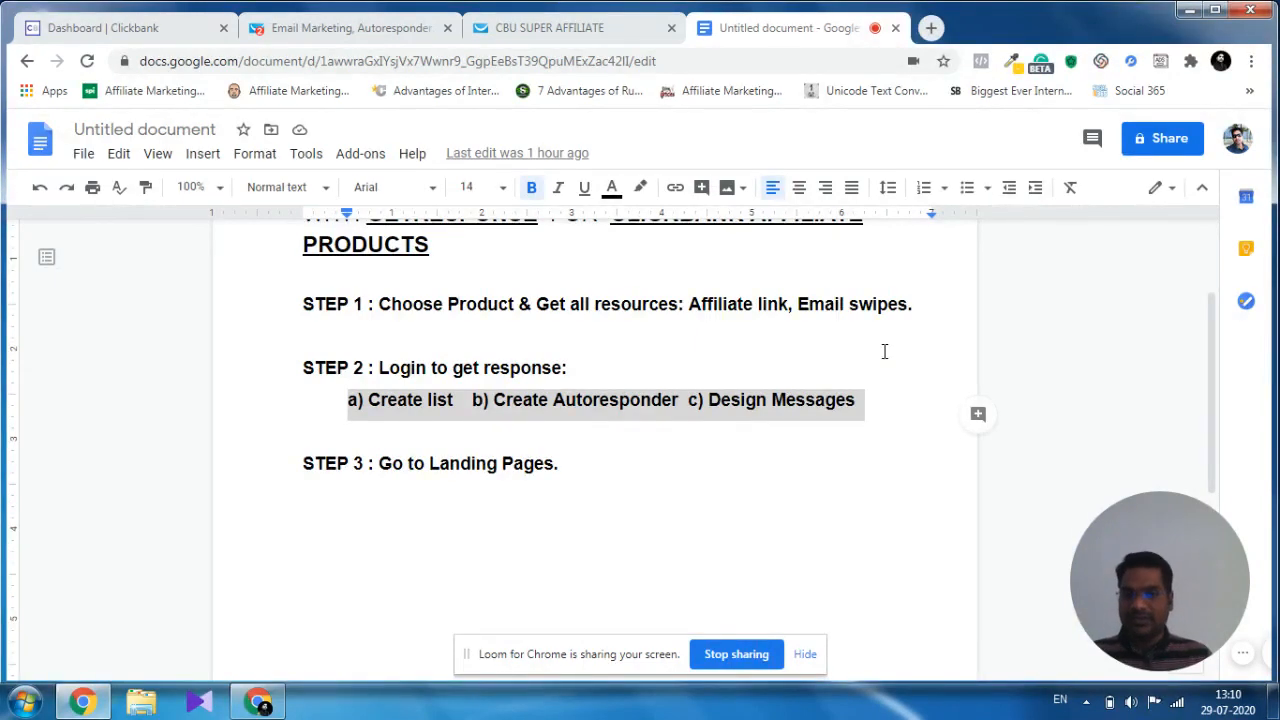
Switch from the outline document to the ClickBank dashboard and open the Affiliate Marketplace.
click(884, 351)
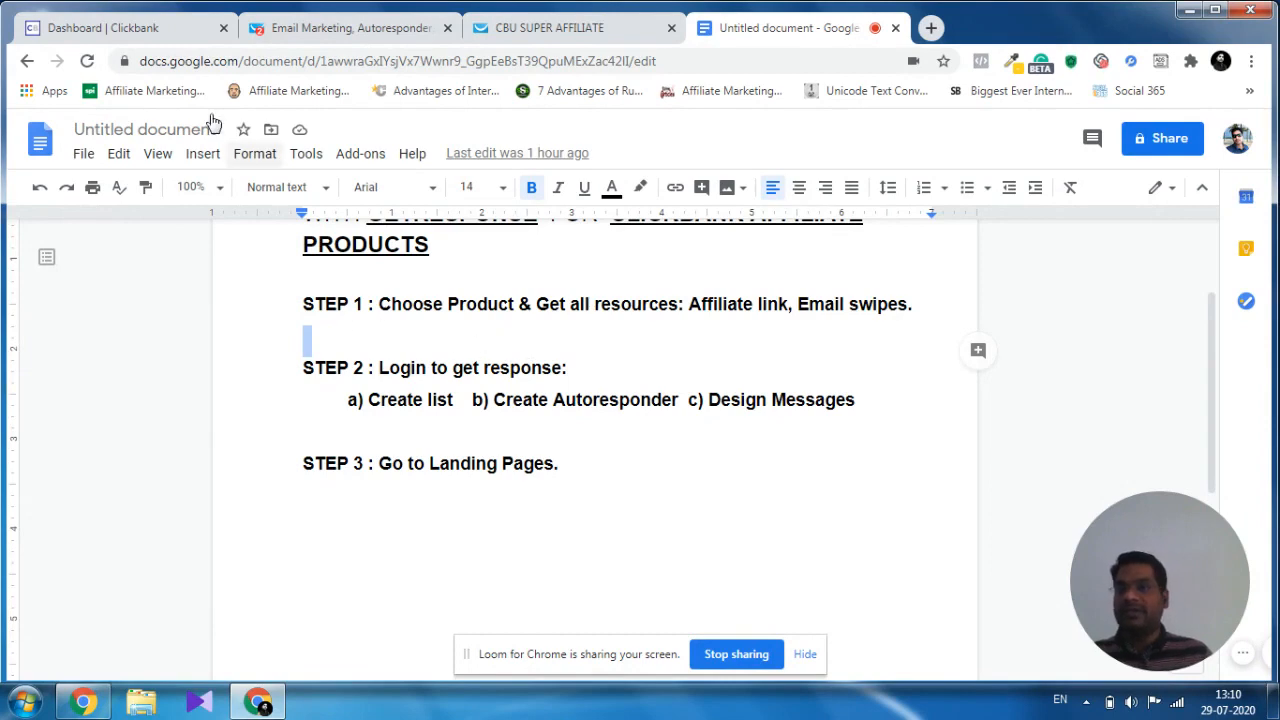
click(166, 39)
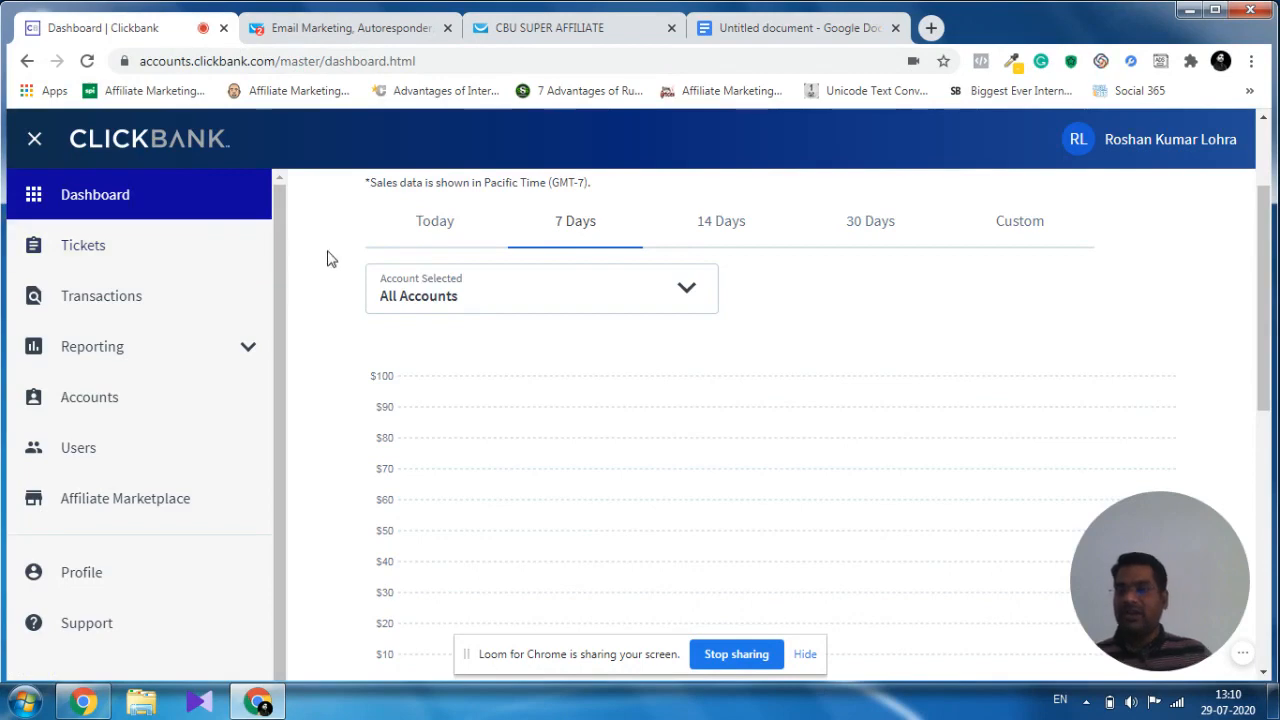
click(152, 505)
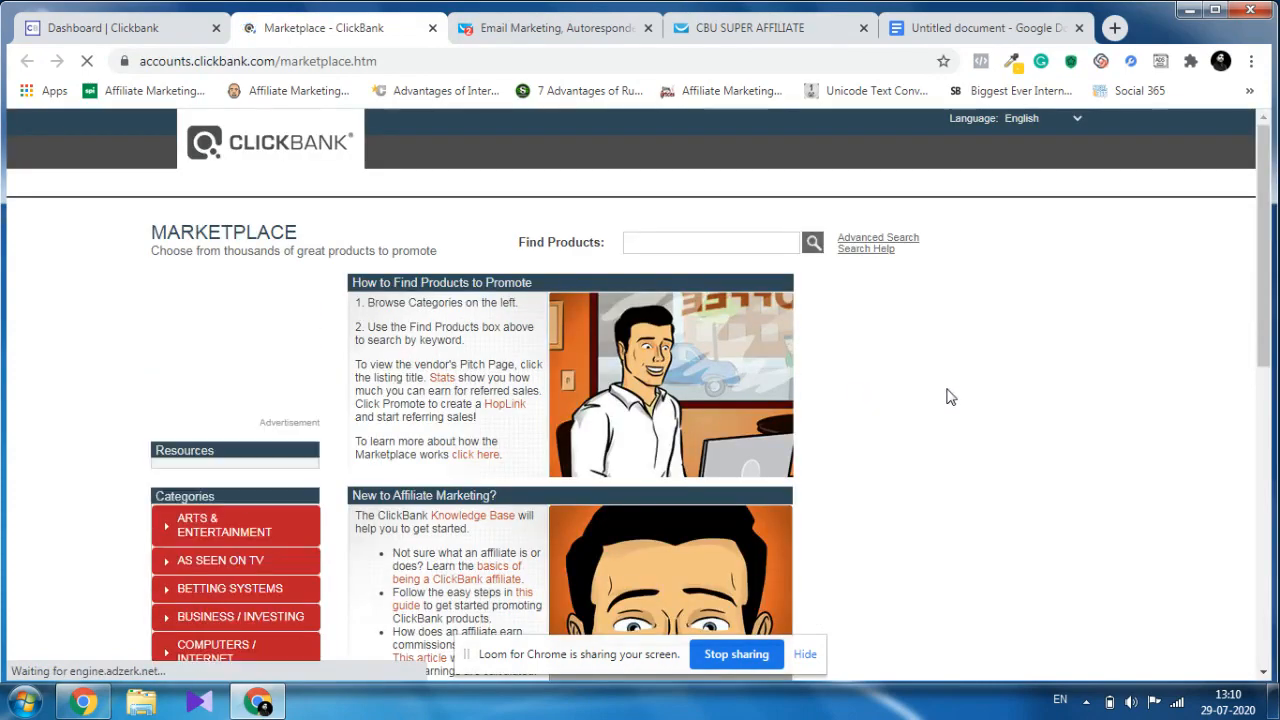
Open the E-Business & E-Marketing category in the marketplace's category list.
scroll(1003, 391, down, 2)
scroll(1003, 394, down, 4)
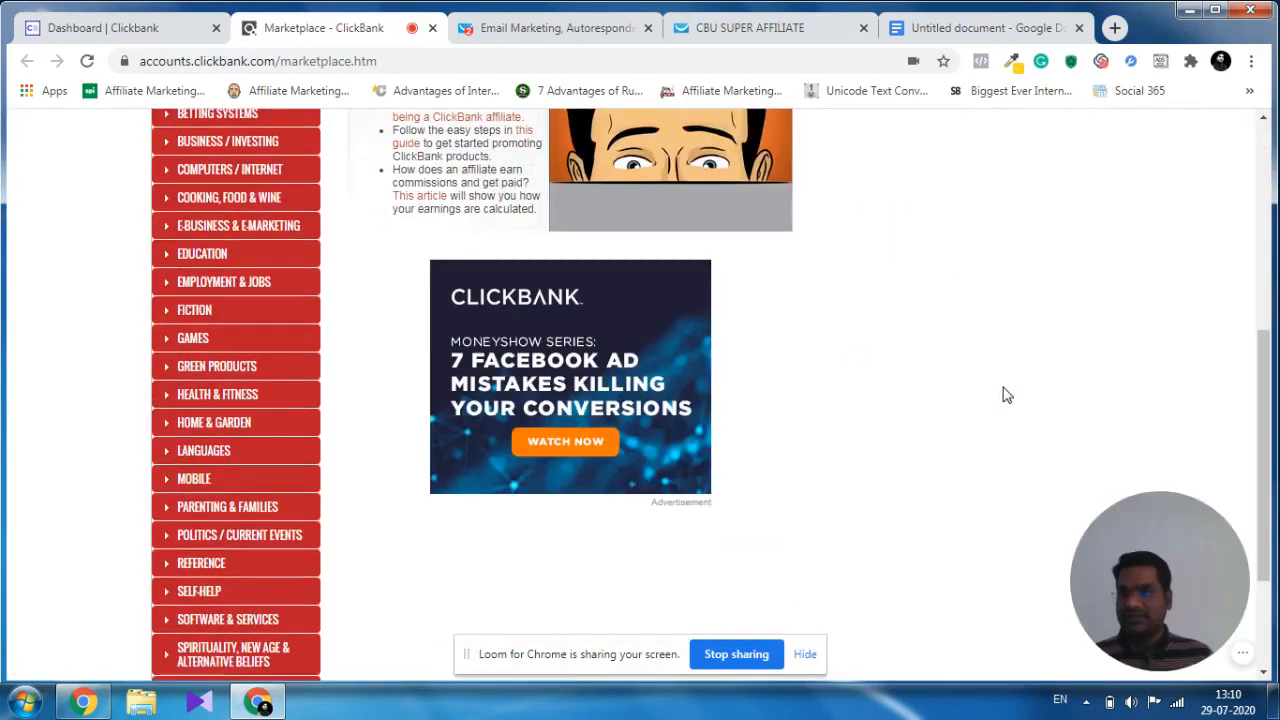
scroll(1003, 394, up, 2)
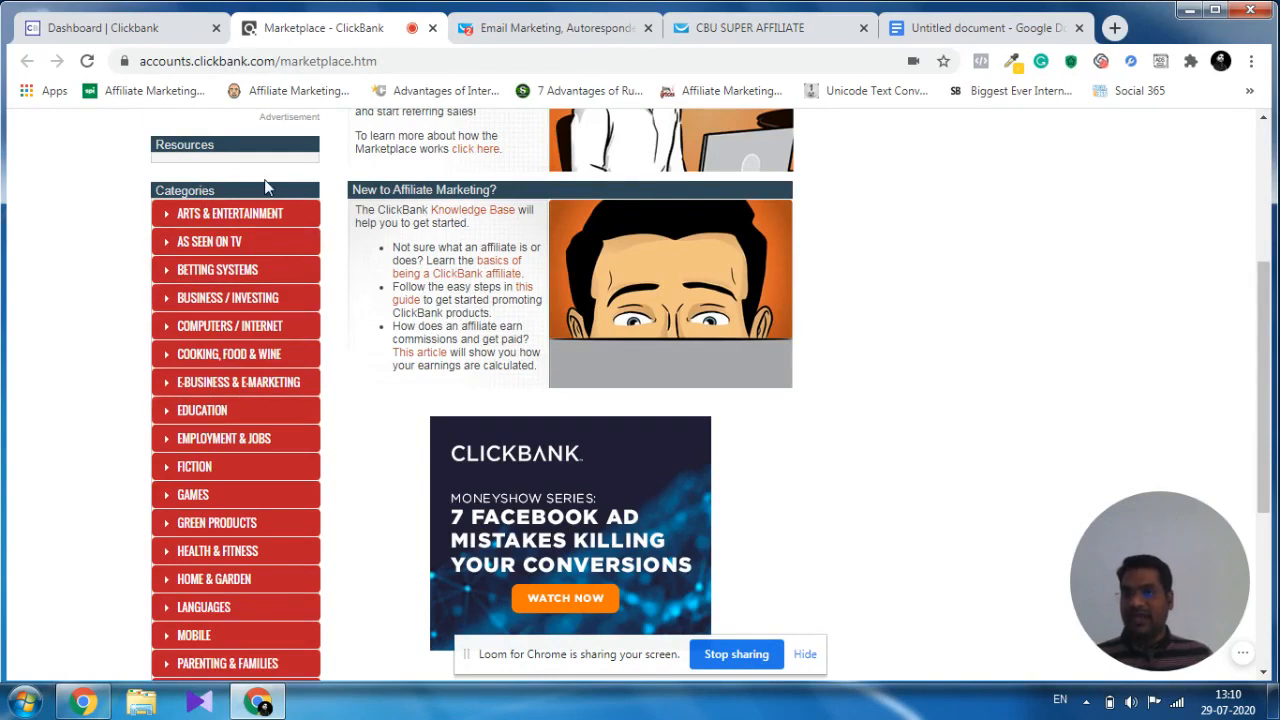
click(259, 393)
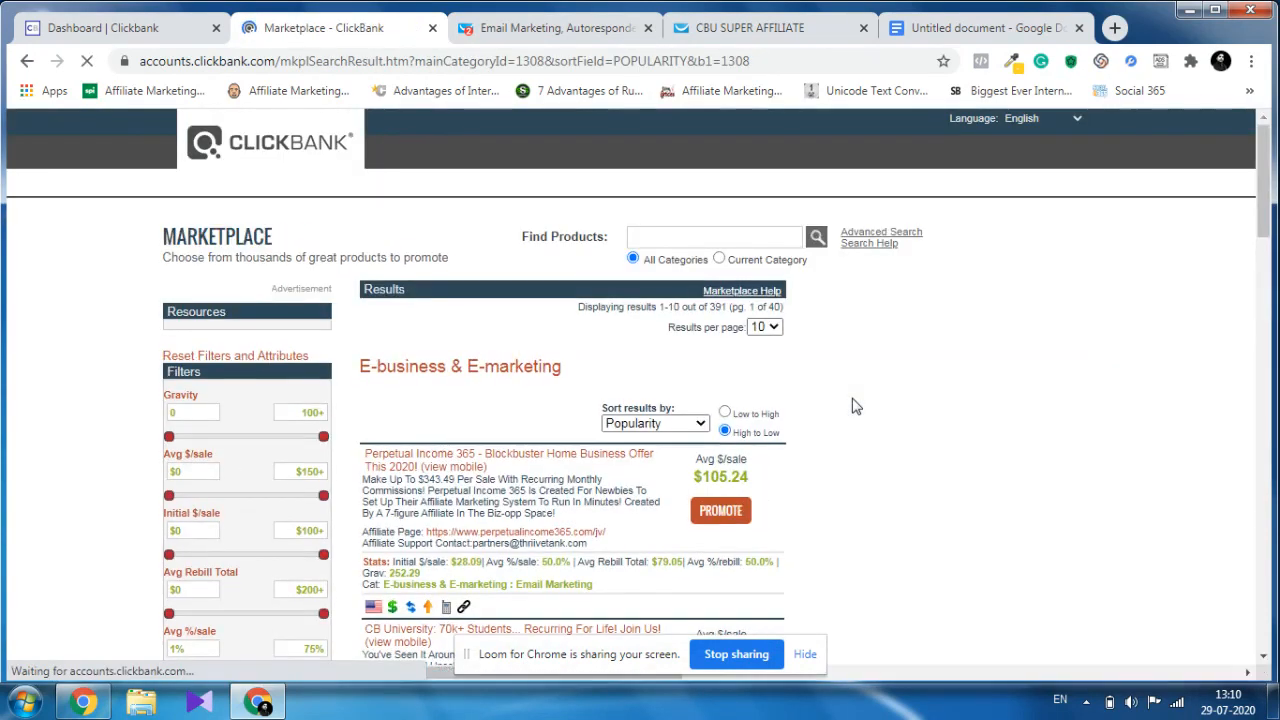
Open the affiliate page of the CB University offer in a new browser tab and switch to that tab.
scroll(851, 403, down, 4)
scroll(896, 351, down, 10)
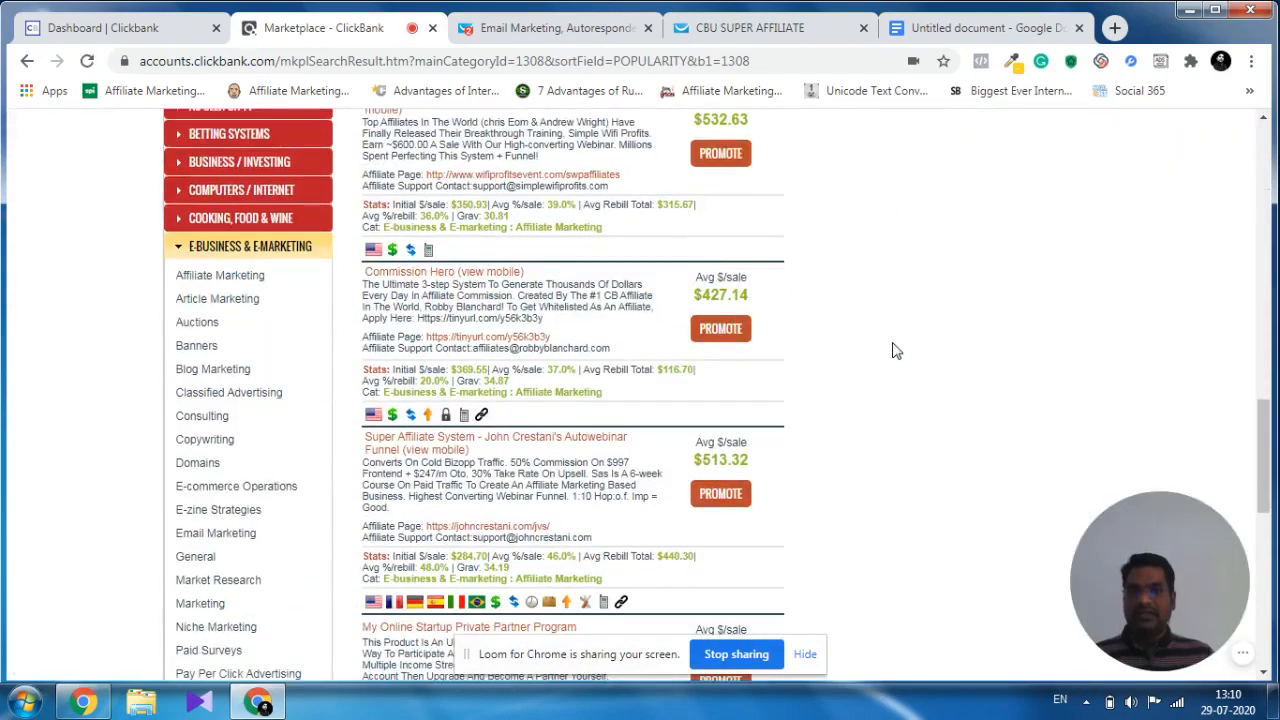
scroll(893, 354, up, 15)
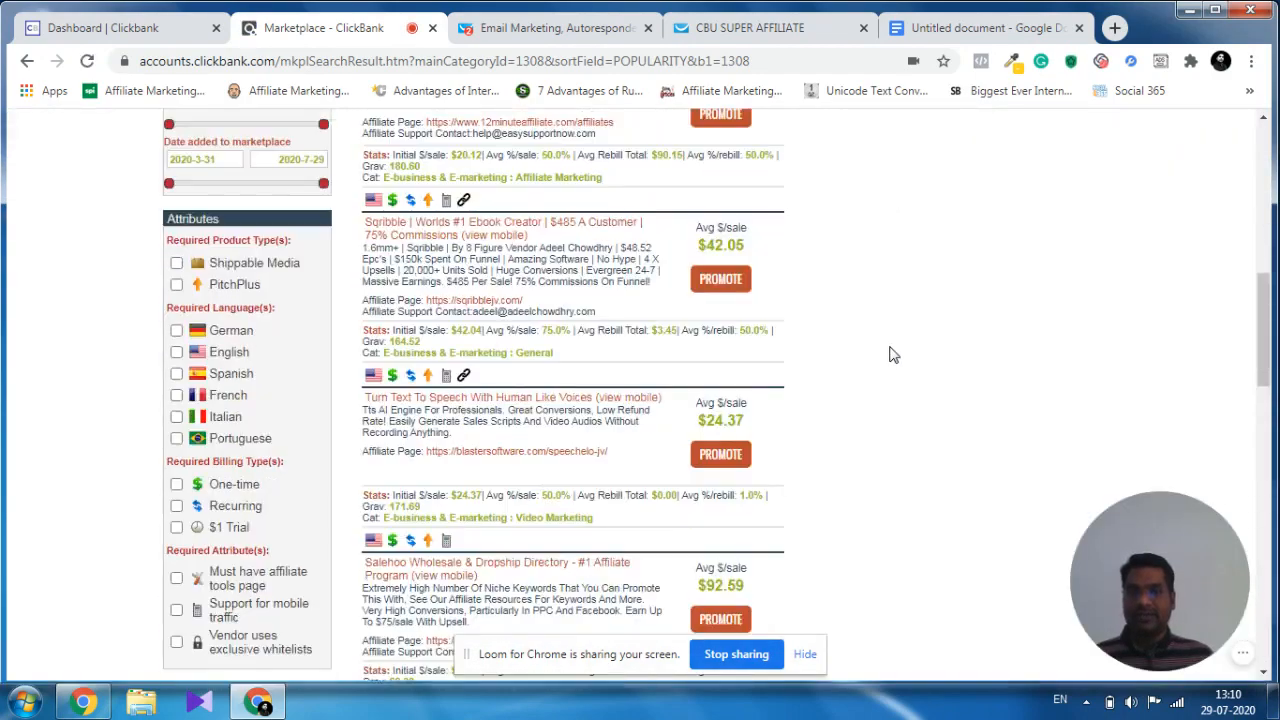
scroll(893, 354, down, 2)
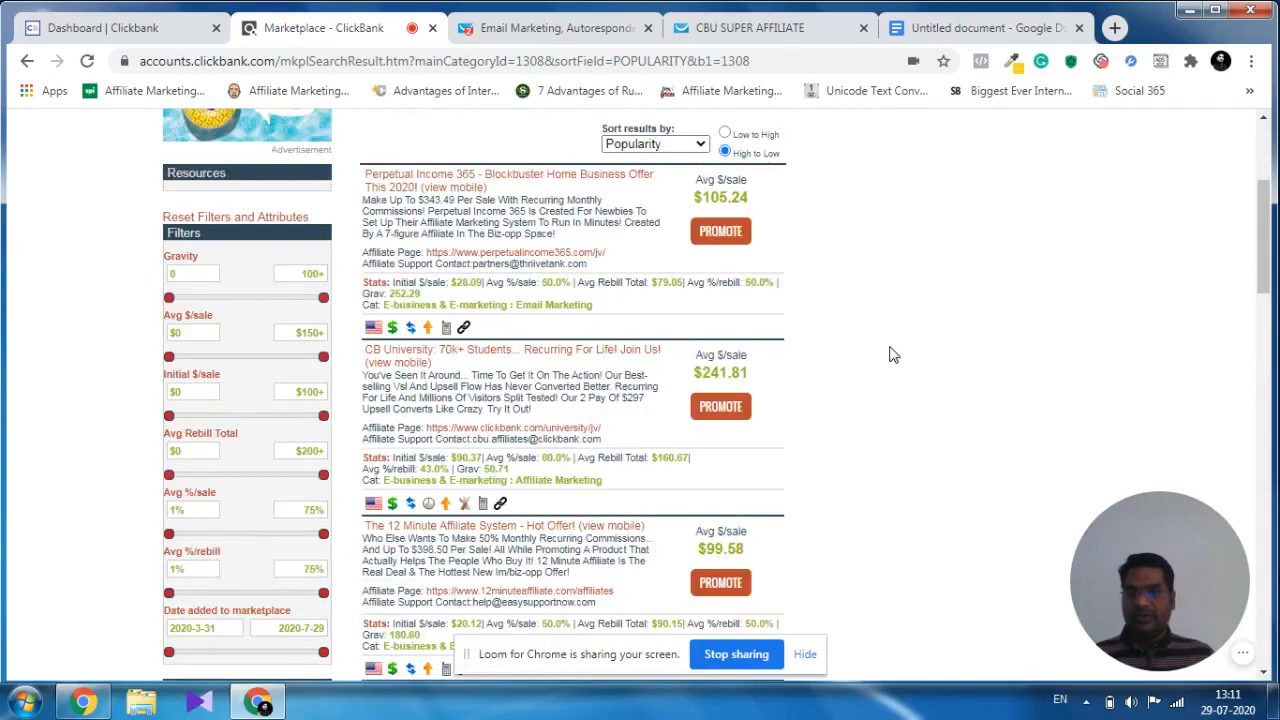
scroll(893, 354, down, 2)
scroll(893, 354, up, 2)
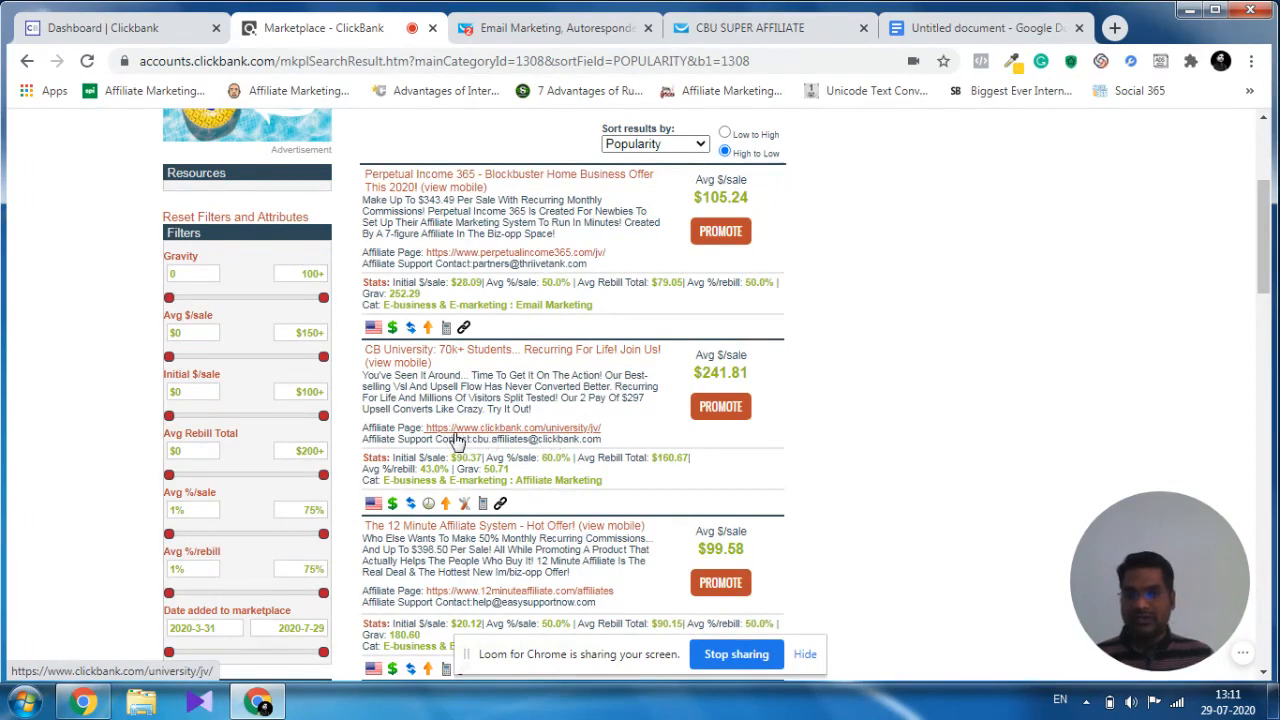
right_click(587, 437)
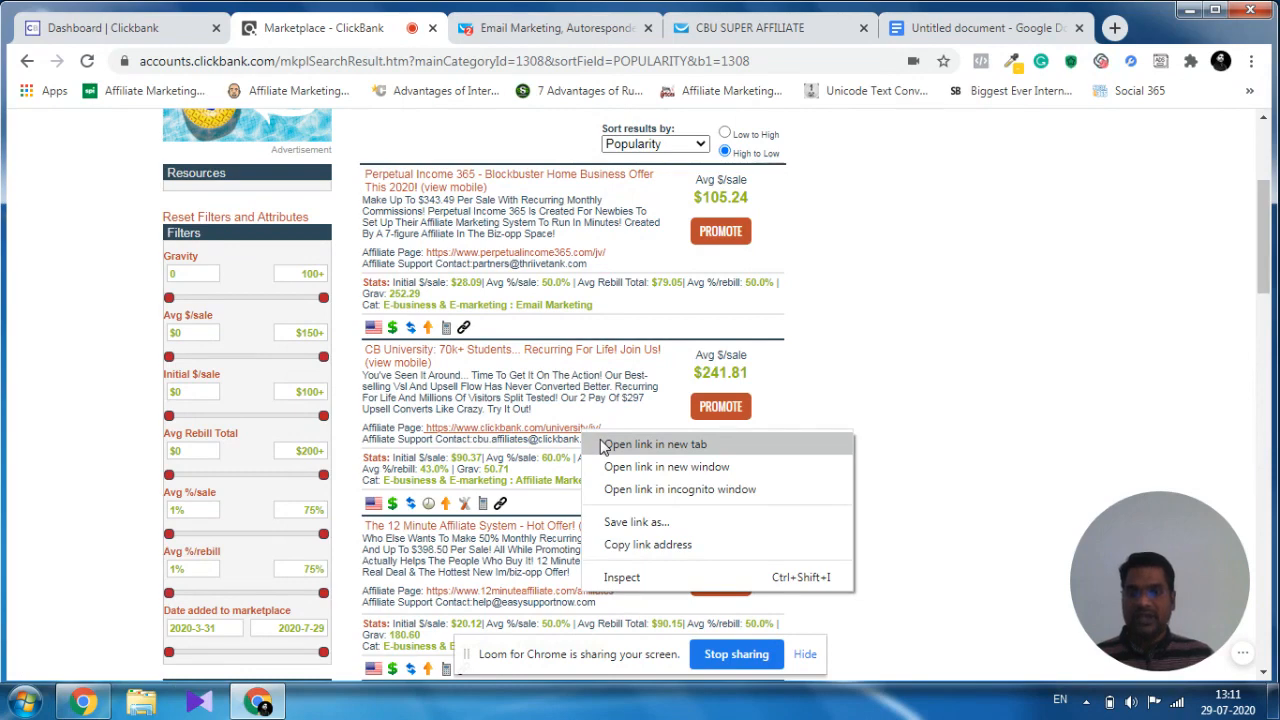
click(652, 444)
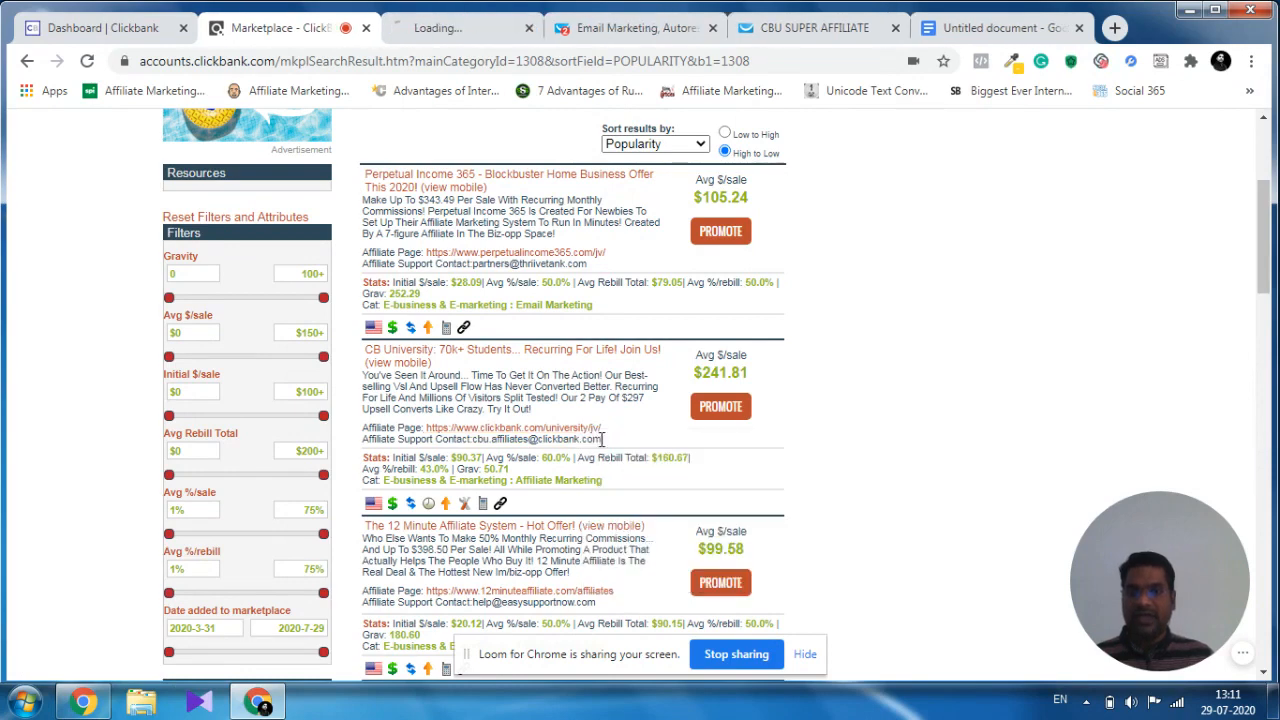
click(459, 35)
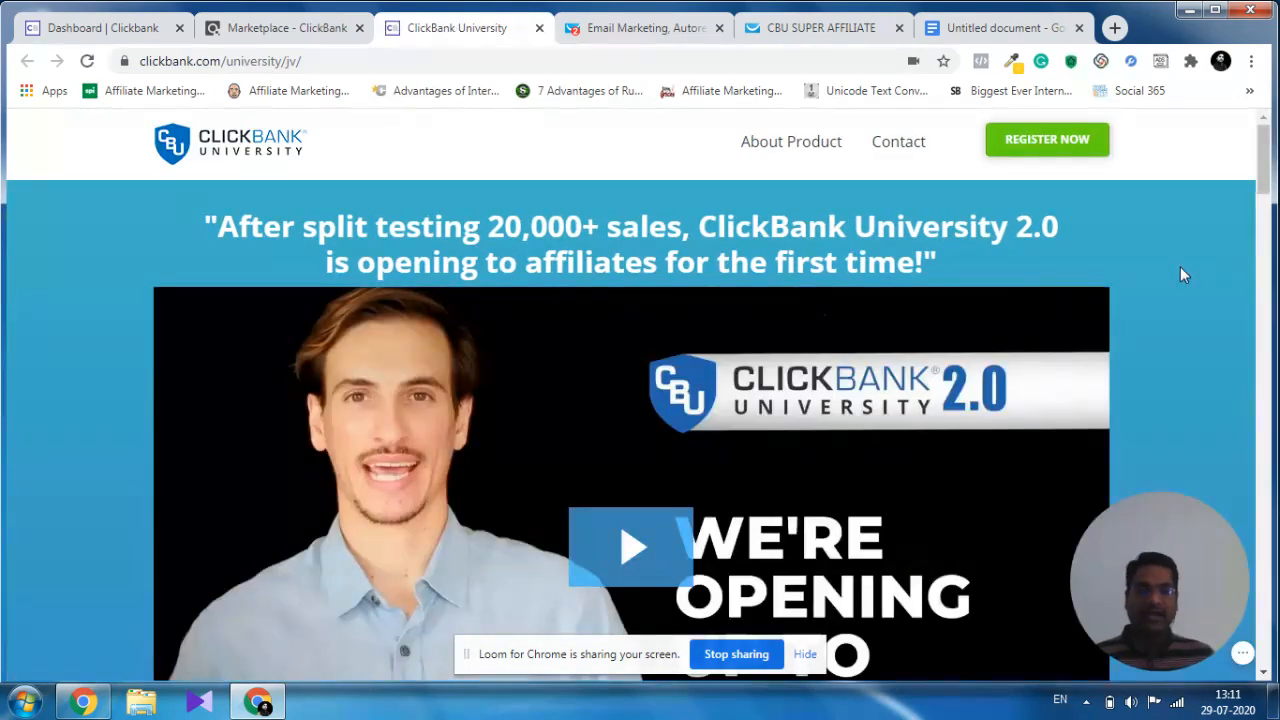
Examine the ClickBank University affiliate page, including its signup form, commission structure and sales funnel.
scroll(1180, 274, down, 4)
scroll(782, 339, down, 4)
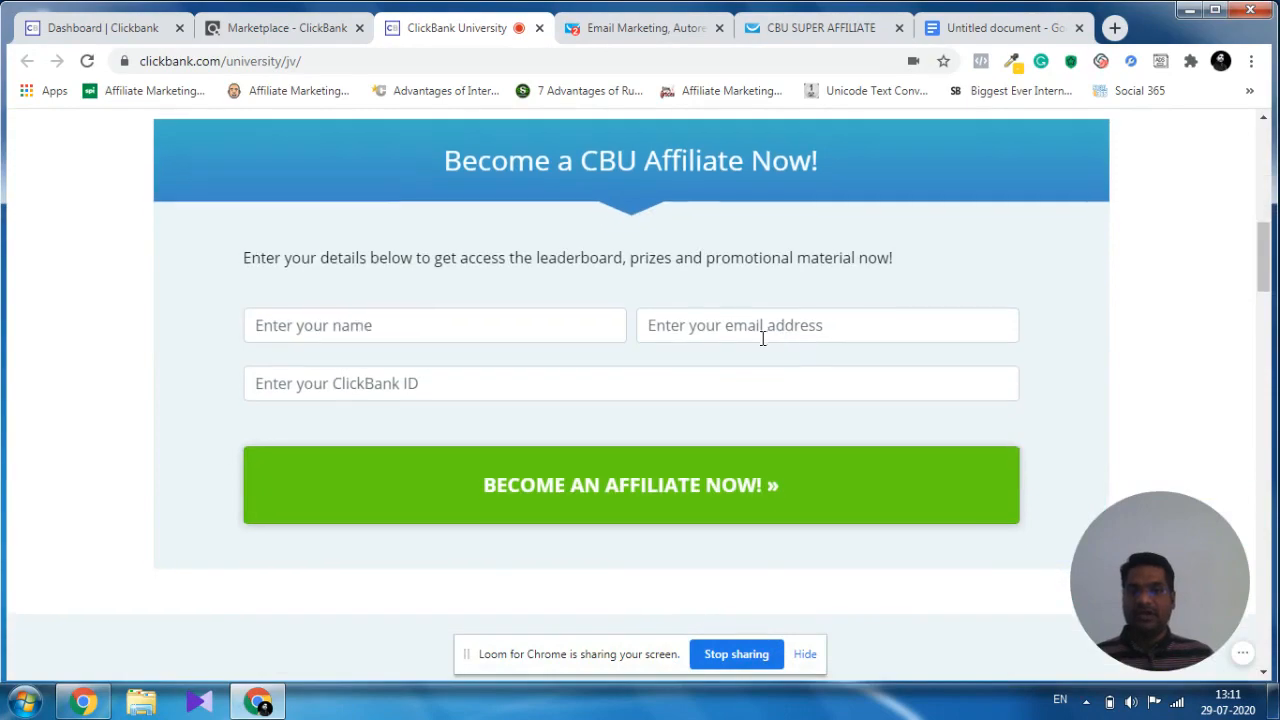
scroll(762, 340, down, 10)
scroll(760, 345, up, 4)
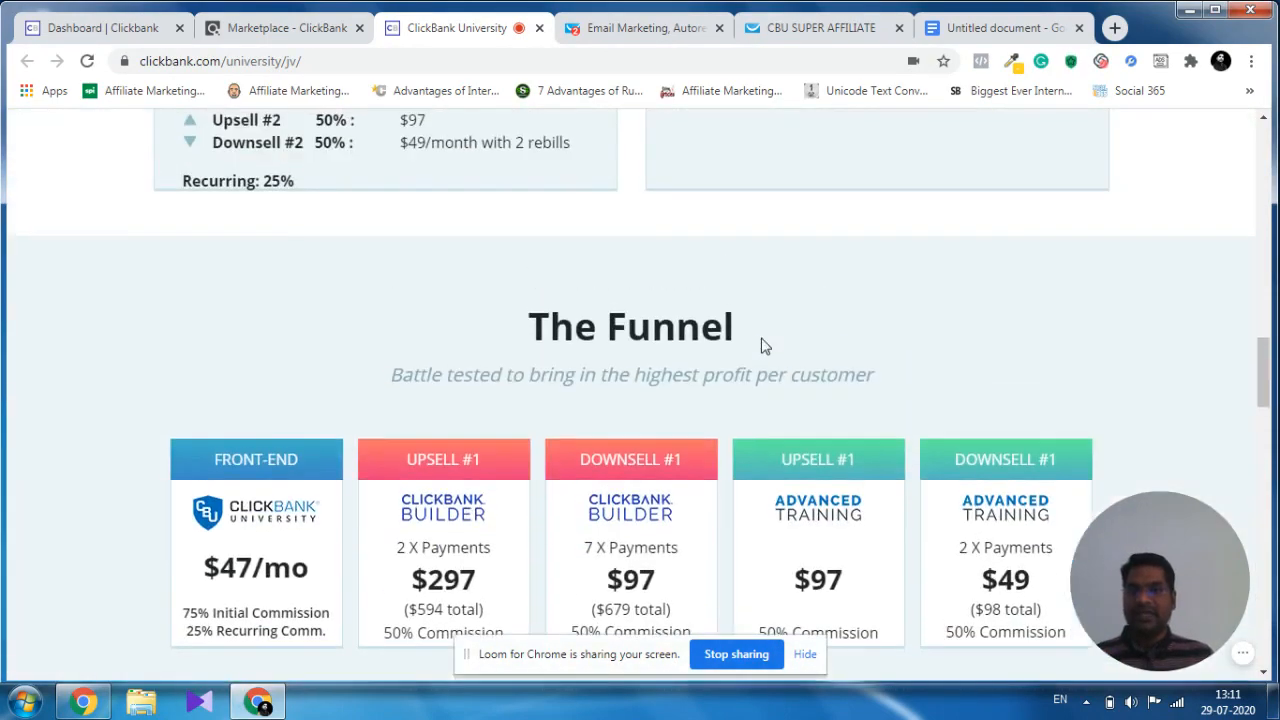
scroll(740, 338, down, 2)
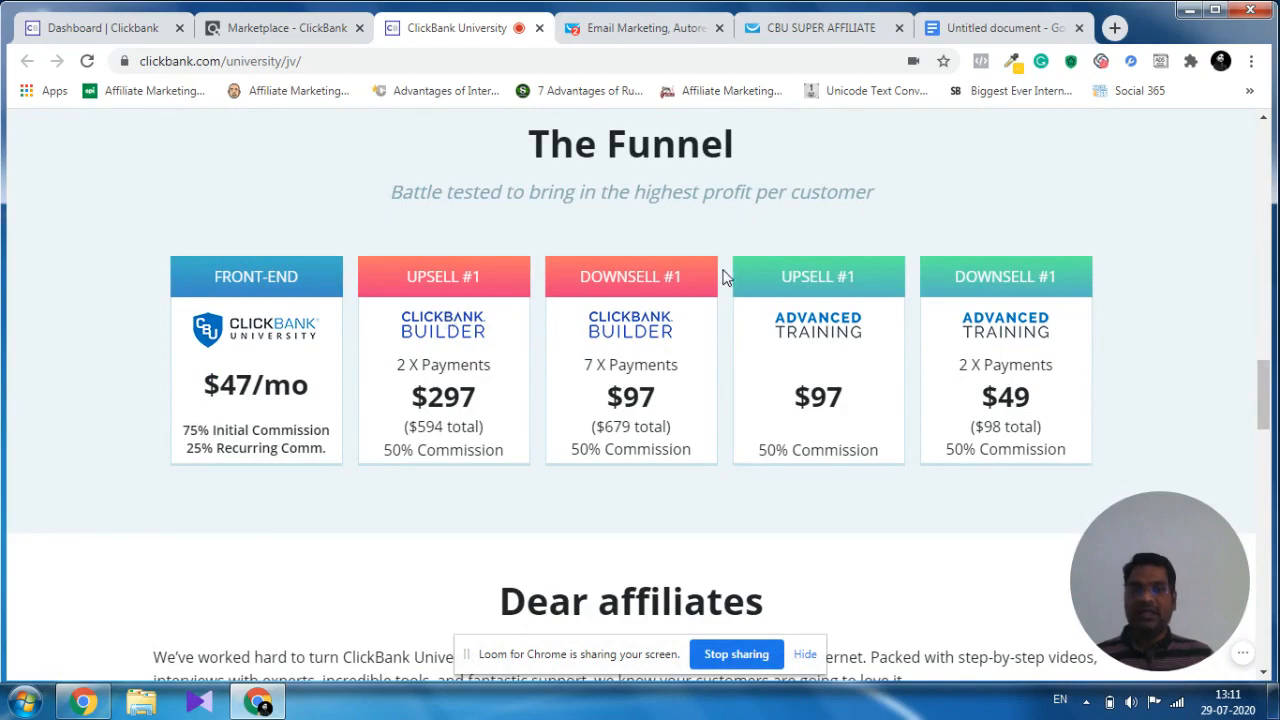
scroll(733, 368, down, 4)
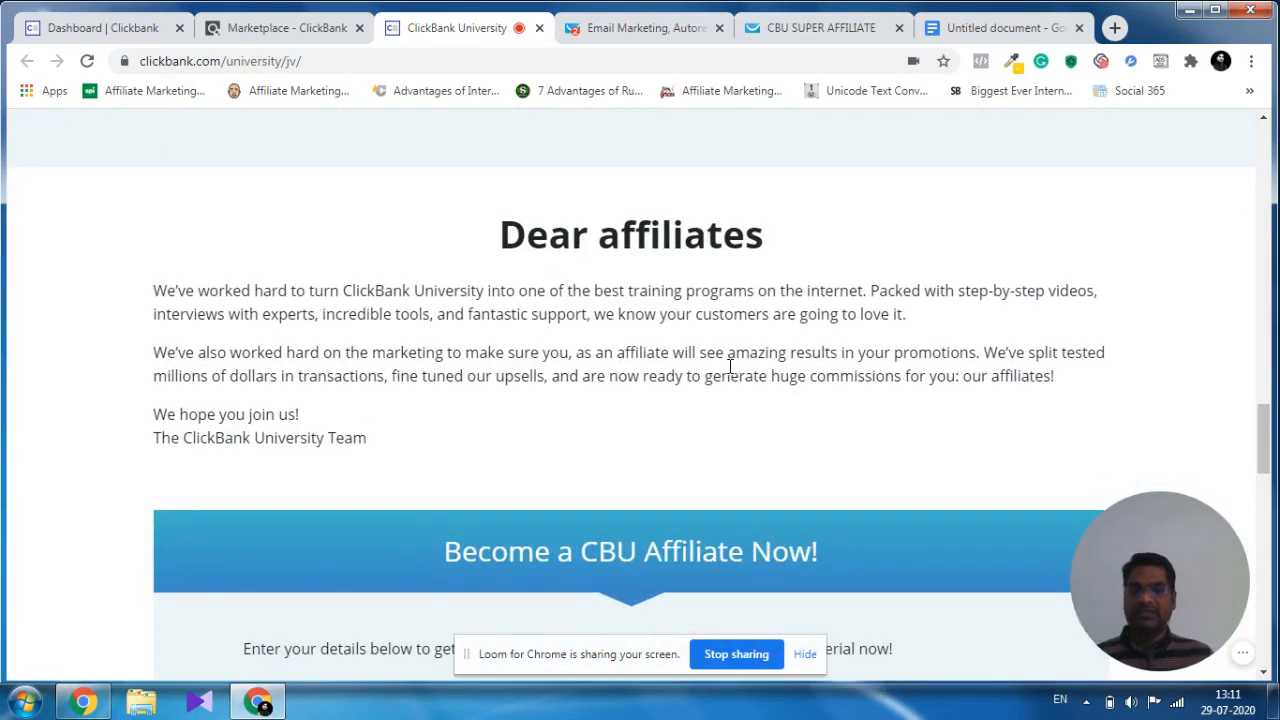
scroll(729, 367, down, 4)
scroll(731, 371, up, 9)
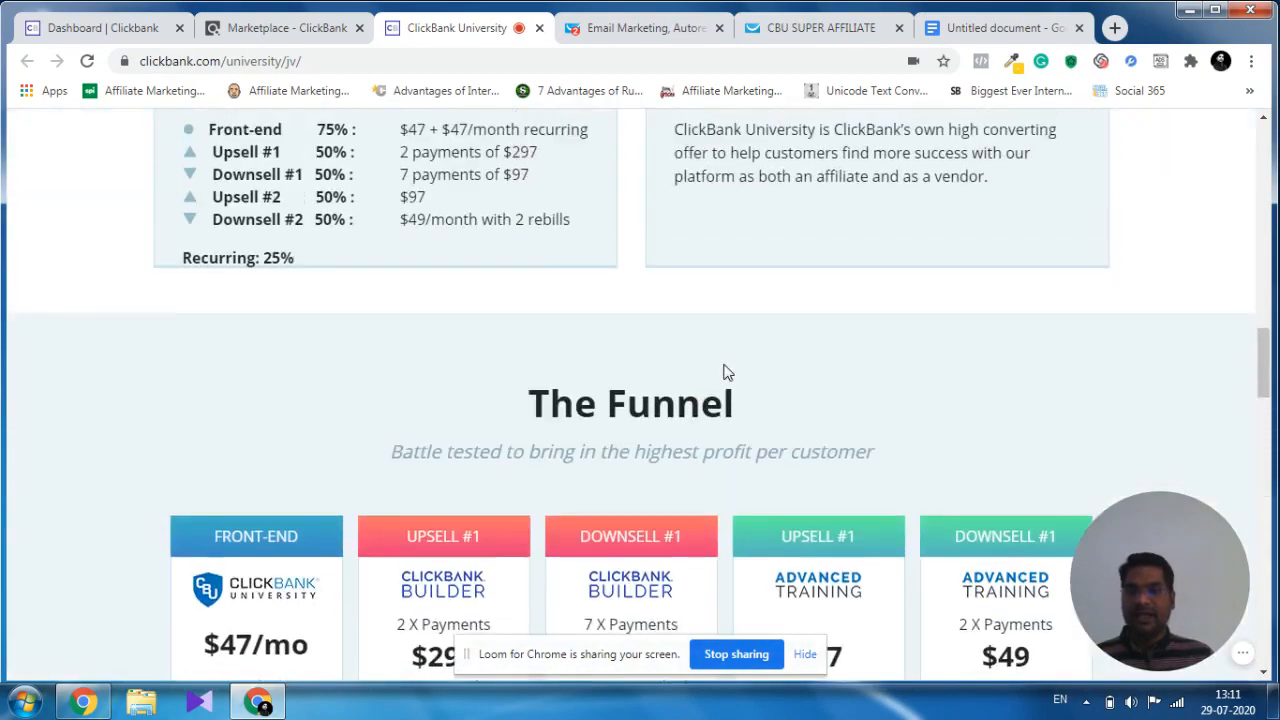
scroll(727, 372, up, 3)
scroll(590, 381, down, 1)
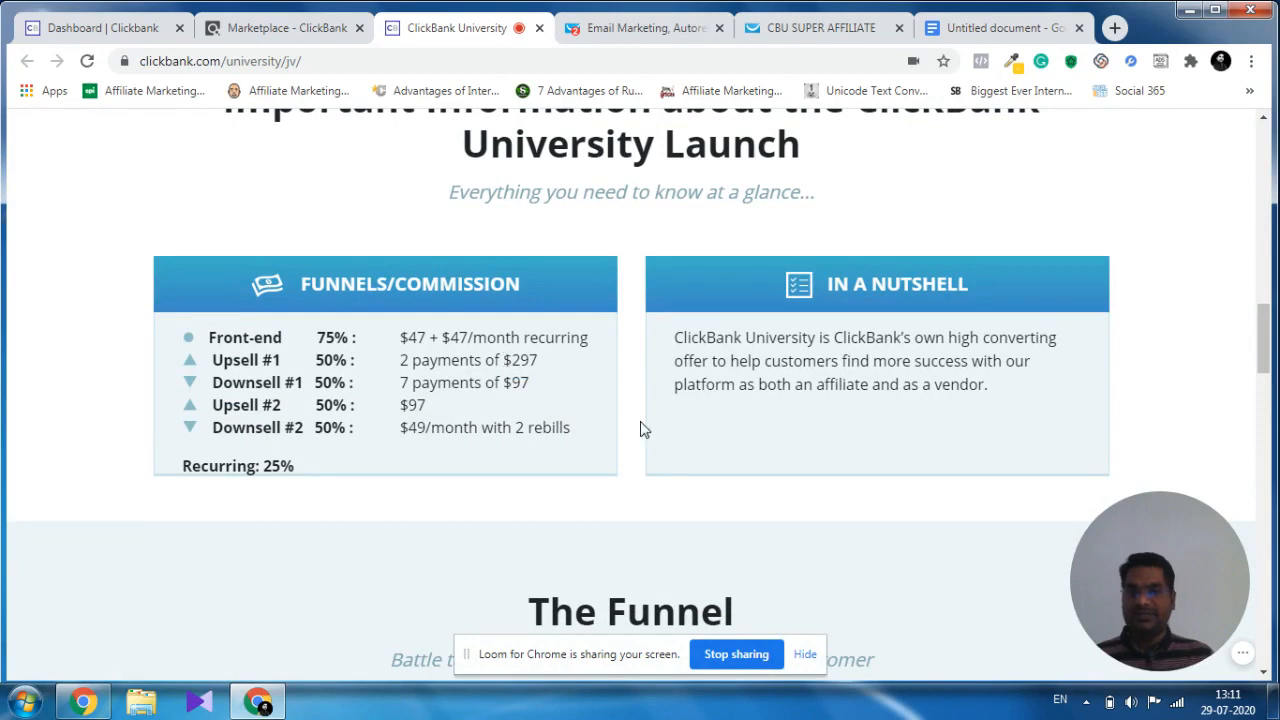
scroll(625, 432, up, 4)
scroll(628, 434, up, 4)
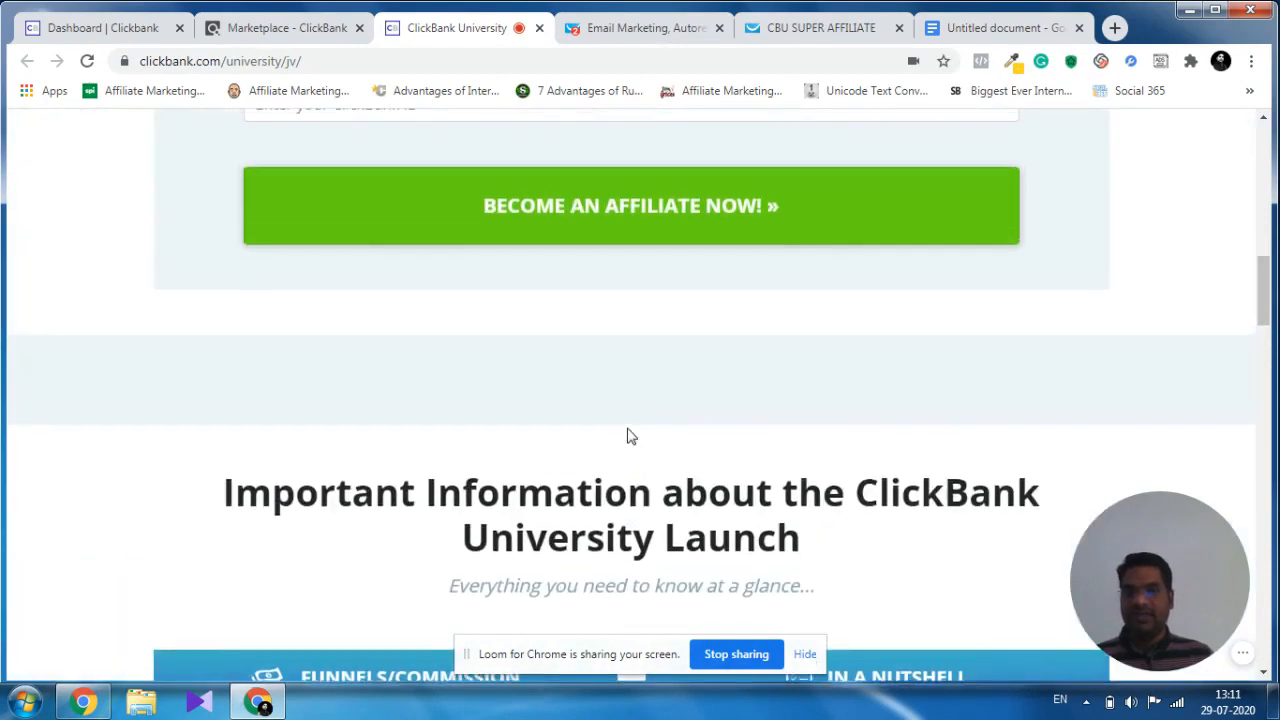
Fill in the CBU affiliate form with the affiliate's name, email address and ClickBank ID, and submit it.
scroll(563, 408, down, 2)
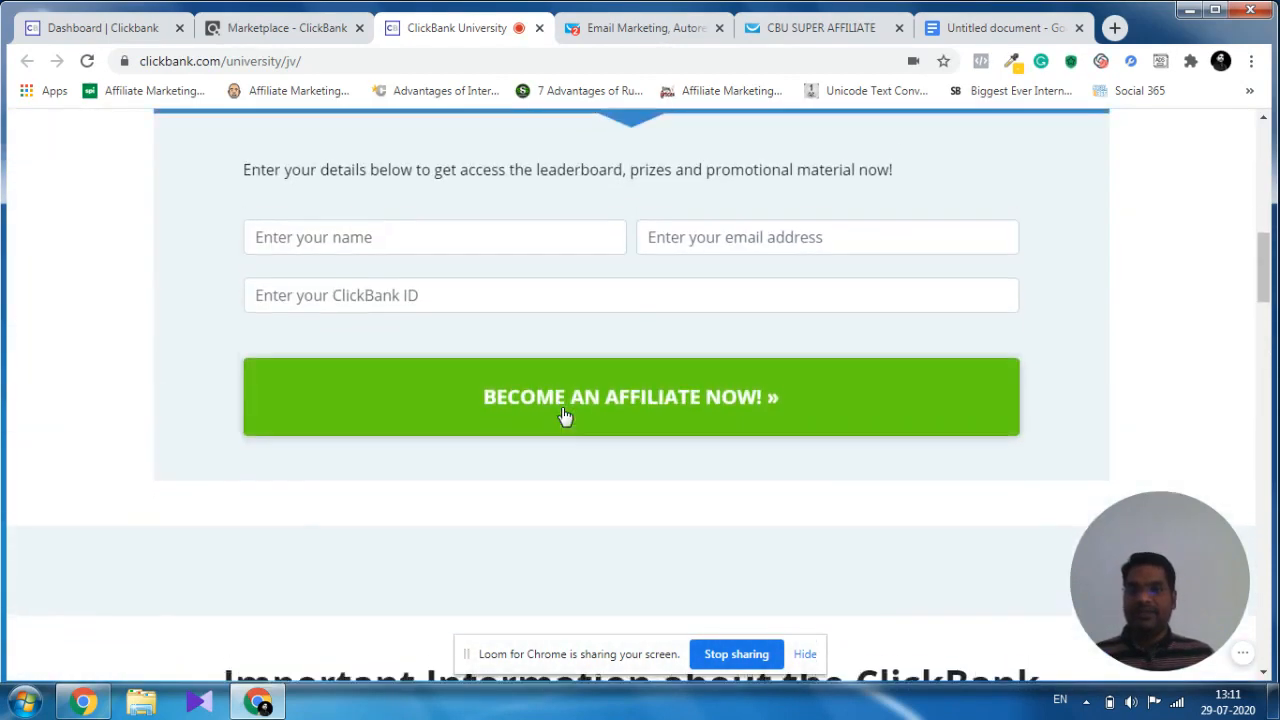
scroll(565, 415, up, 2)
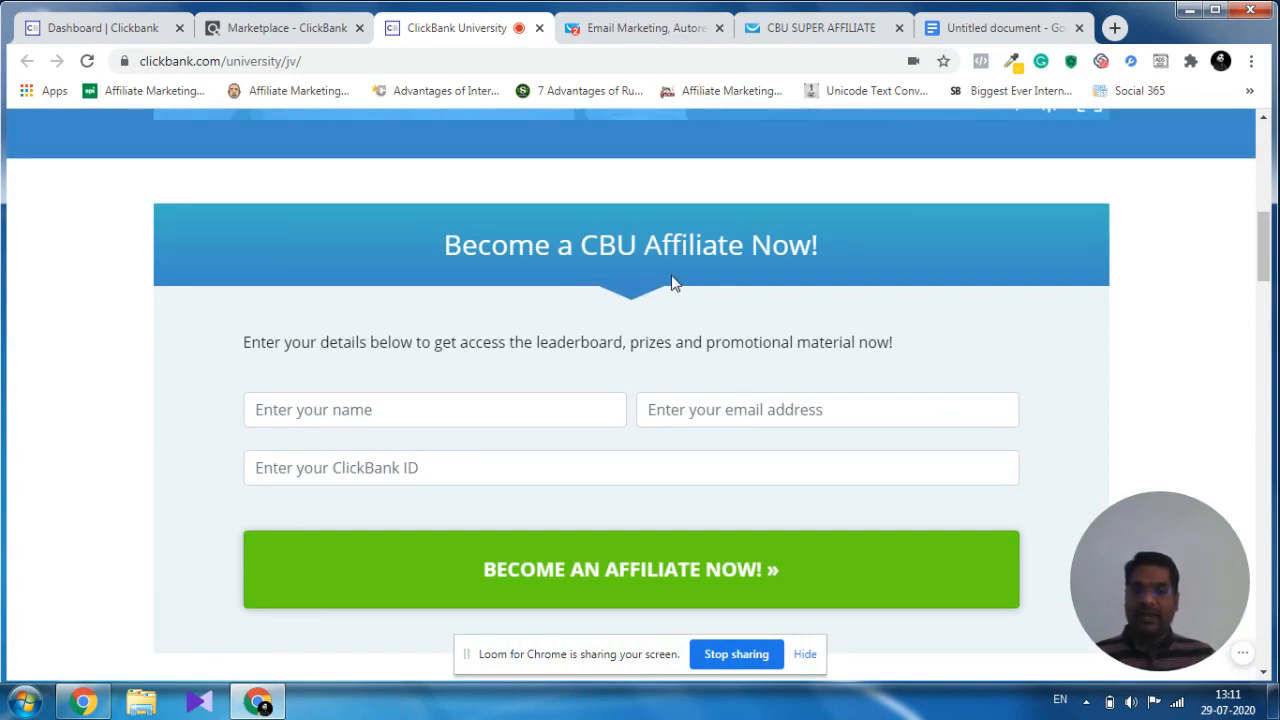
click(394, 411)
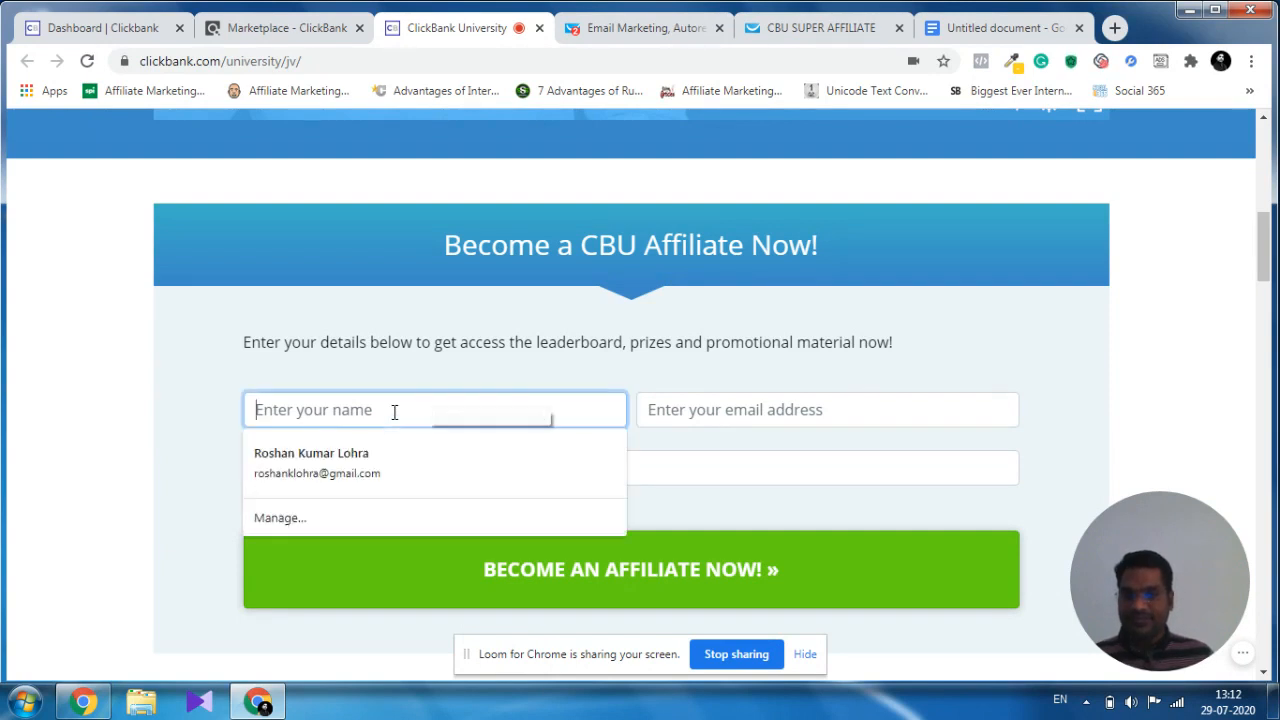
click(365, 457)
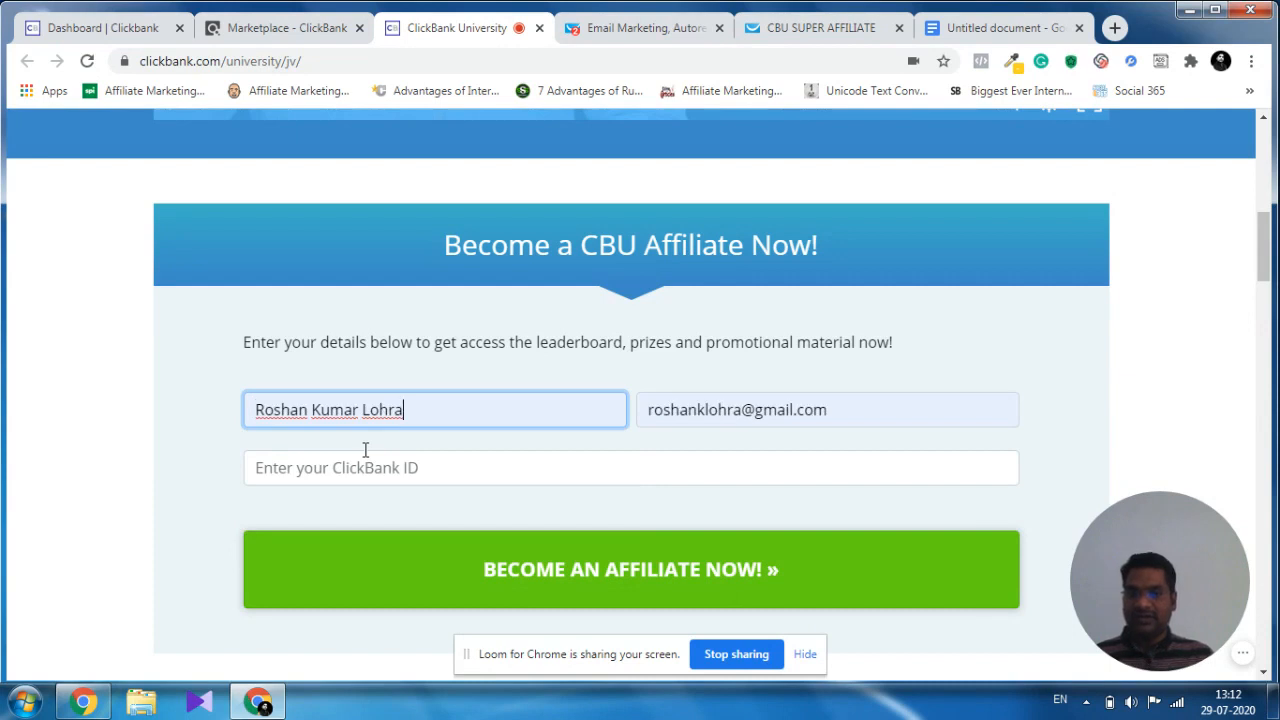
click(365, 466)
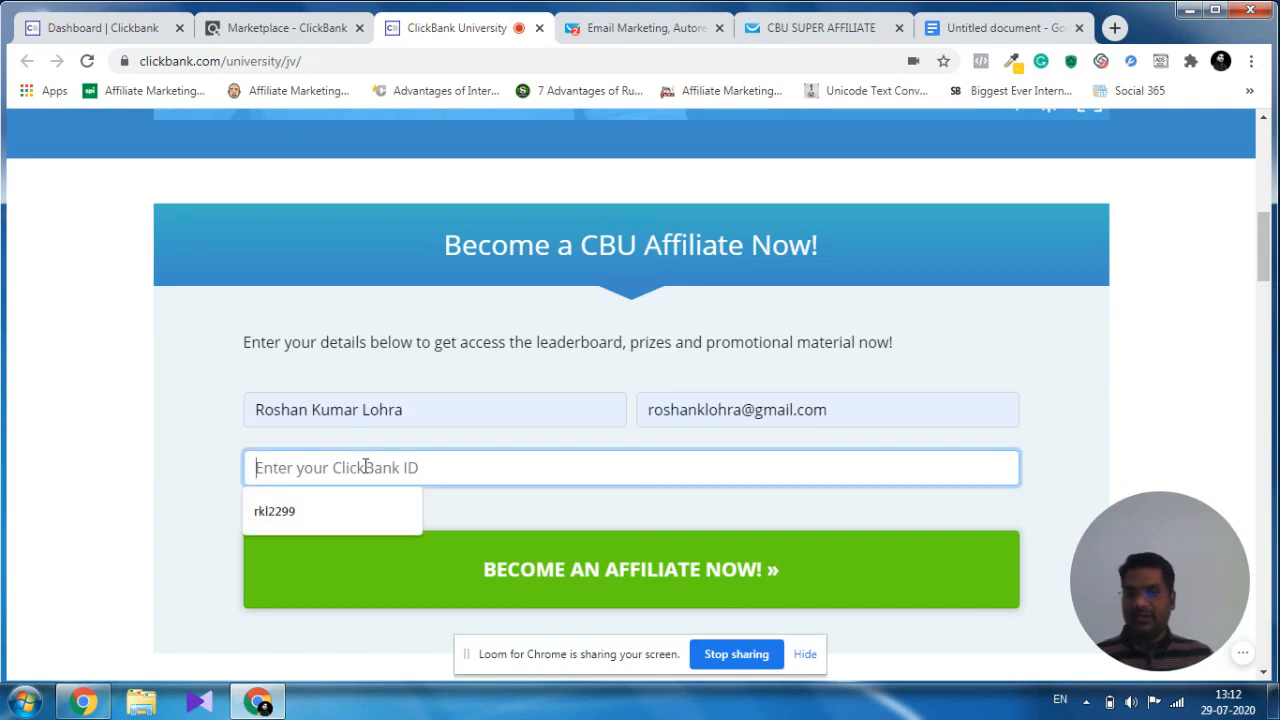
click(295, 514)
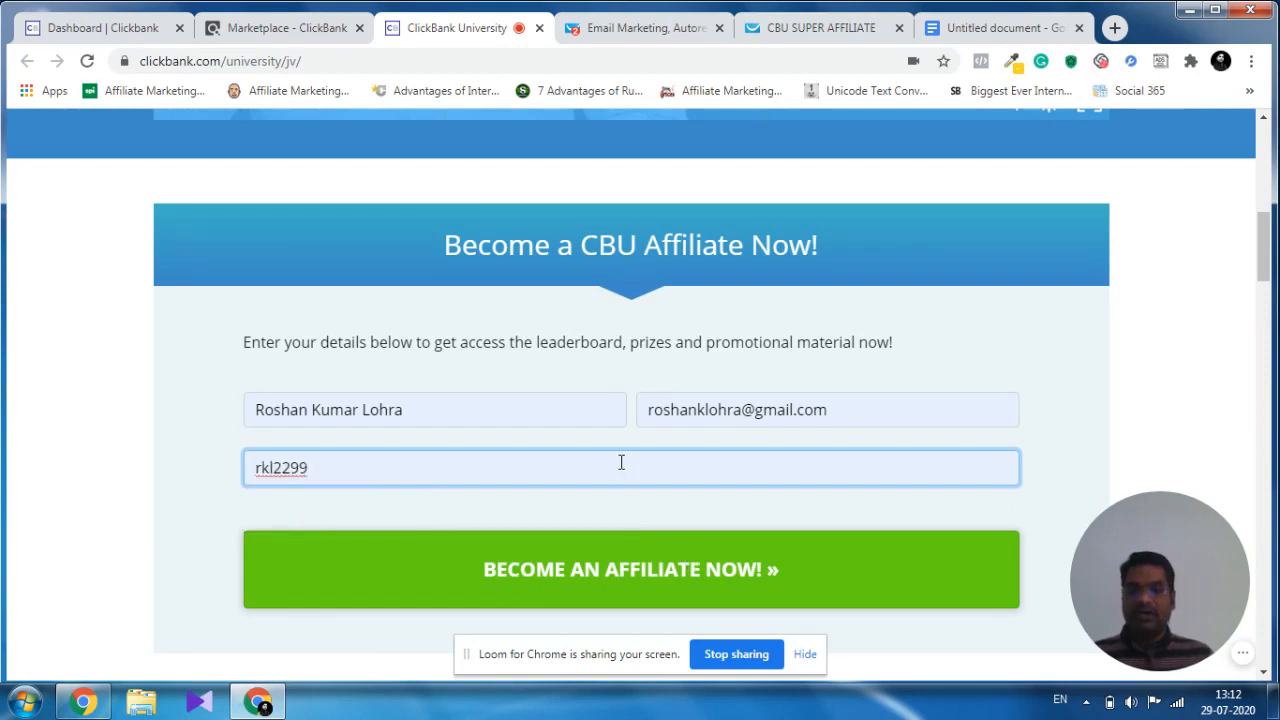
click(687, 572)
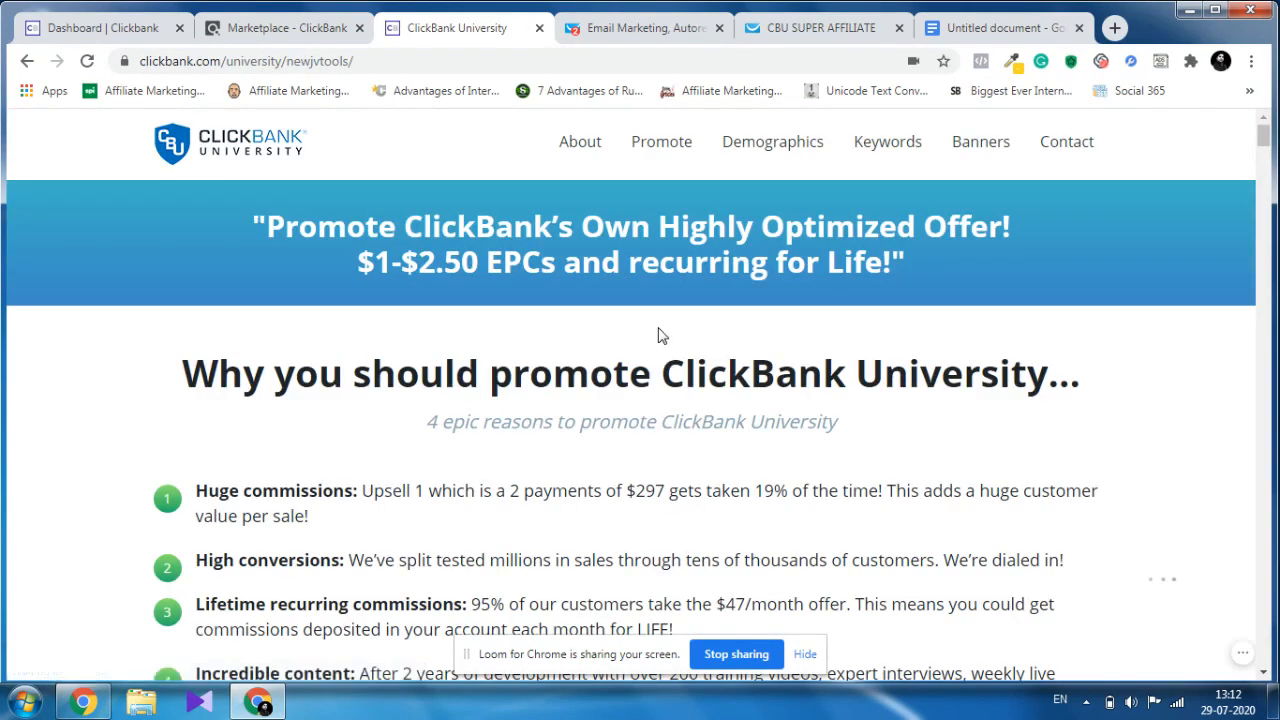
Find the ClickBank University promotional link on the affiliate page and highlight its YourClickBankID placeholder.
scroll(660, 337, down, 2)
scroll(660, 337, up, 2)
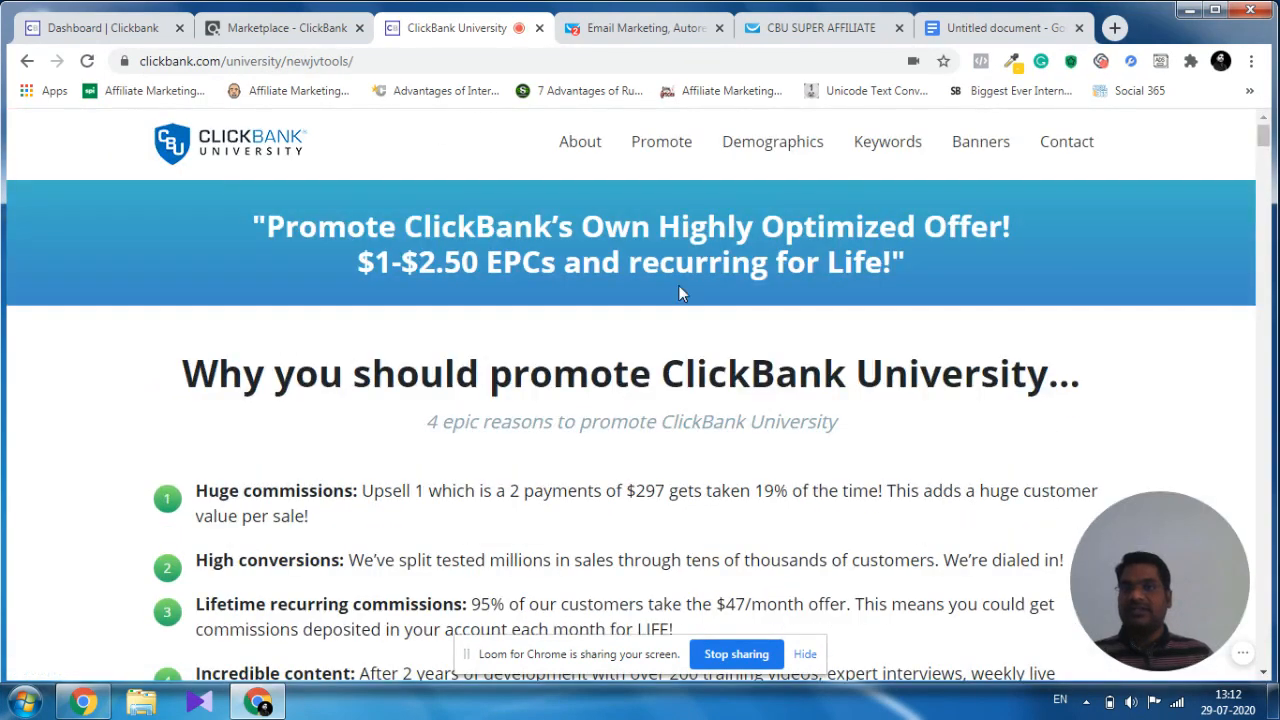
scroll(700, 368, down, 7)
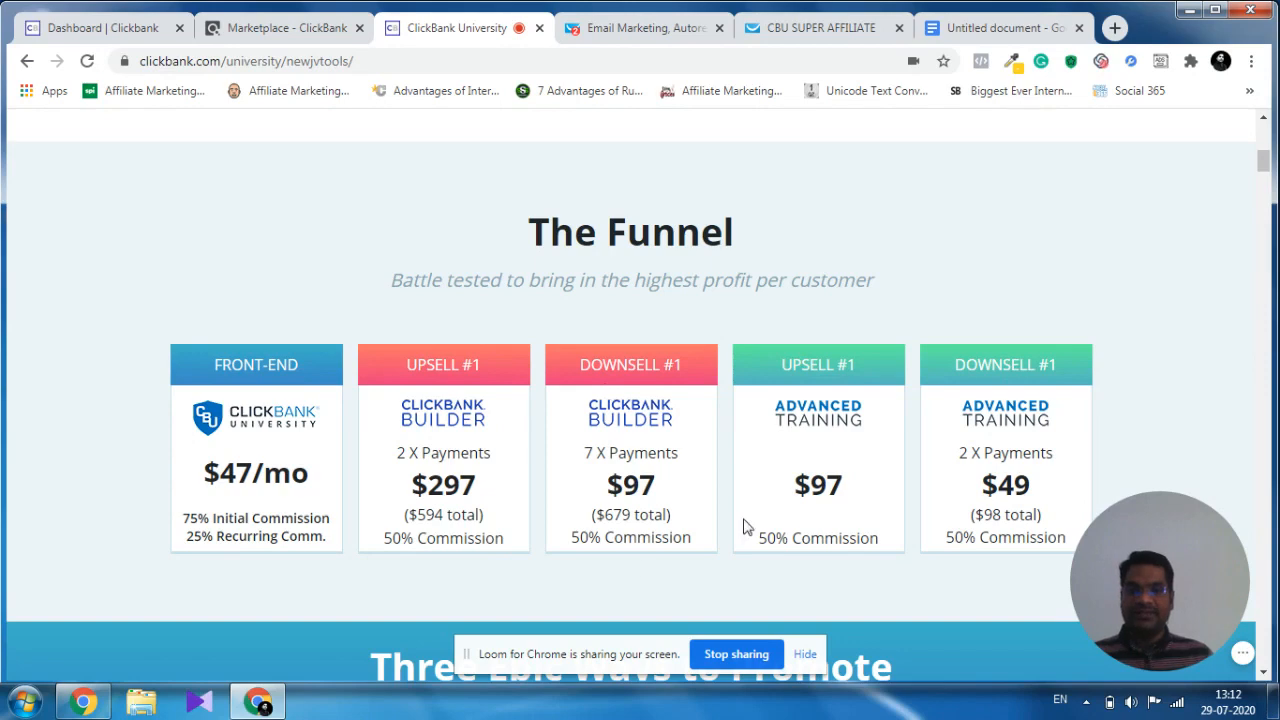
scroll(746, 526, down, 5)
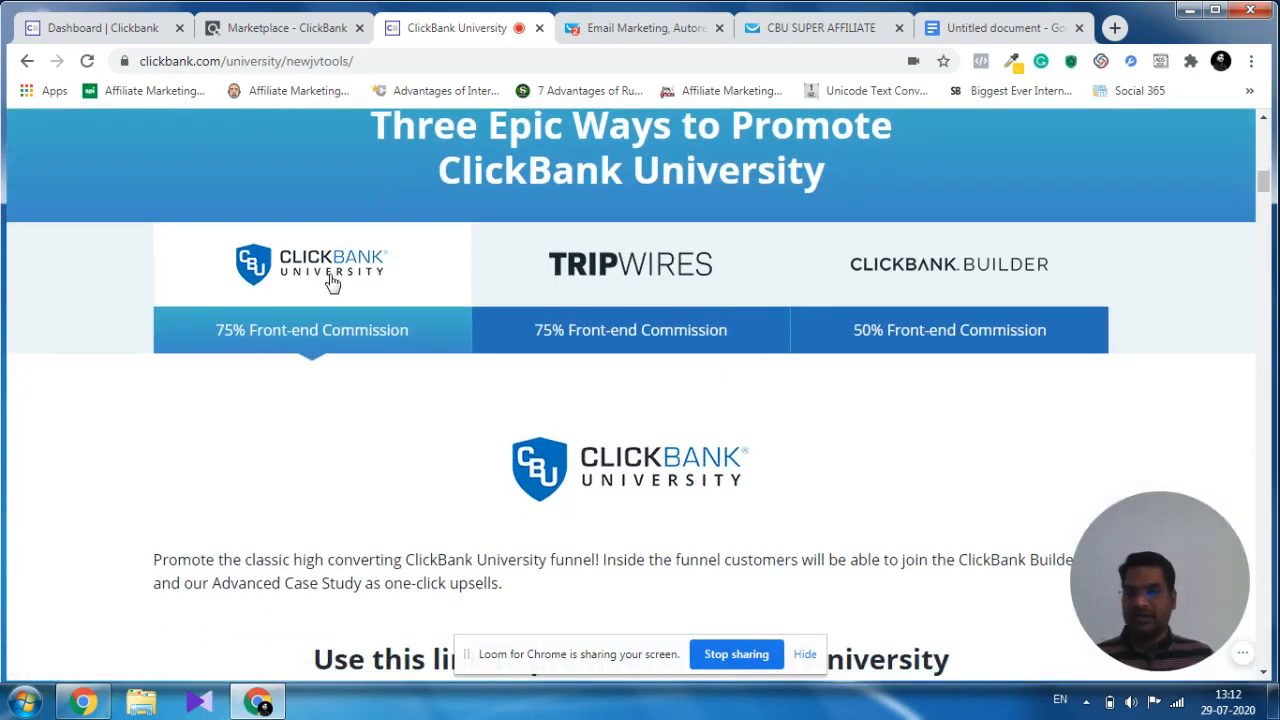
scroll(376, 290, down, 4)
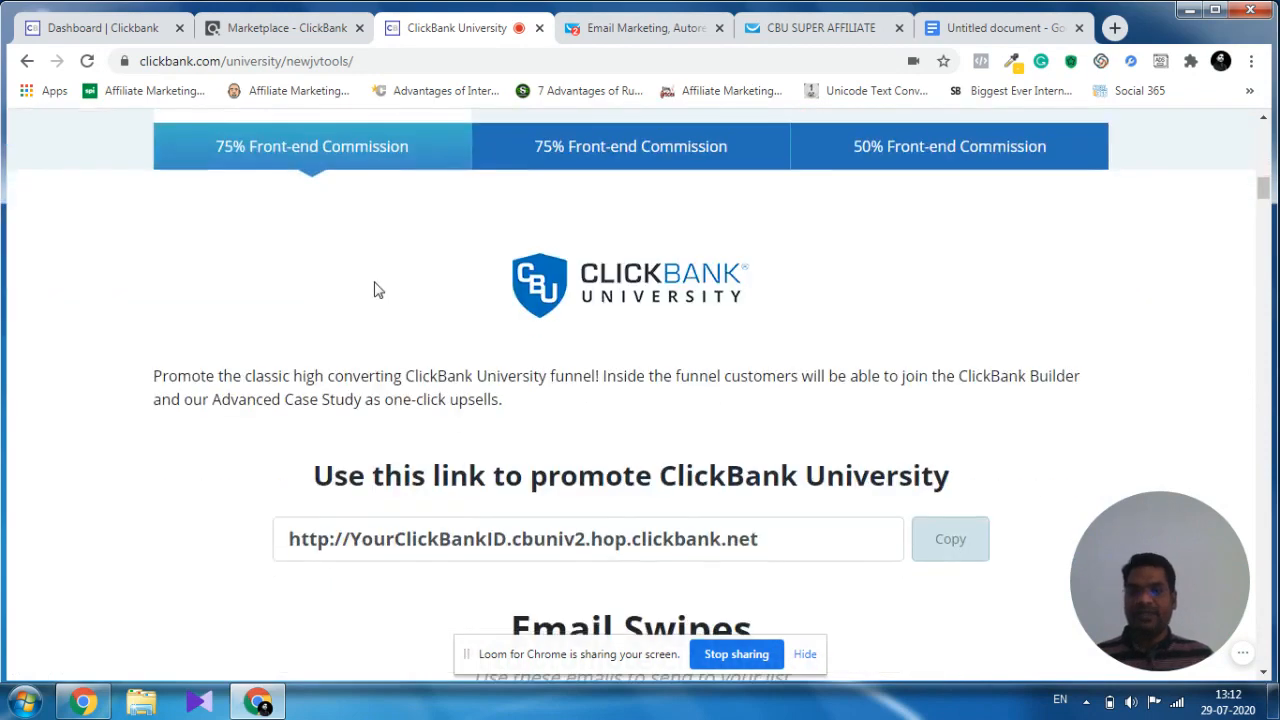
scroll(389, 298, down, 2)
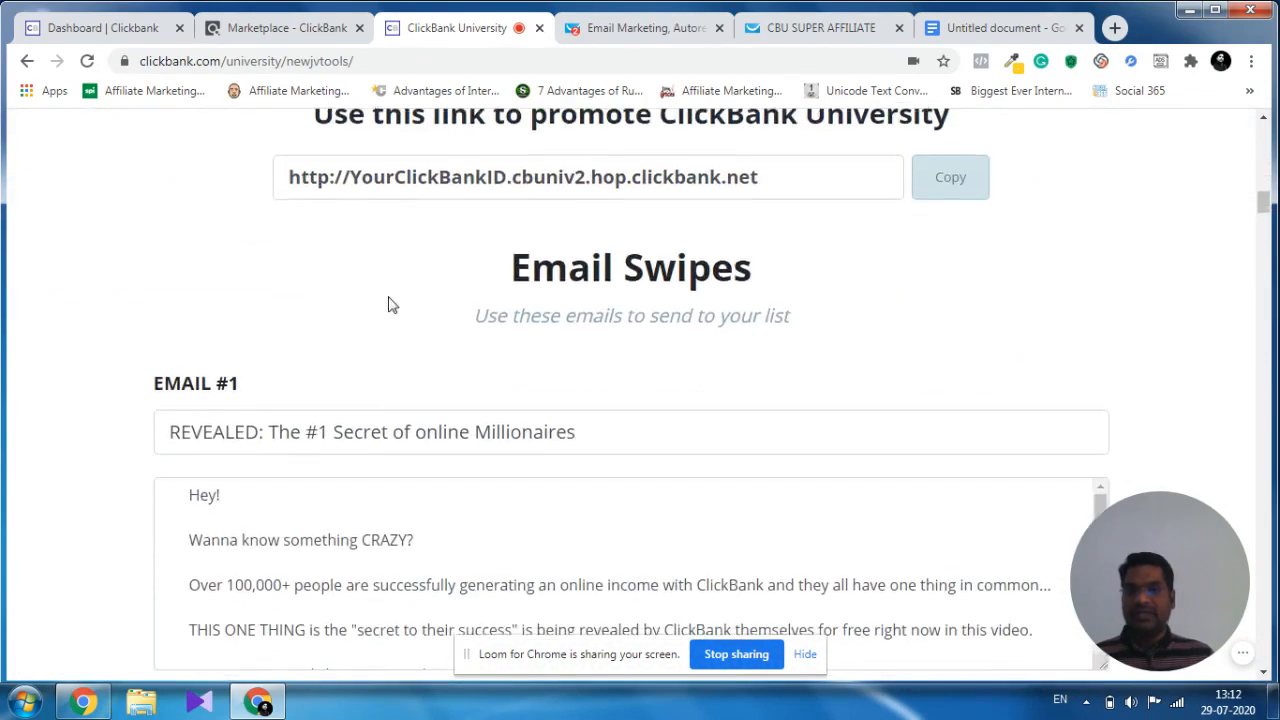
scroll(389, 298, up, 2)
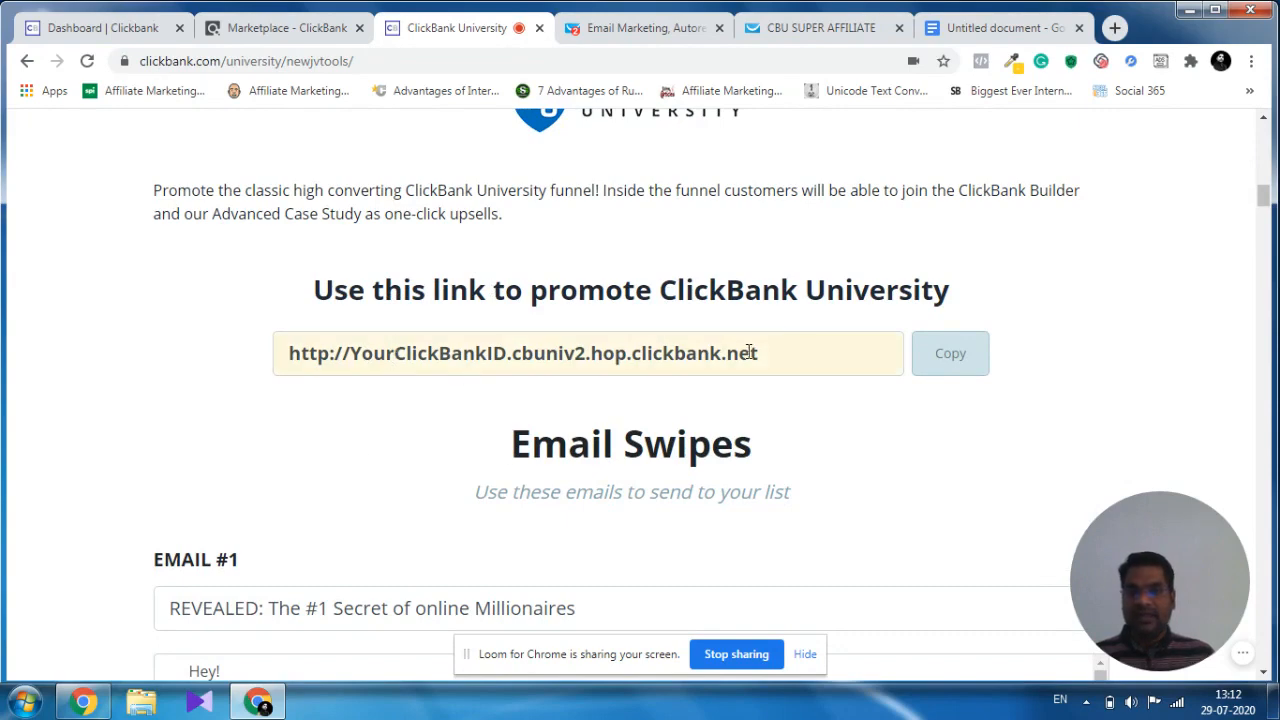
click(353, 352)
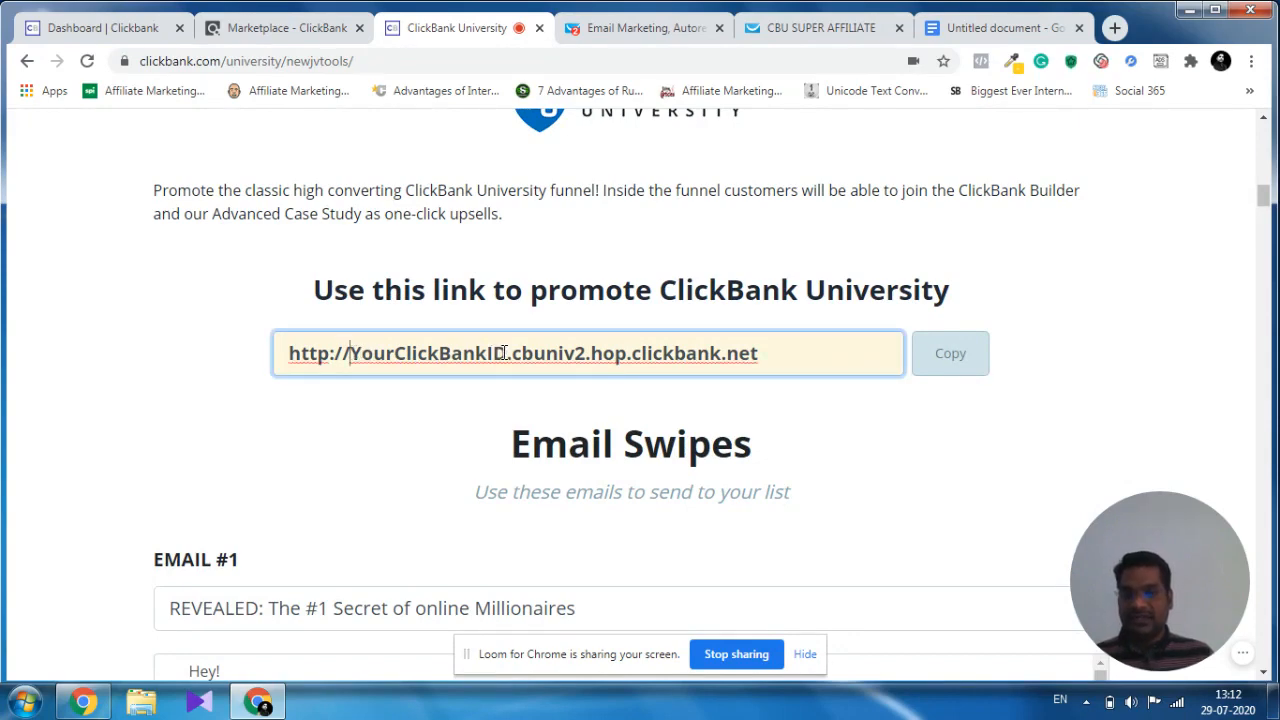
drag(506, 352, 355, 351)
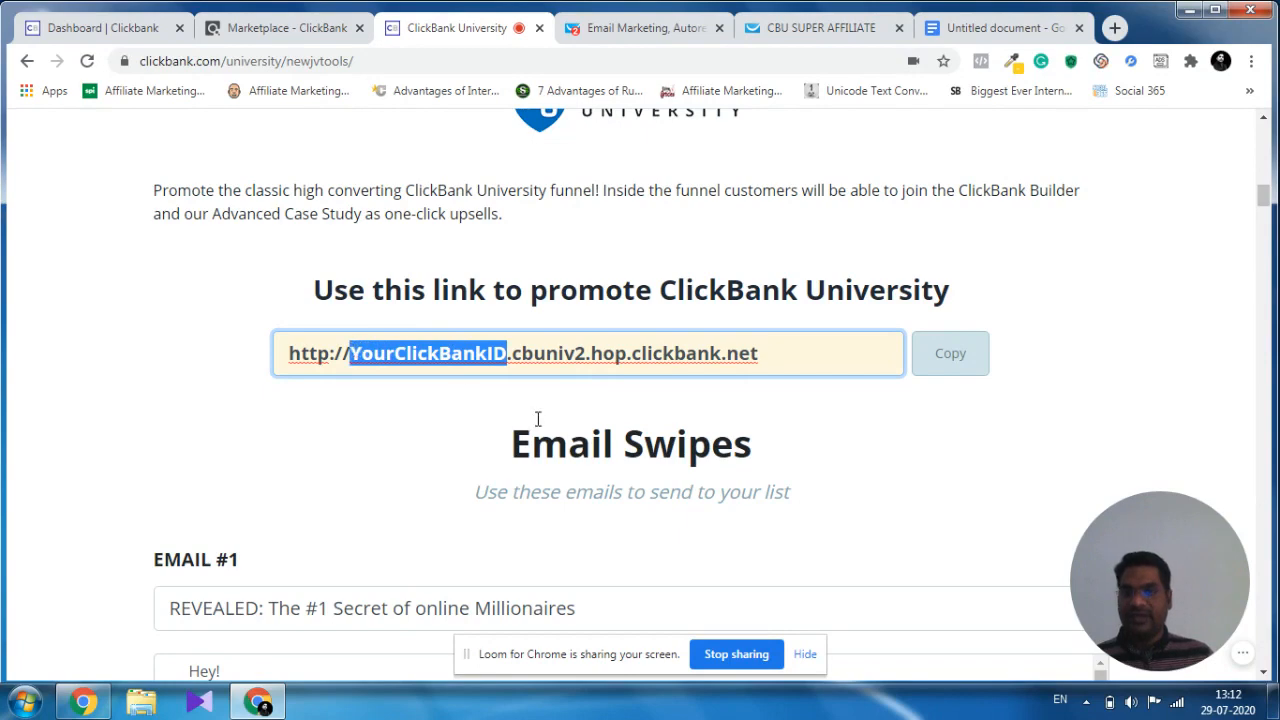
Examine the email swipes on the affiliate page, including the subject line and body text of Email #1.
scroll(897, 383, down, 2)
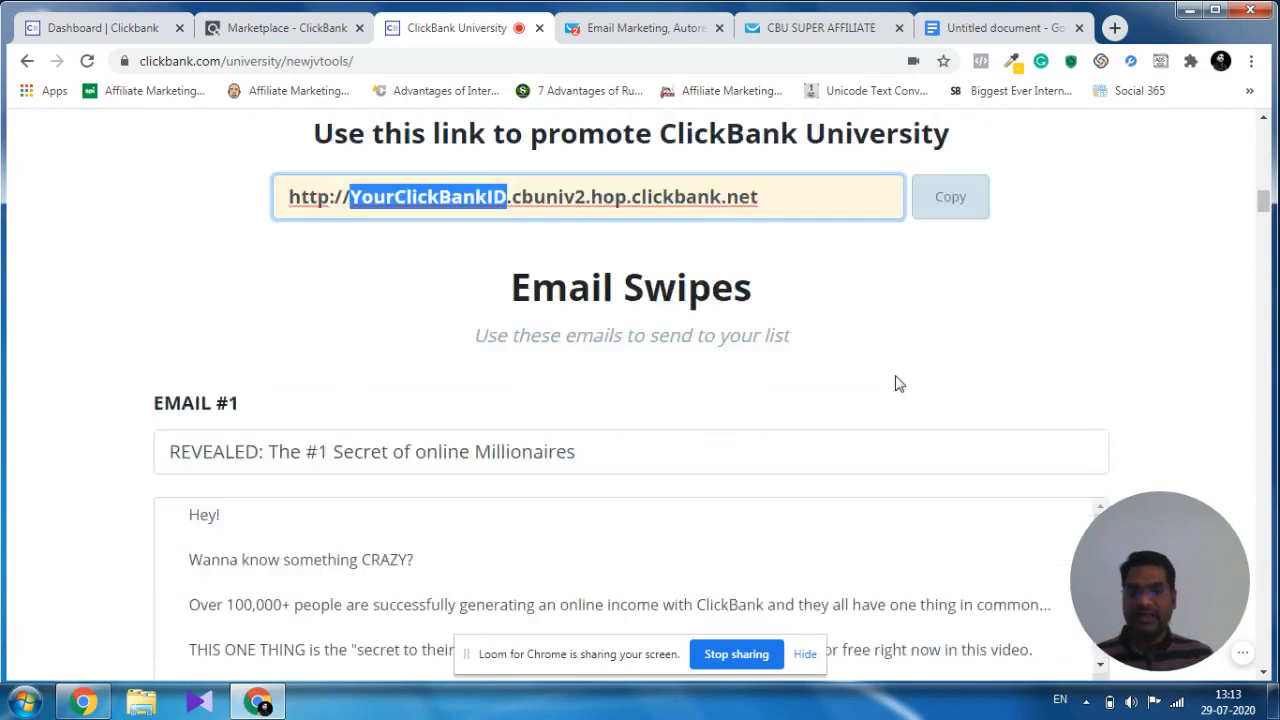
scroll(897, 383, down, 3)
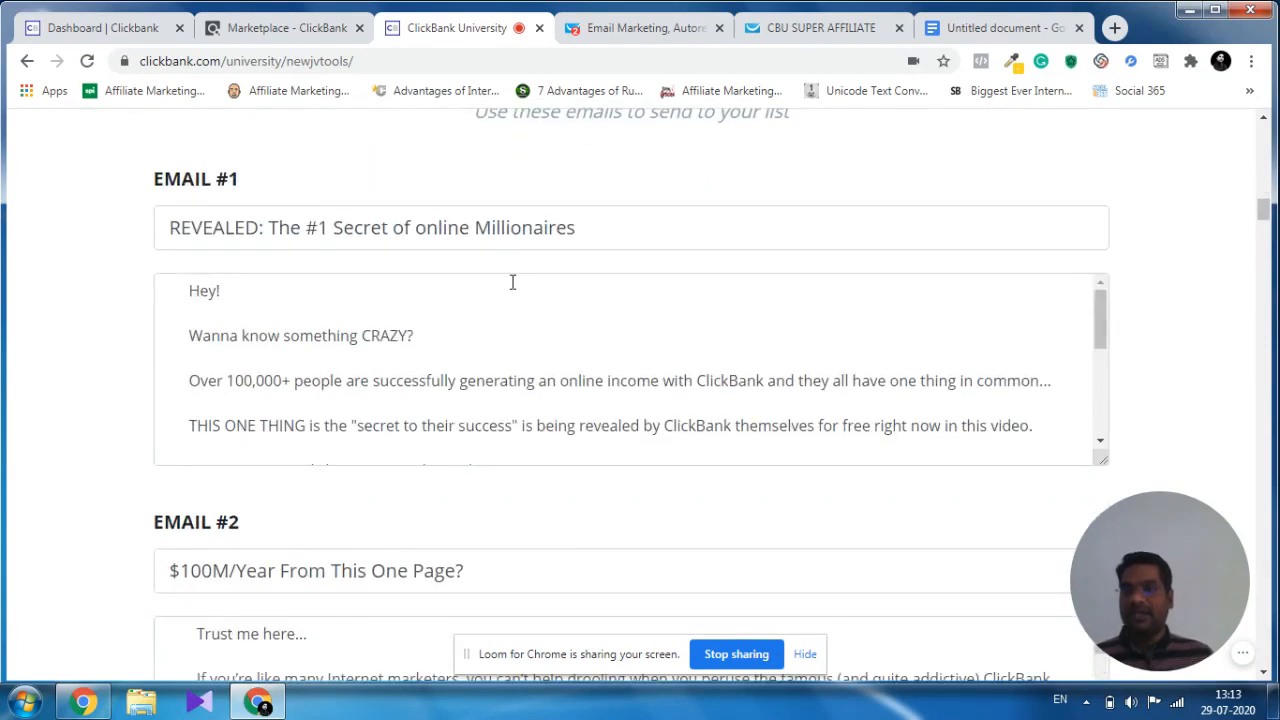
click(577, 229)
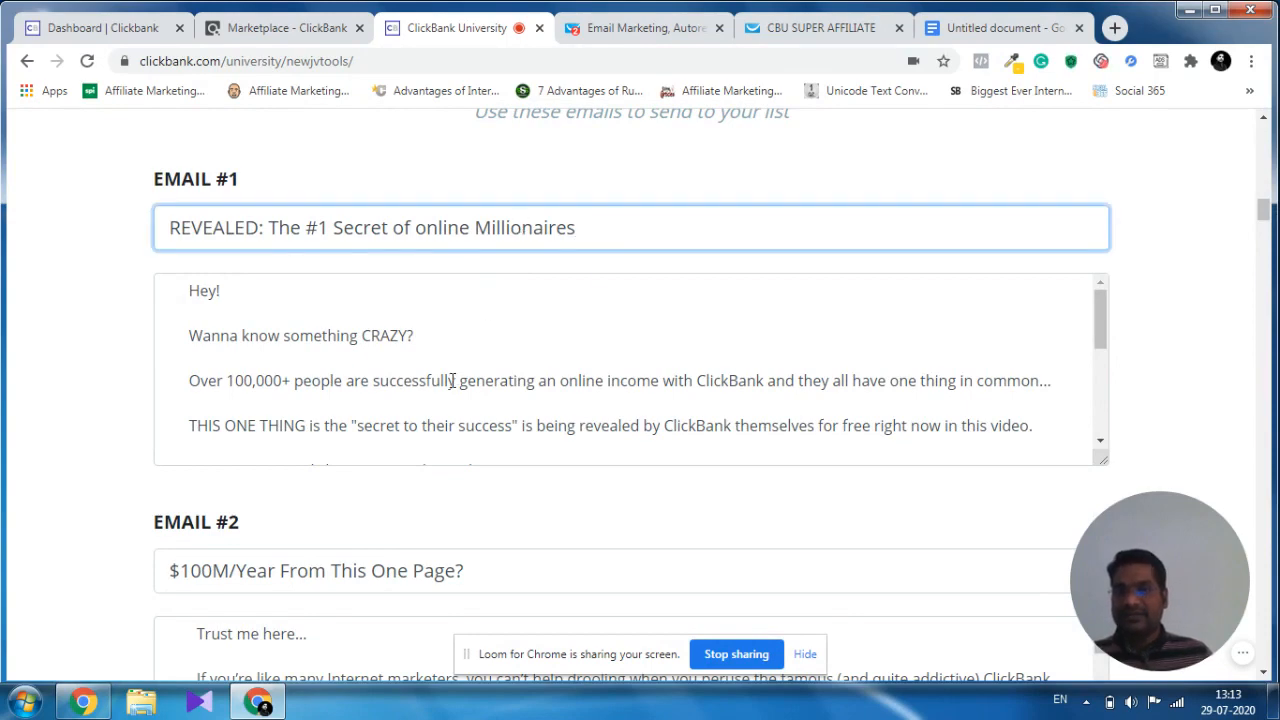
click(326, 346)
scroll(529, 366, down, 2)
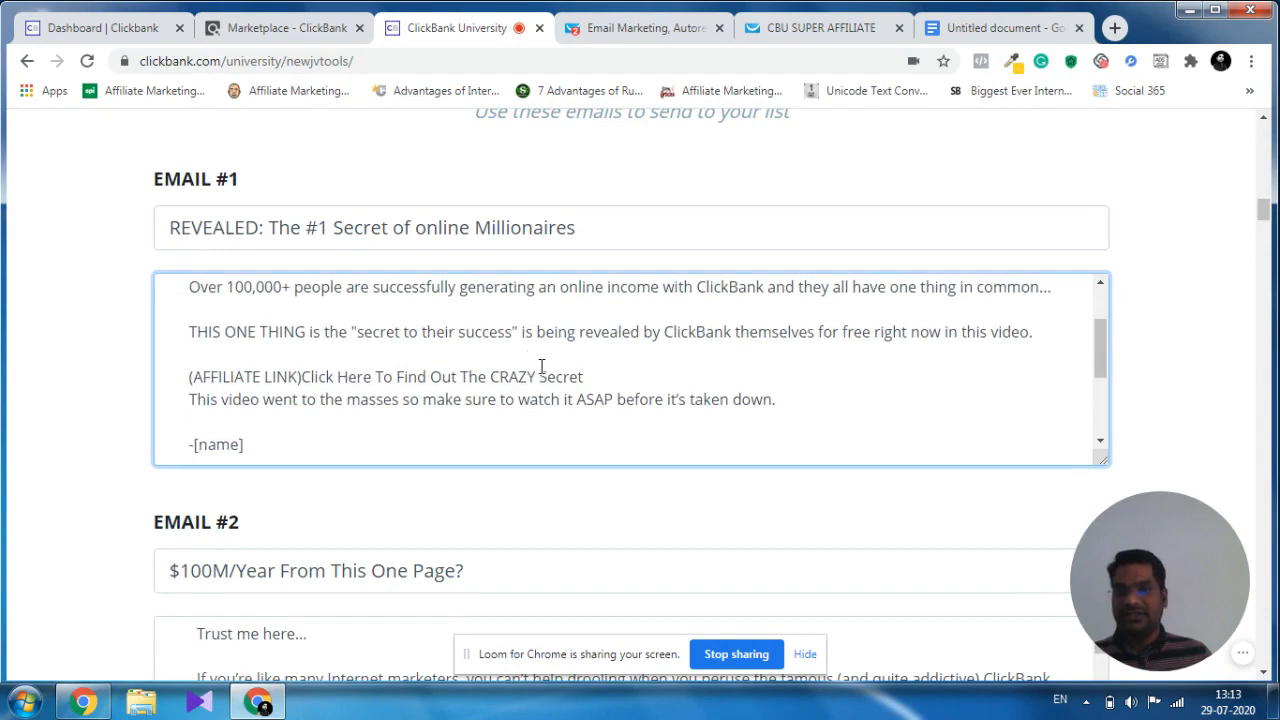
scroll(543, 366, up, 2)
scroll(1163, 351, down, 9)
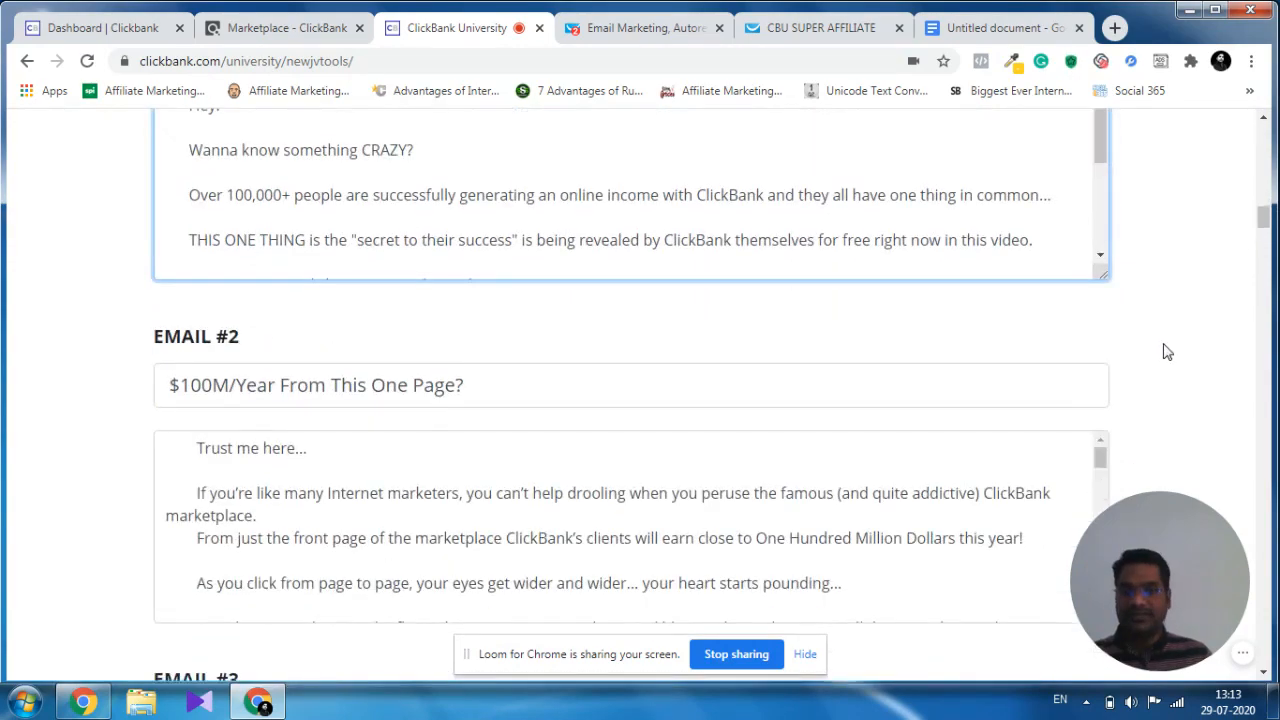
scroll(1163, 351, down, 8)
scroll(1163, 351, up, 20)
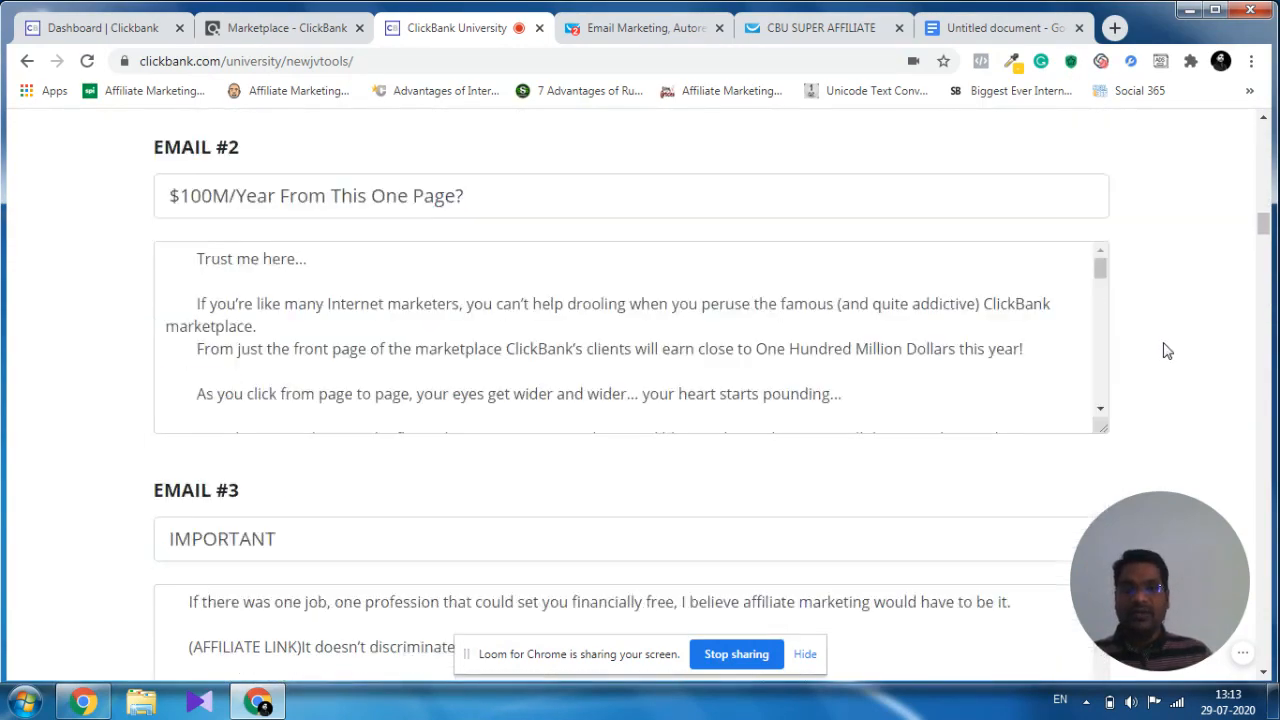
scroll(1163, 351, up, 5)
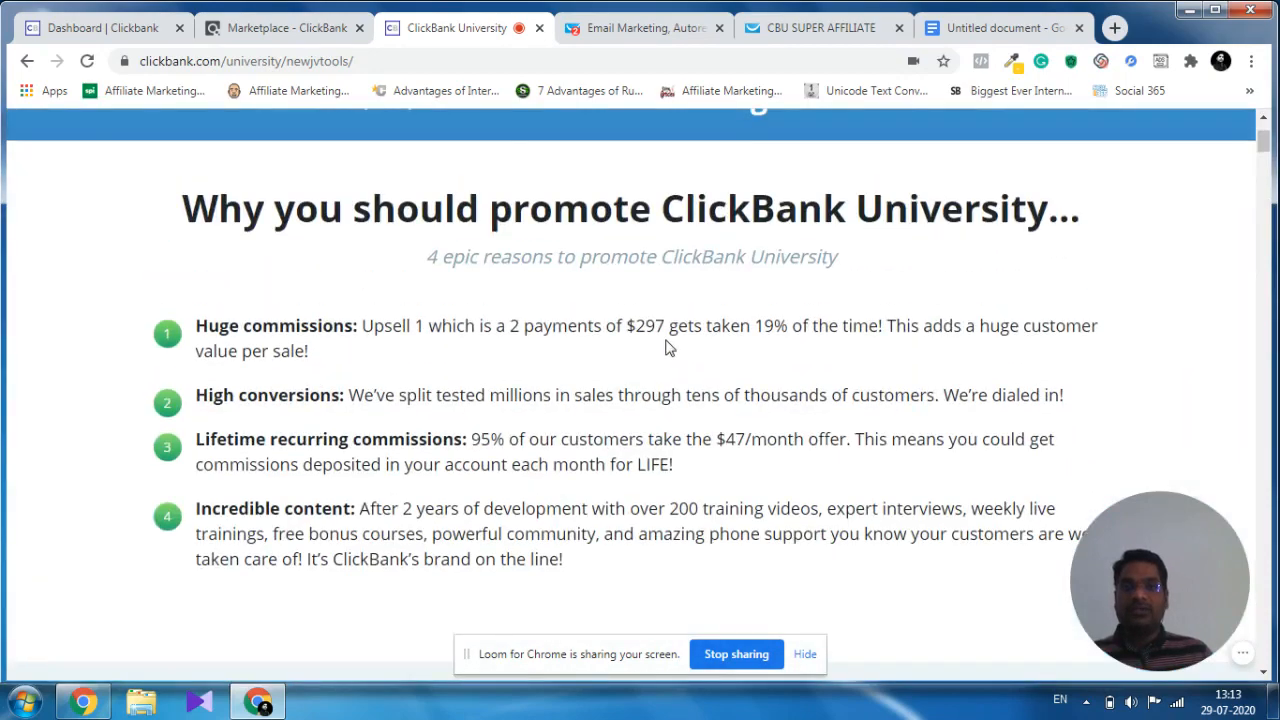
scroll(669, 346, up, 2)
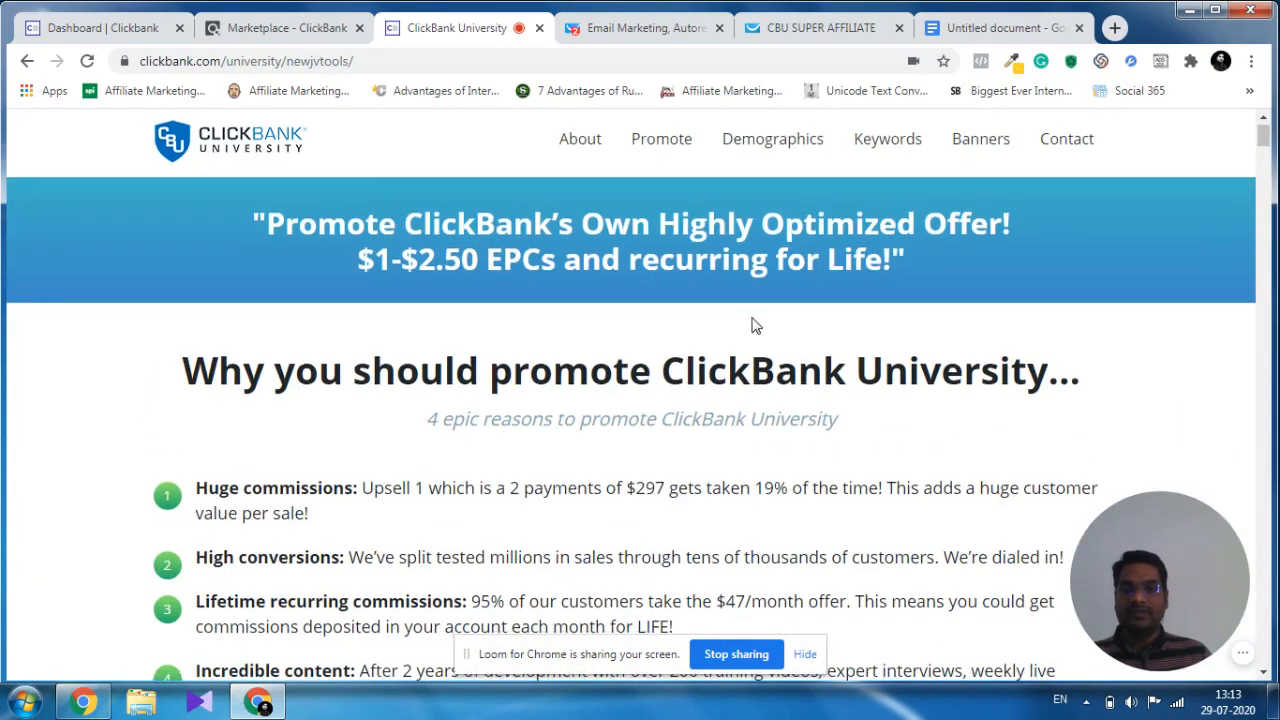
scroll(754, 323, down, 2)
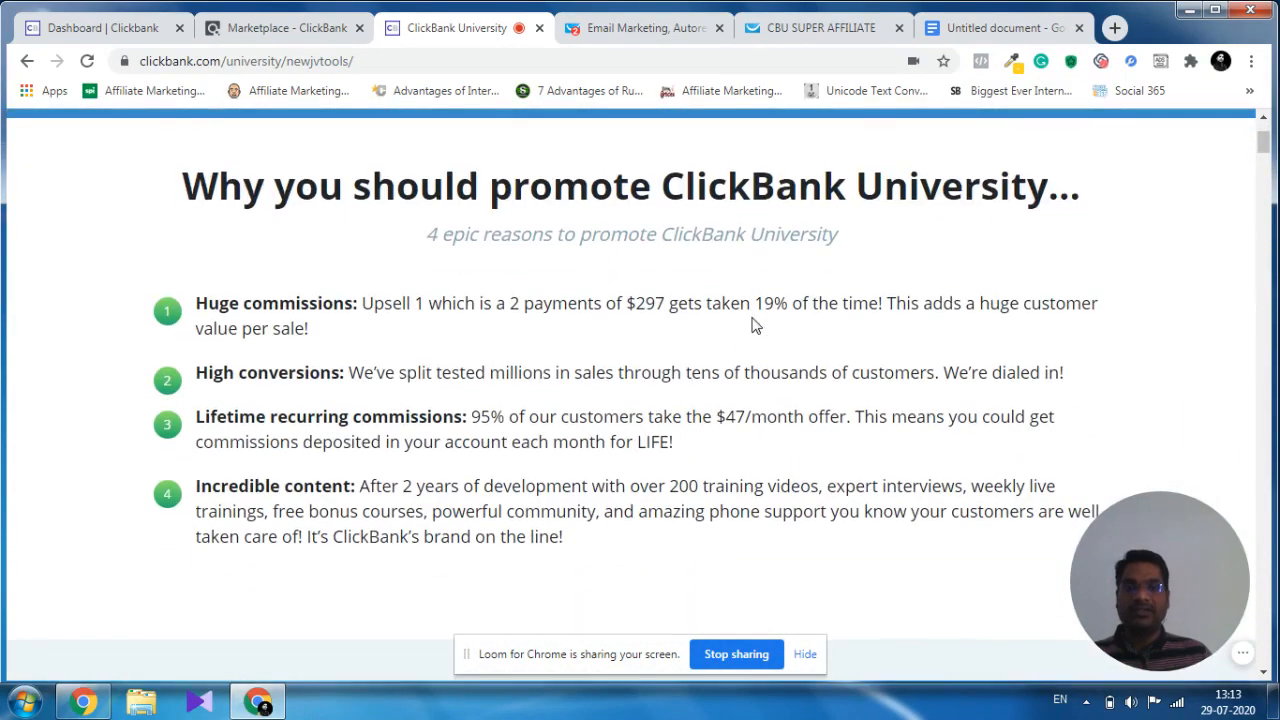
Consult the campaign outline in the Google Docs document, and open the contact lists in GetResponse.
click(1017, 31)
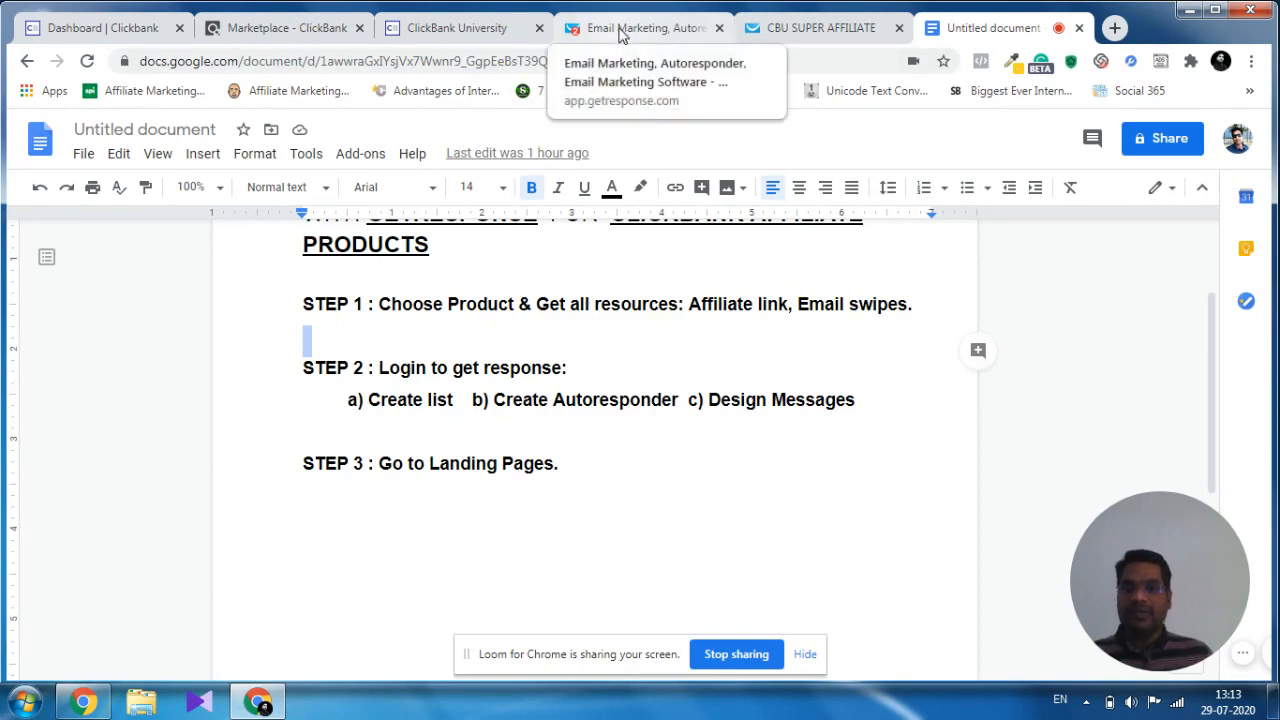
click(620, 30)
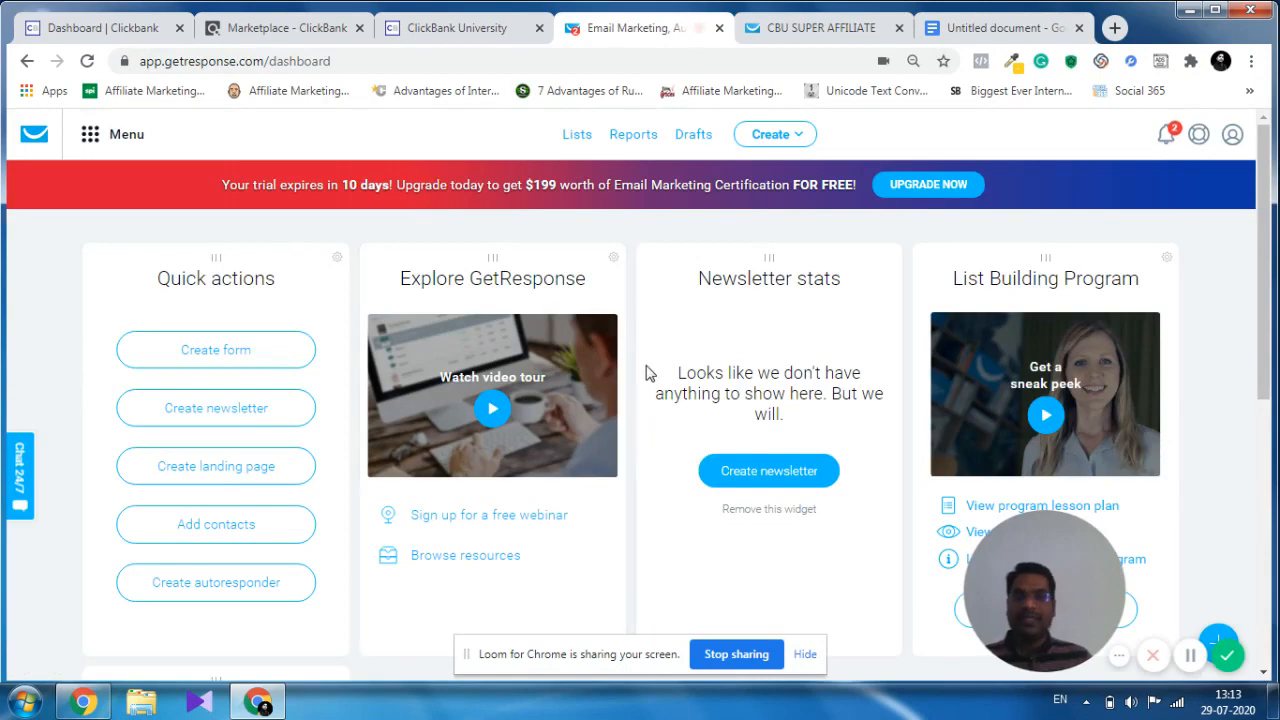
click(581, 140)
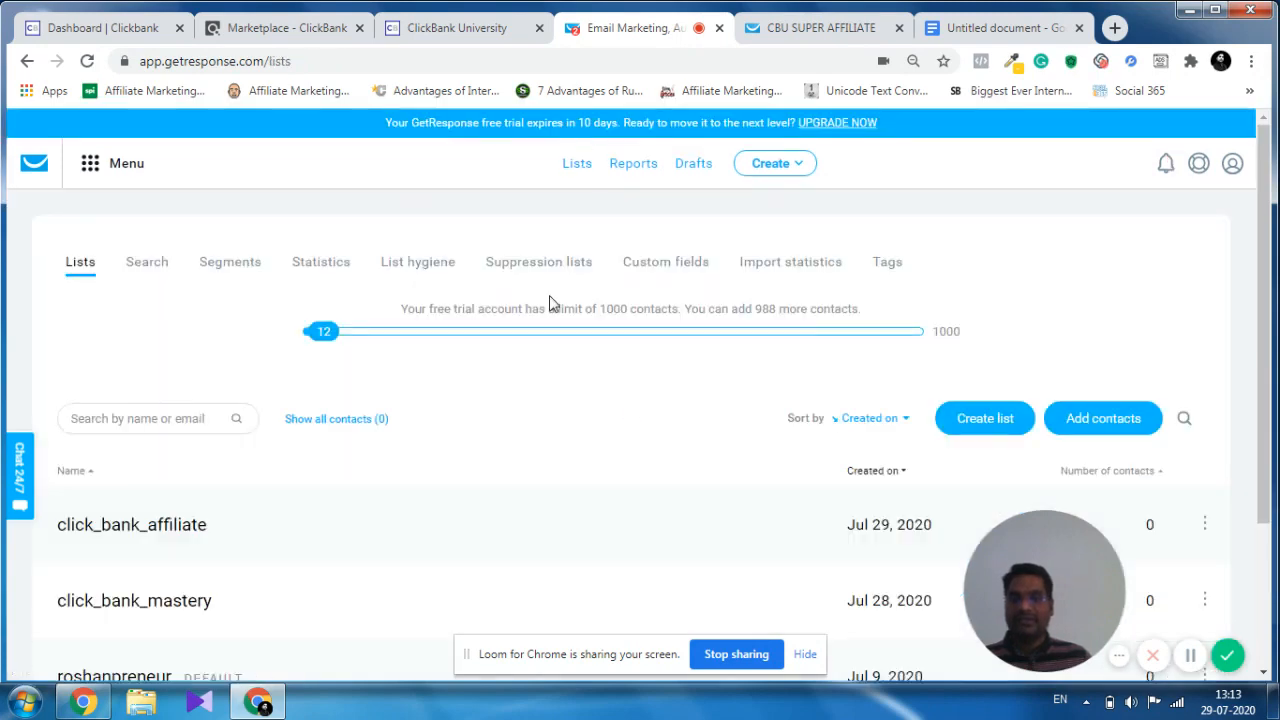
Create a new contact list named click_bank_affiliate_training.
scroll(770, 310, down, 2)
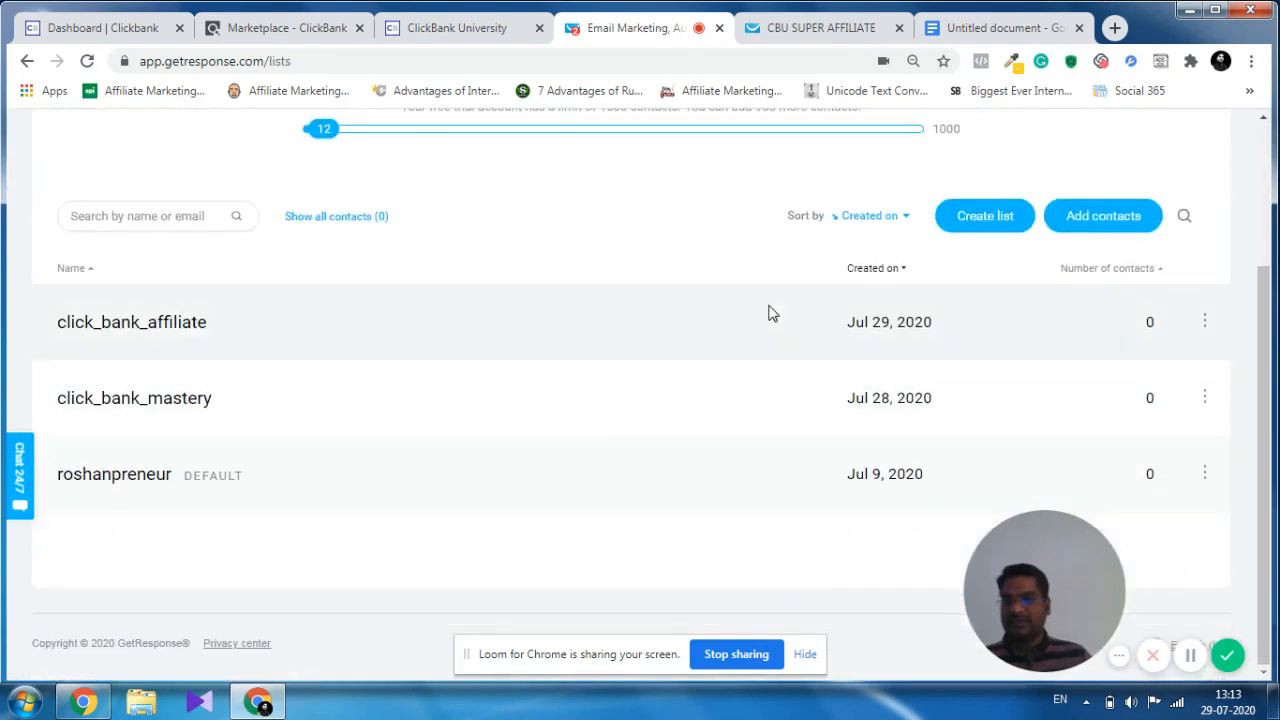
scroll(770, 313, up, 2)
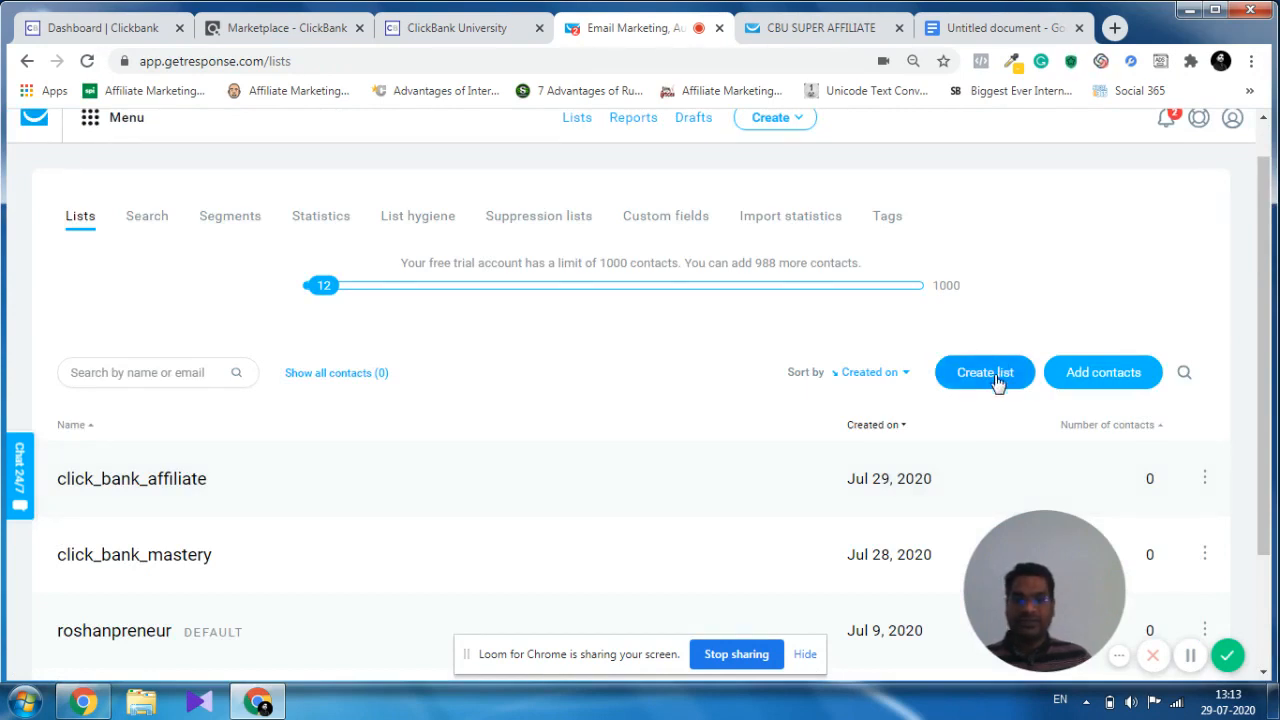
click(985, 374)
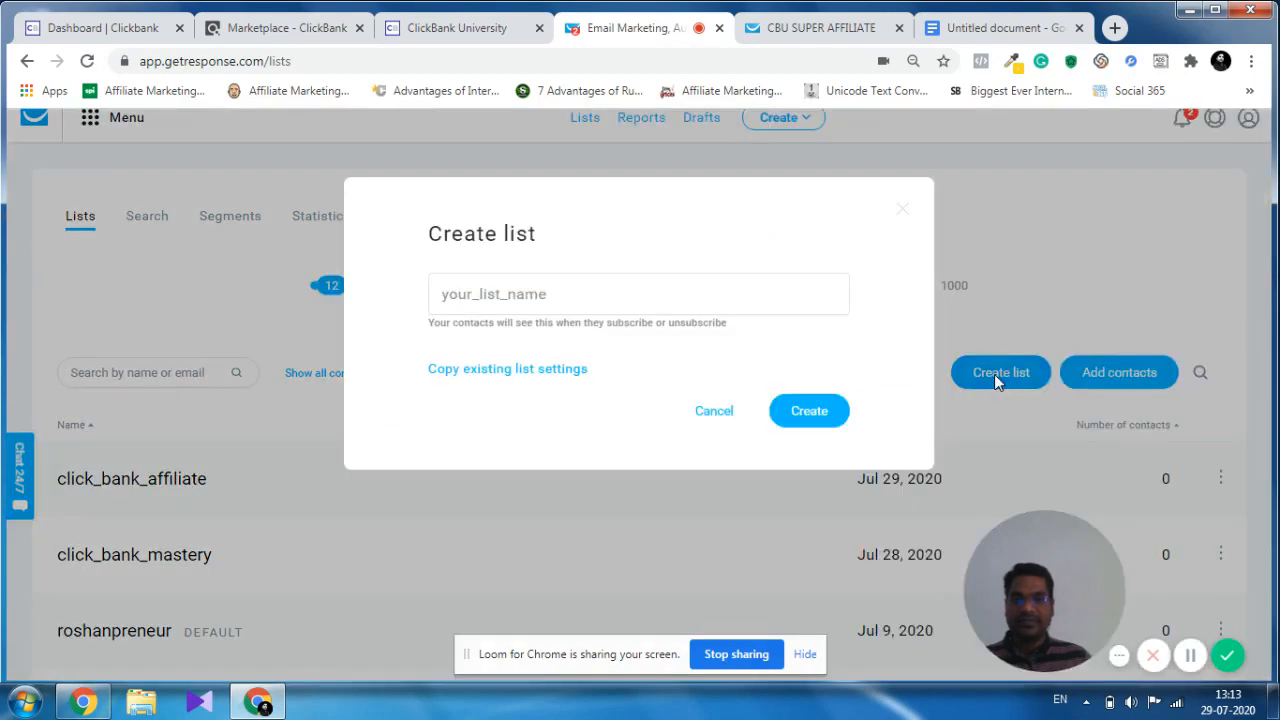
click(458, 298)
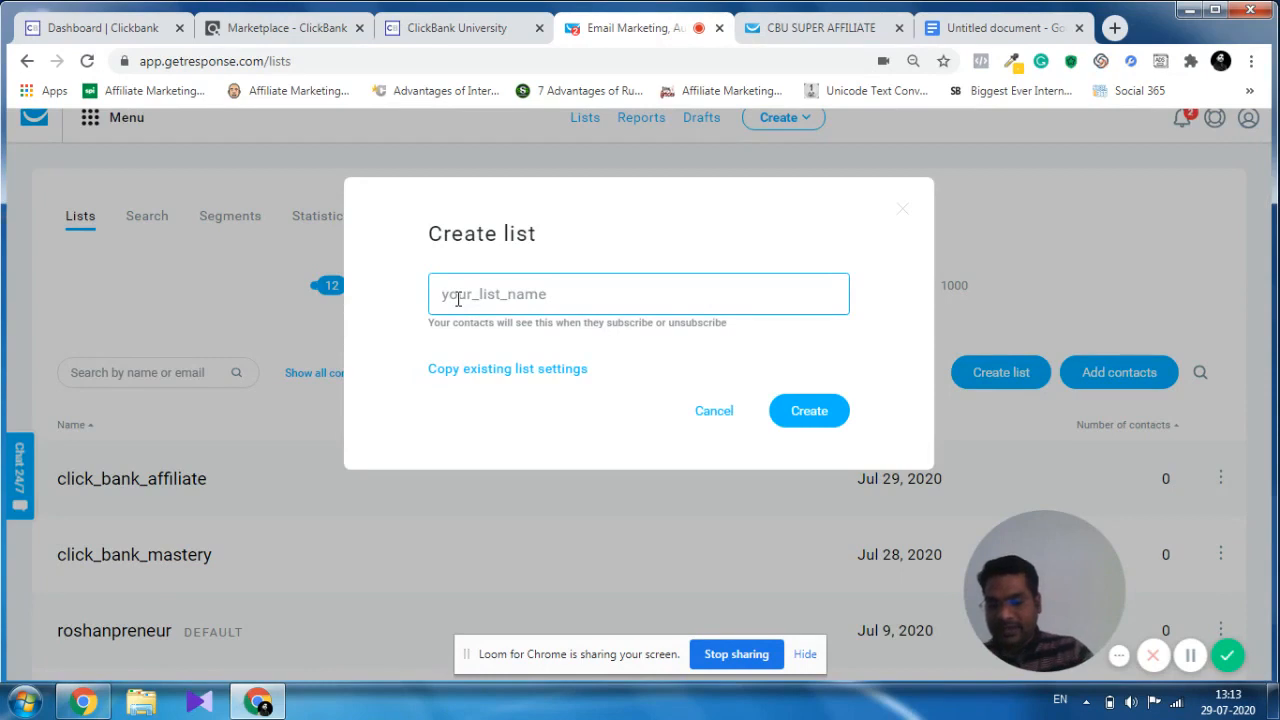
text(click_bank_aff)
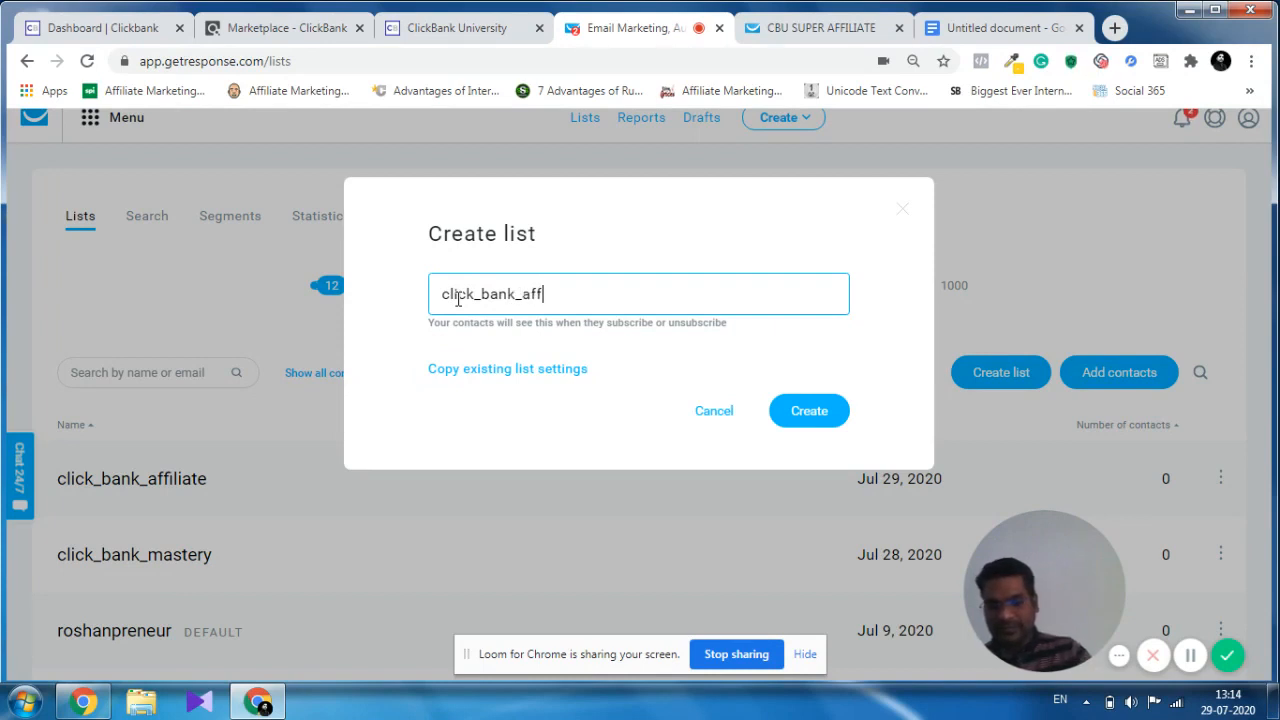
text(iliate)
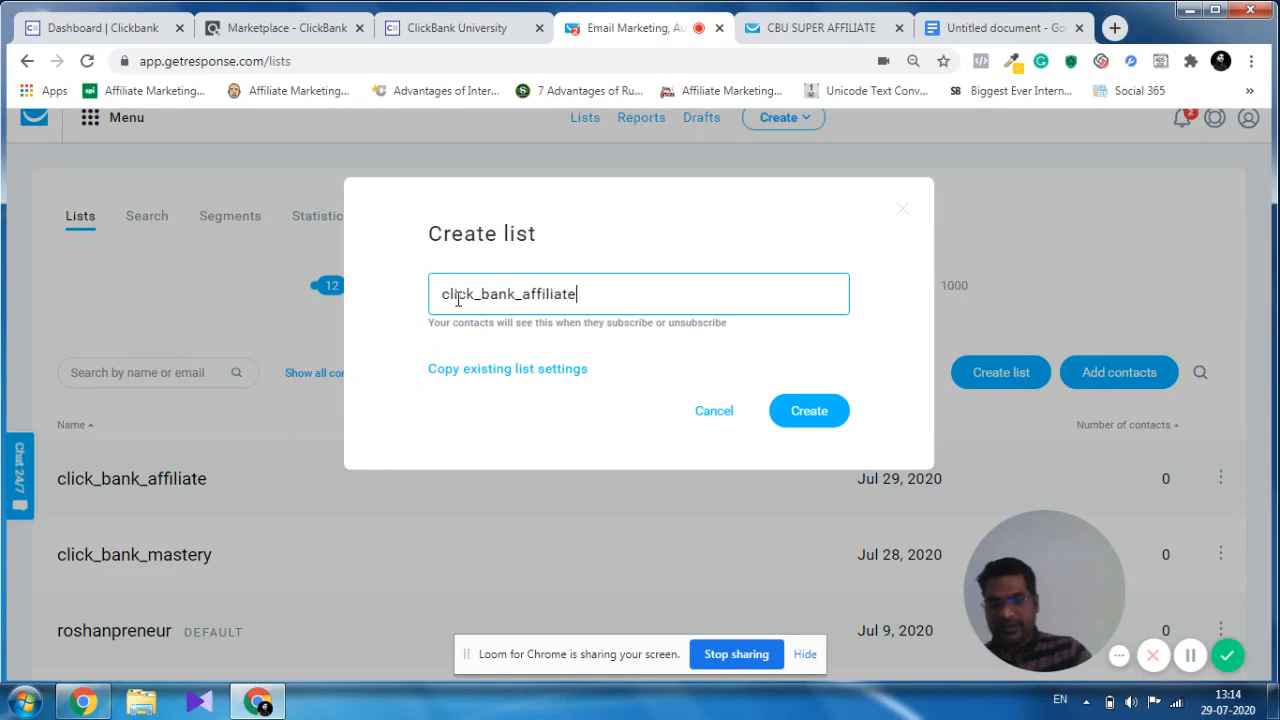
text(_training)
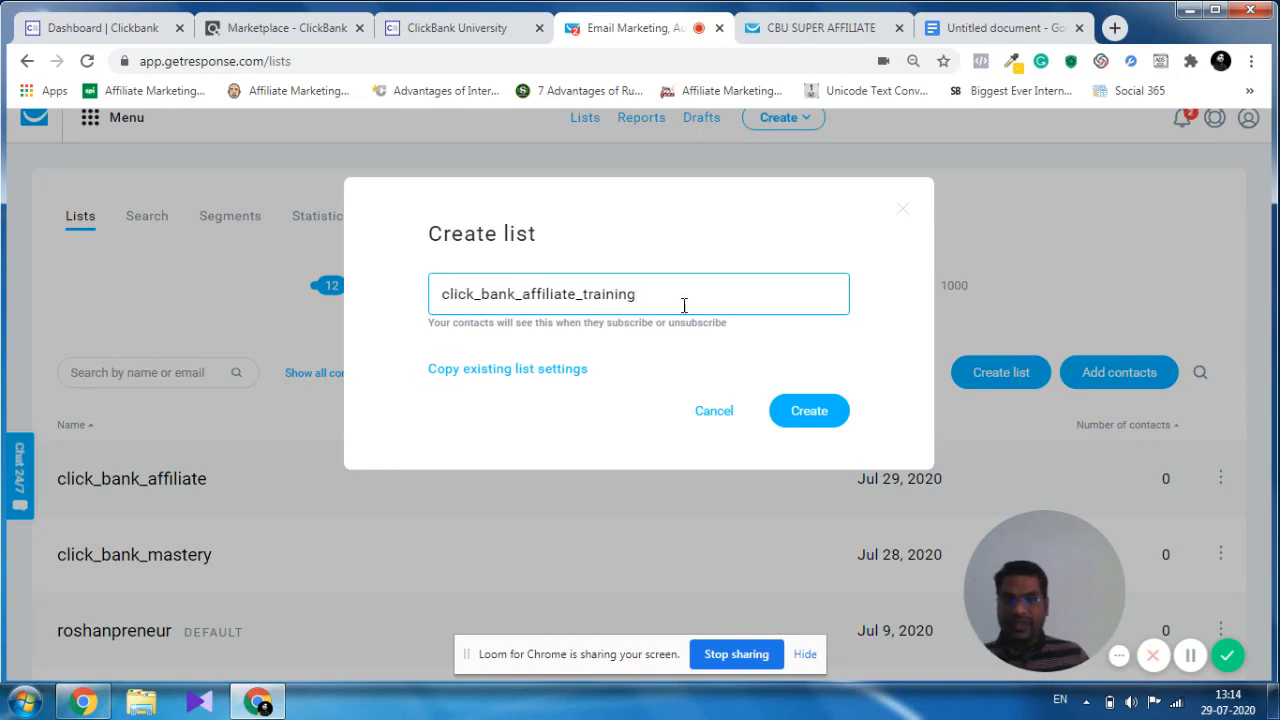
click(808, 422)
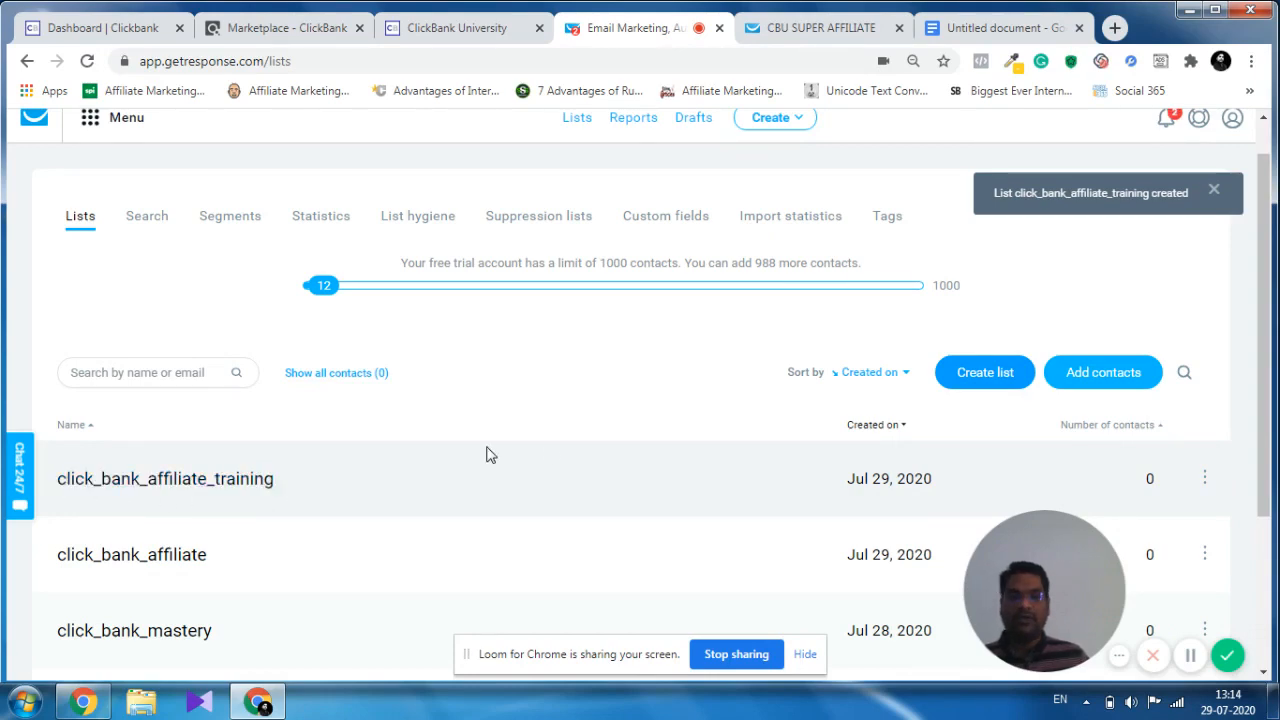
Return to the Google Docs outline and highlight the Create Autoresponder item under Step 2.
scroll(631, 452, down, 2)
scroll(631, 452, up, 2)
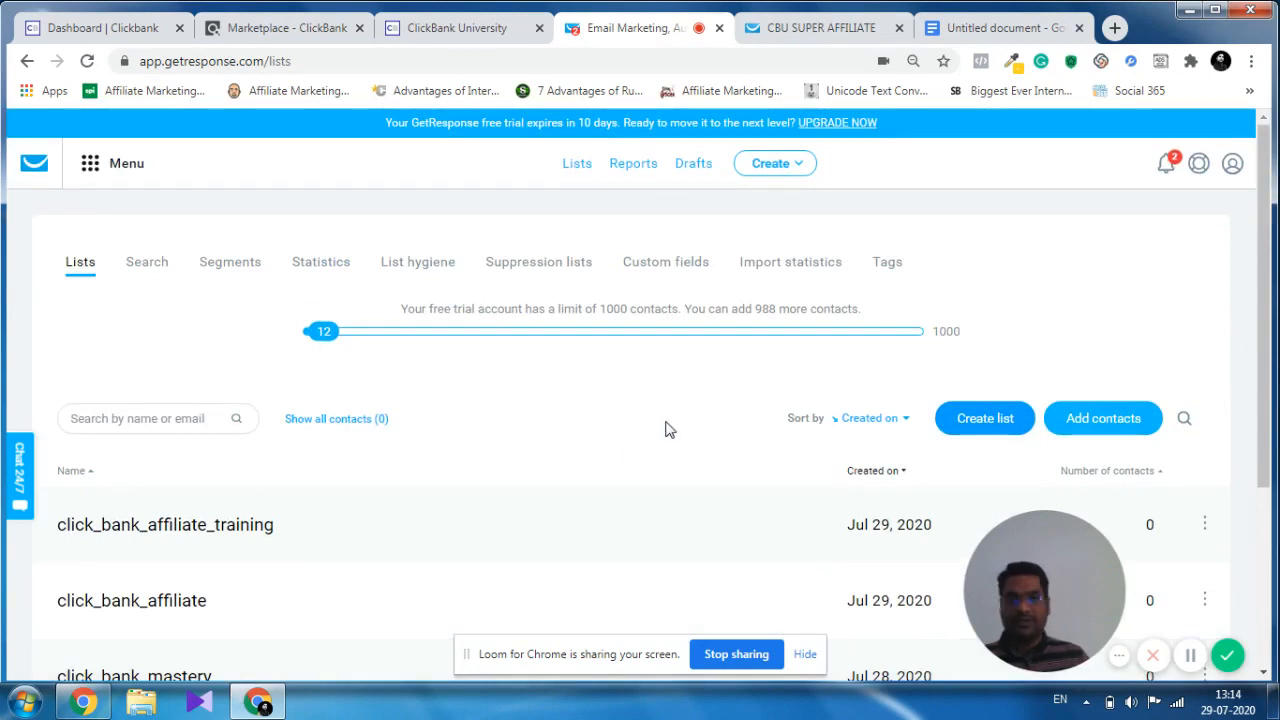
click(1013, 31)
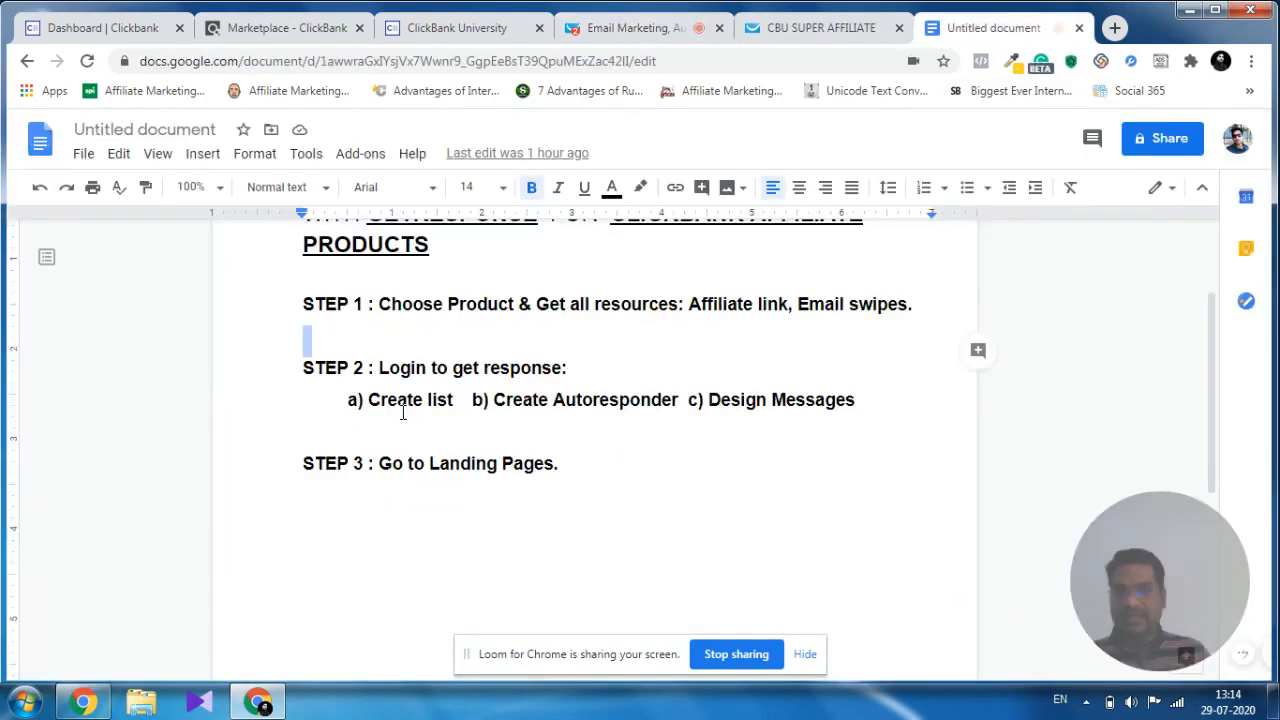
drag(370, 400, 680, 400)
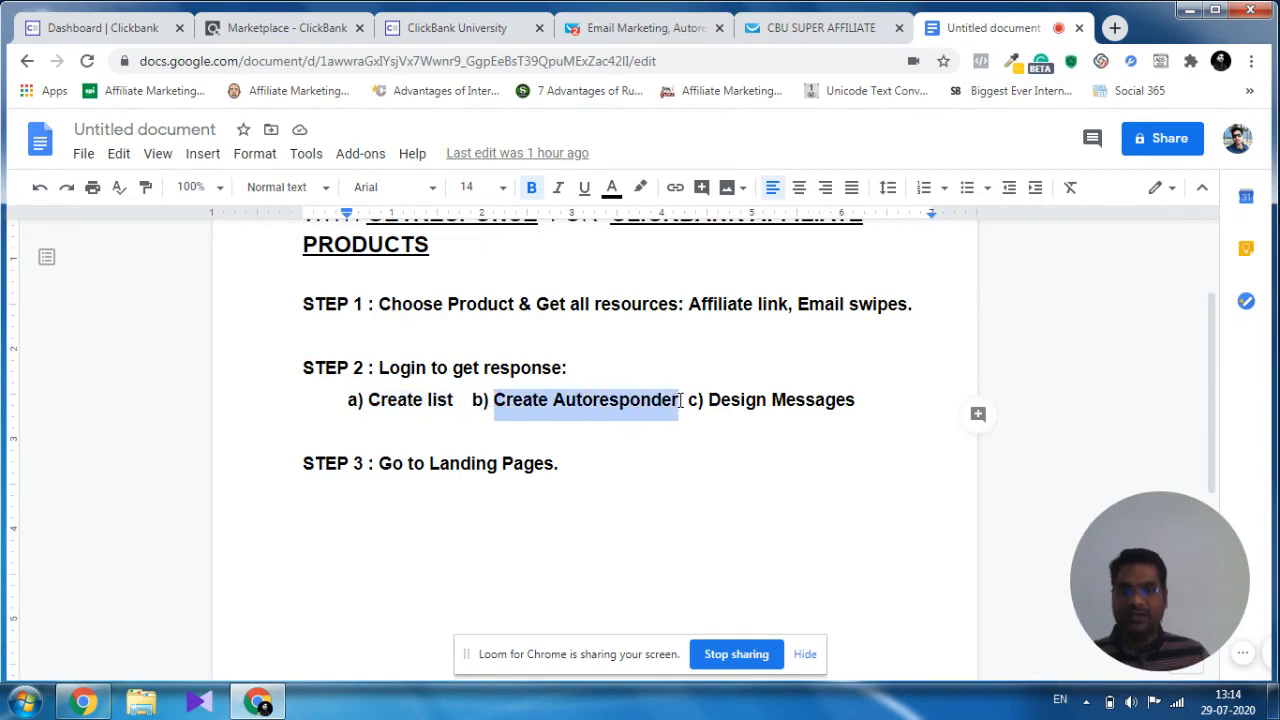
Switch to GetResponse, go to the Autoresponders page and start a new autoresponder.
click(652, 29)
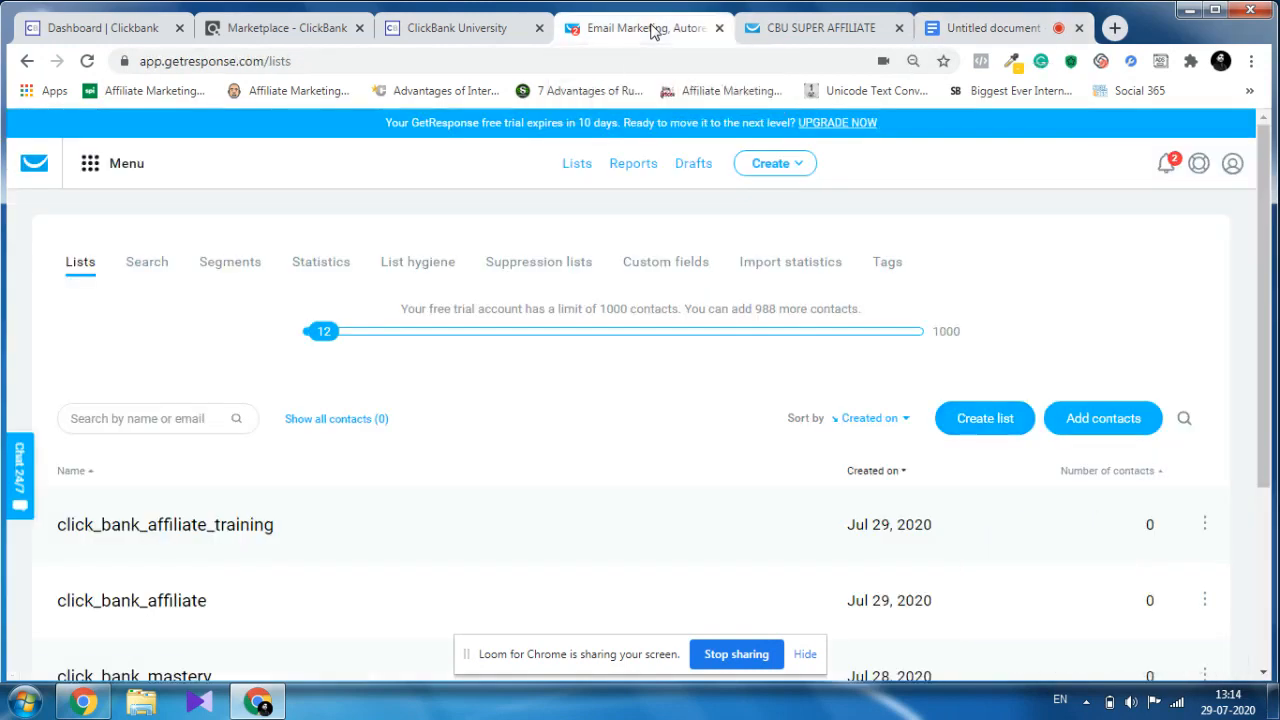
click(90, 165)
click(111, 279)
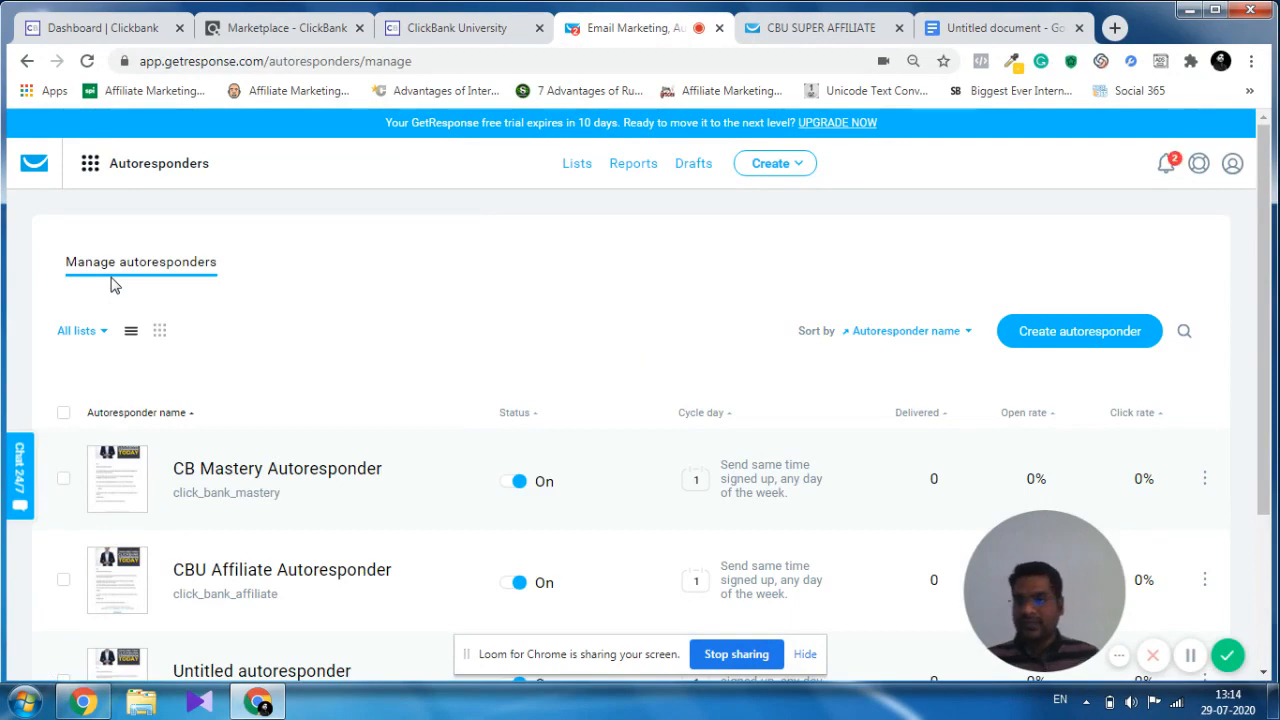
scroll(432, 297, down, 1)
scroll(430, 295, down, 1)
scroll(500, 270, up, 2)
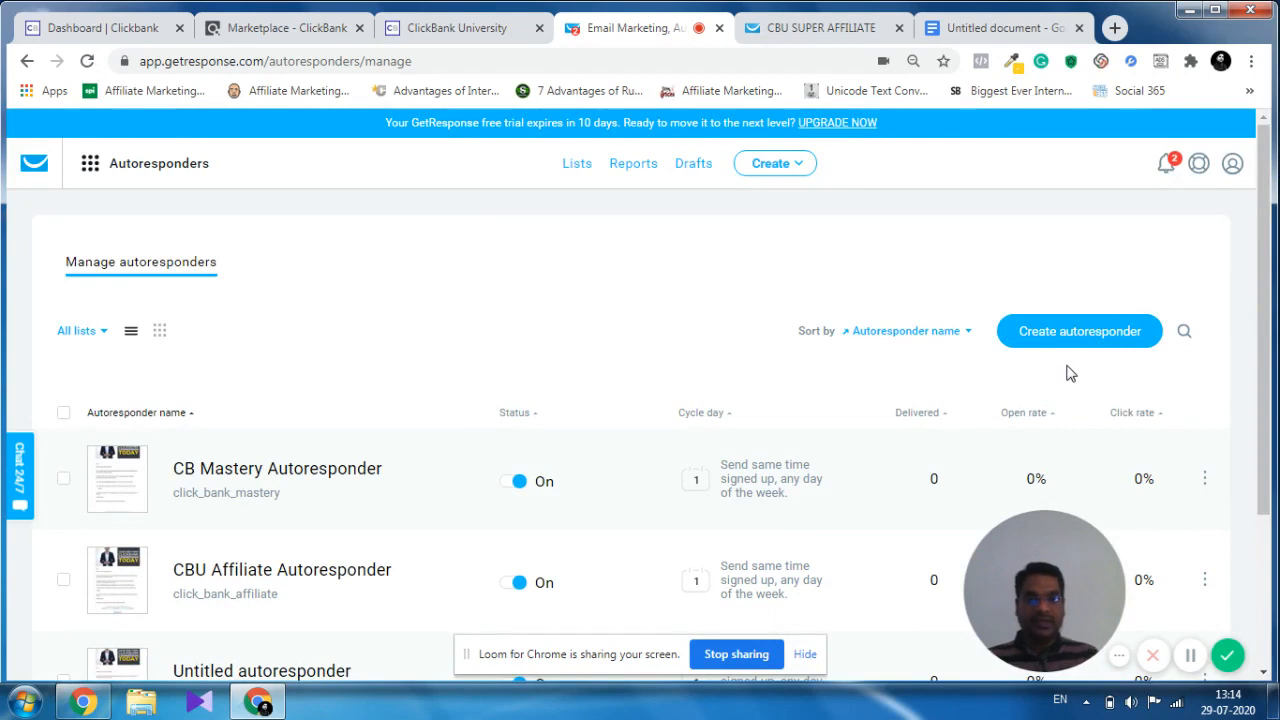
click(1076, 334)
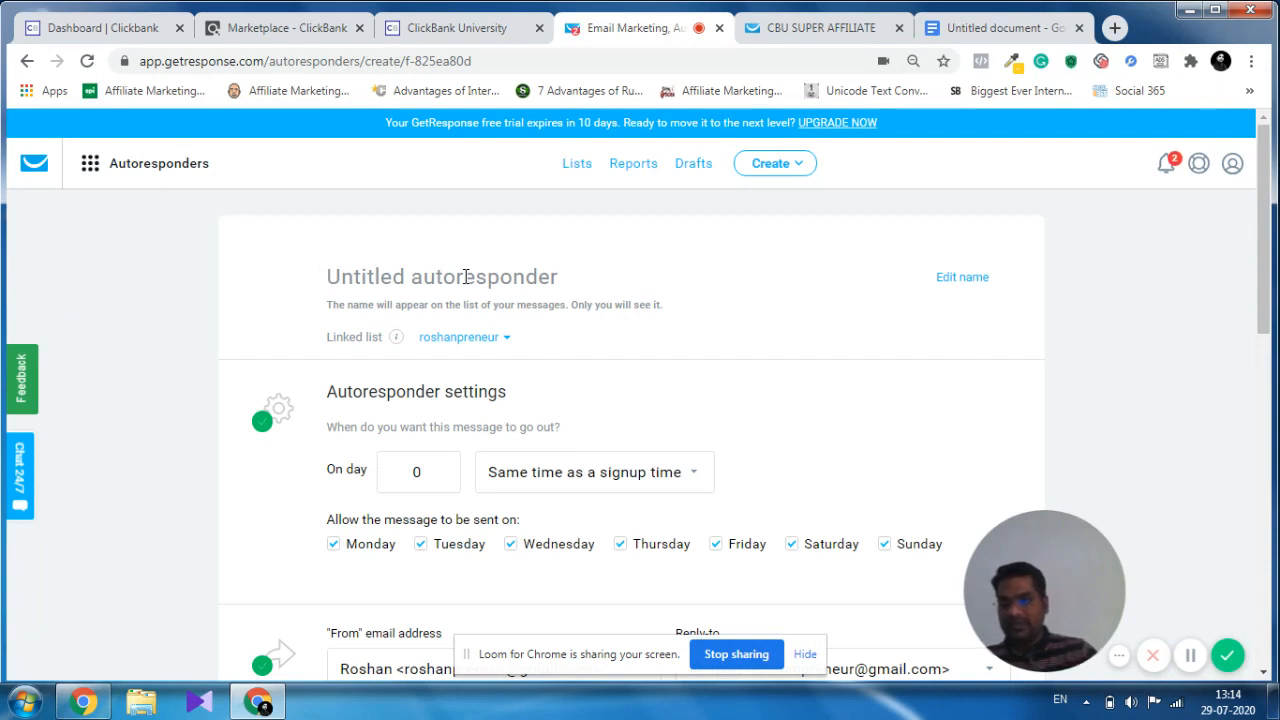
Name the new autoresponder Clickbank_affiliate_training_autoresponder.
text(c)
key(BackSpace)
text(Cli)
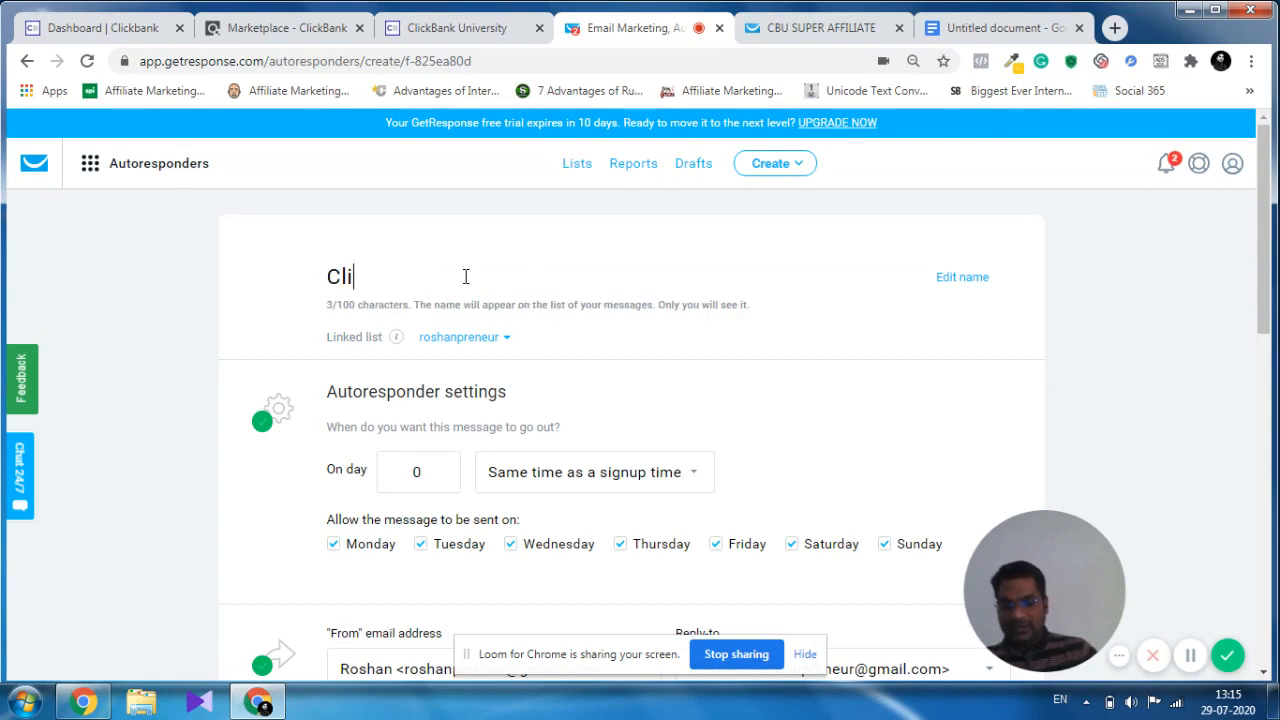
text(ckbank)
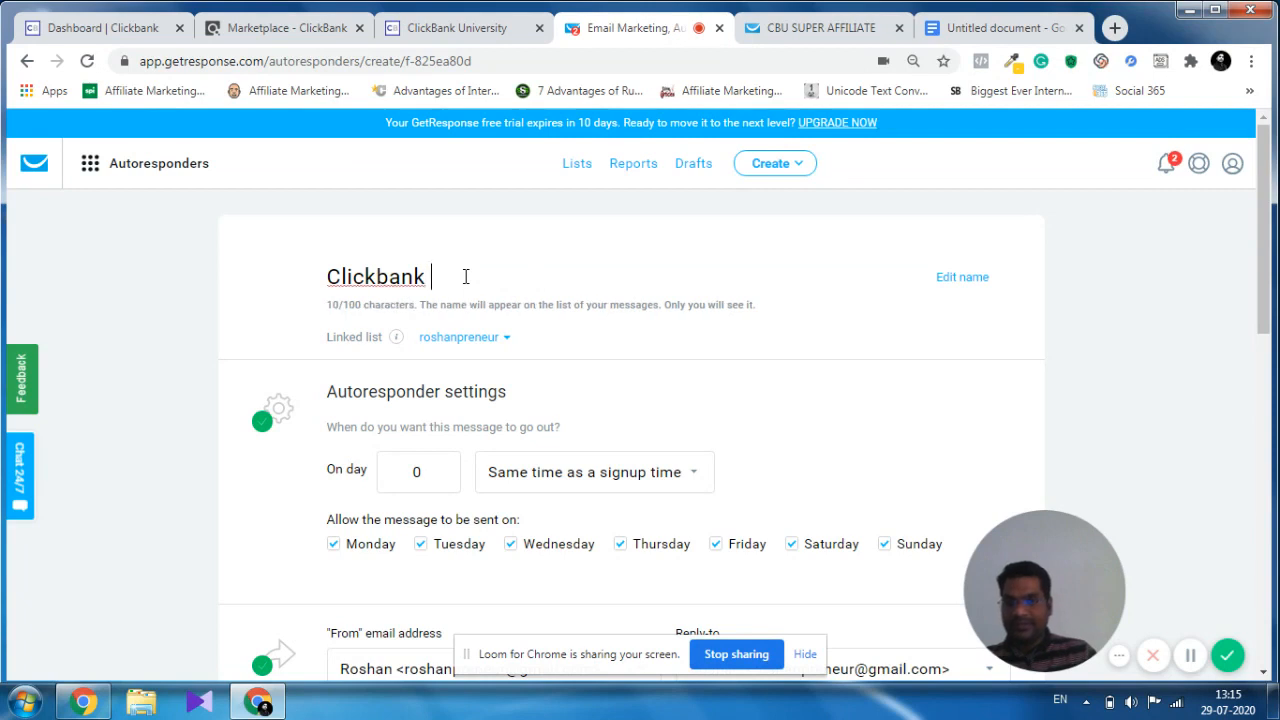
key(BackSpace)
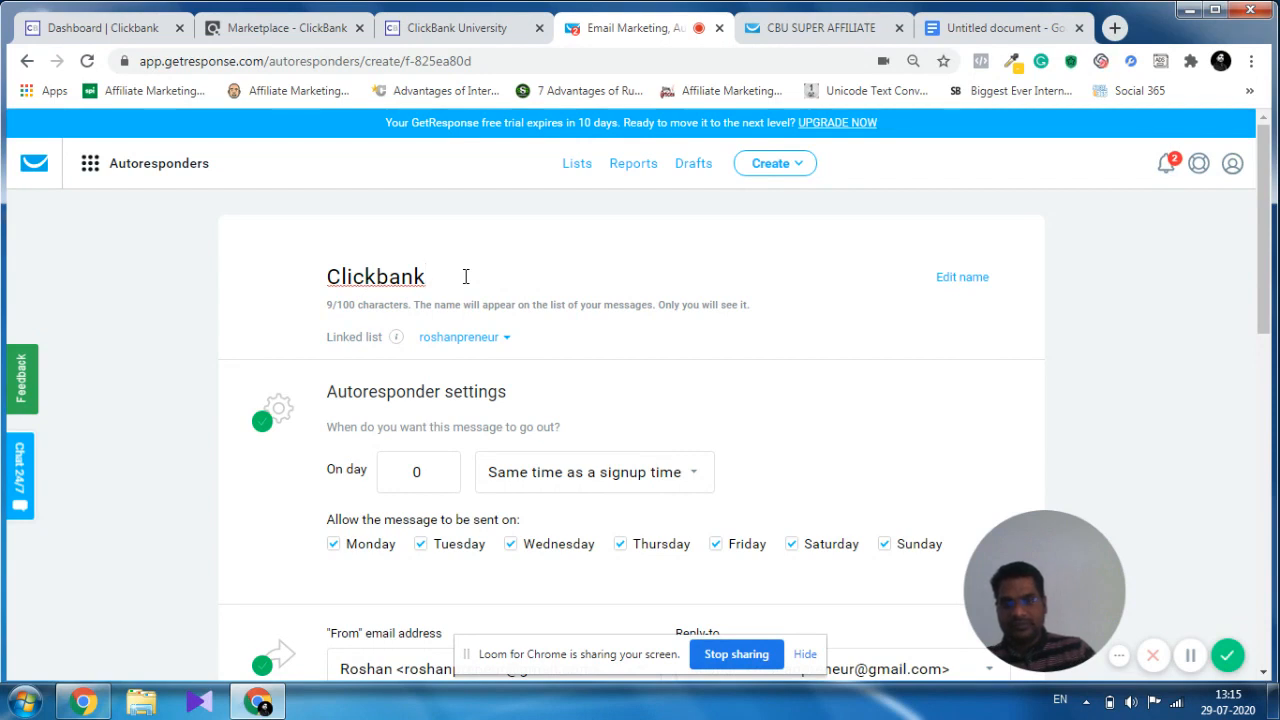
text(_aff)
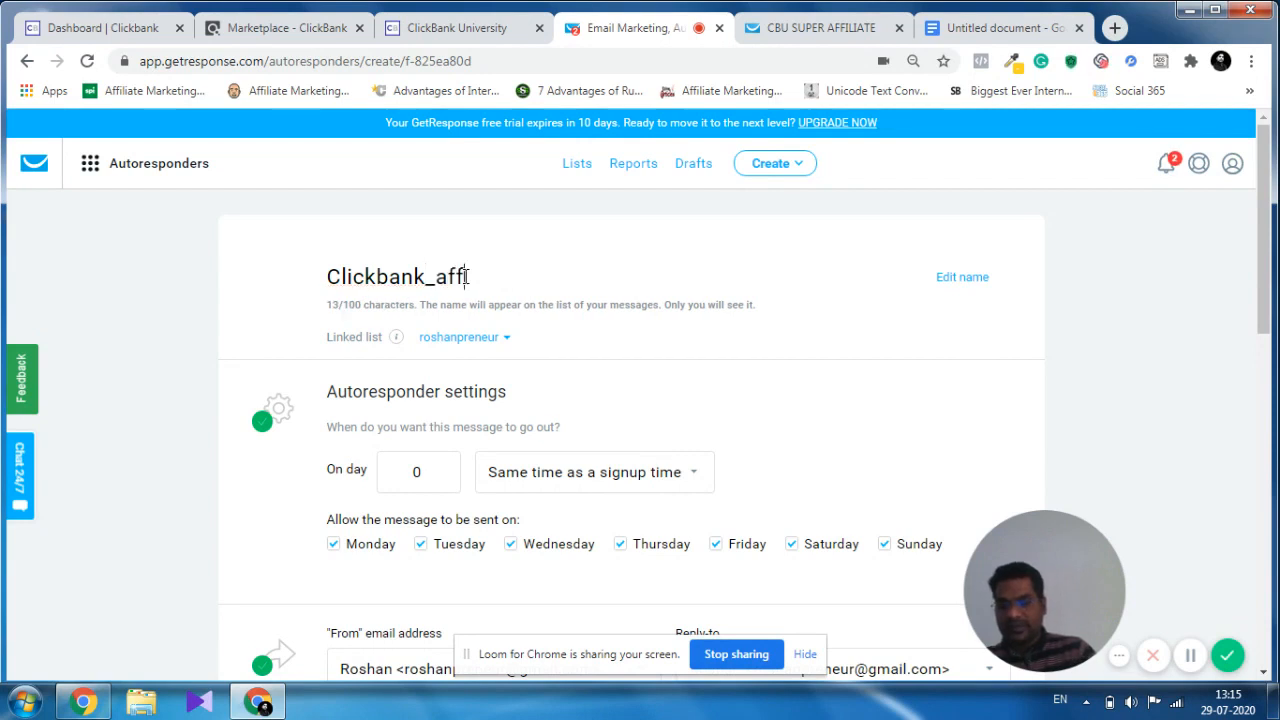
text(iliate)
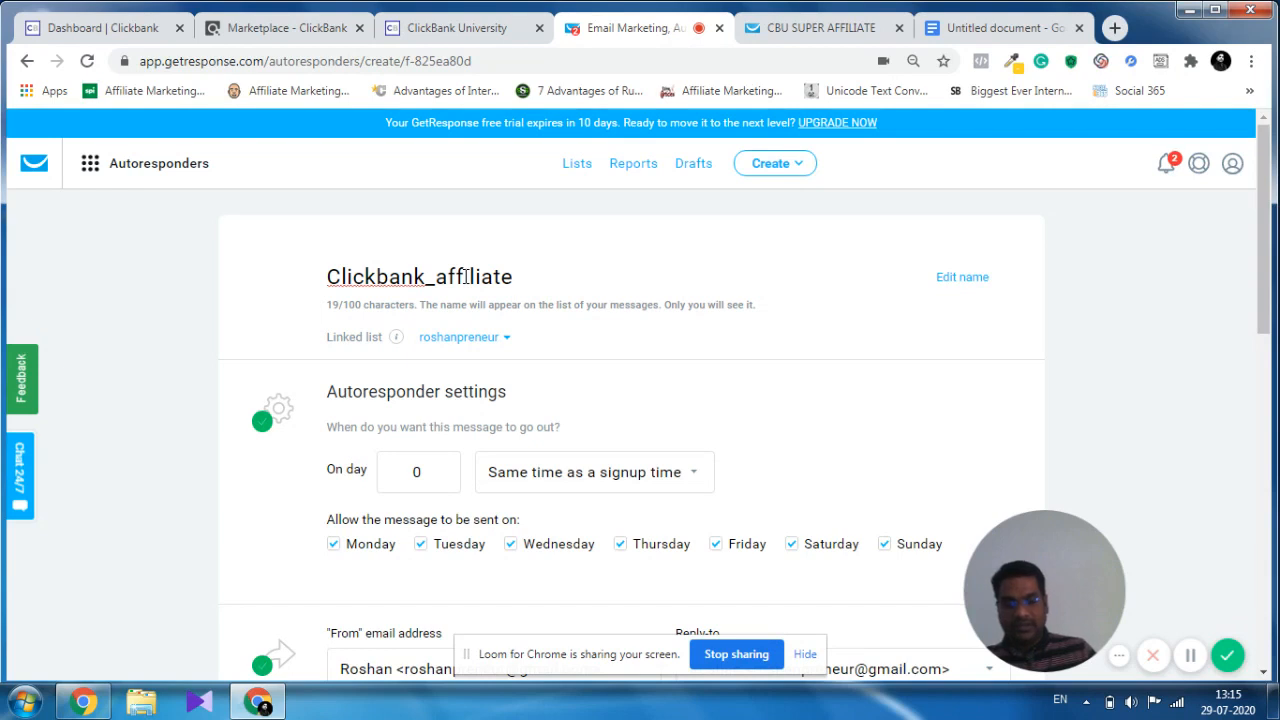
text(_tra)
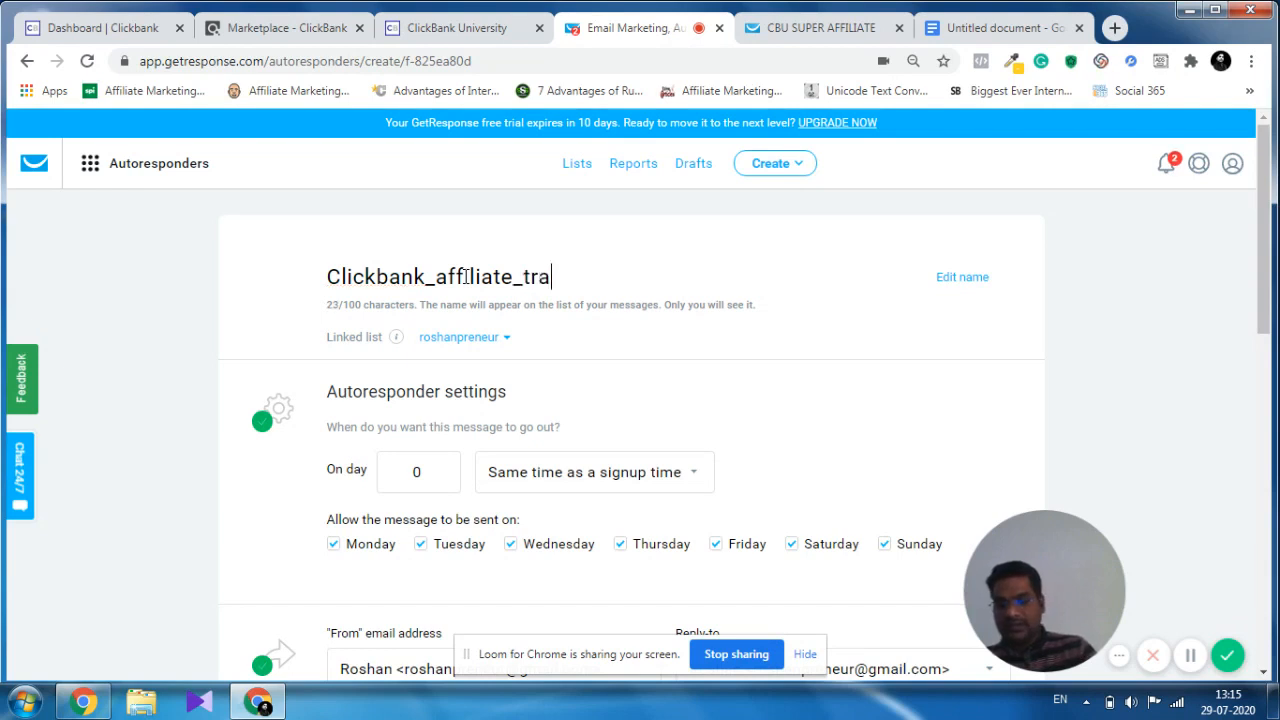
text(ining)
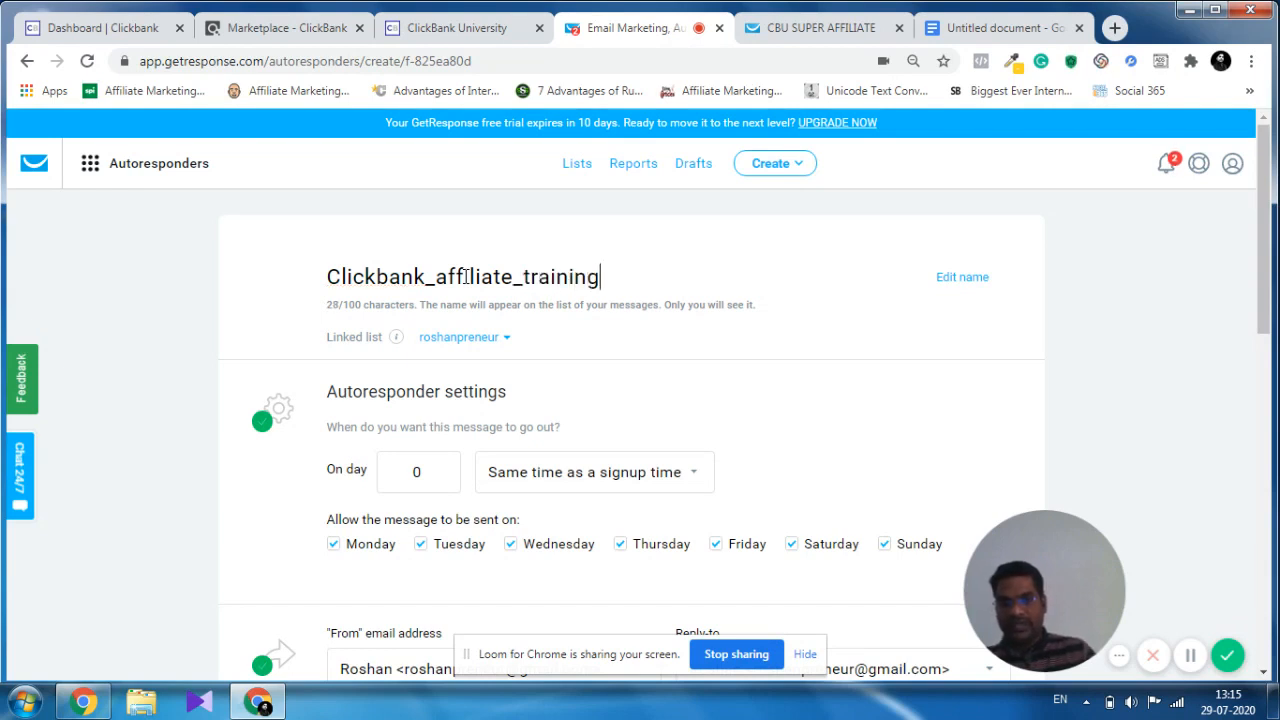
text(_a)
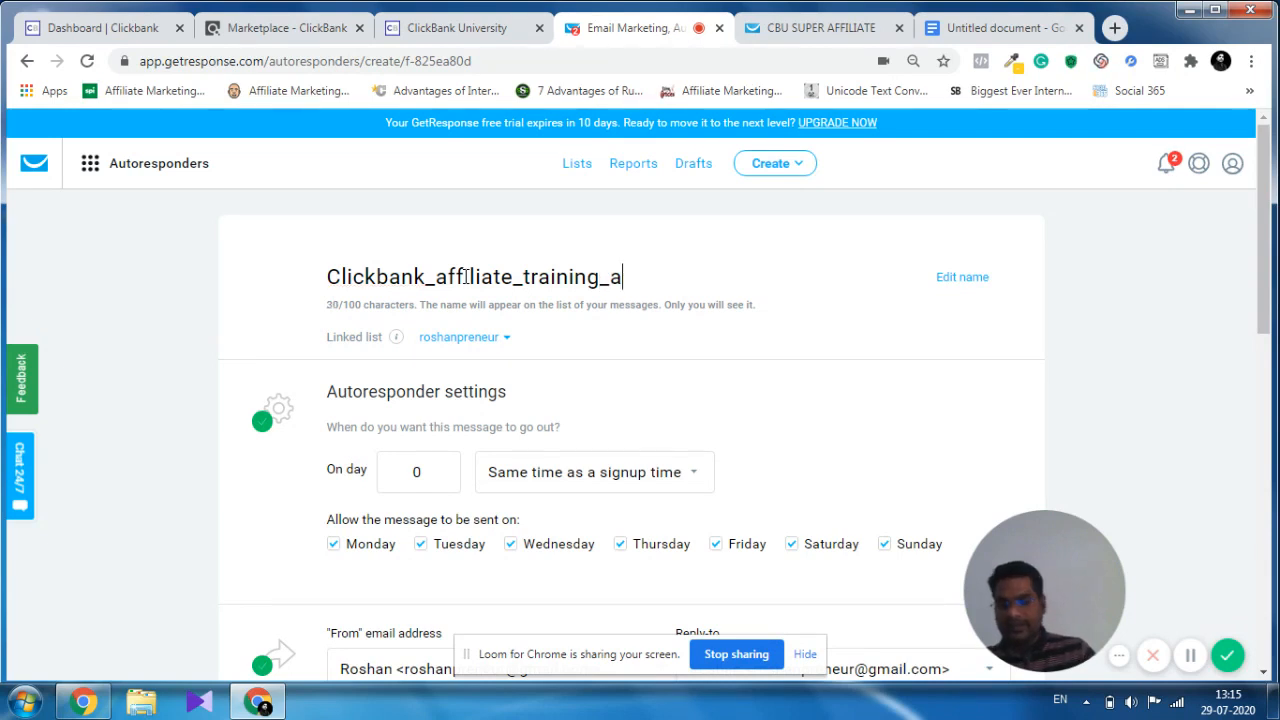
text(utor)
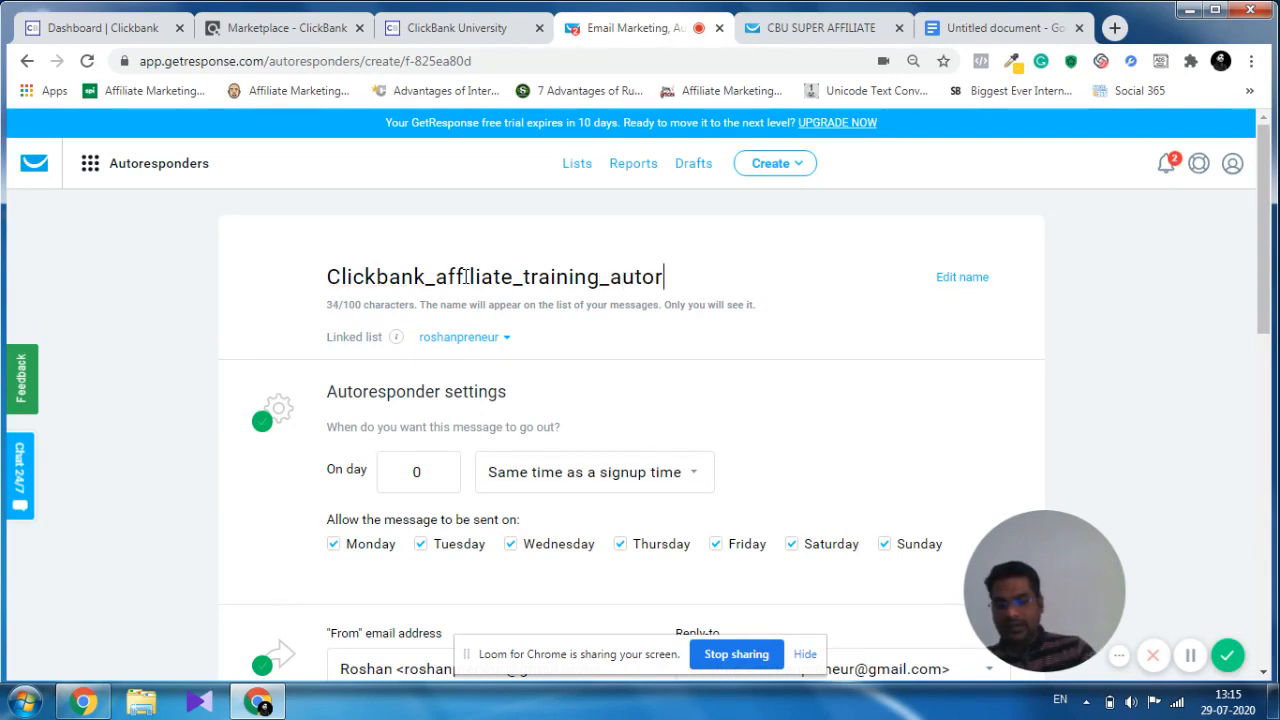
text(espond)
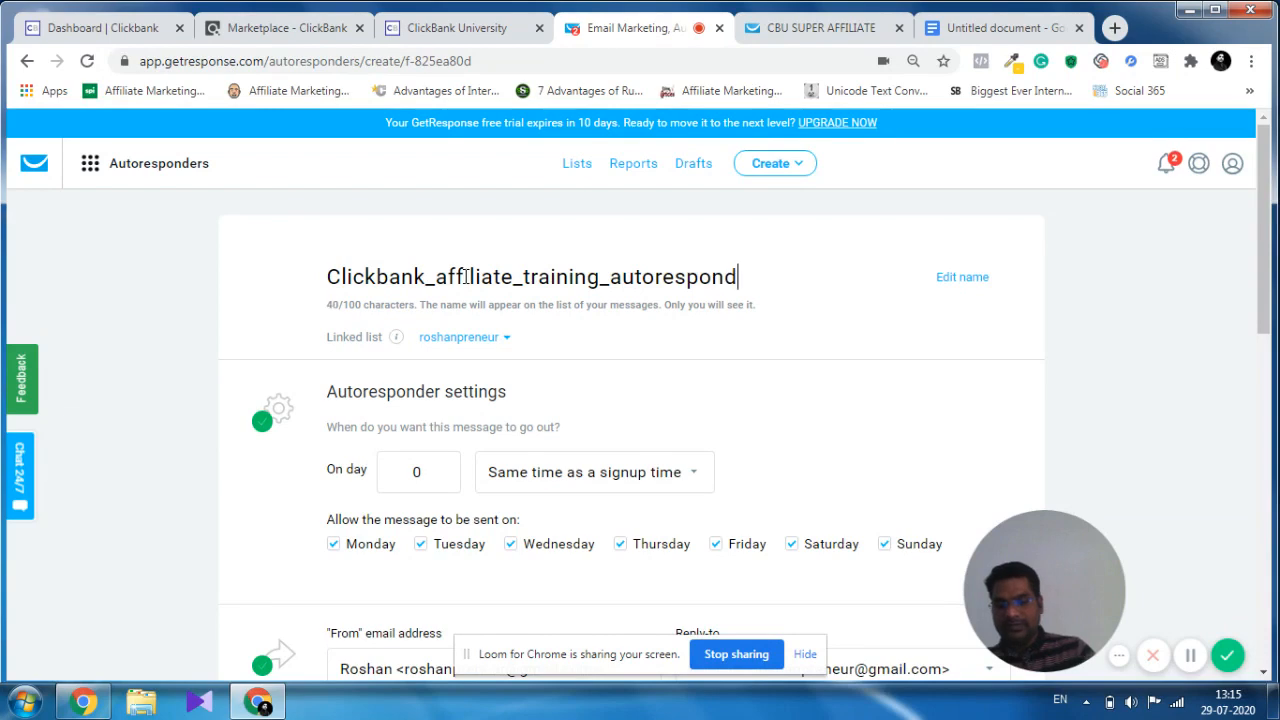
text(er)
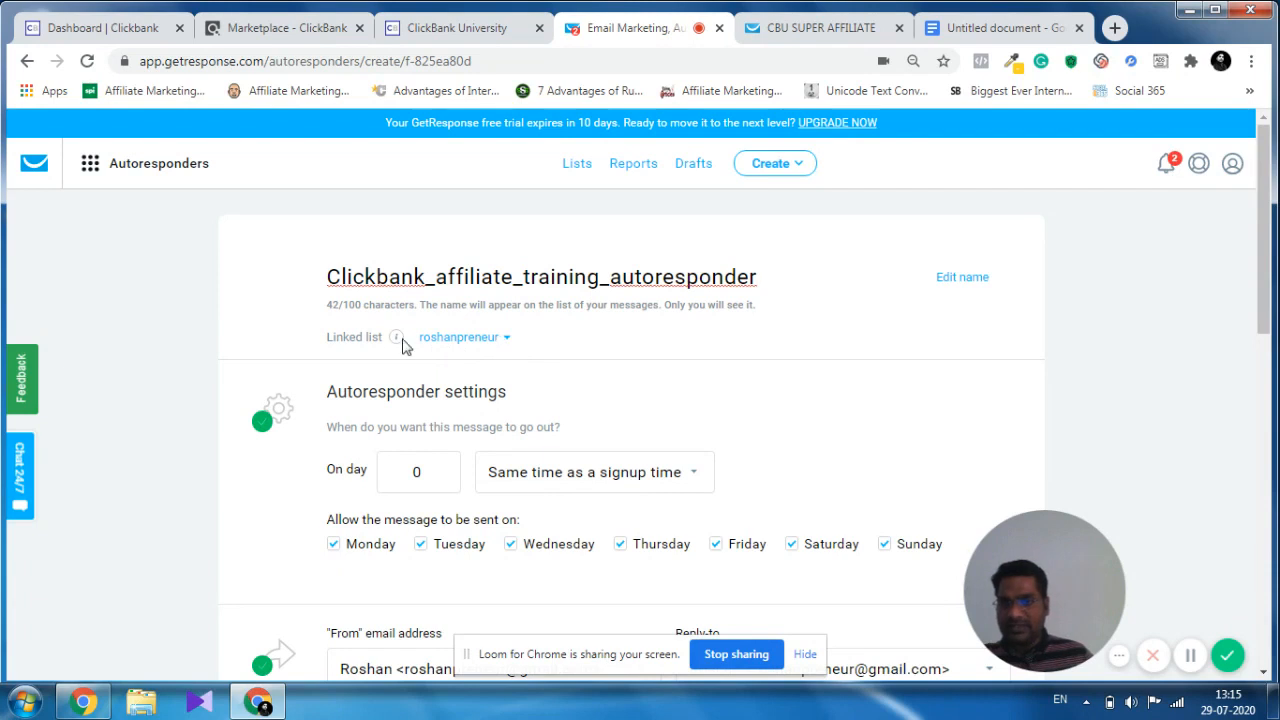
Link the autoresponder to the click_bank_affiliate_training list and schedule its message for day 1.
click(490, 340)
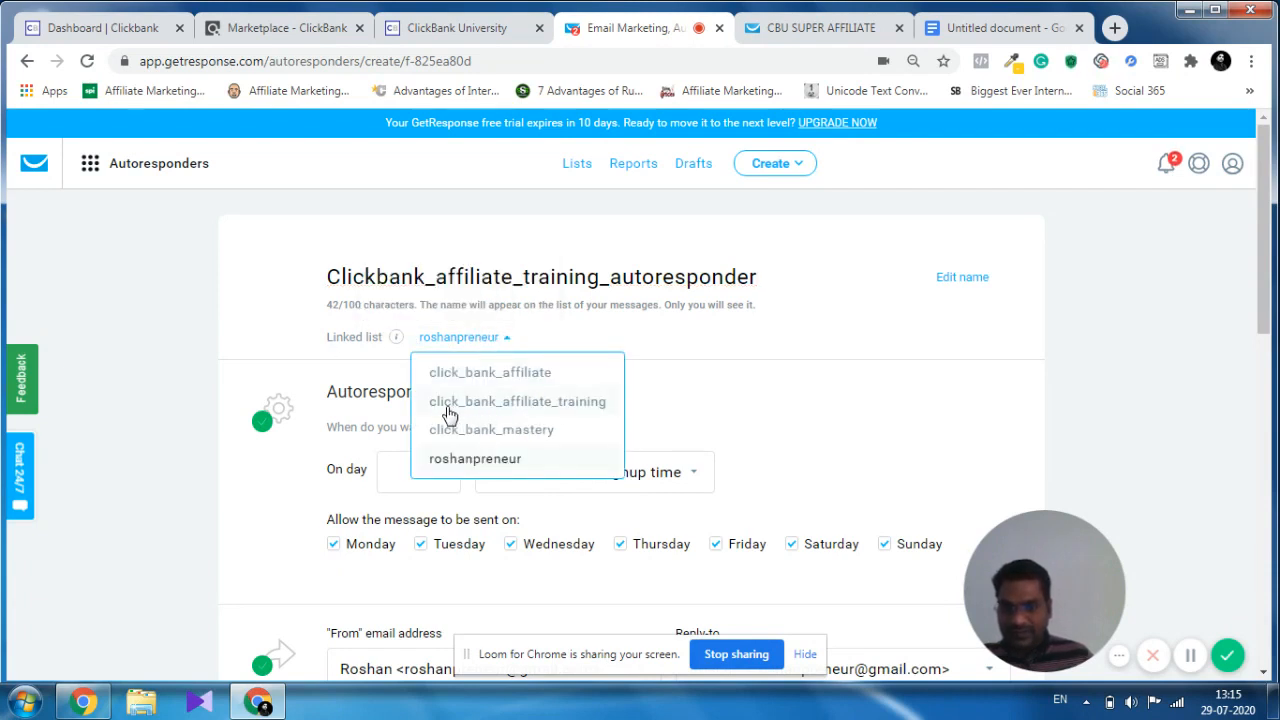
click(553, 405)
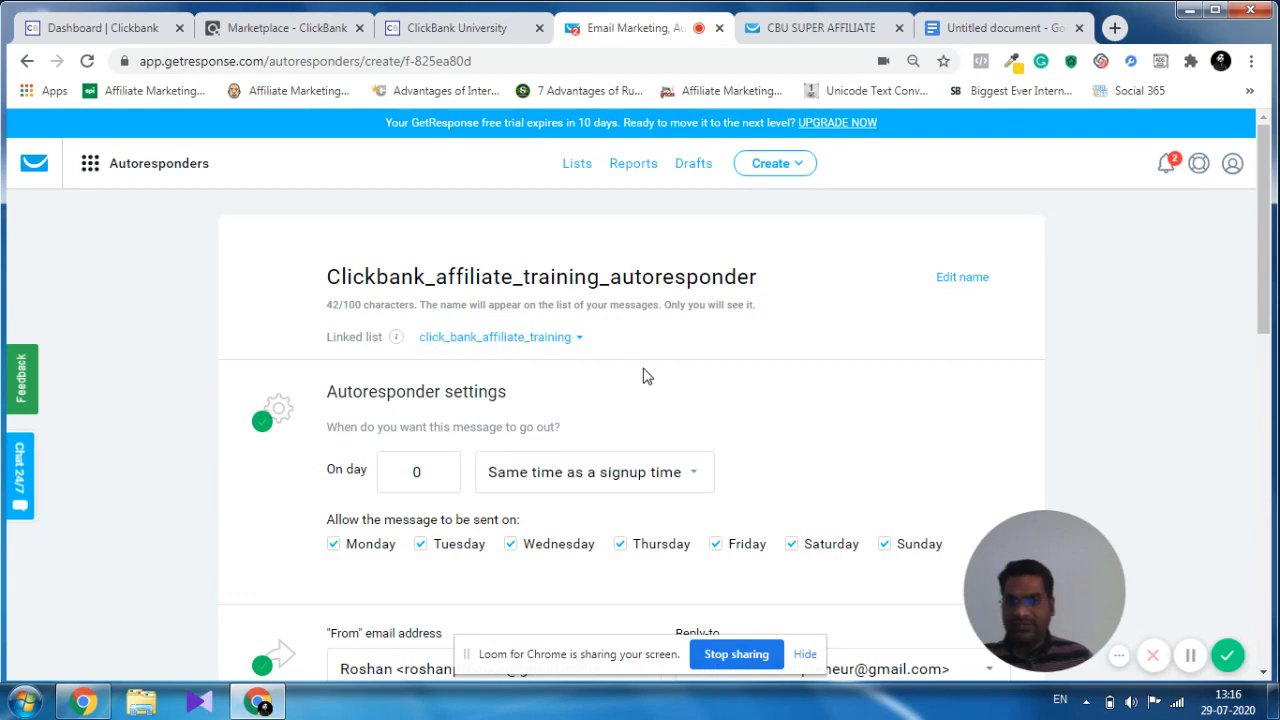
scroll(643, 376, down, 2)
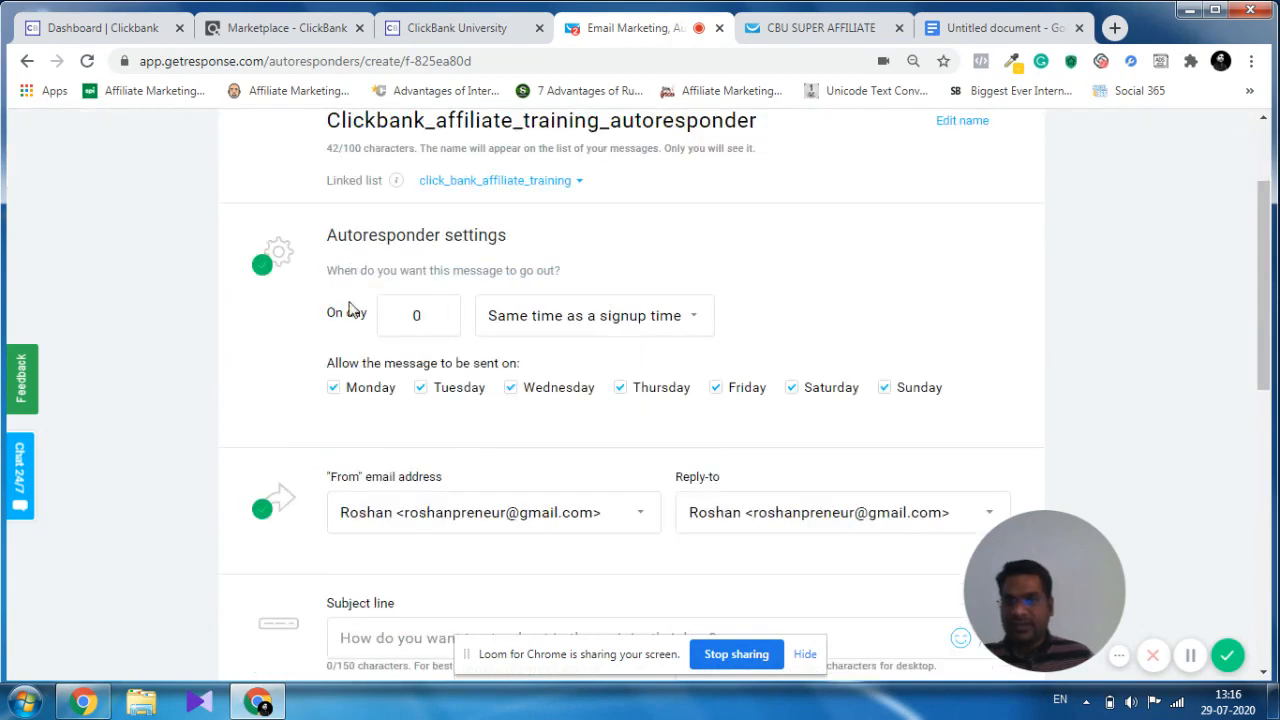
click(442, 312)
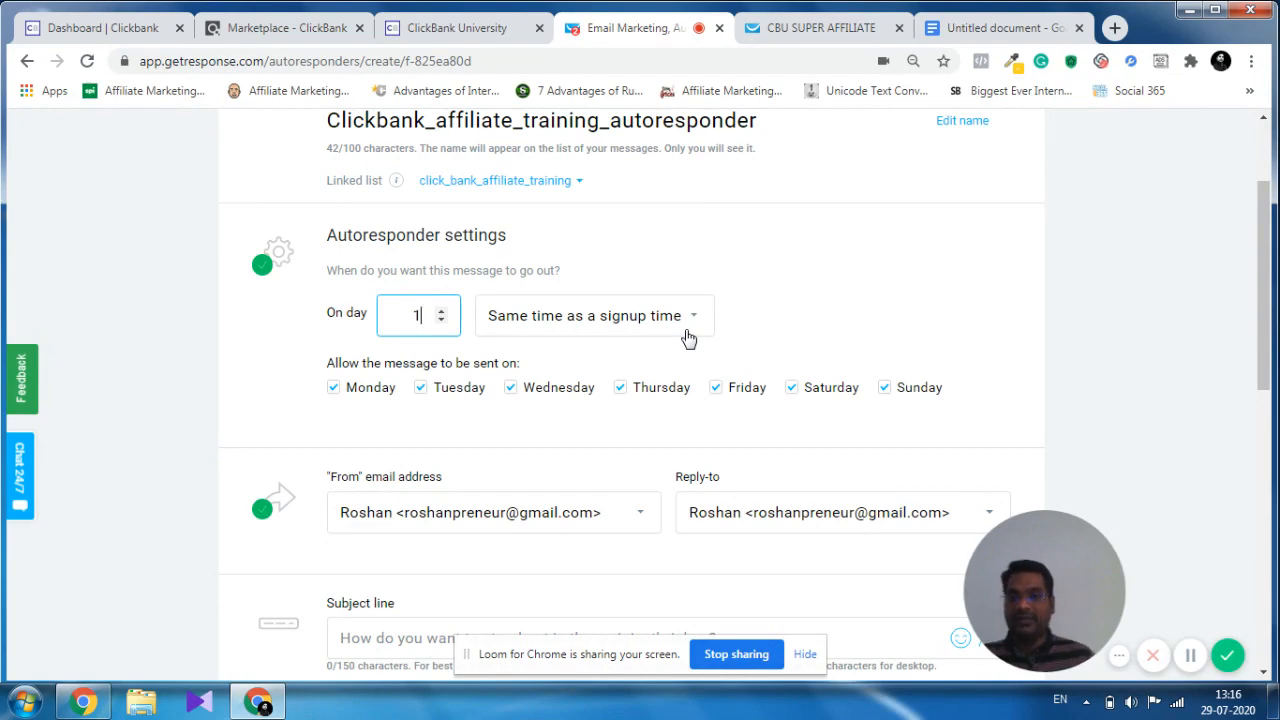
Copy the Email #1 subject "REVEALED: The #1 Secret of online Millionaires" from the ClickBank University page into the autoresponder's subject line.
scroll(688, 338, down, 2)
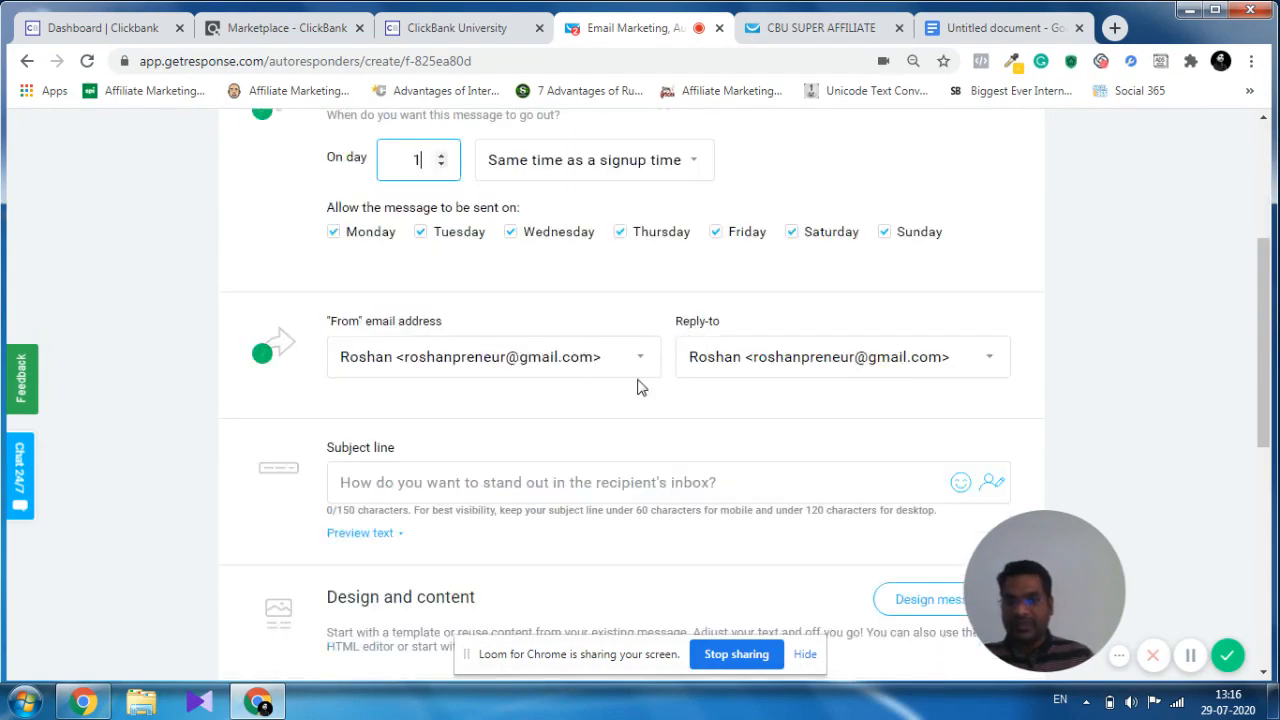
scroll(965, 366, down, 2)
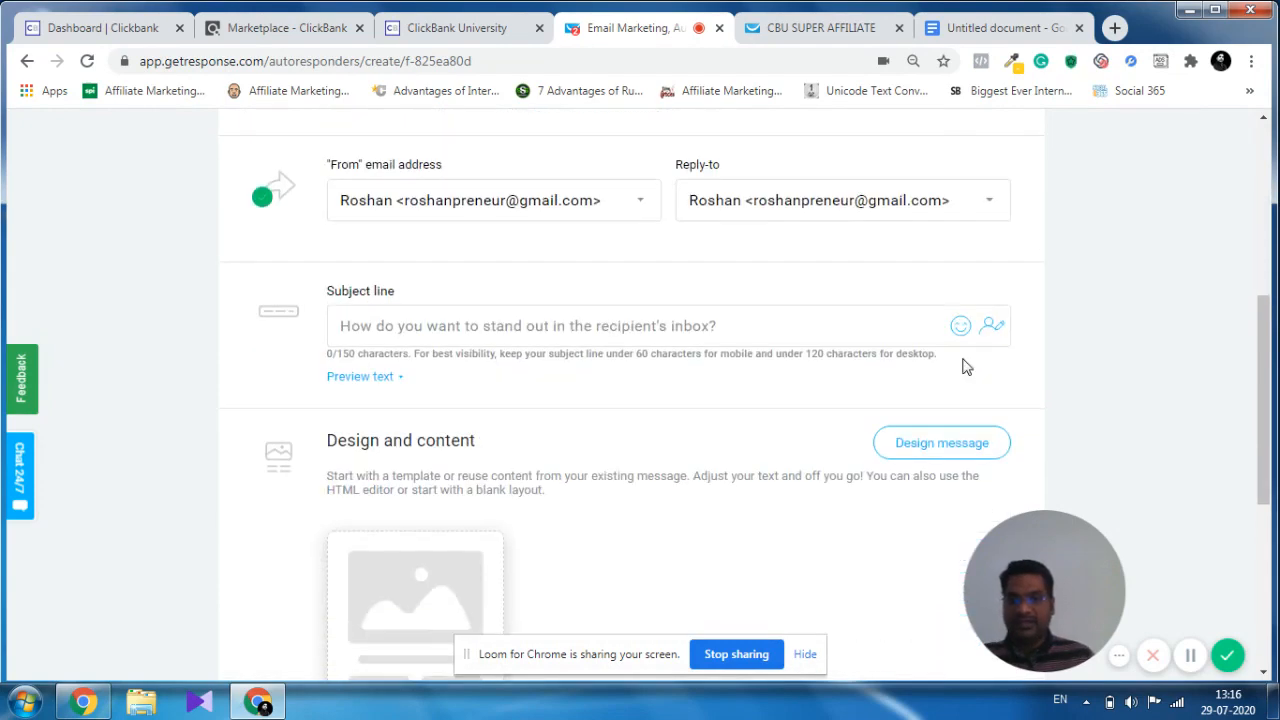
click(419, 332)
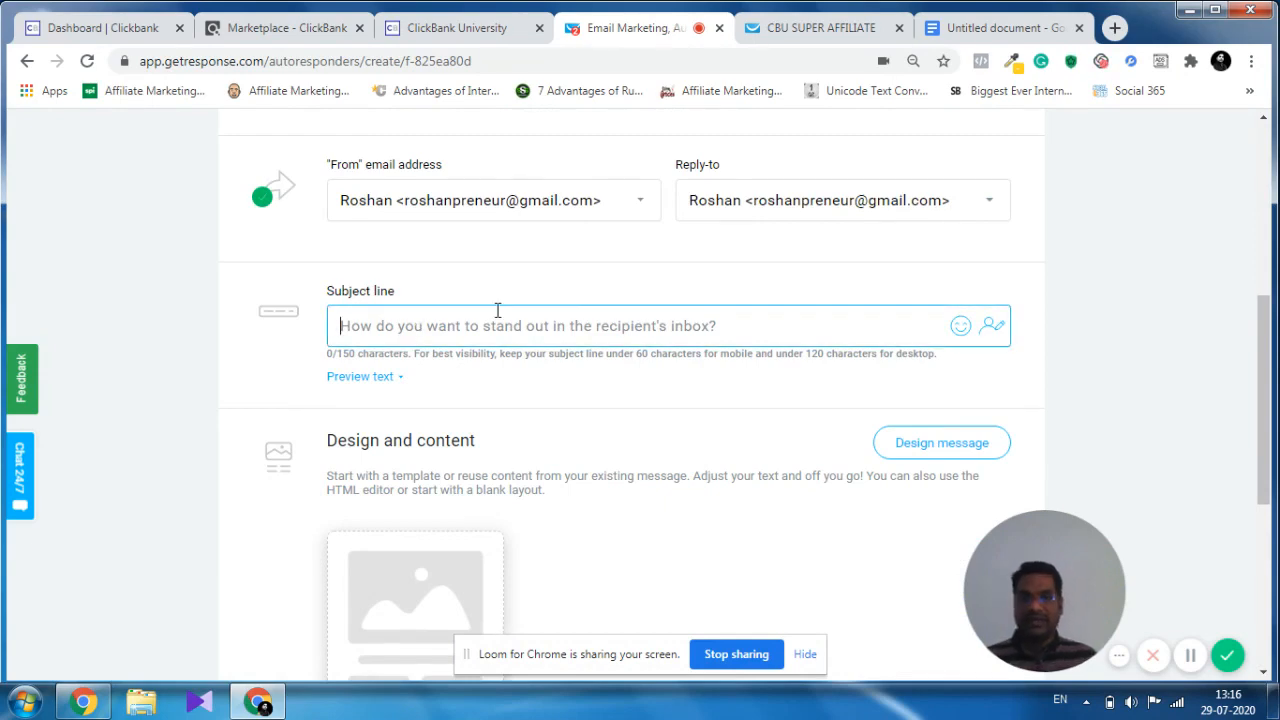
click(475, 32)
scroll(1051, 478, down, 10)
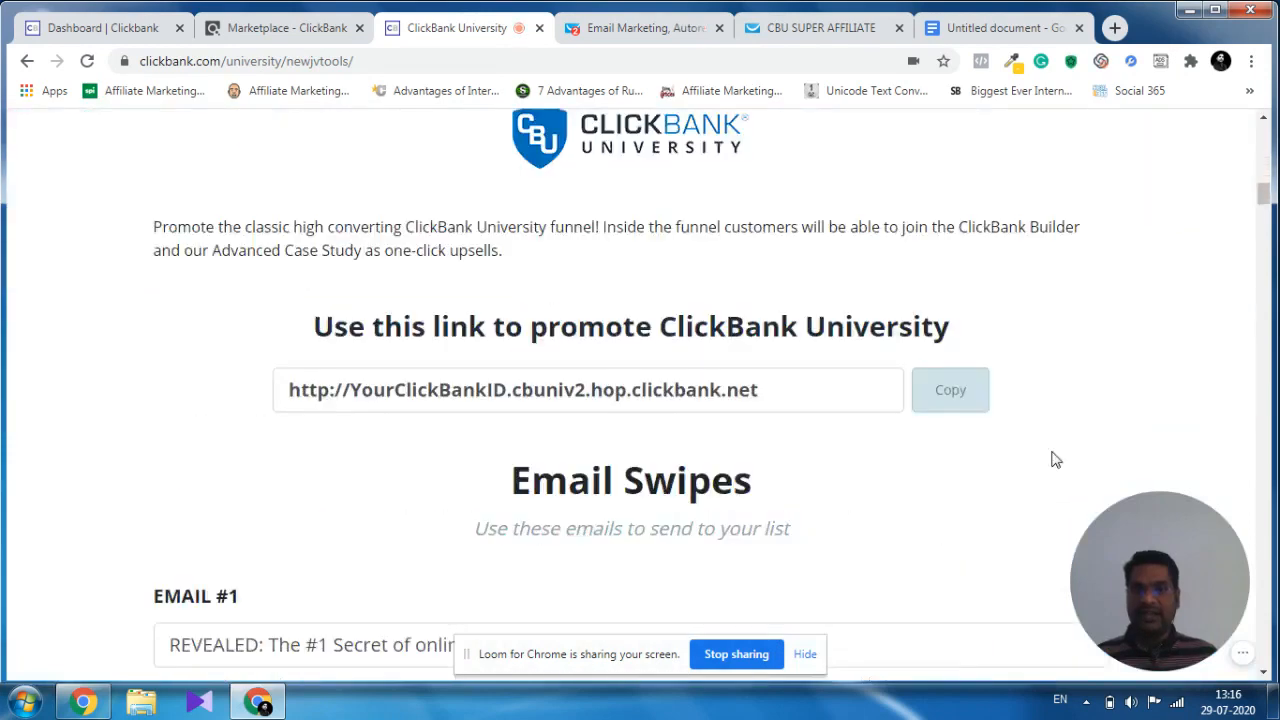
scroll(1051, 459, down, 3)
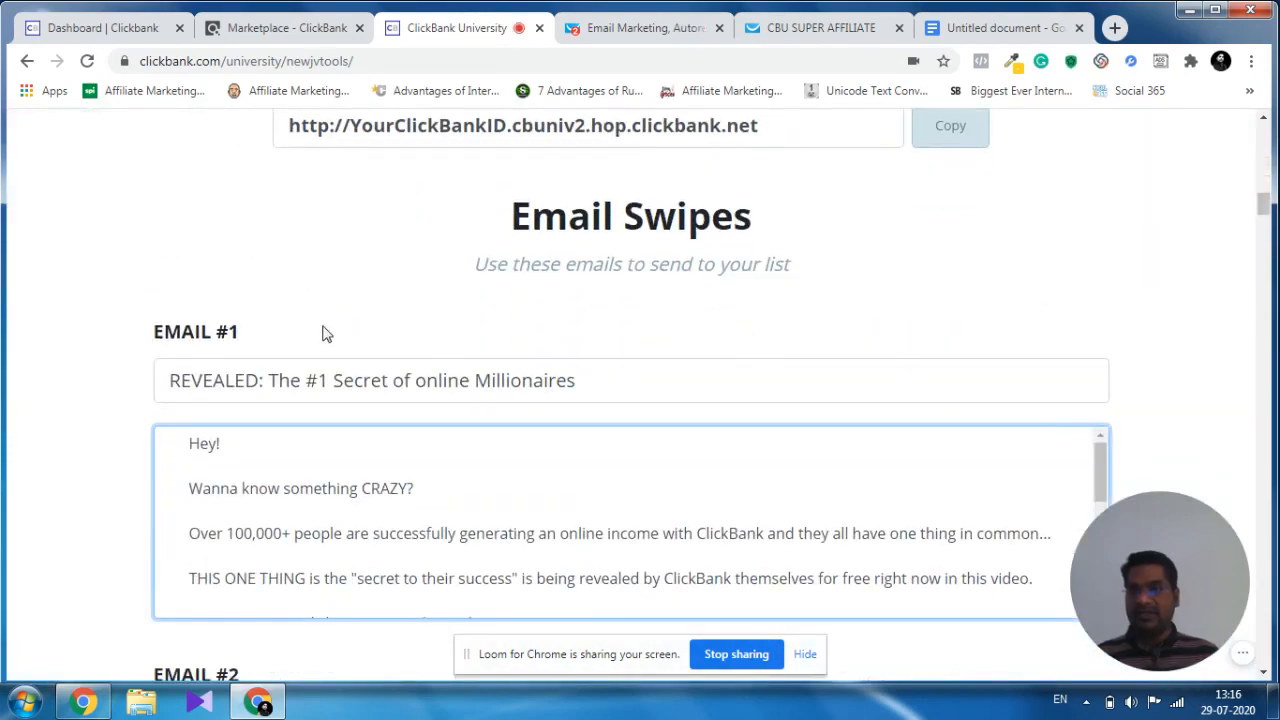
click(600, 379)
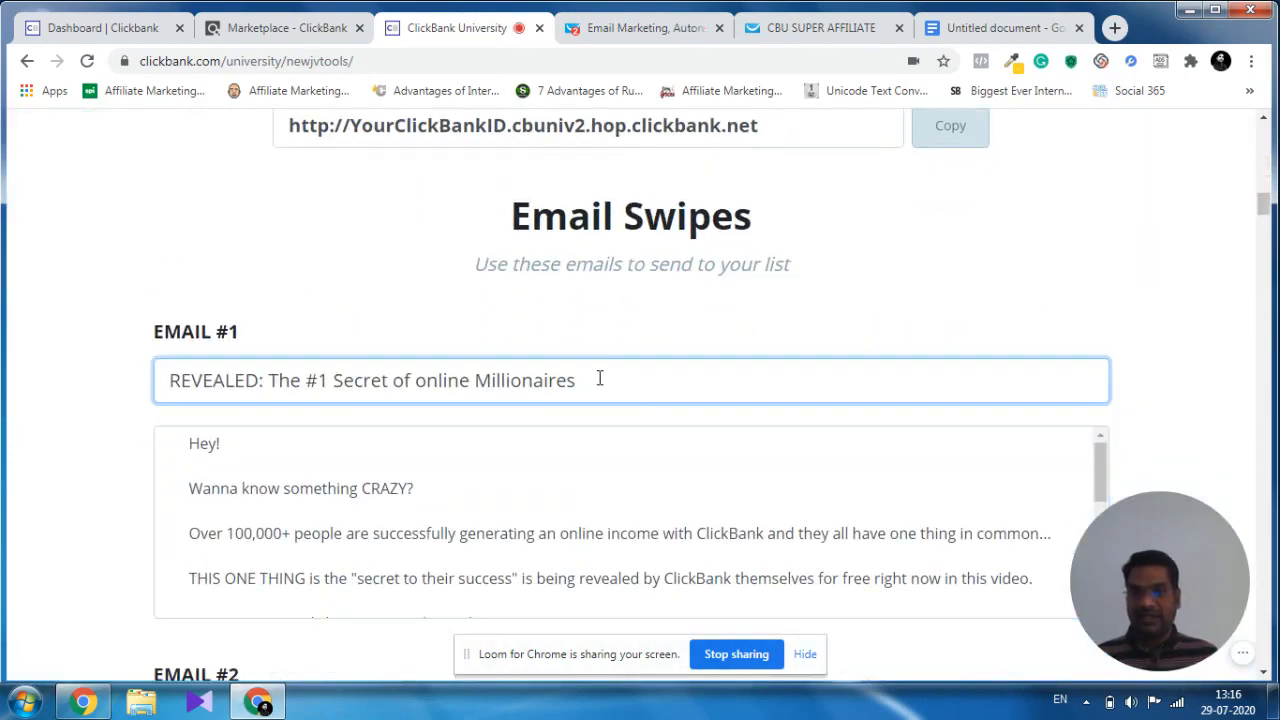
double_click(579, 381)
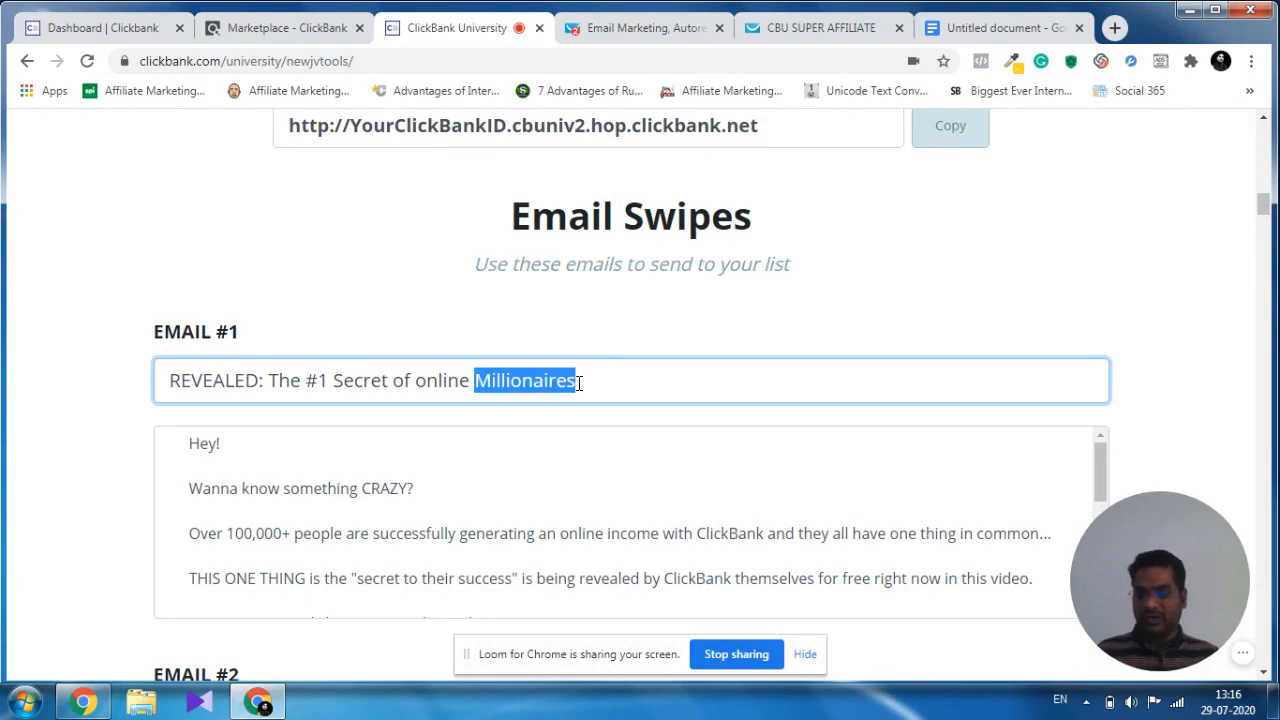
key(ctrl+a)
key(ctrl+c)
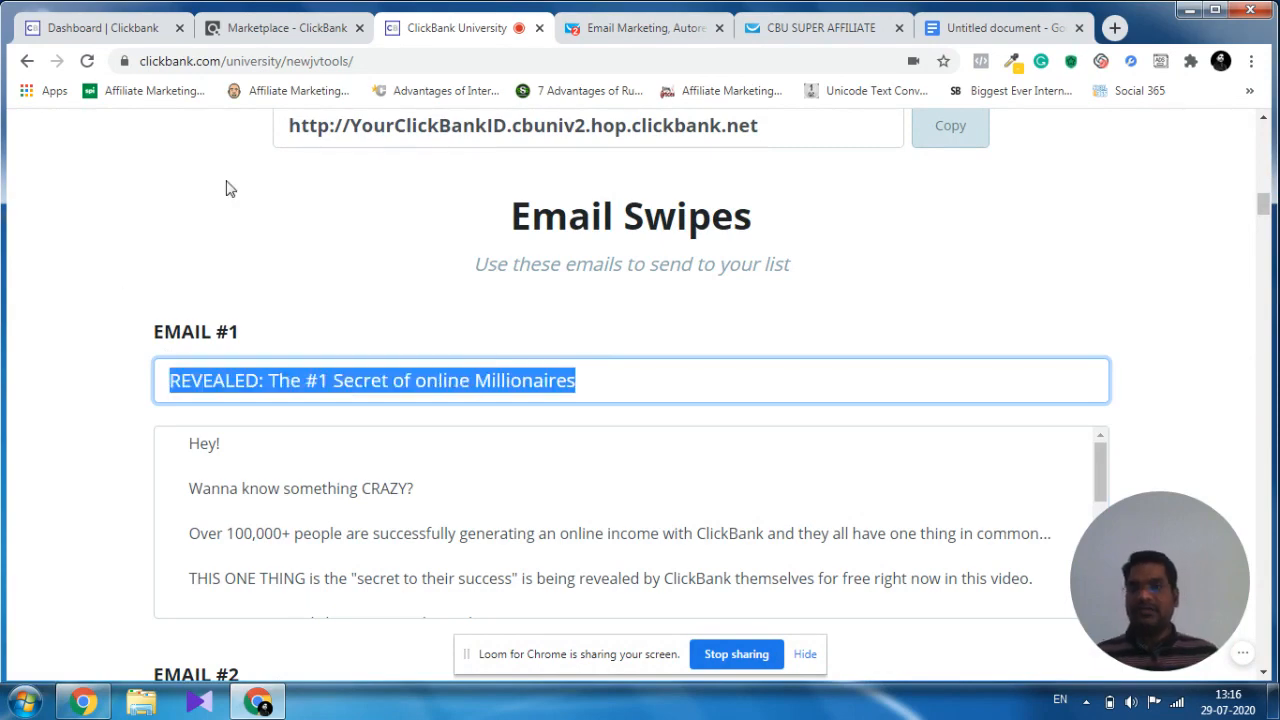
click(622, 30)
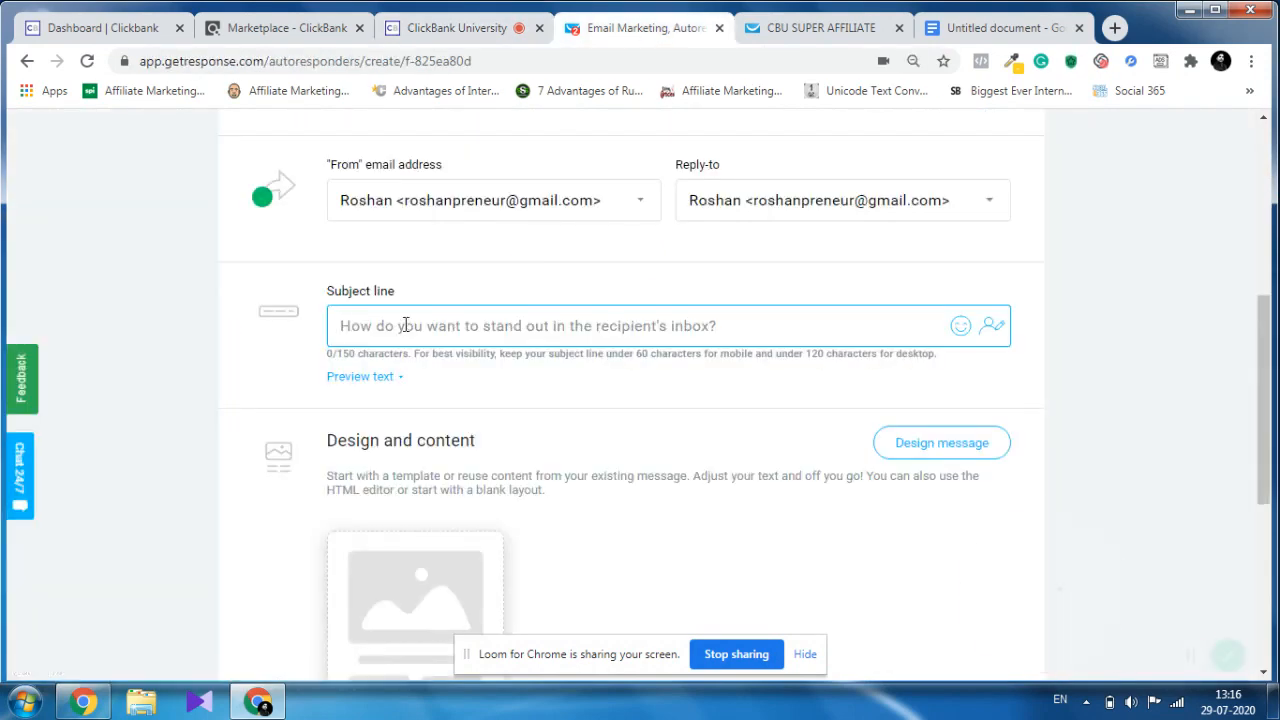
key(ctrl+v)
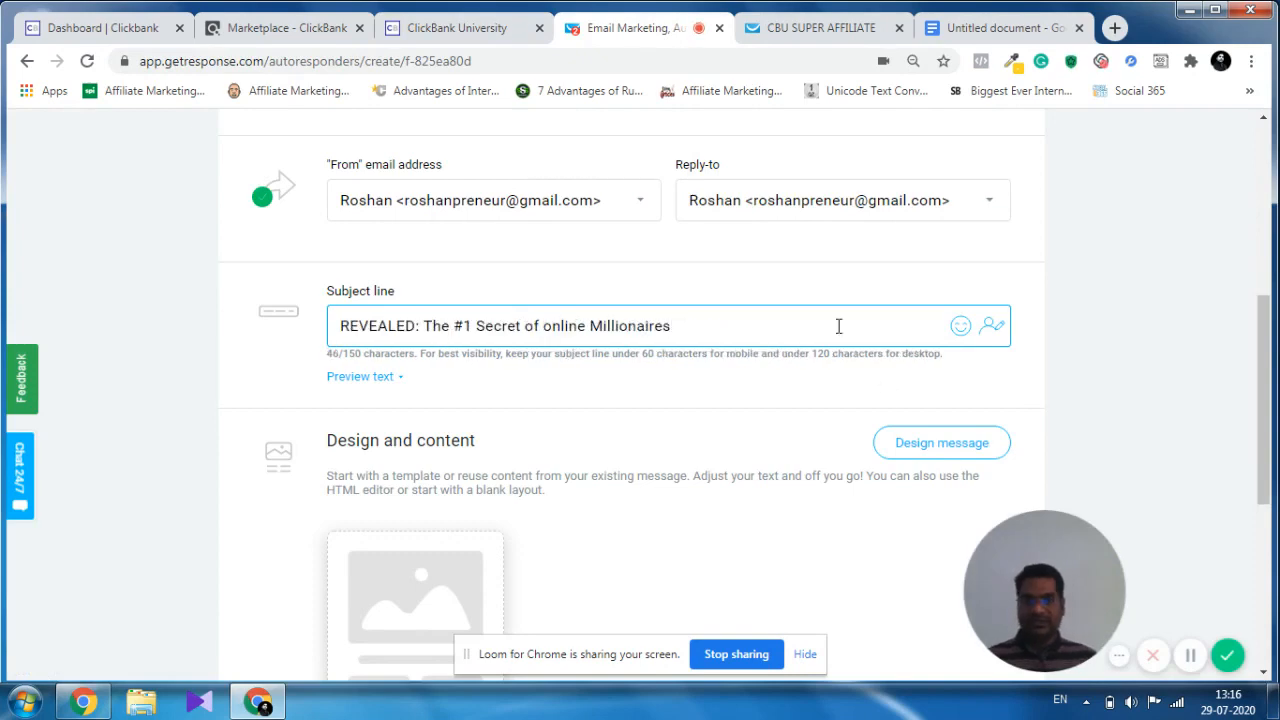
Start designing the autoresponder message from a blank template and open it in the message editor.
scroll(709, 300, up, 4)
scroll(708, 296, down, 5)
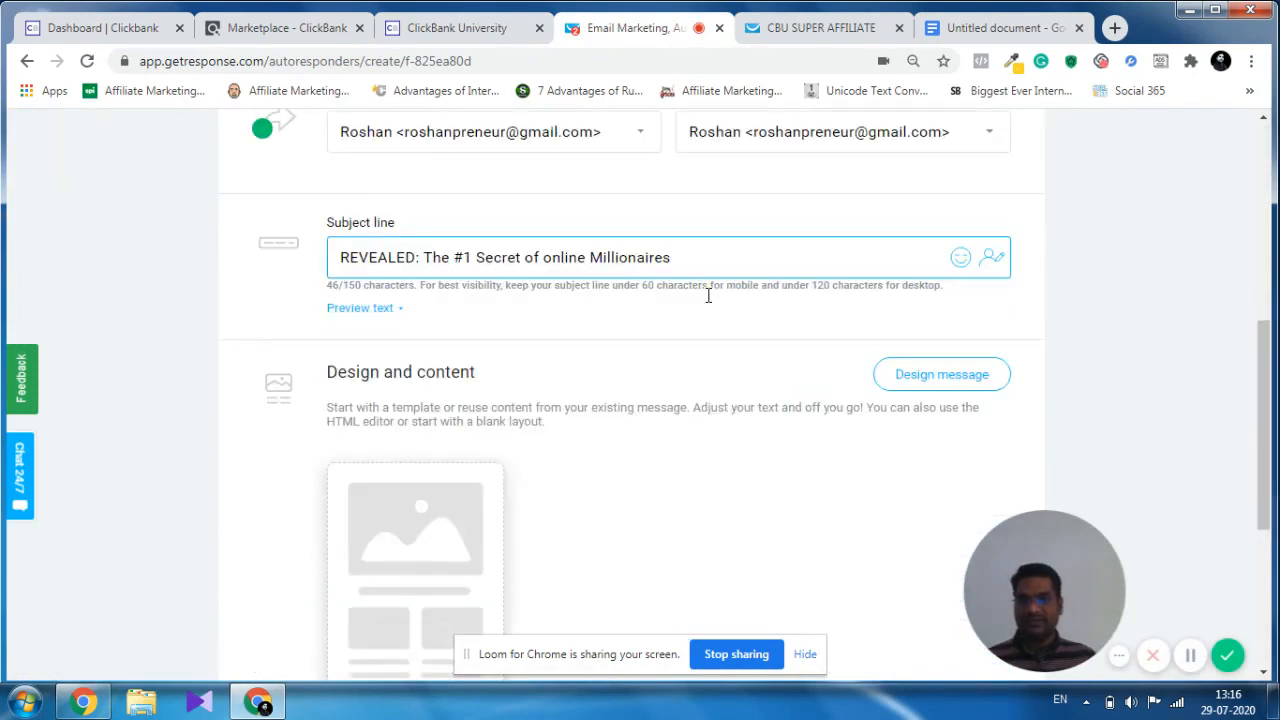
scroll(708, 296, down, 3)
scroll(730, 300, up, 2)
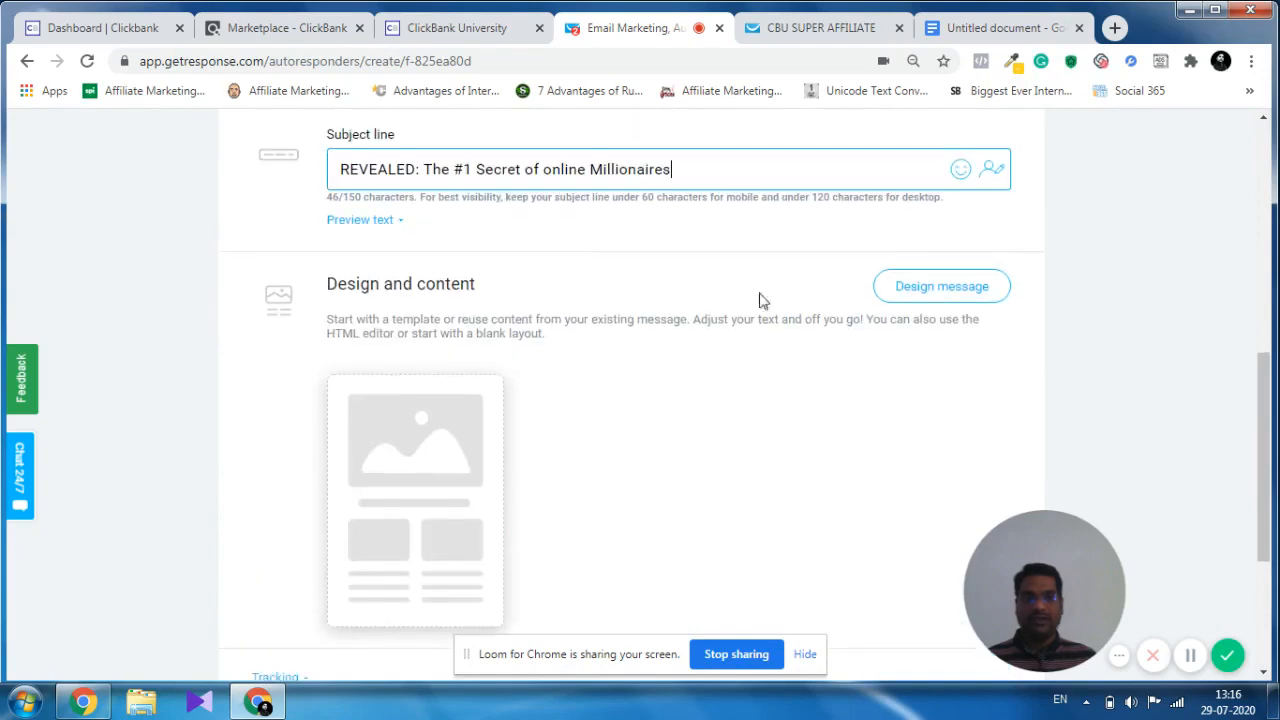
click(916, 292)
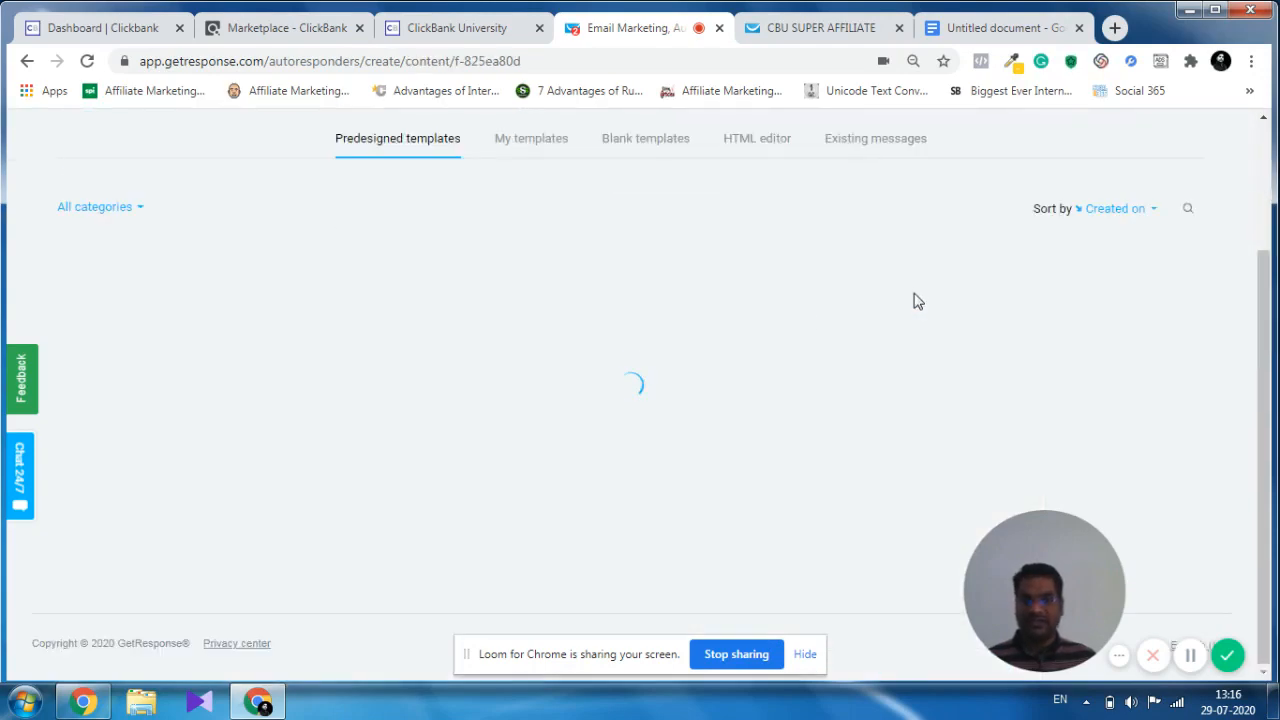
scroll(677, 291, up, 2)
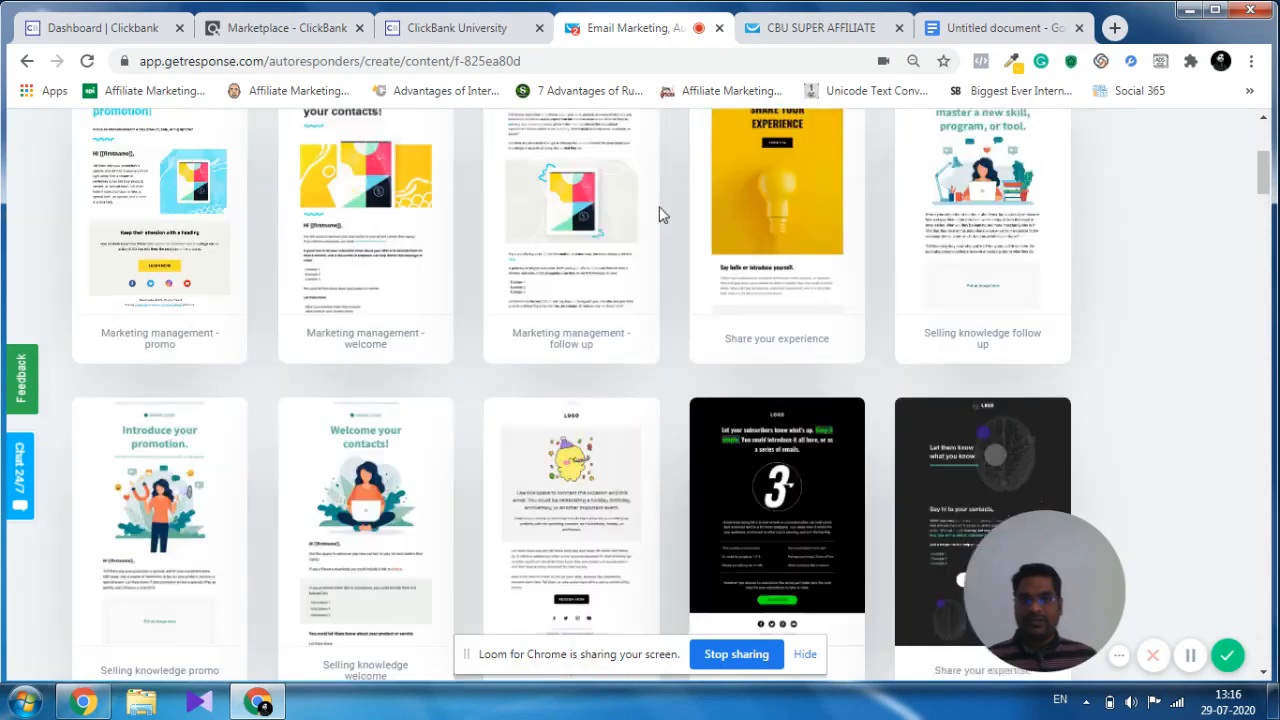
scroll(660, 209, up, 5)
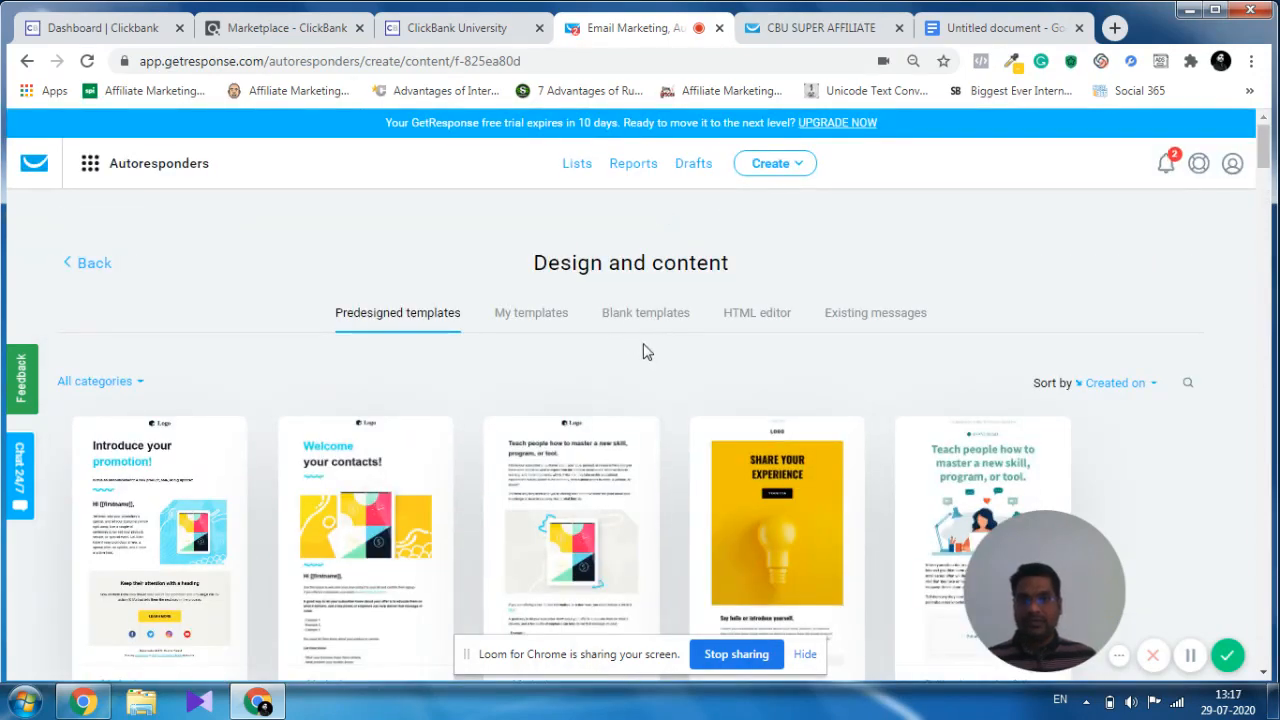
click(645, 313)
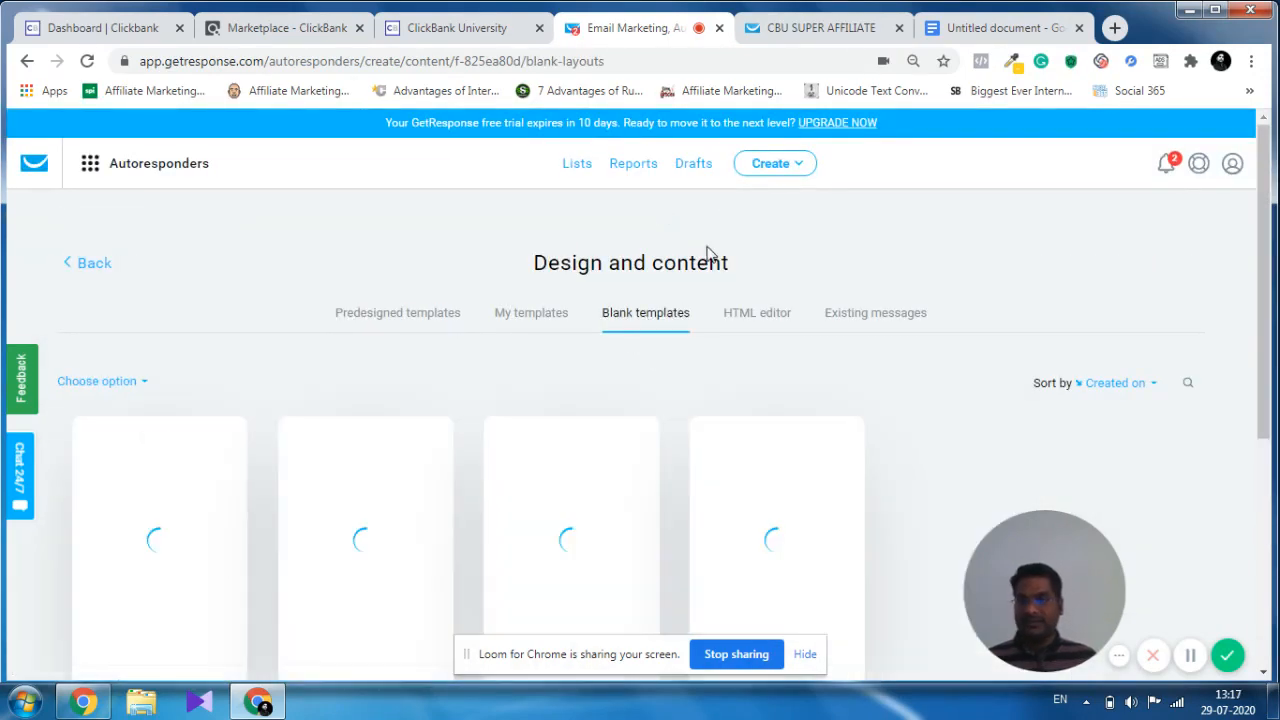
scroll(250, 340, down, 1)
scroll(250, 341, down, 1)
mouse_move(130, 414)
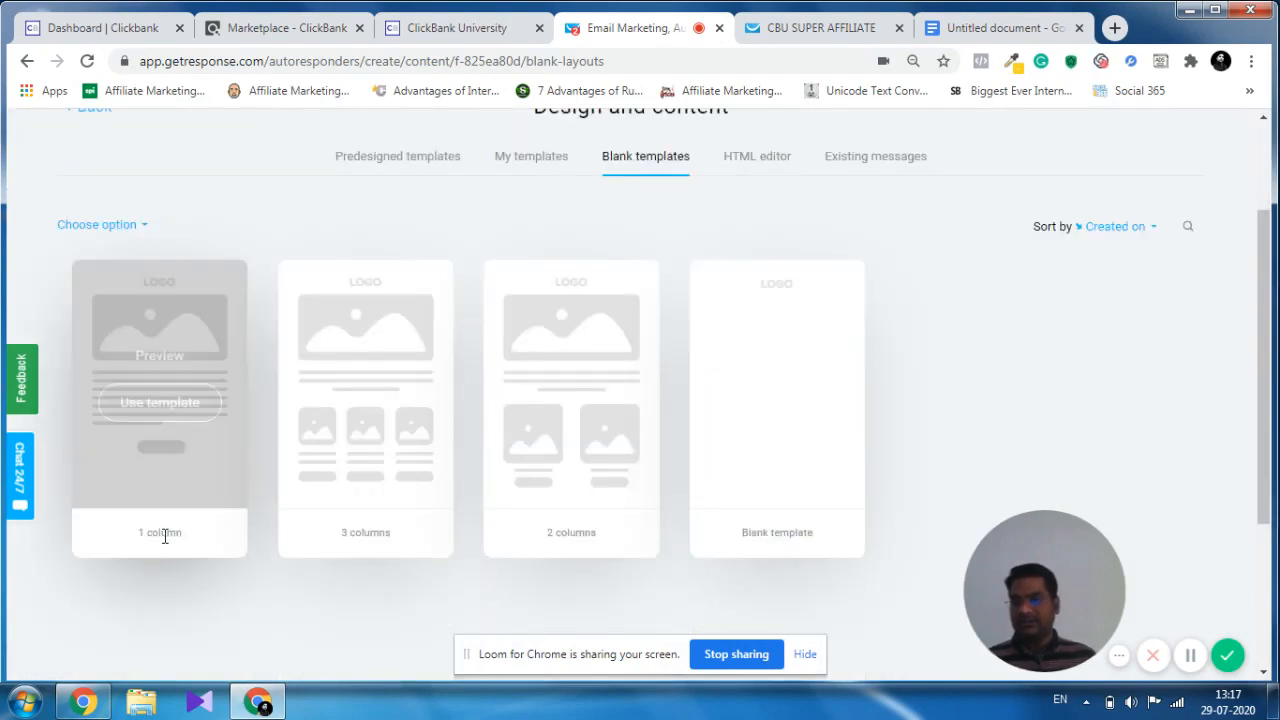
click(153, 412)
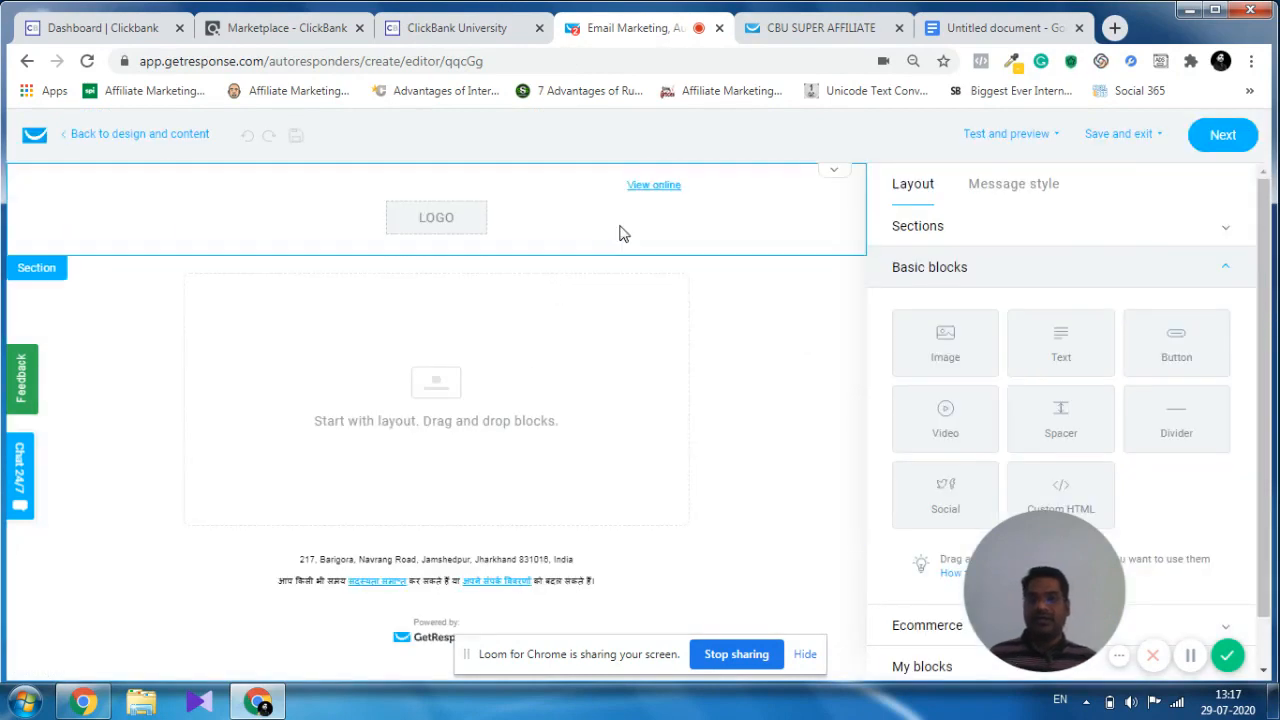
Turn off the "View online" link in the message header.
click(622, 228)
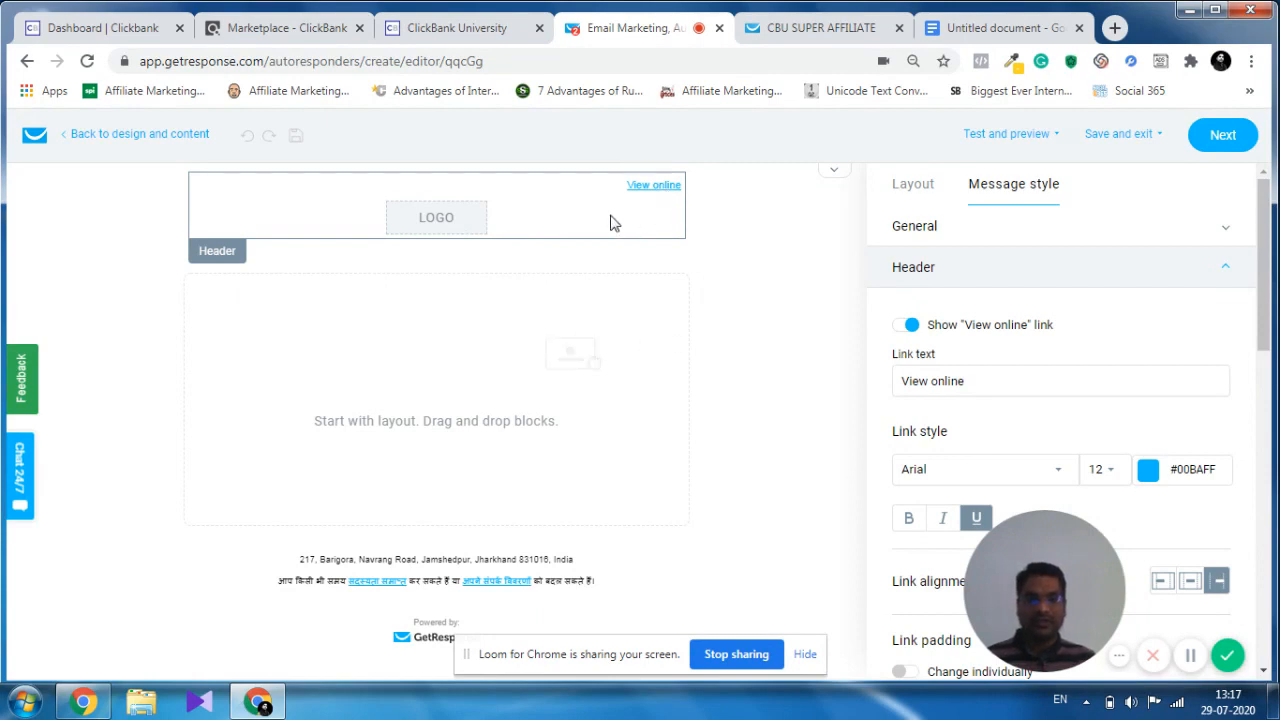
click(902, 330)
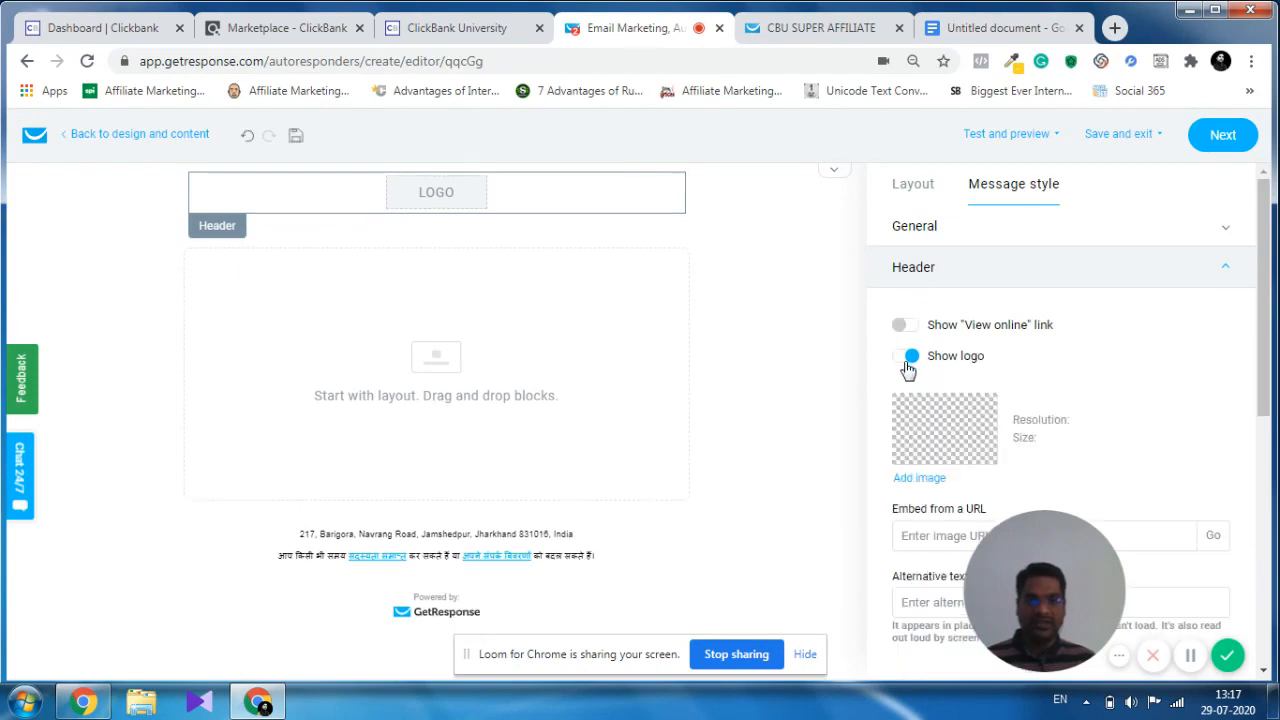
Turn off the header logo and place an Image block in the message's empty section.
click(904, 360)
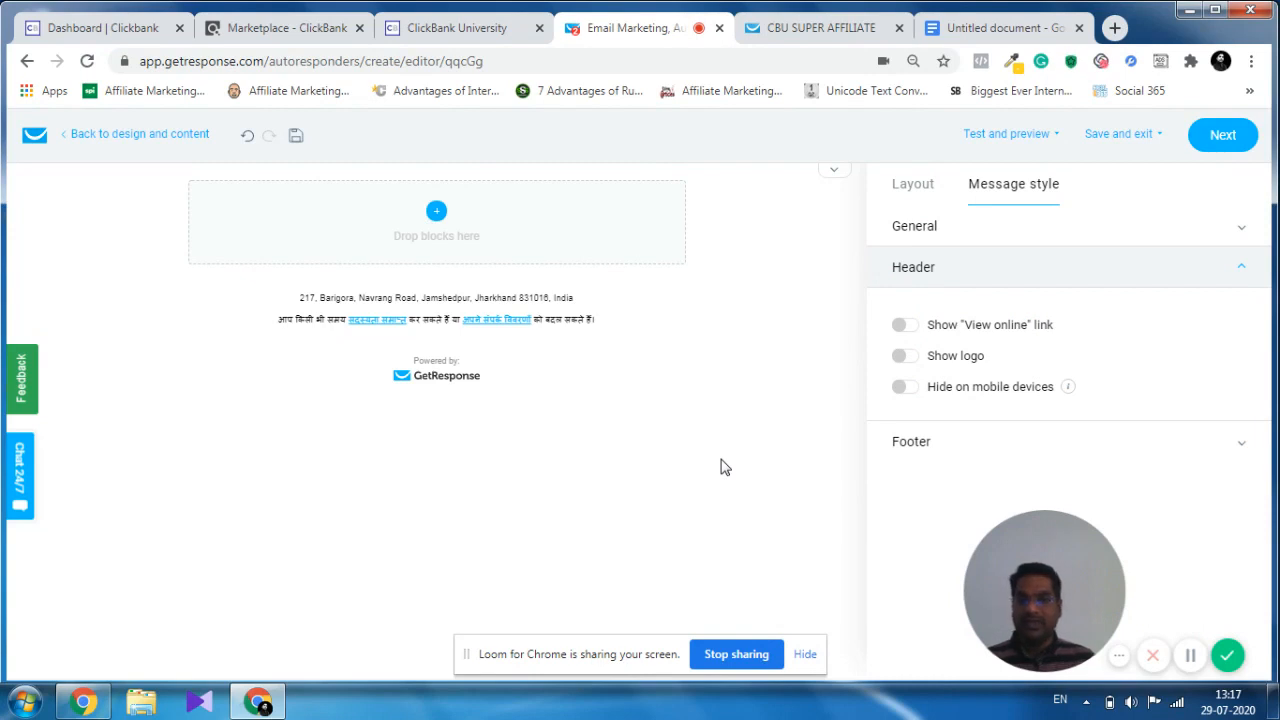
click(436, 214)
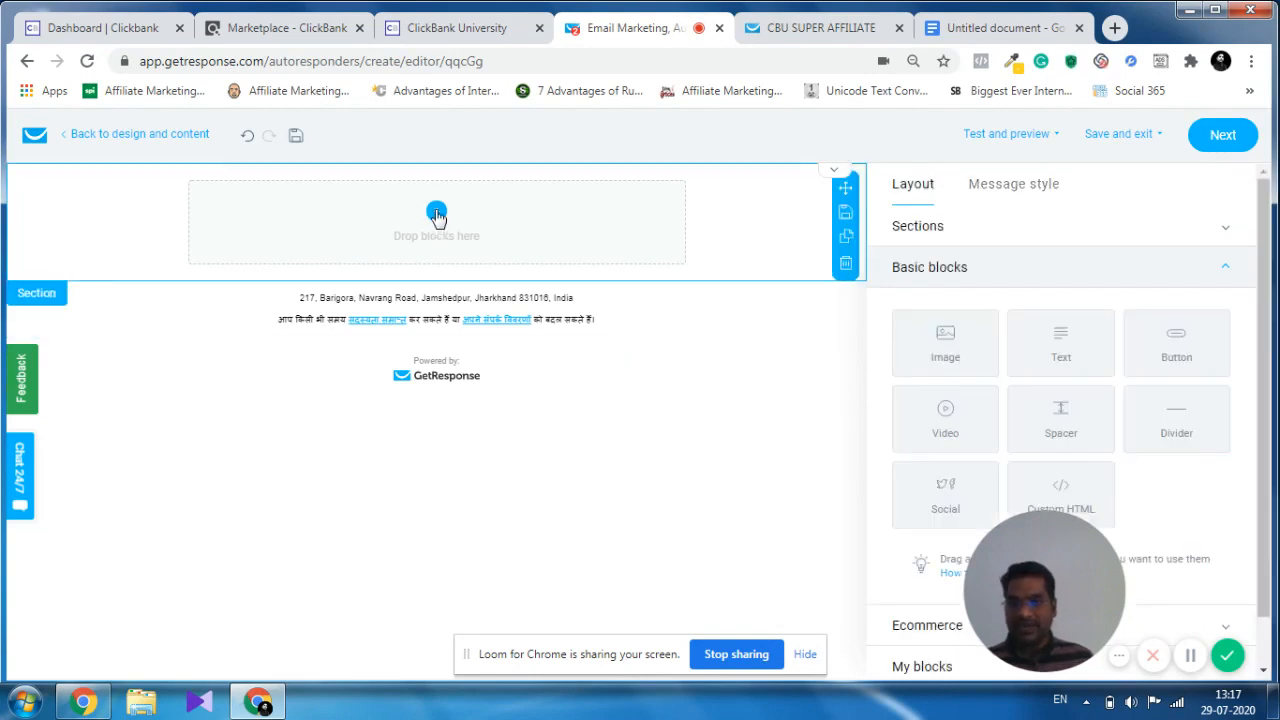
drag(1033, 582, 644, 539)
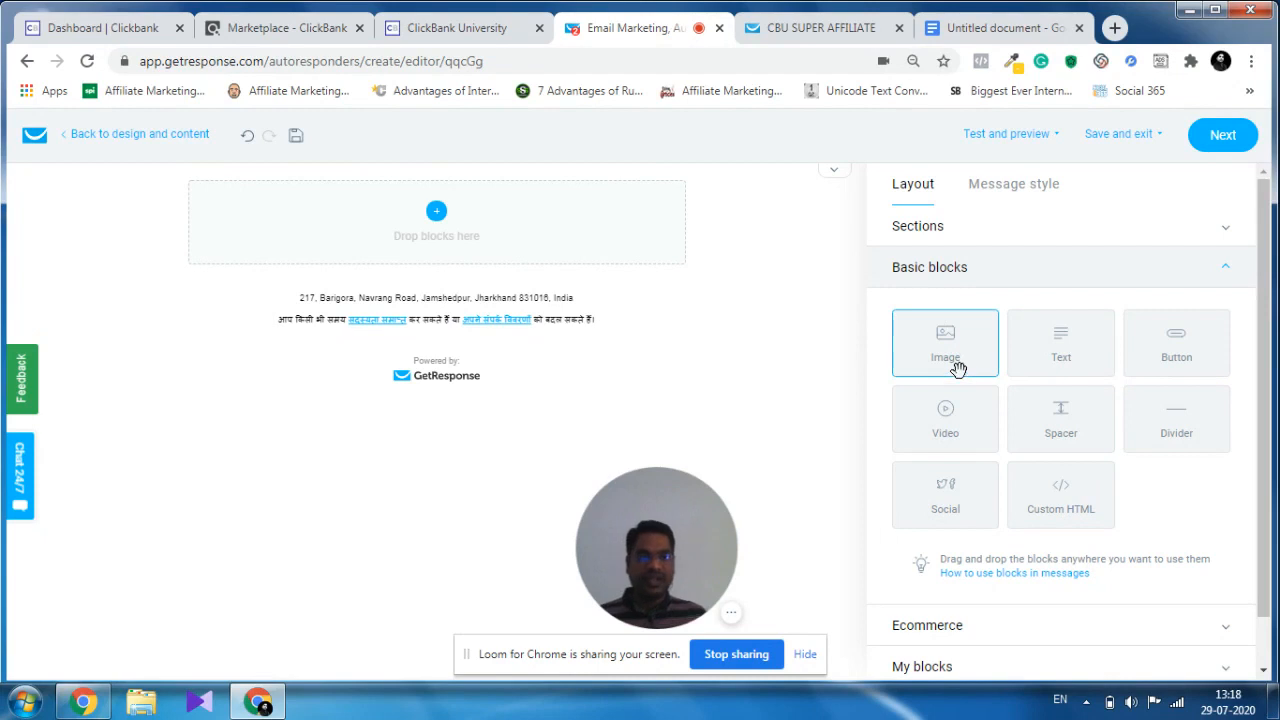
drag(951, 355, 485, 225)
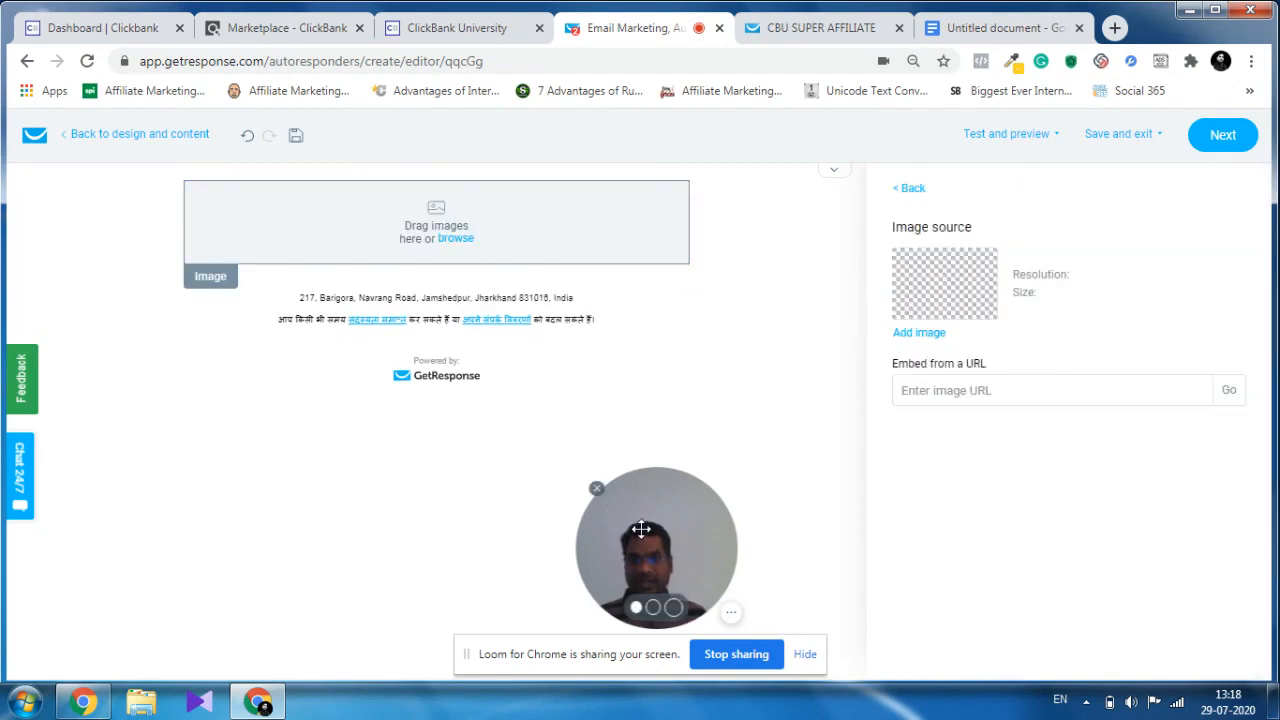
drag(643, 534, 1126, 594)
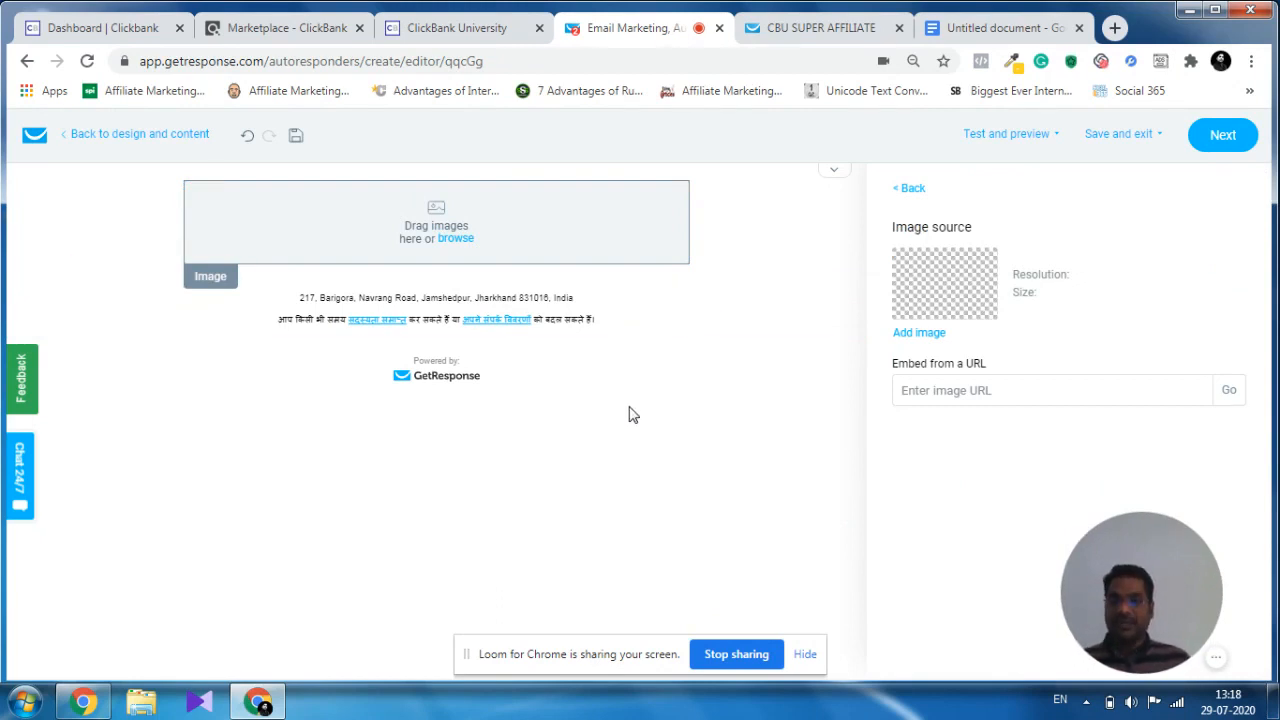
Fill the image block with the CBU_LP picture from the stored files.
click(455, 241)
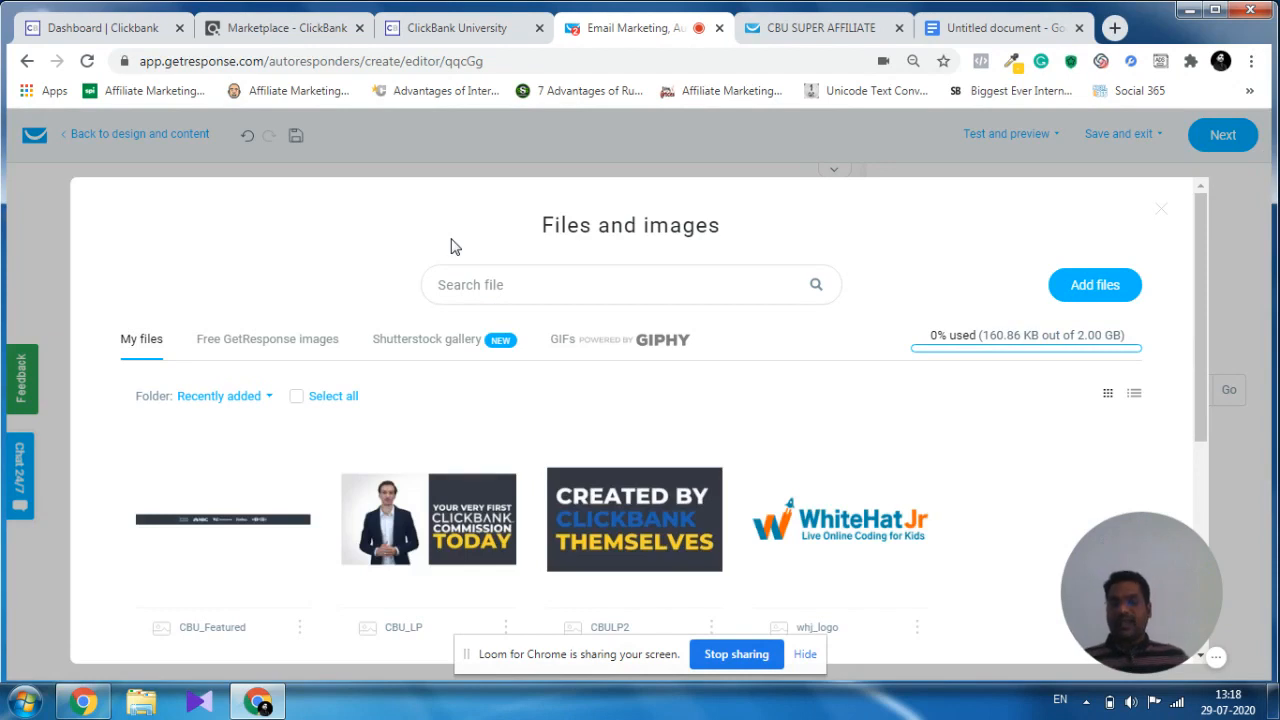
mouse_move(432, 512)
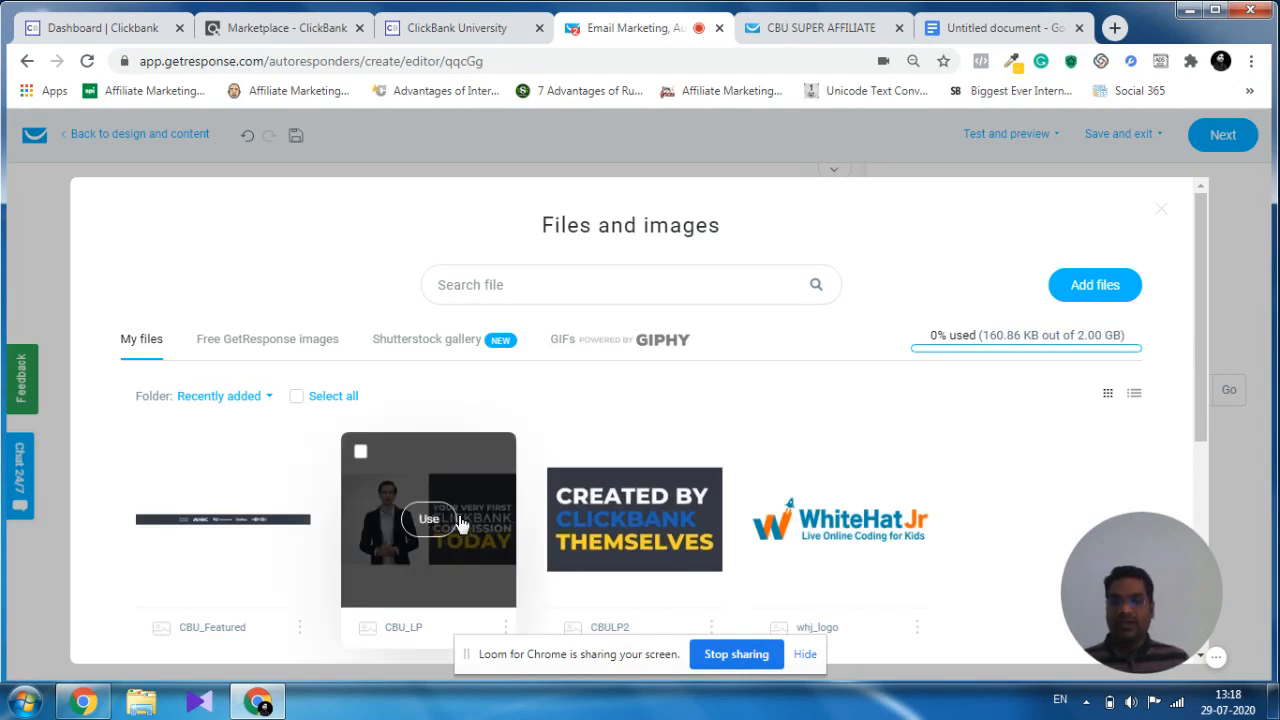
click(1093, 290)
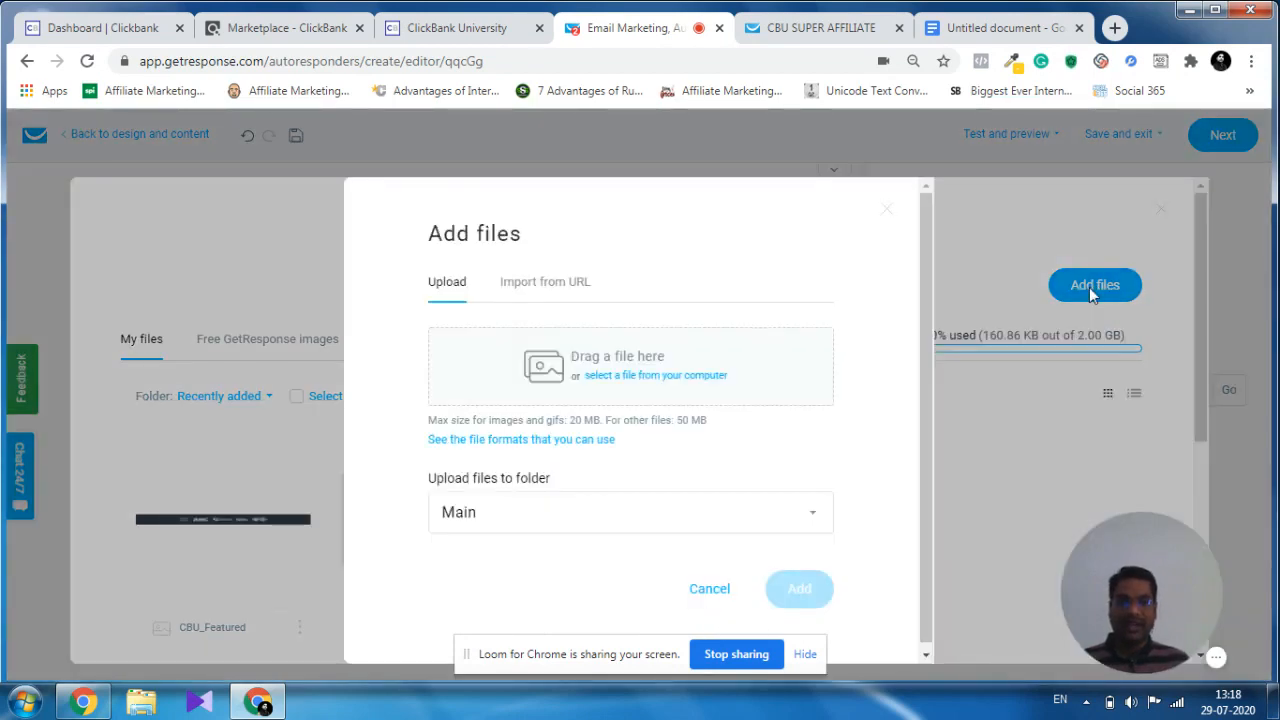
click(709, 590)
mouse_move(429, 526)
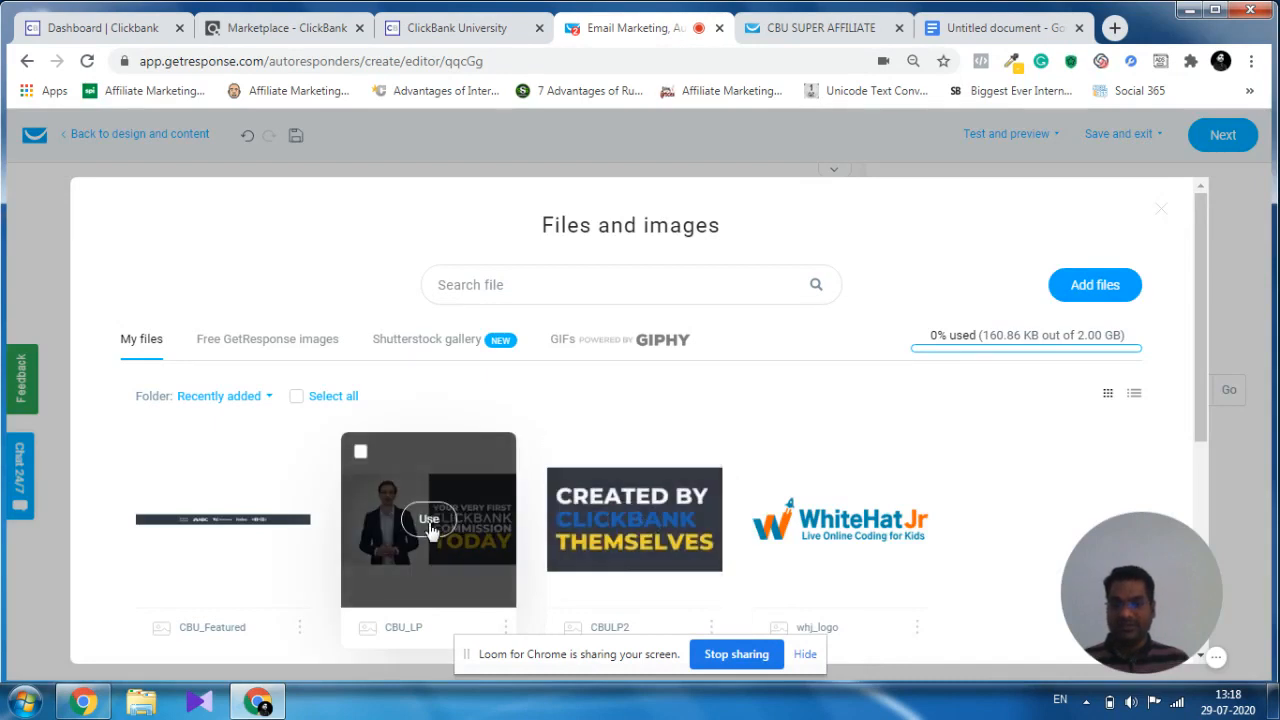
click(429, 522)
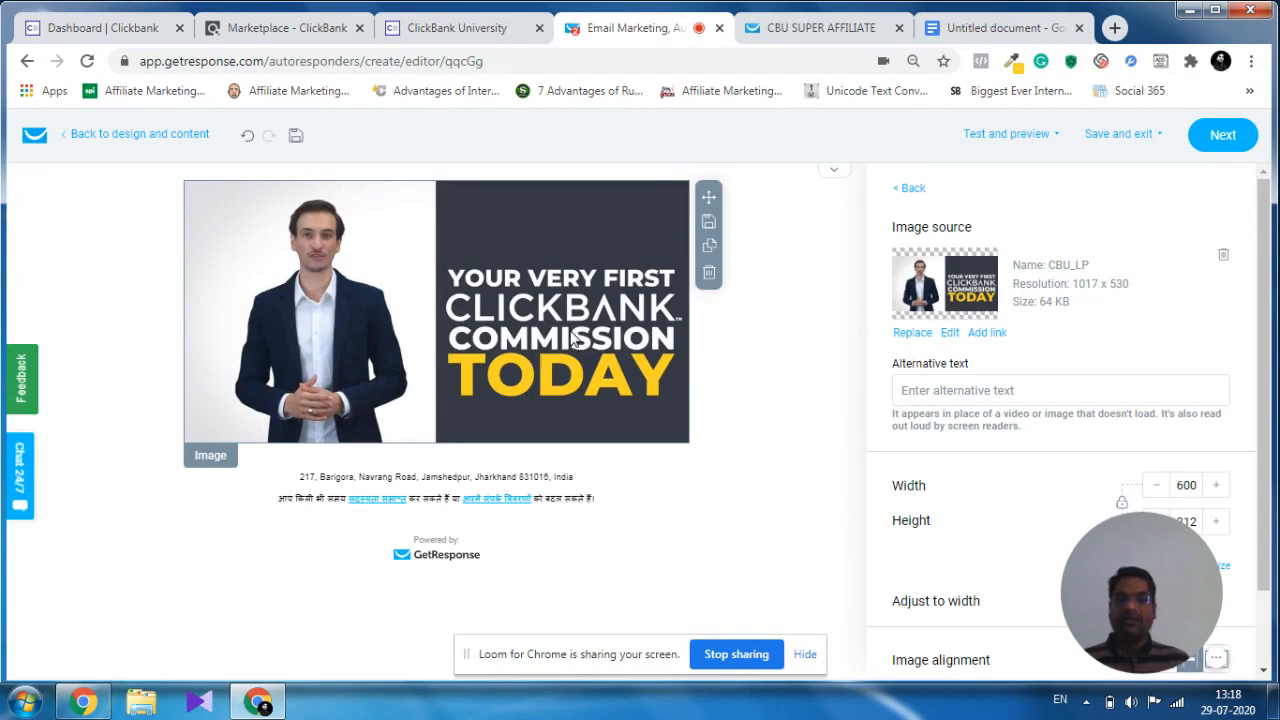
drag(1140, 584, 109, 584)
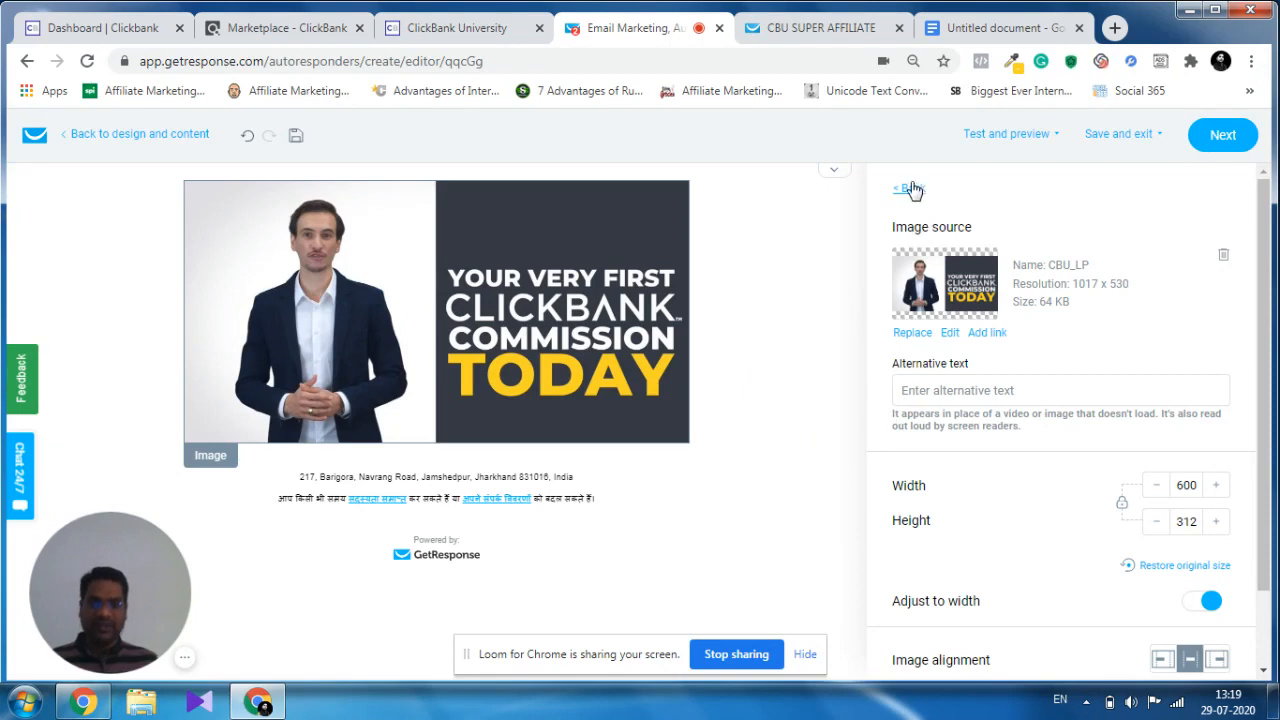
Add a Text block below the image and paste the Email #1 body from the ClickBank University page into it.
click(910, 190)
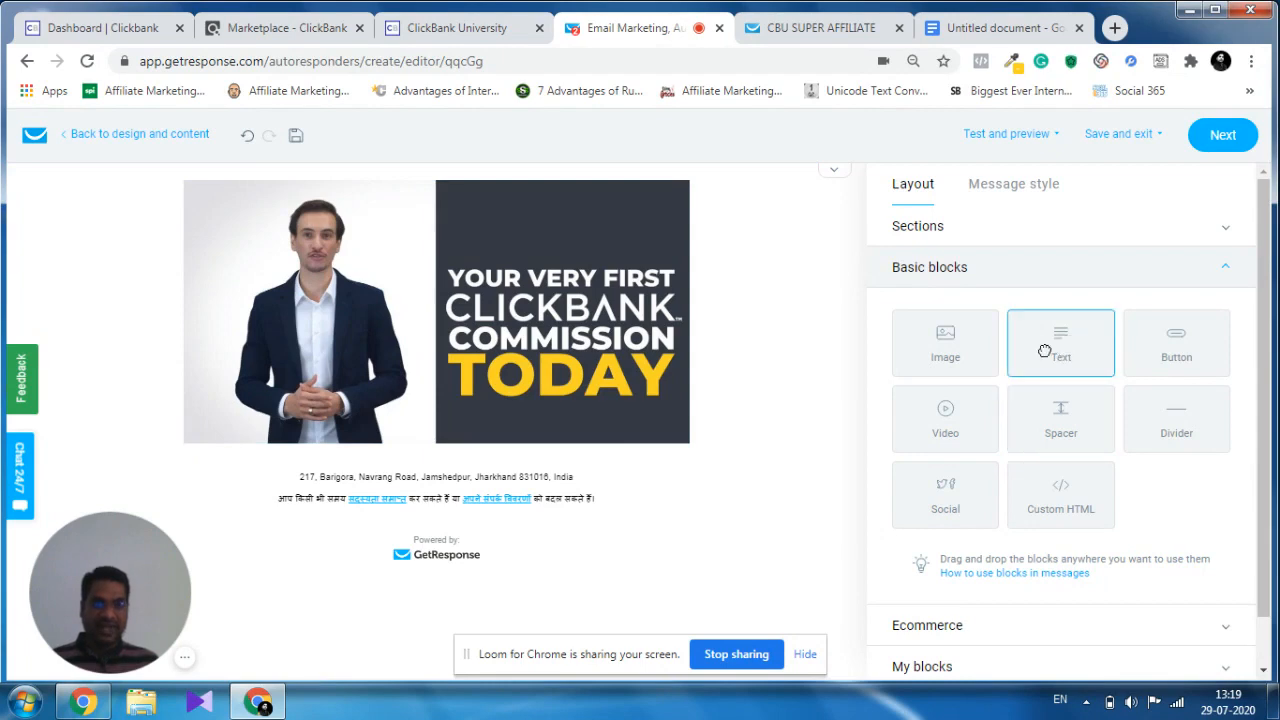
drag(1043, 350, 473, 425)
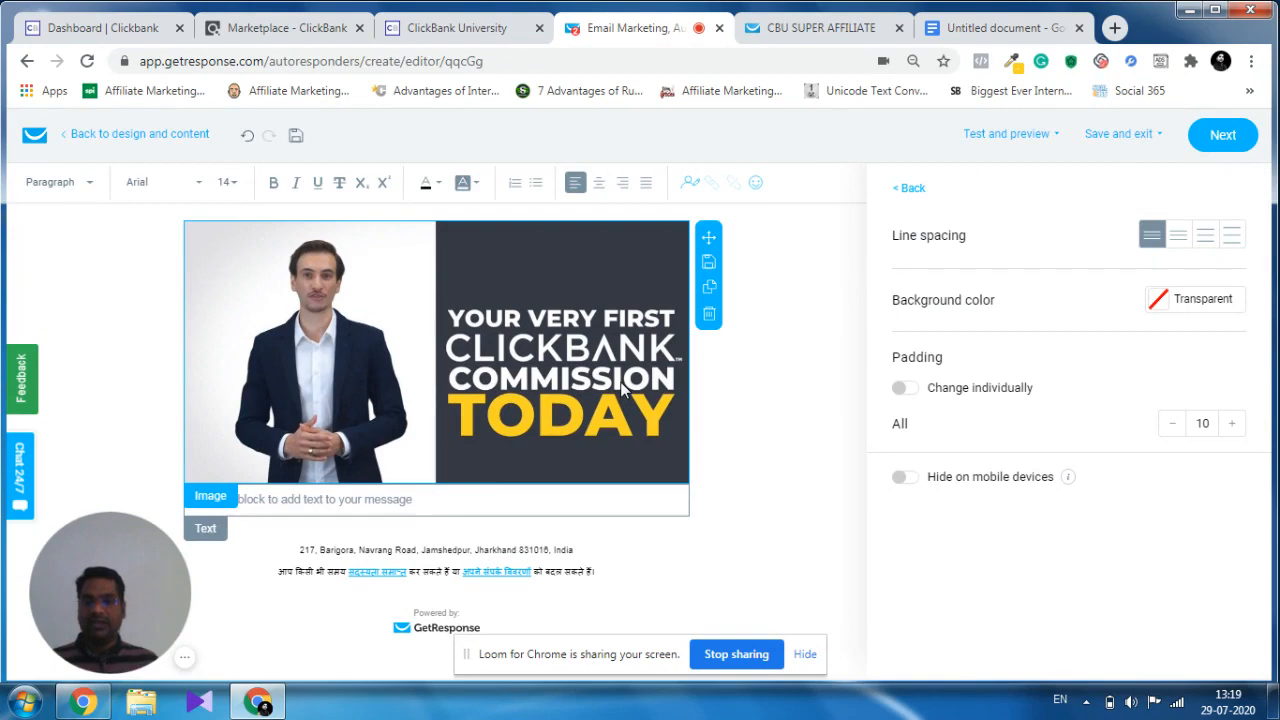
click(486, 30)
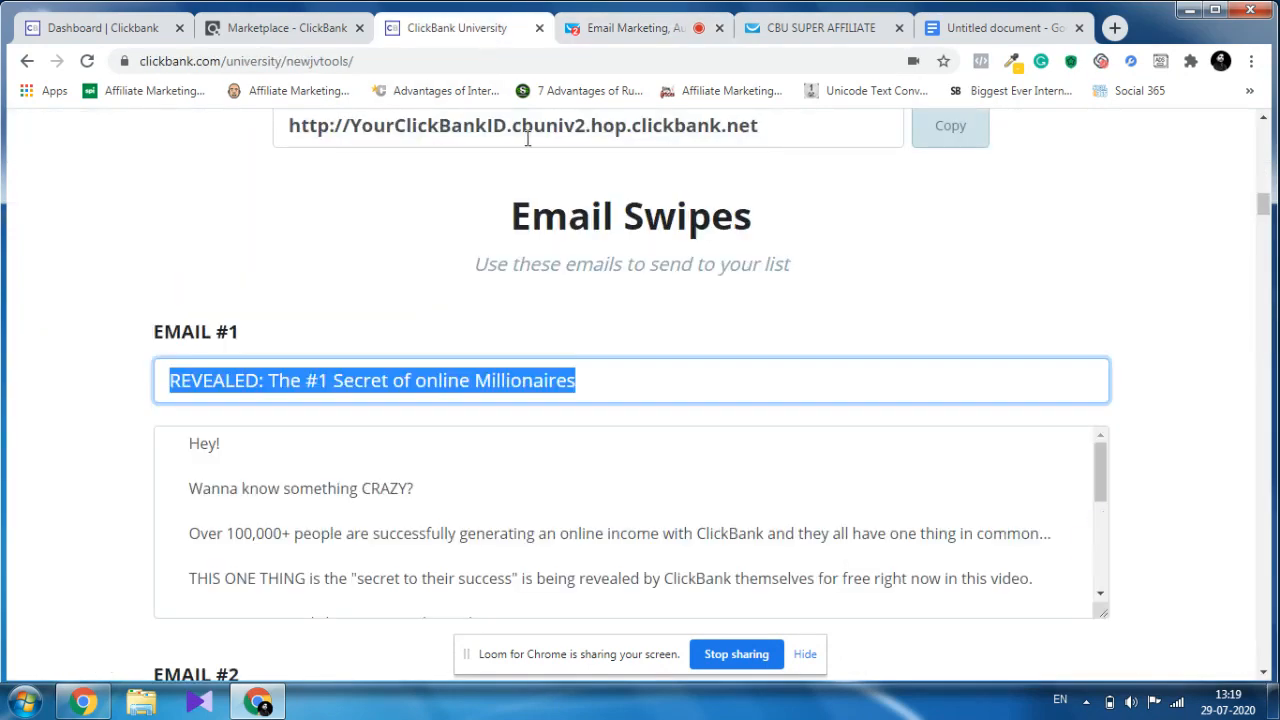
double_click(323, 484)
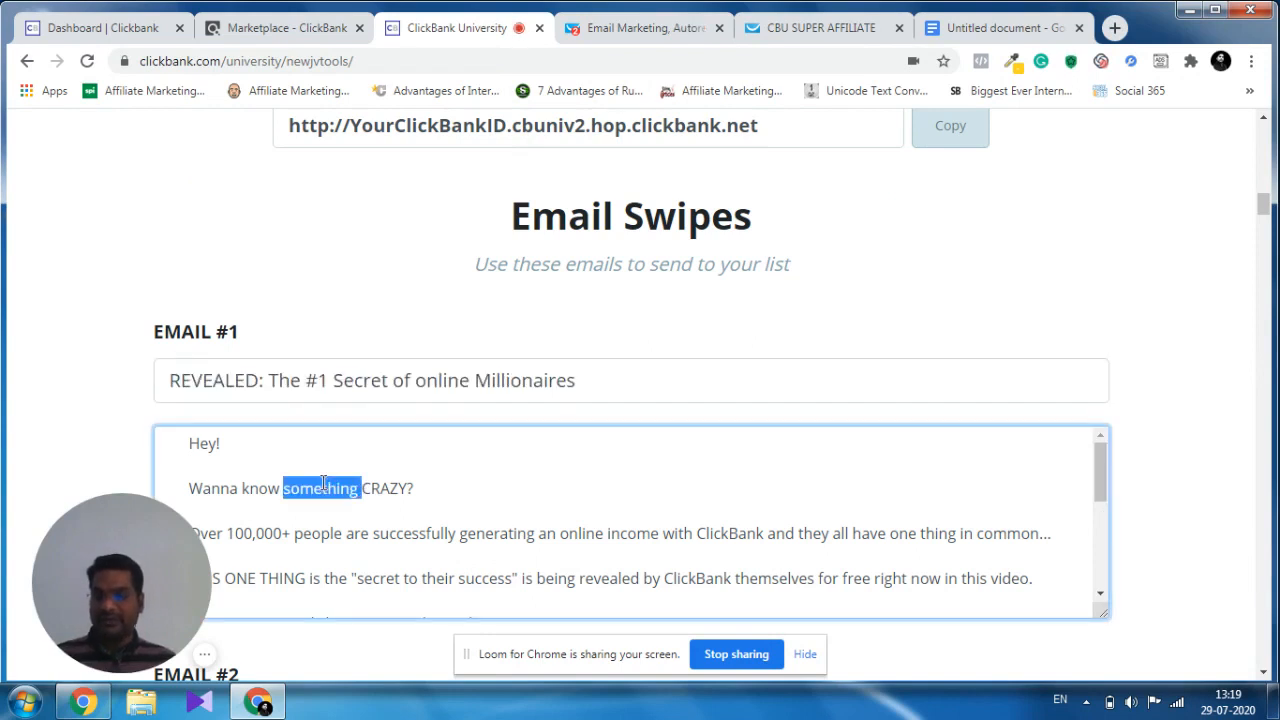
key(ctrl+a)
key(ctrl+c)
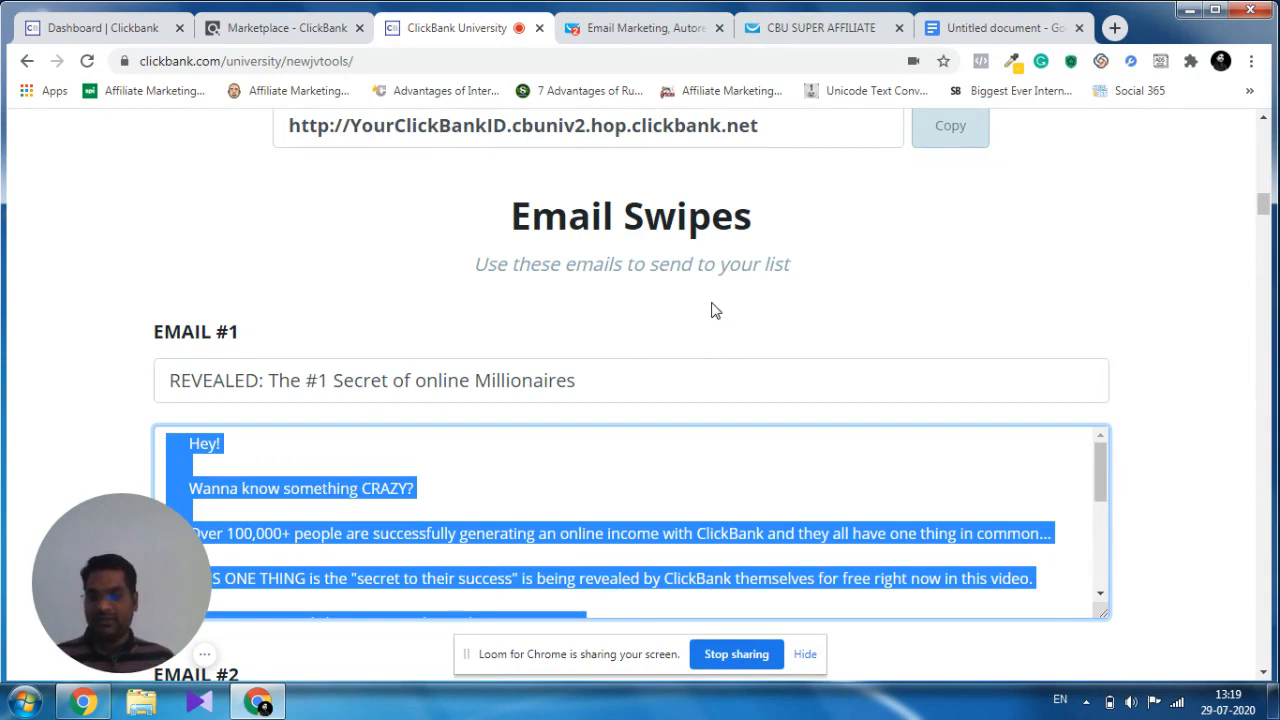
click(660, 28)
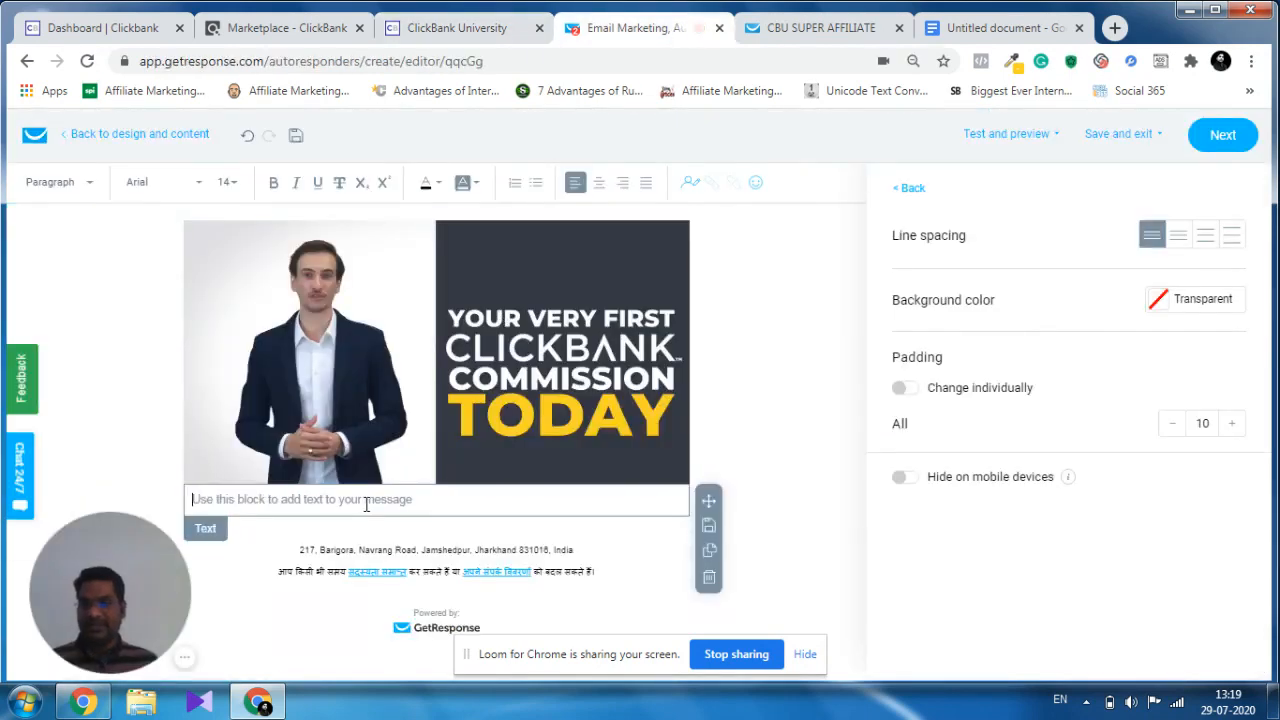
key(ctrl+v)
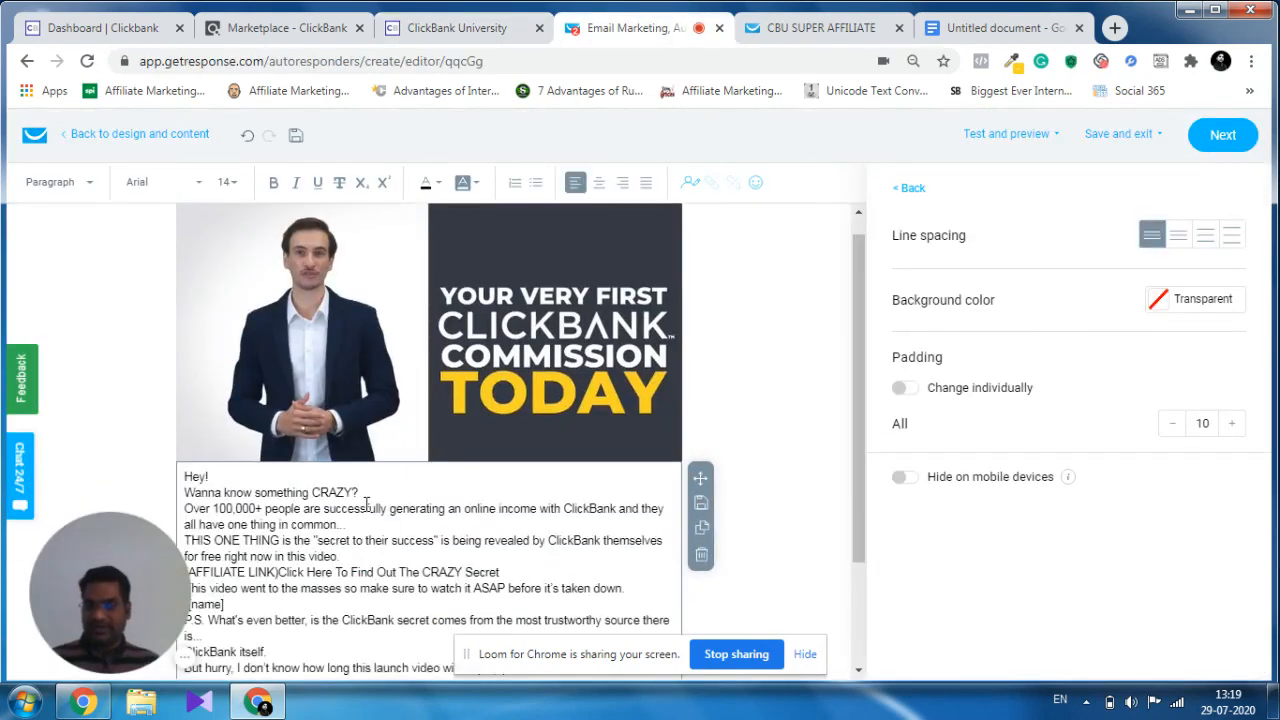
drag(115, 573, 1185, 590)
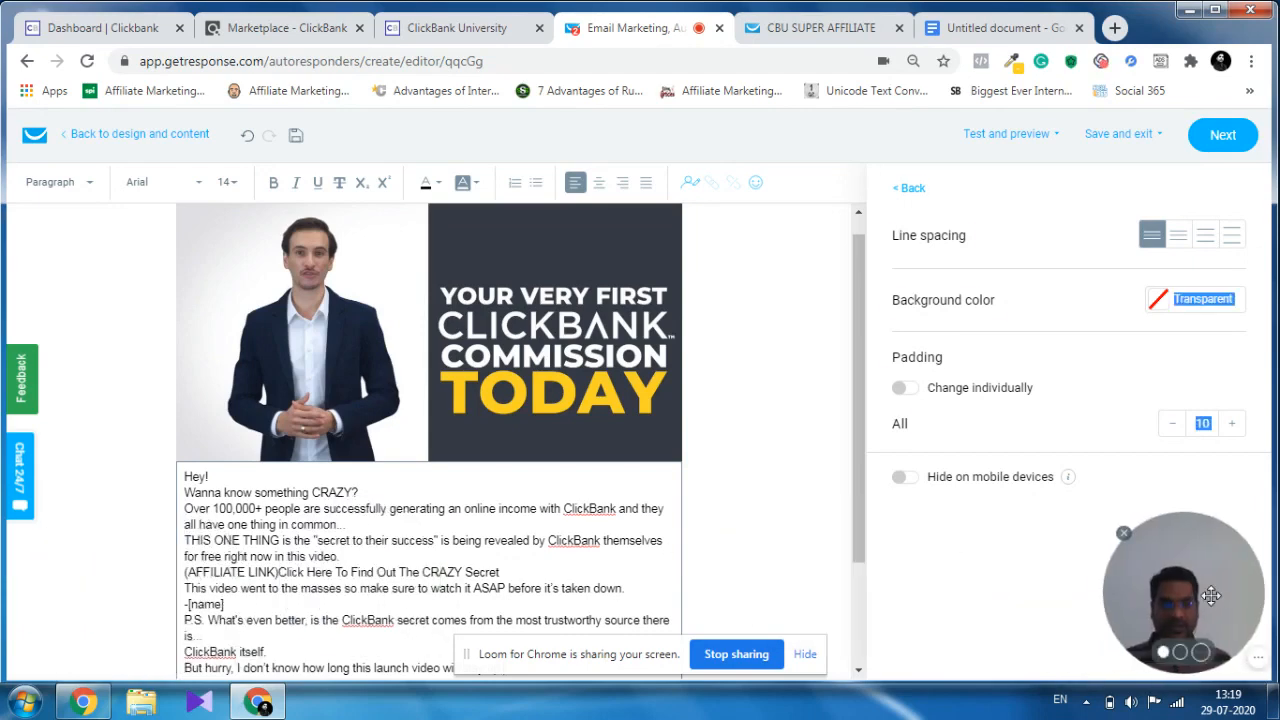
Insert blank lines above "Hey!" and between the opening paragraphs down to "THIS ONE THING".
click(186, 477)
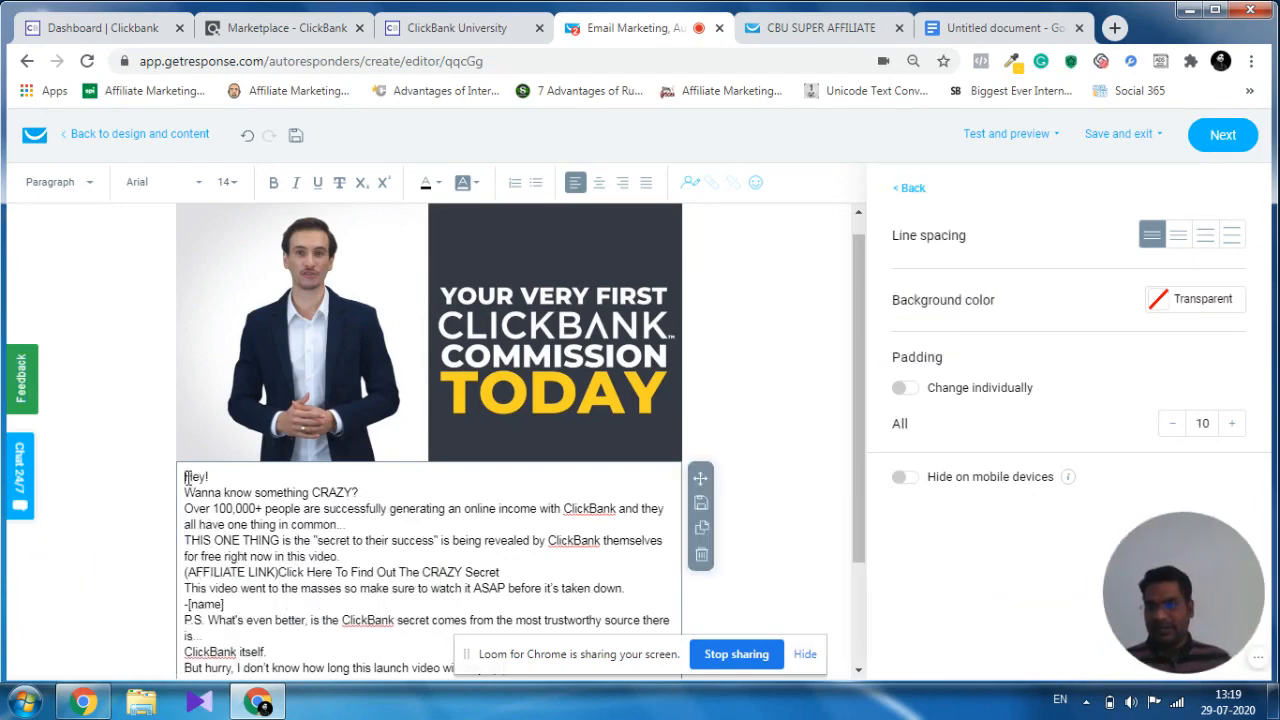
key(Return)
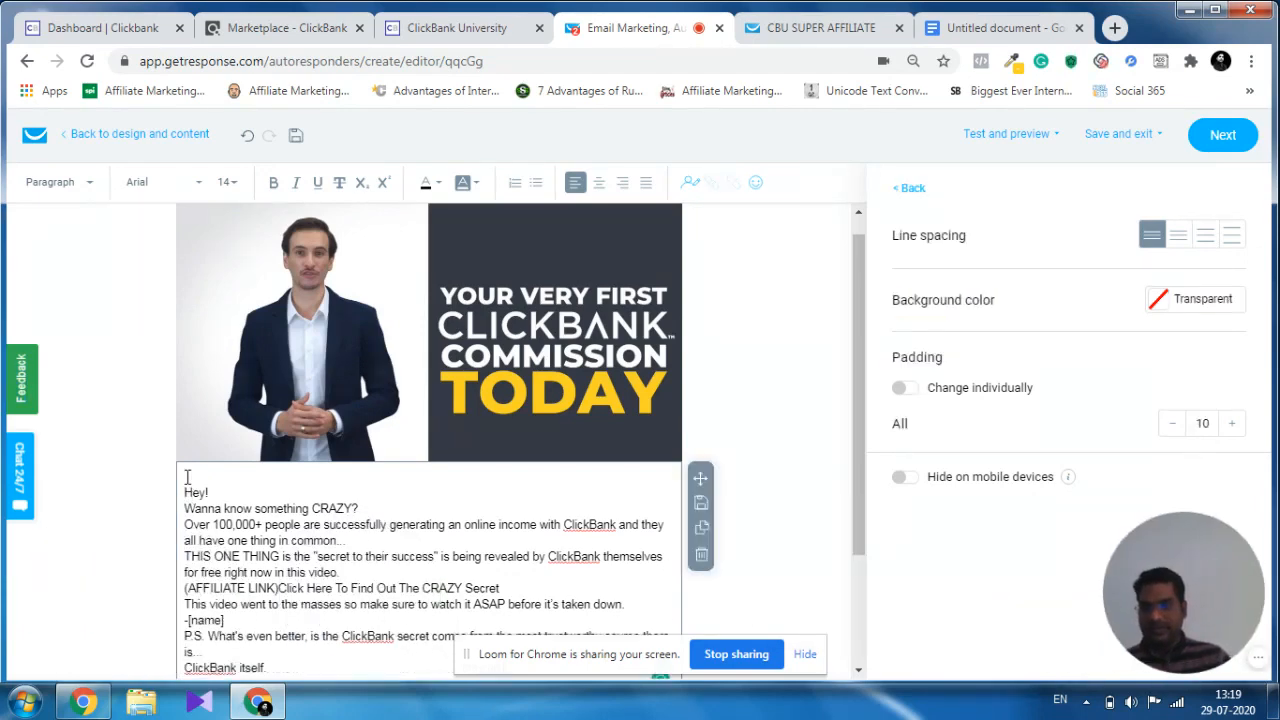
key(Return)
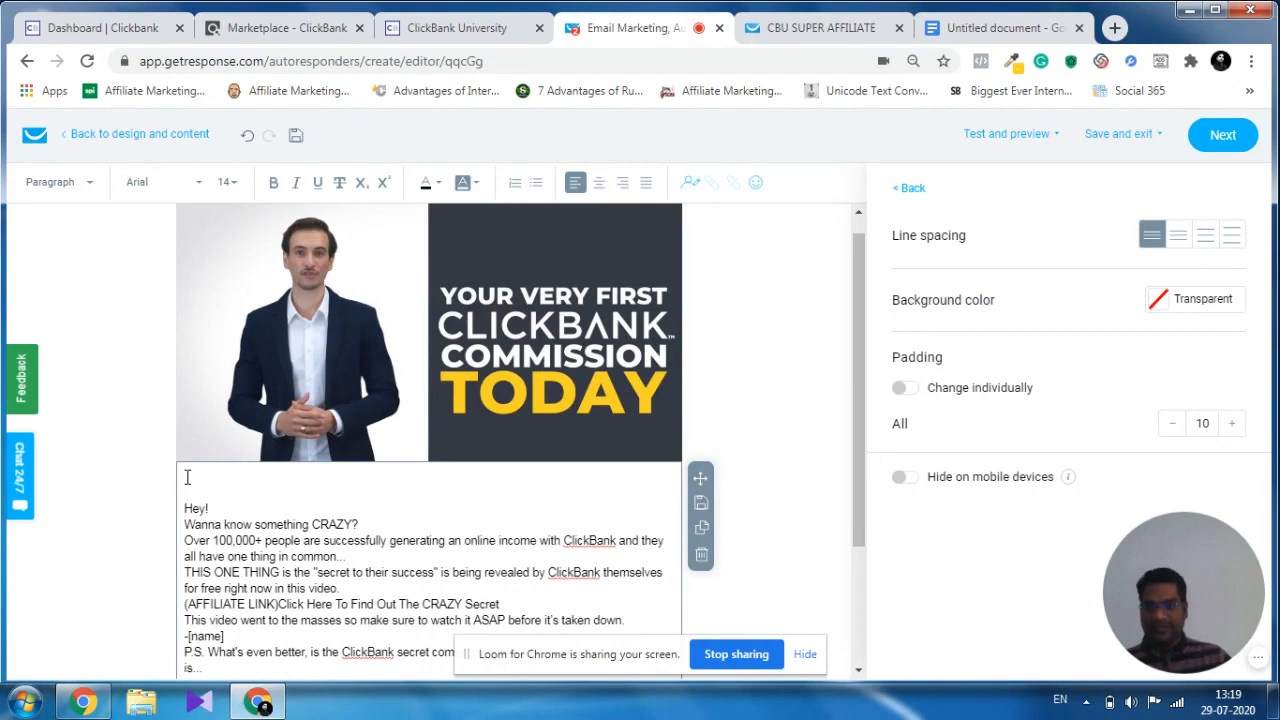
key(BackSpace)
key(Return)
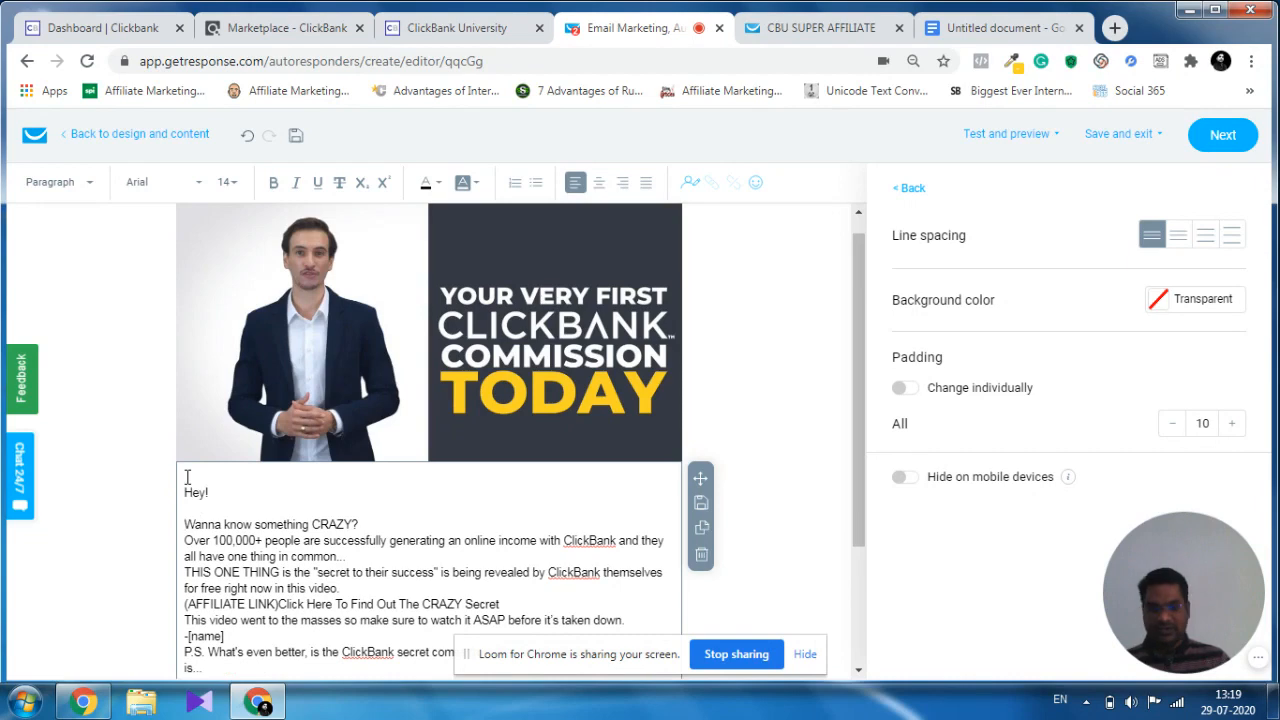
key(Return)
key(Return)
key(Return)
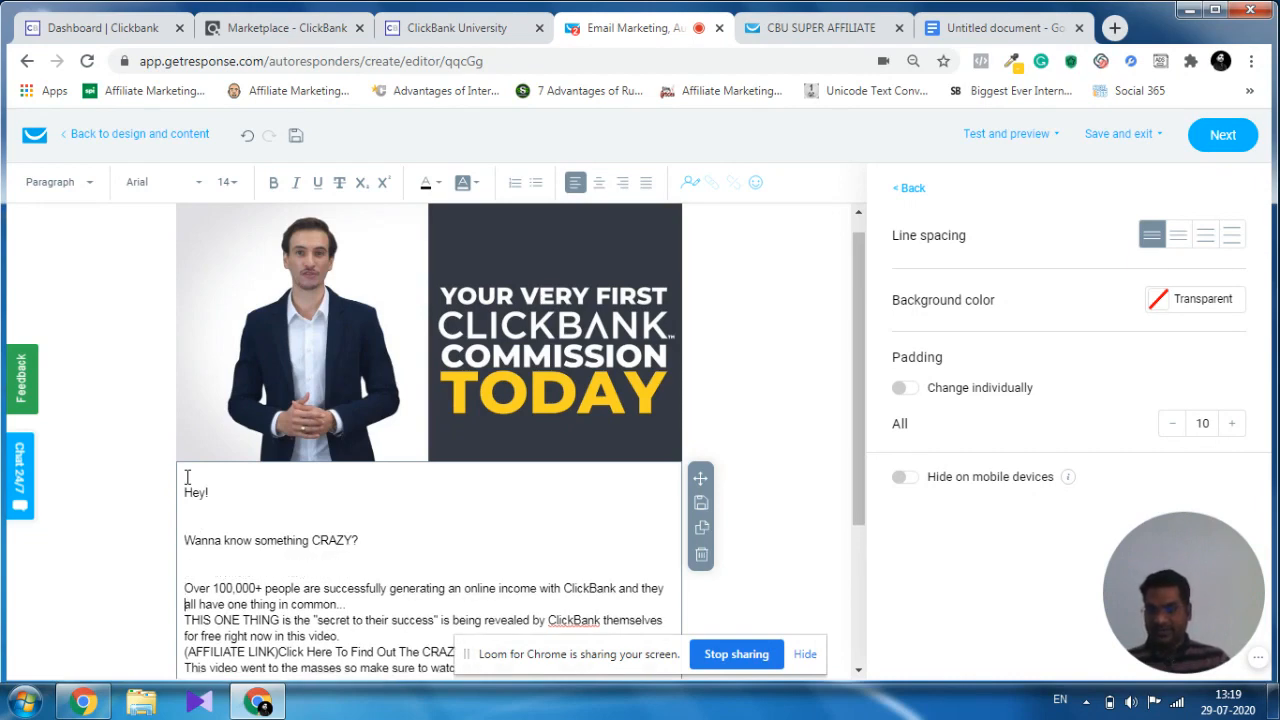
key(Down)
key(Down)
key(Return)
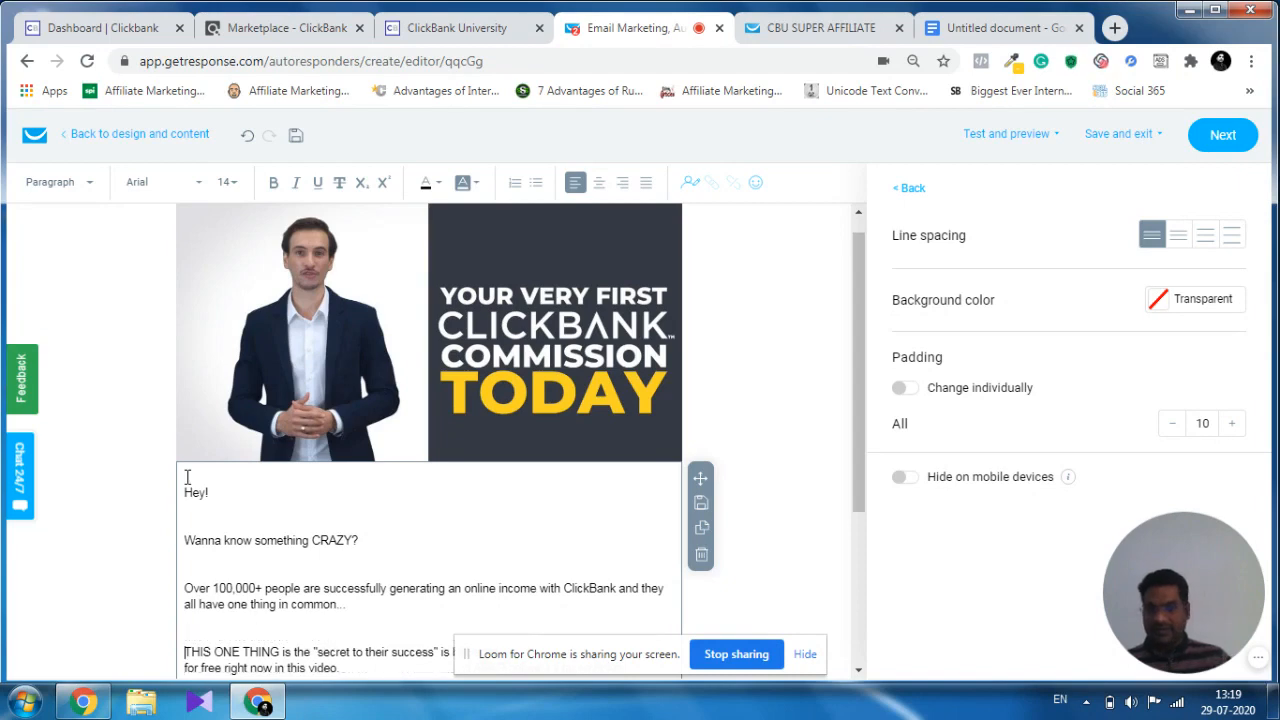
Insert two blank lines before the "(AFFILIATE LINK)" line and two before "This video went to the masses".
scroll(186, 470, down, 3)
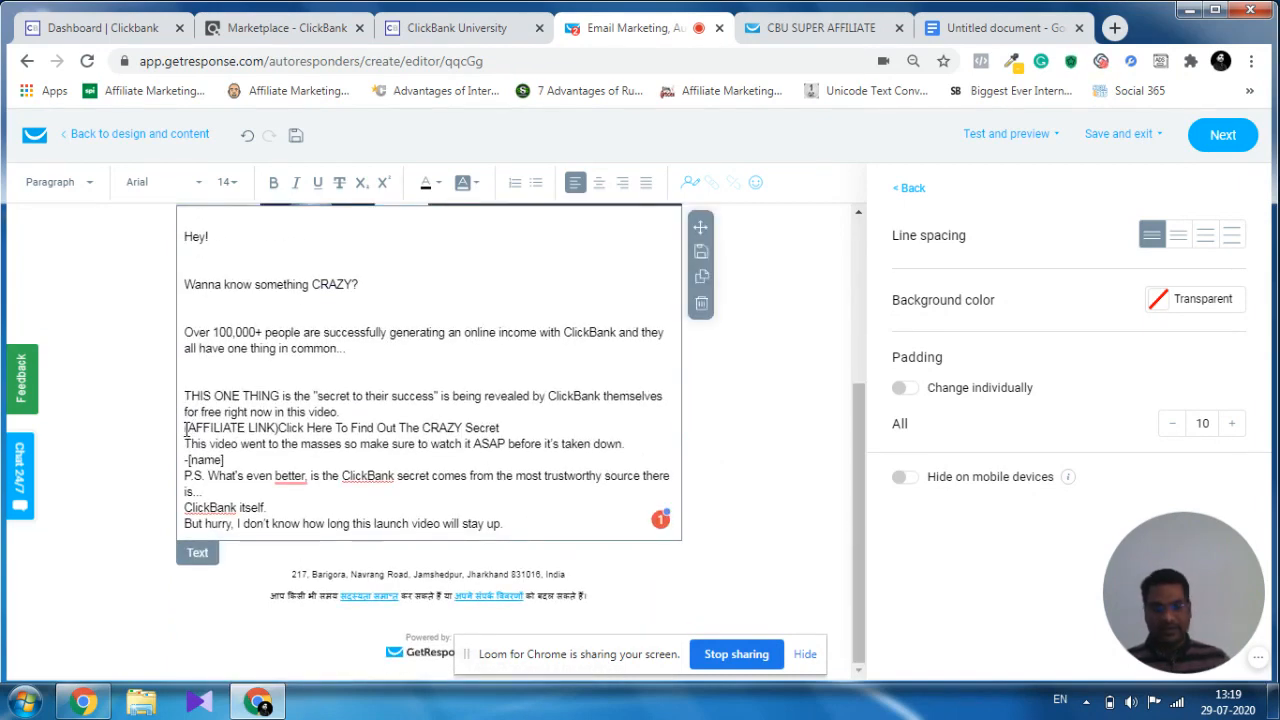
click(186, 428)
key(Return)
key(Return)
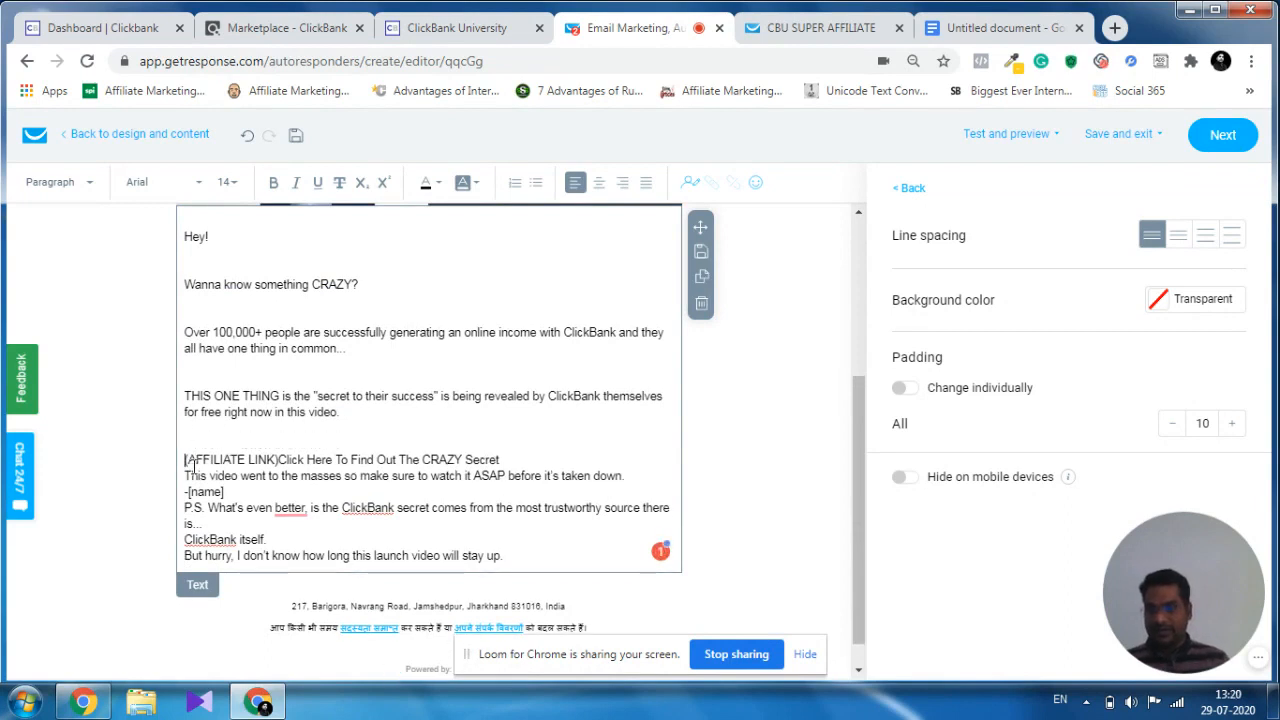
click(186, 477)
key(Return)
key(Return)
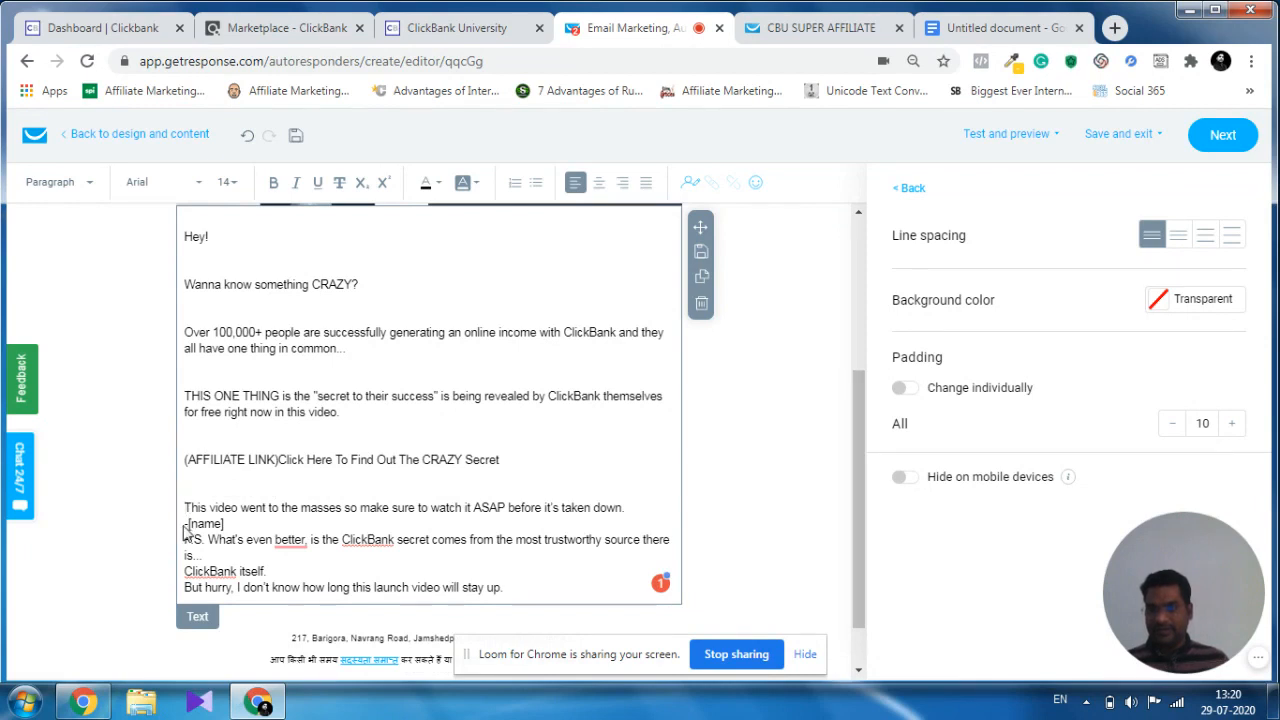
Add blank lines before the "-[name]" signature, the P.S. paragraph, "ClickBank itself." and the "But hurry" line.
key(Return)
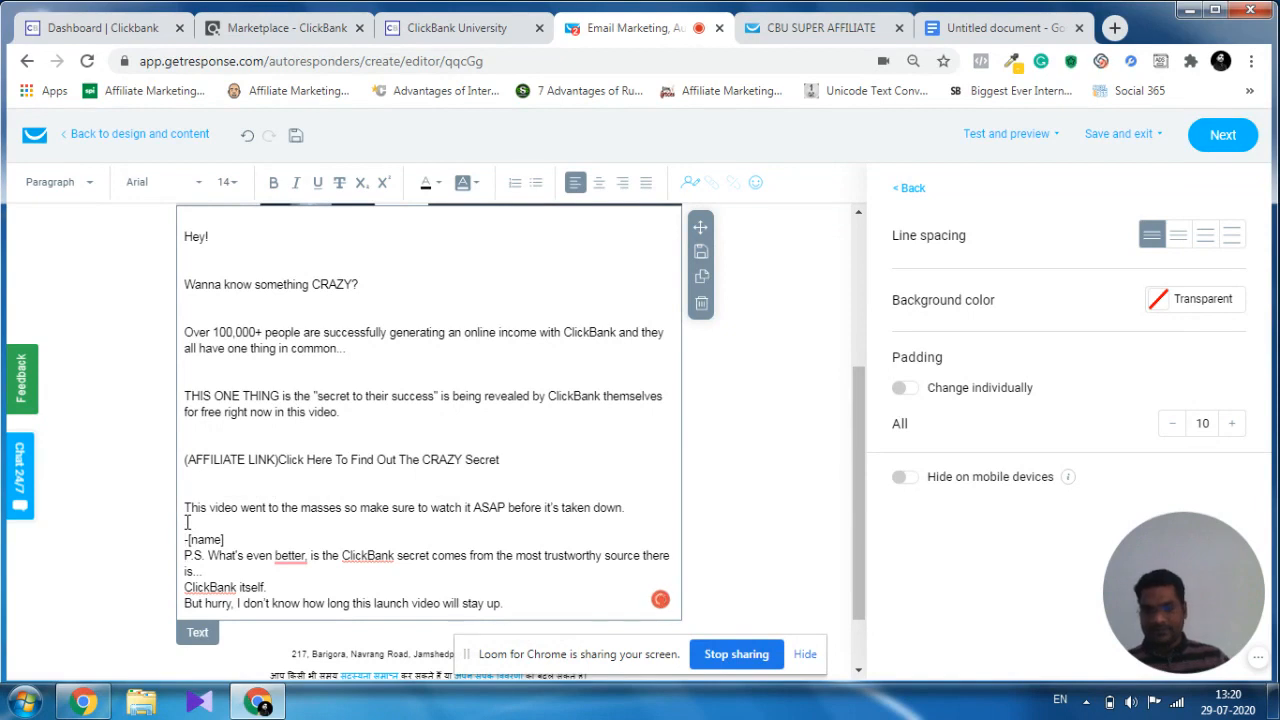
key(Return)
key(Return)
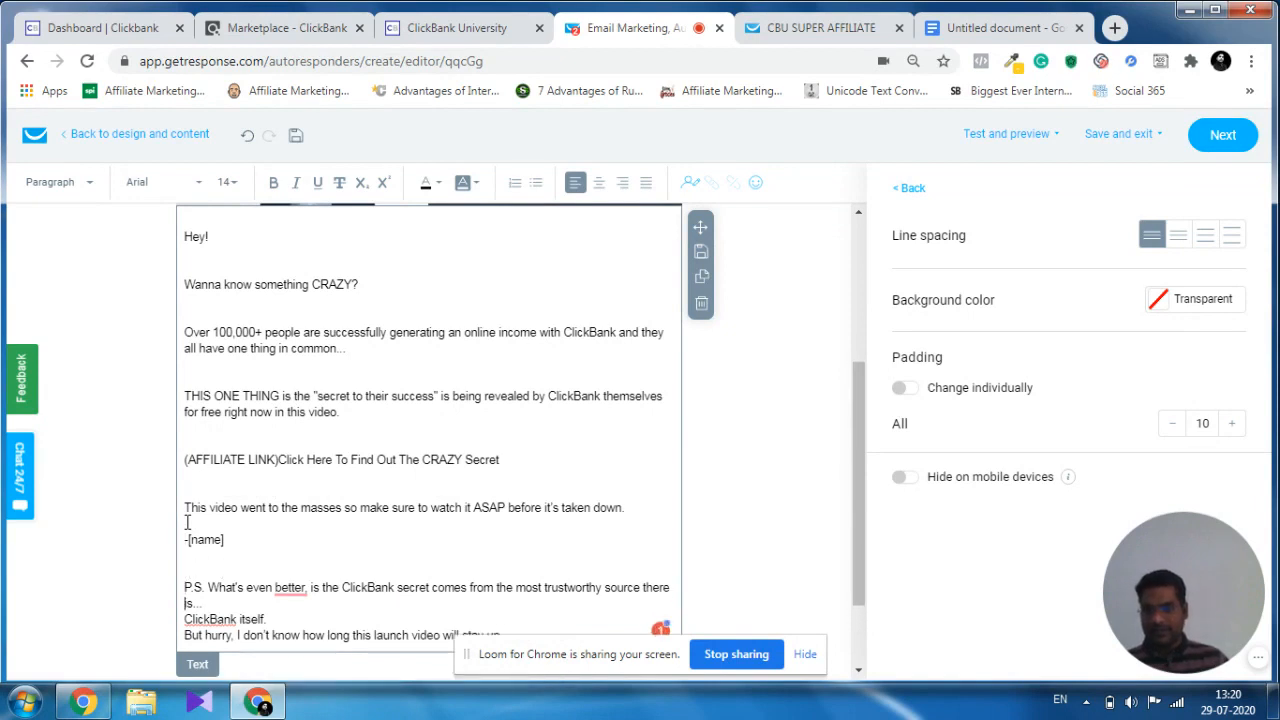
key(Return)
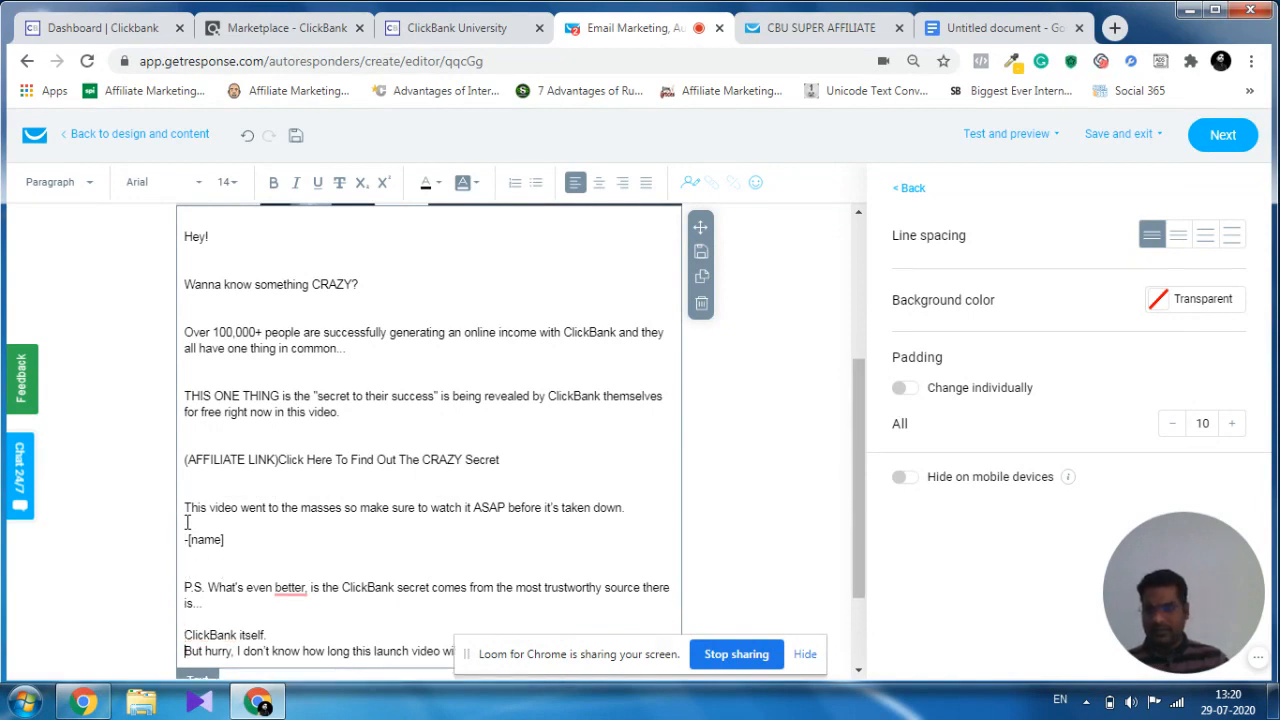
key(Down)
key(Return)
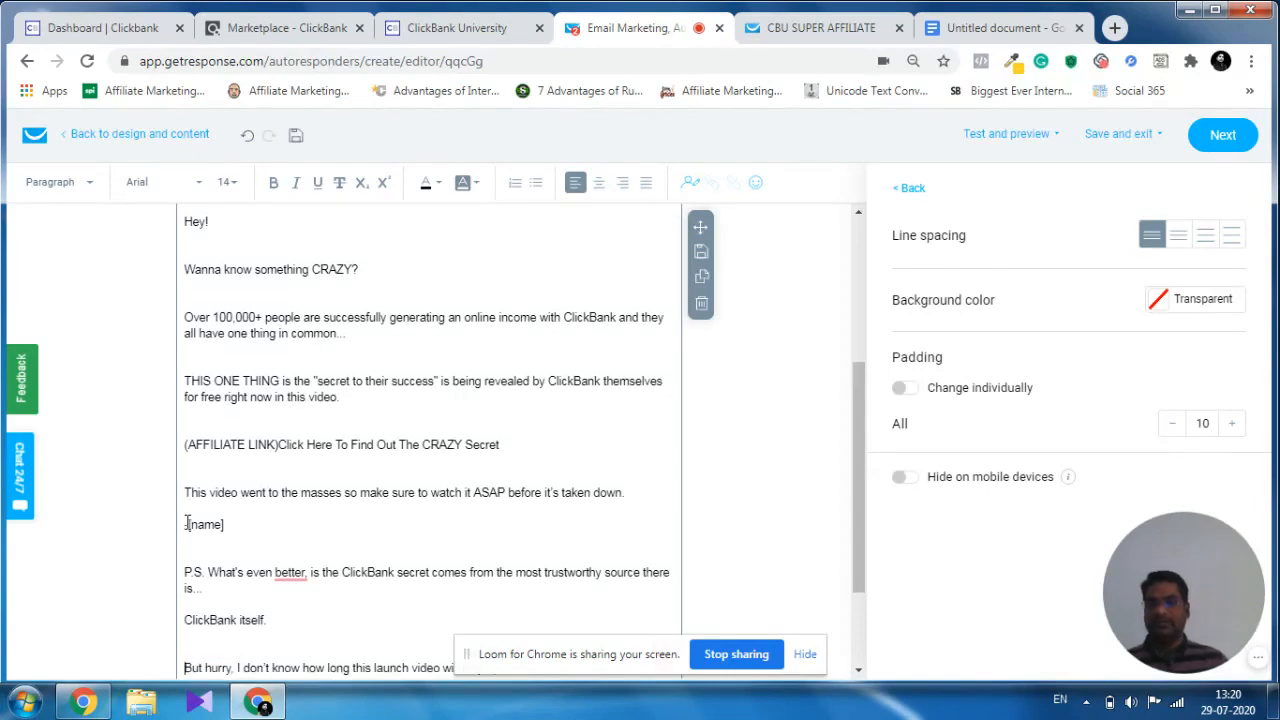
Delete the "(AFFILIATE LINK)" placeholder before "Click Here To Find Out The CRAZY Secret".
scroll(218, 318, down, 2)
scroll(400, 310, up, 2)
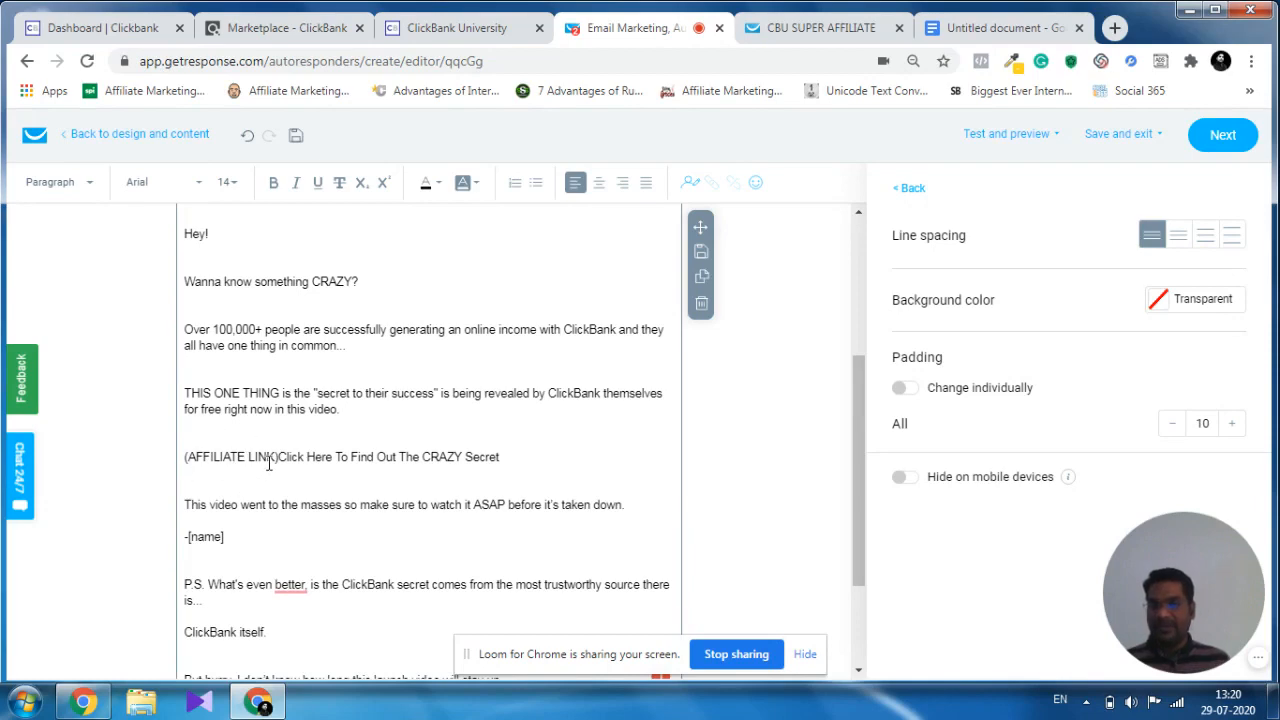
drag(278, 457, 184, 457)
key(ctrl+c)
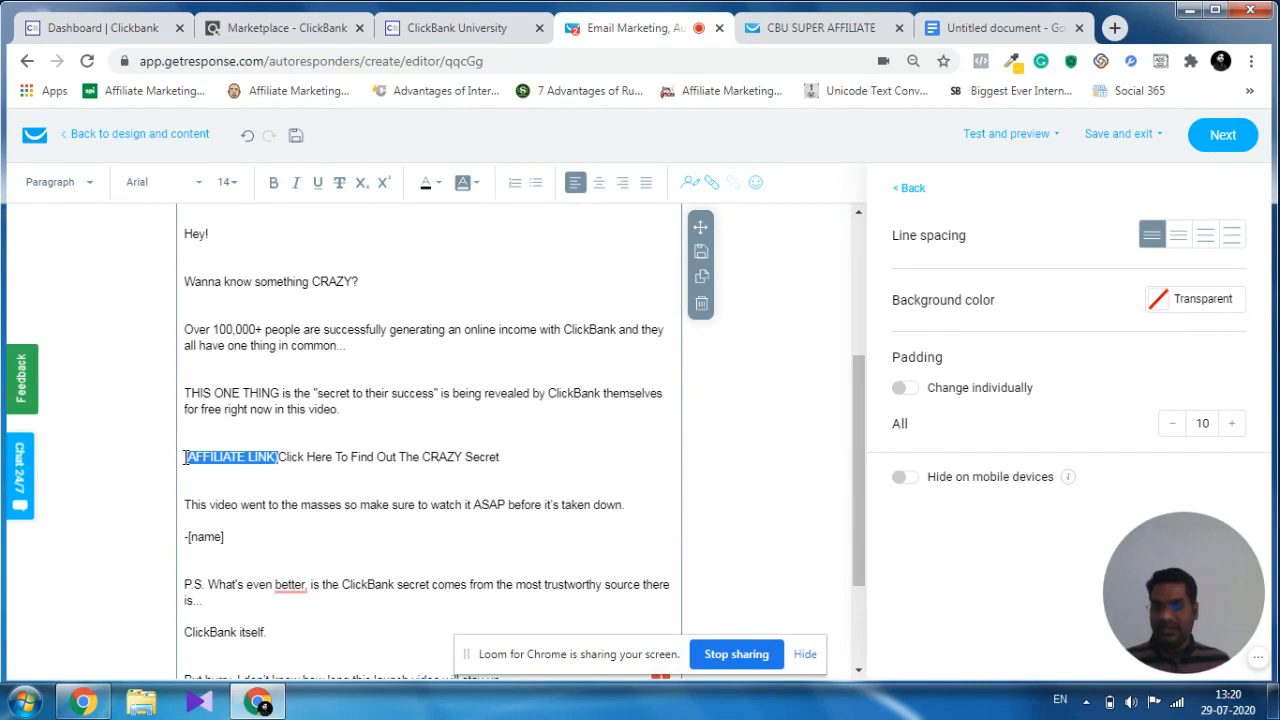
key(Delete)
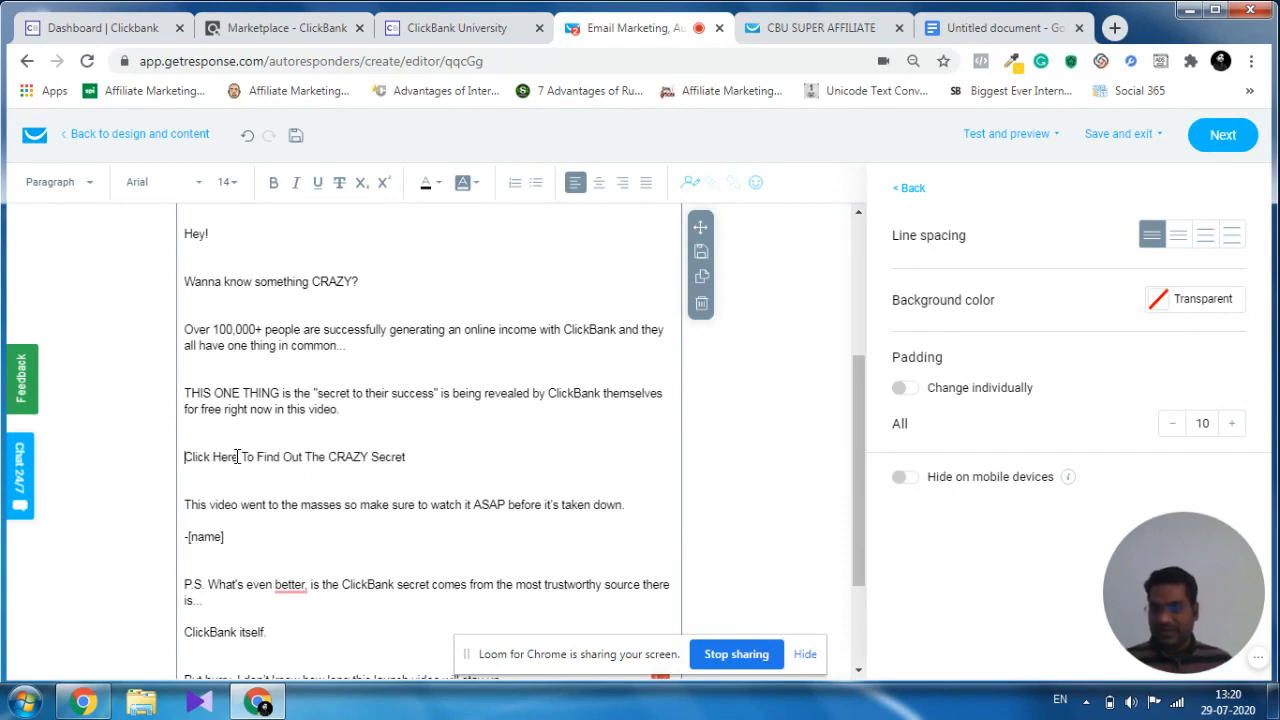
Replace the word "Here" in the "Click Here To Find Out The CRAZY Secret" line with the "(AFFILIATE LINK)" placeholder.
drag(237, 457, 222, 457)
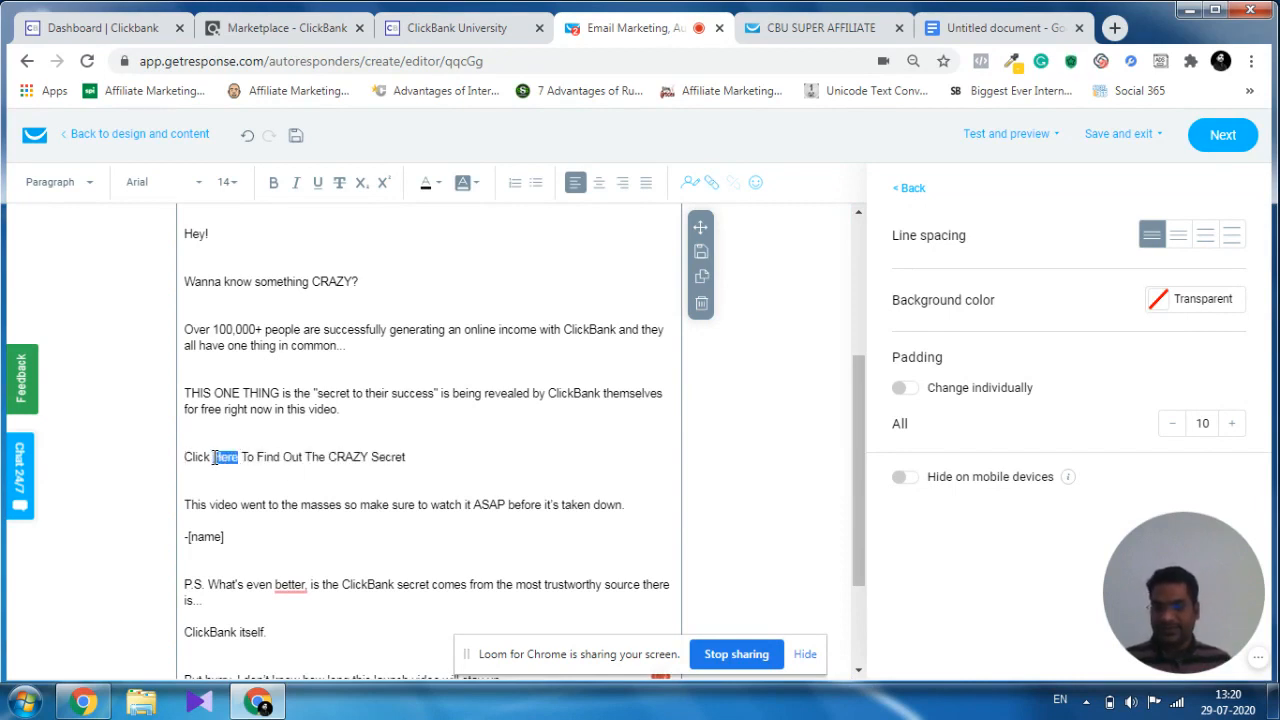
key(ctrl+v)
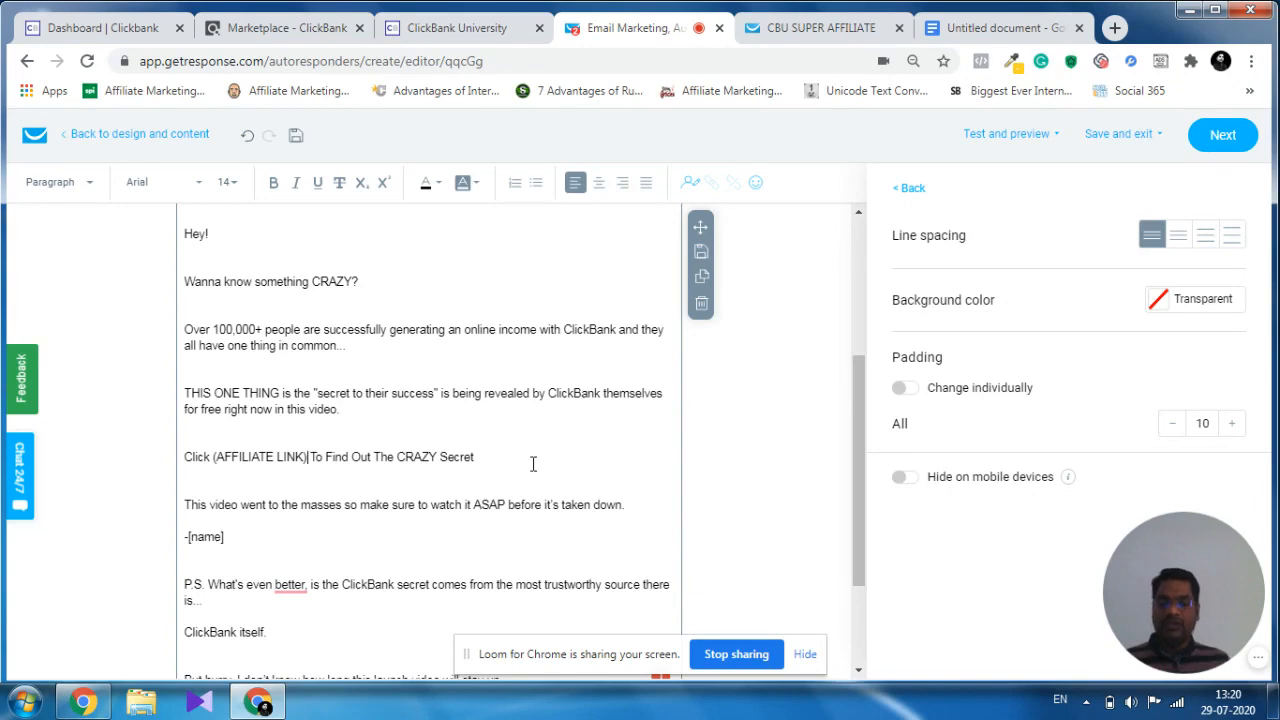
Copy the promotion link from the ClickBank University page and paste it over "AFFILIATE LINK" inside the parentheses in the email.
click(468, 28)
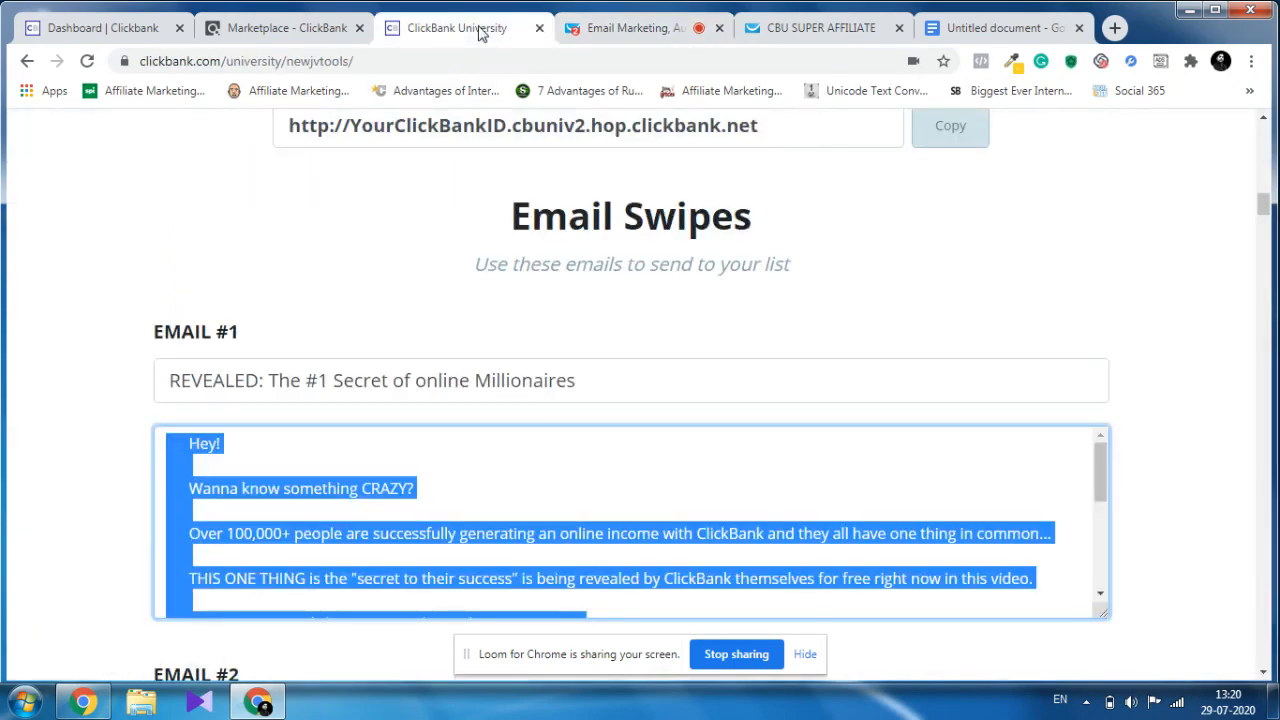
scroll(730, 290, up, 3)
scroll(730, 290, up, 5)
scroll(800, 280, down, 4)
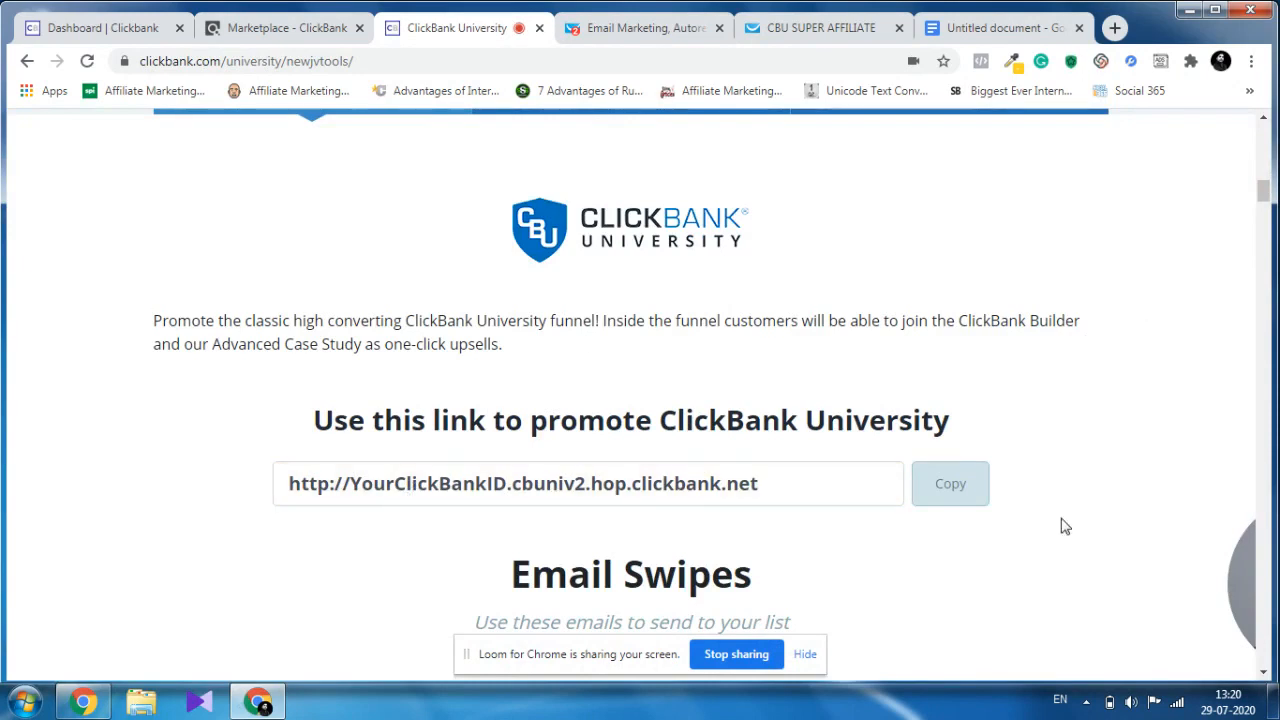
click(968, 495)
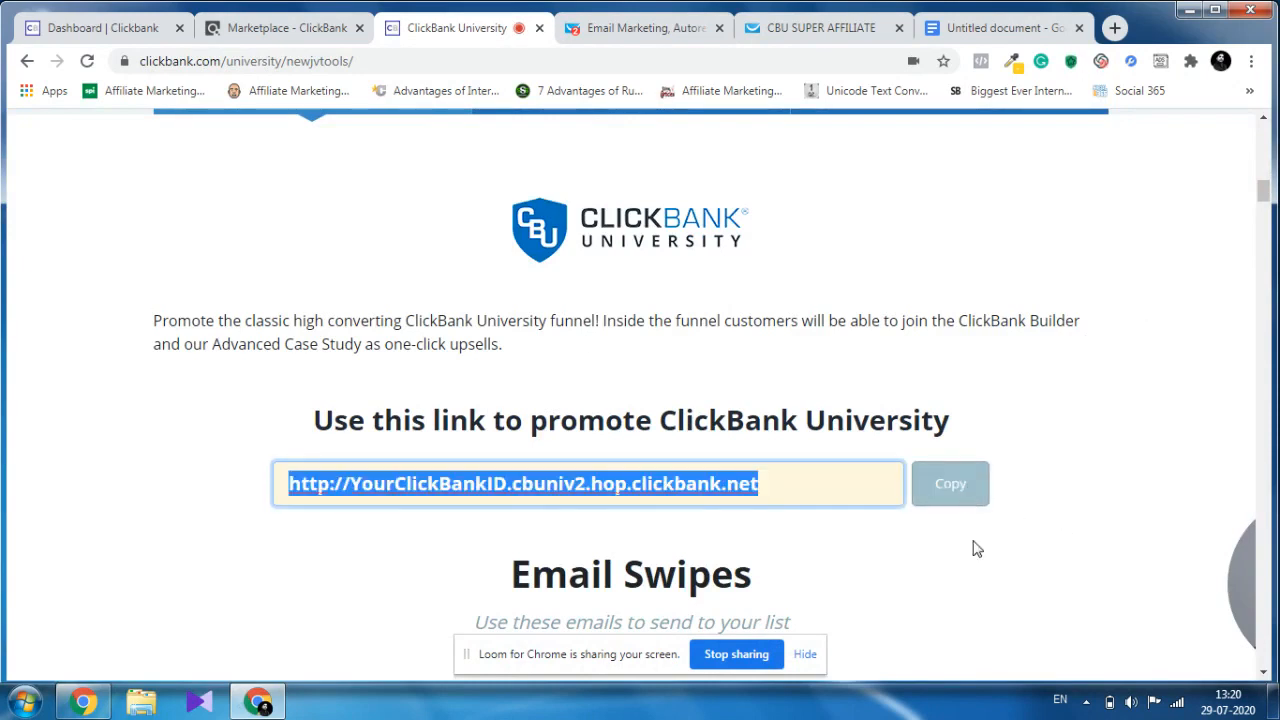
click(941, 495)
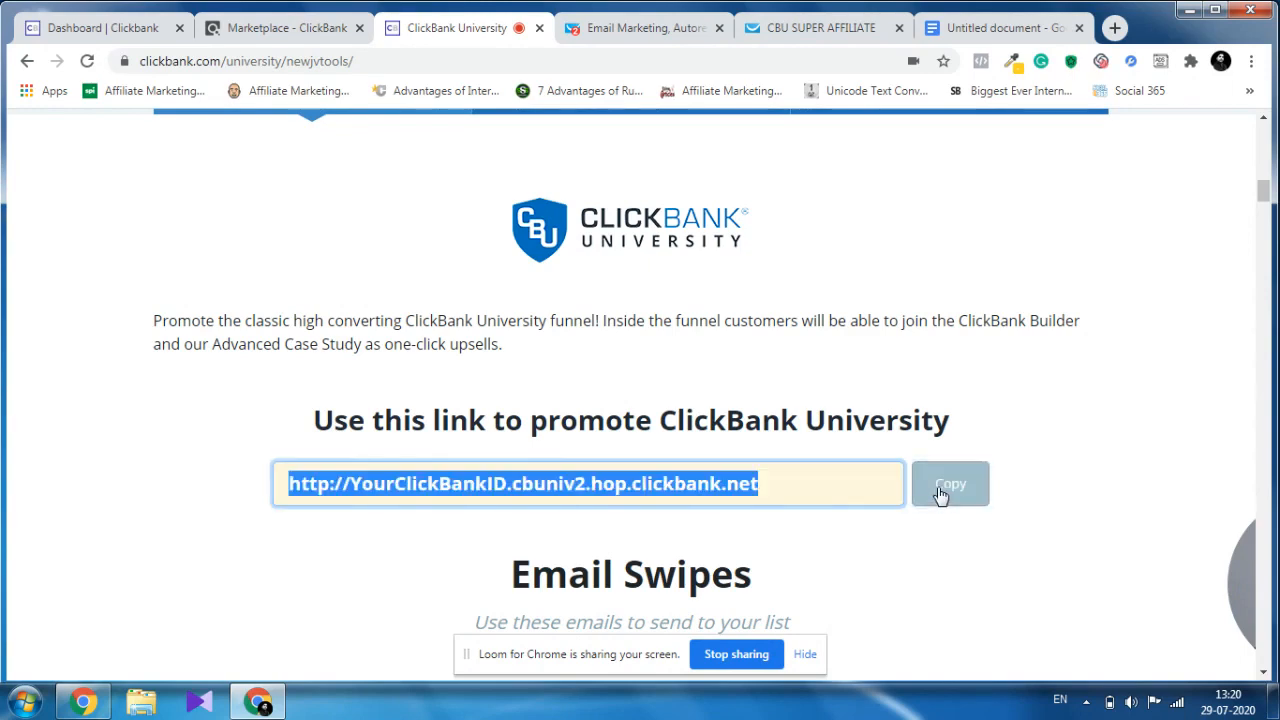
click(600, 34)
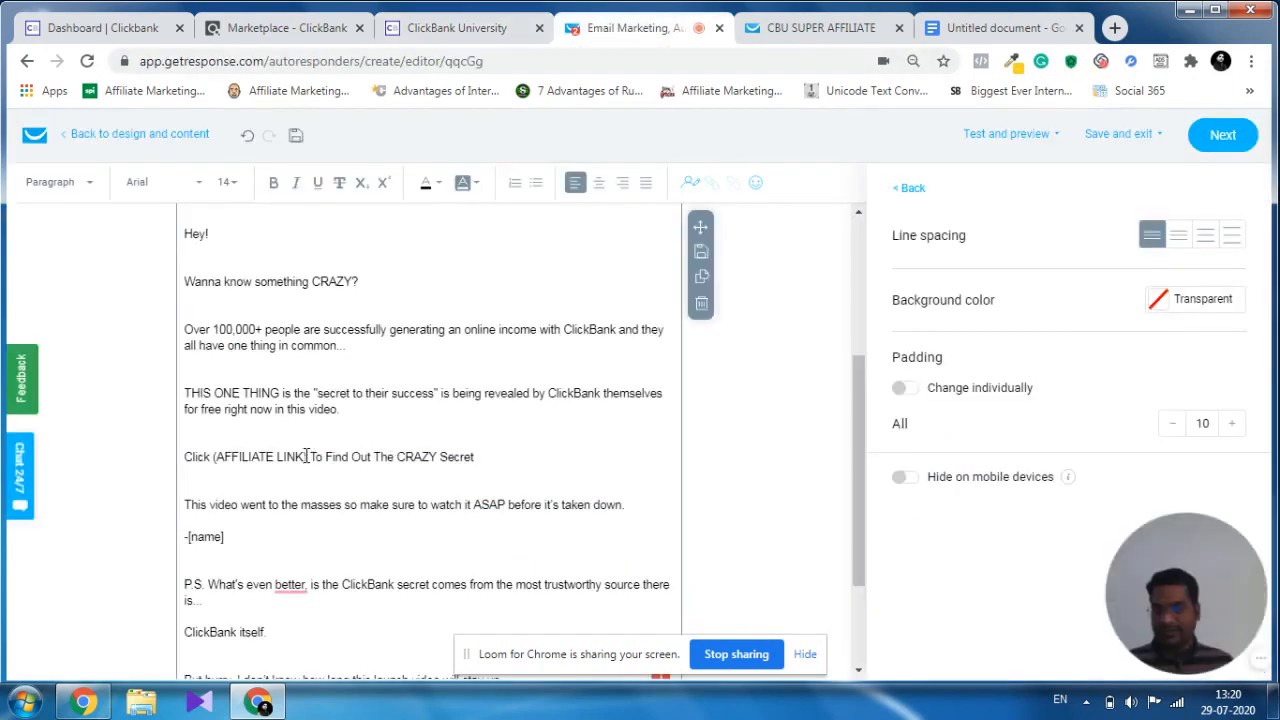
drag(307, 457, 220, 462)
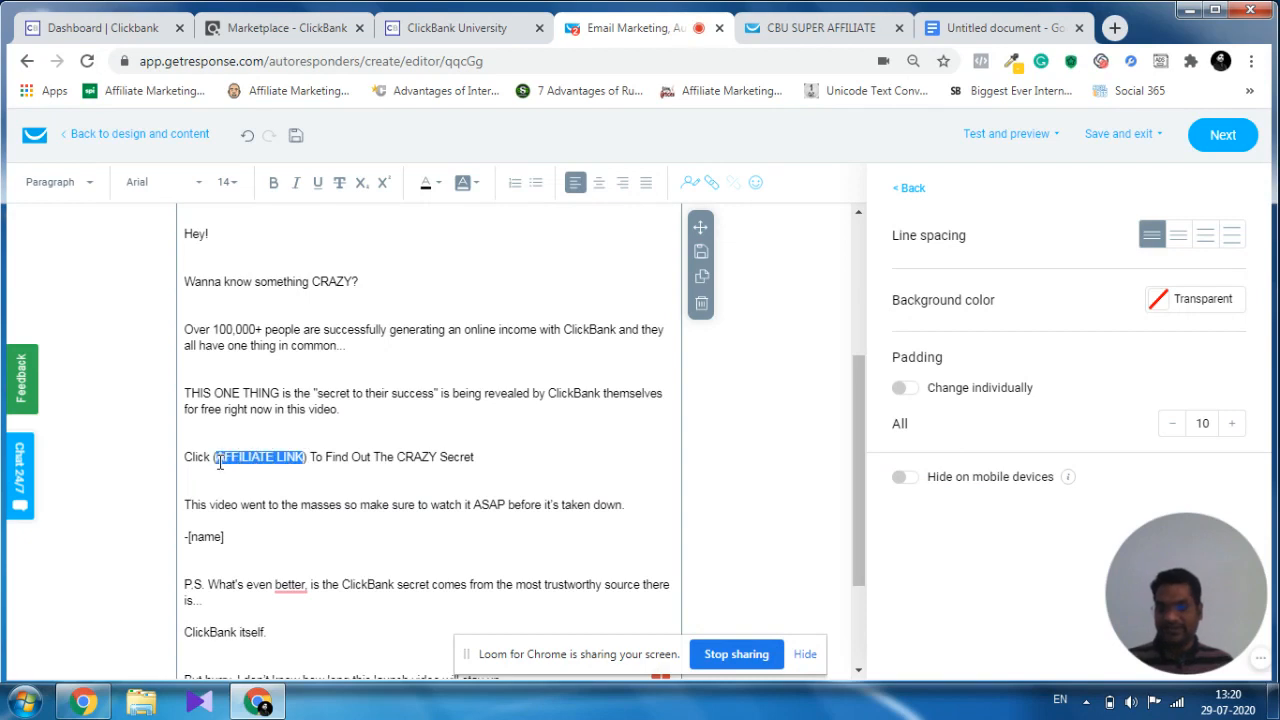
key(ctrl+v)
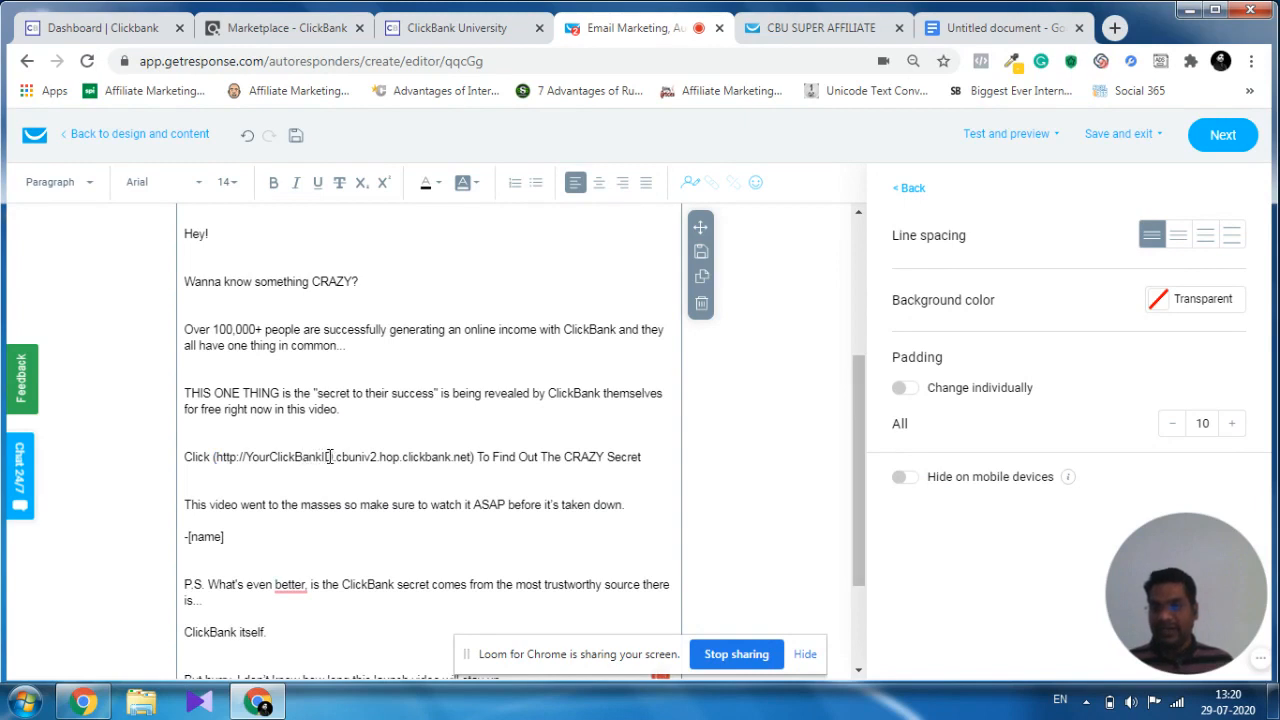
Replace "YourClickBankID" in the pasted link with the affiliate's own ClickBank ID.
drag(331, 457, 246, 458)
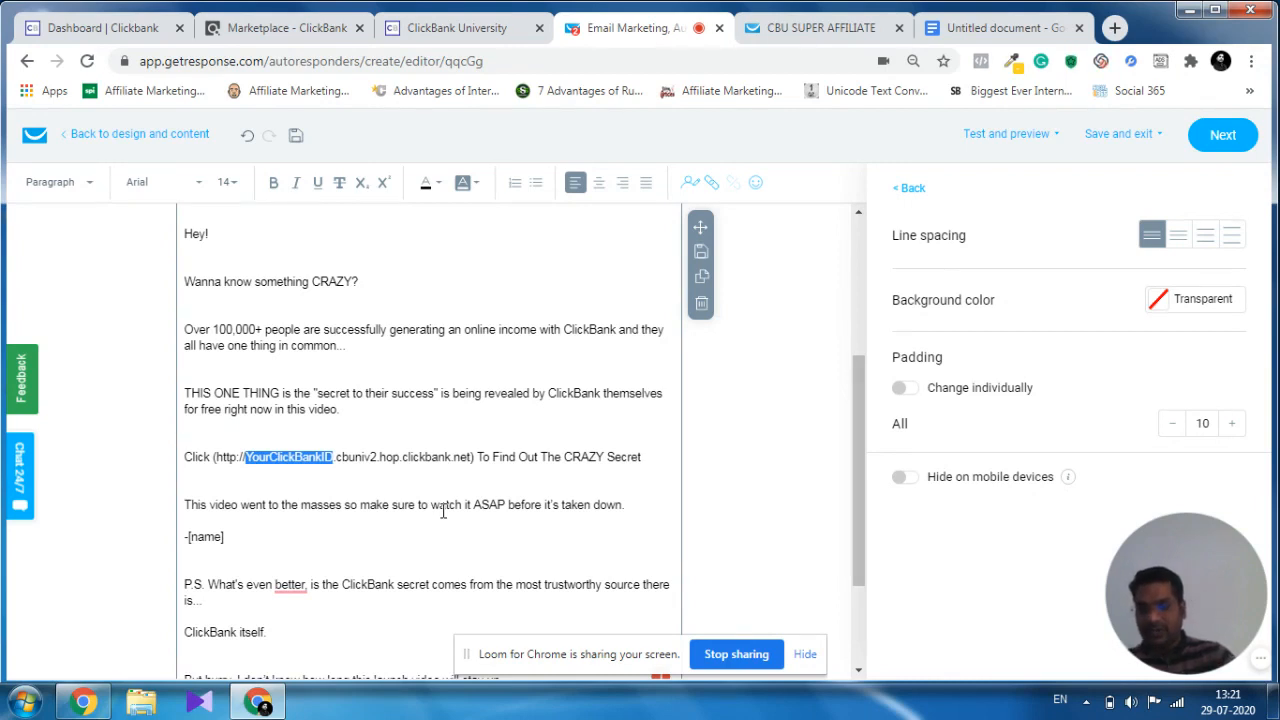
key(BackSpace)
text(rkl)
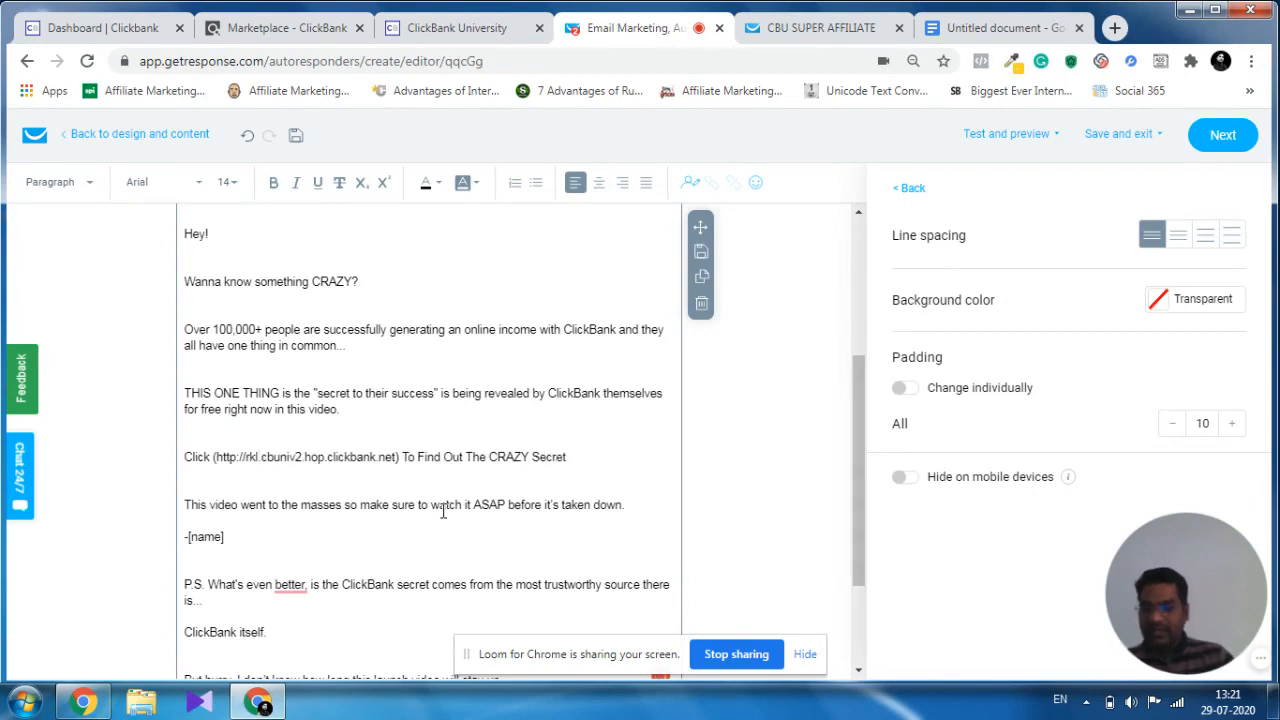
text(229)
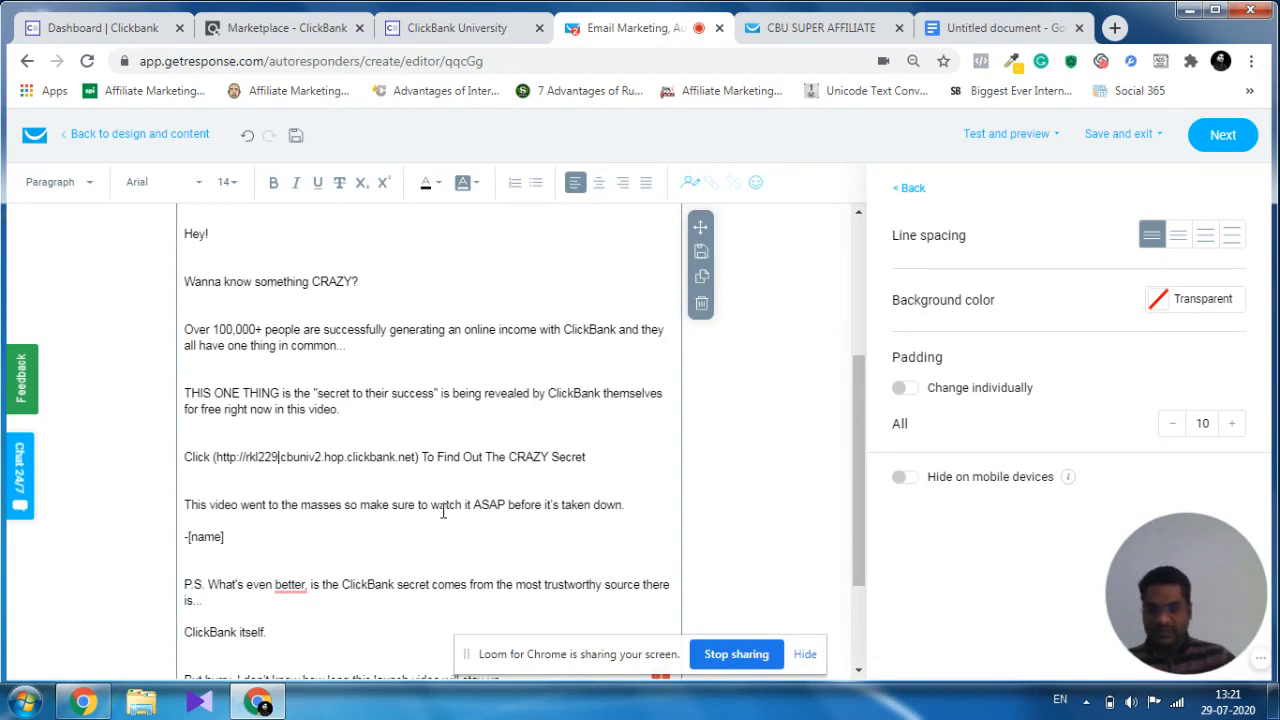
text(9.)
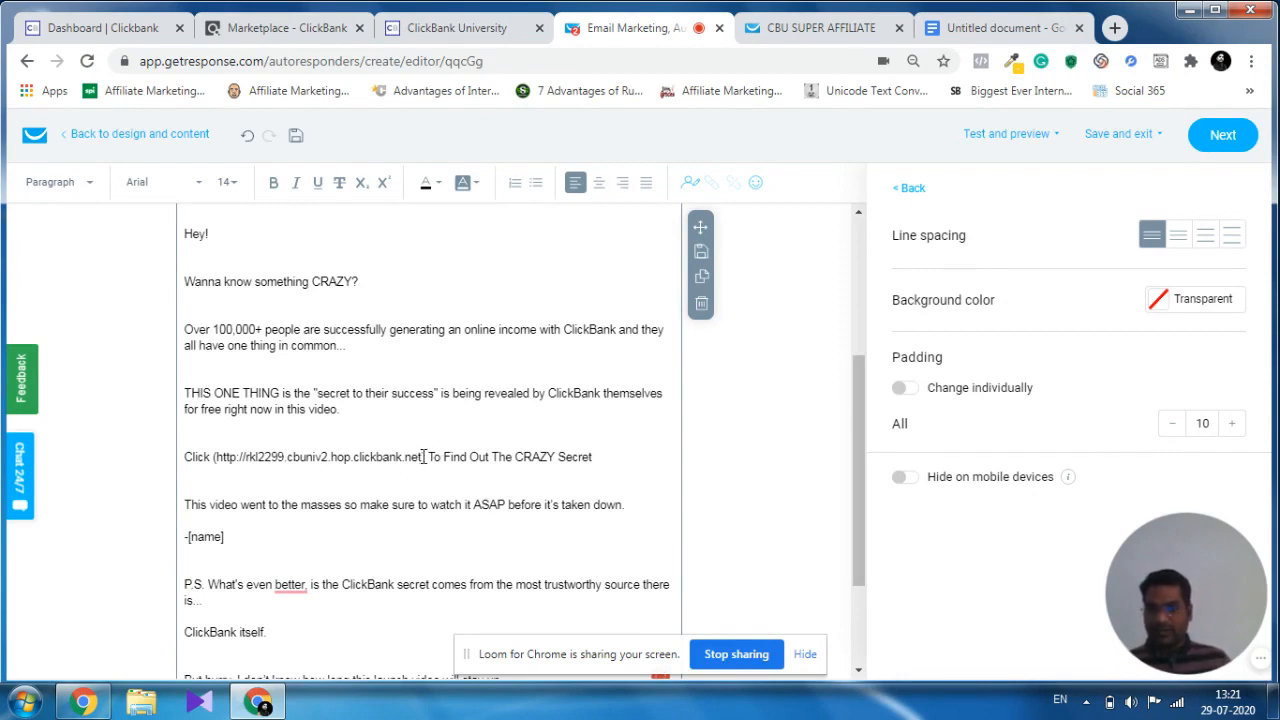
Copy the personalised affiliate link and add "!!" after "To Find Out The CRAZY Secret".
drag(424, 456, 216, 456)
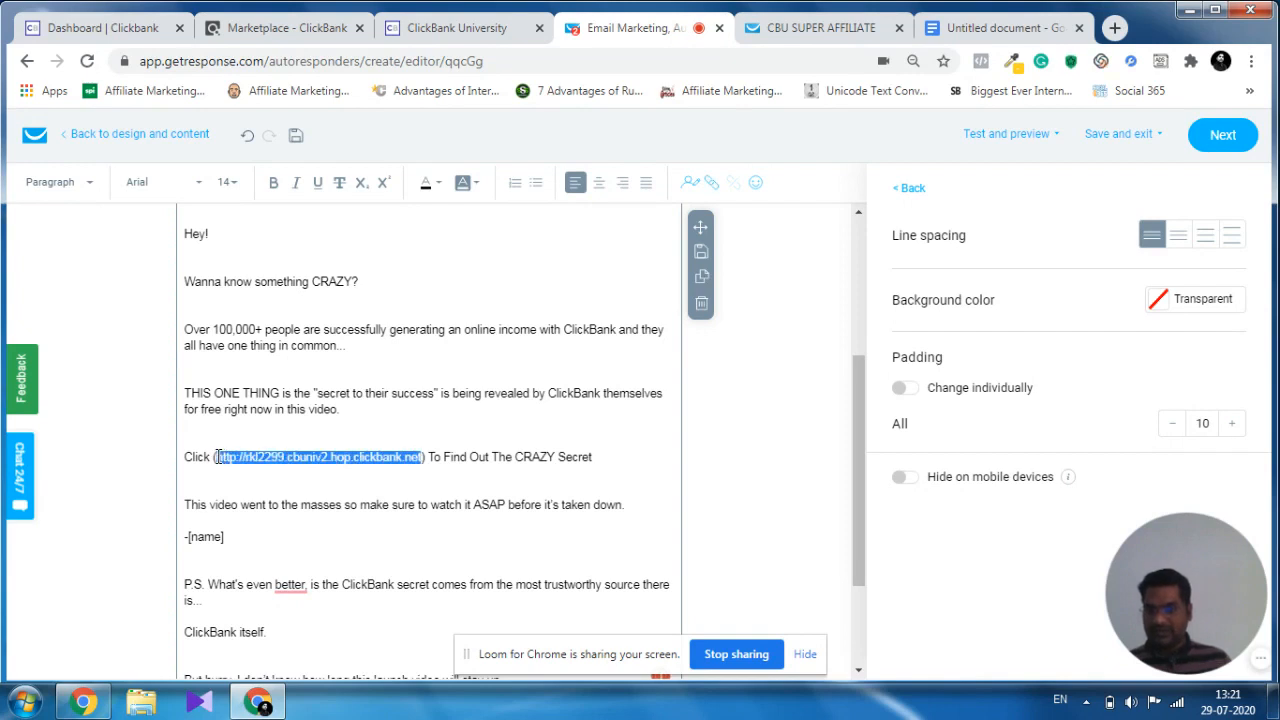
click(405, 484)
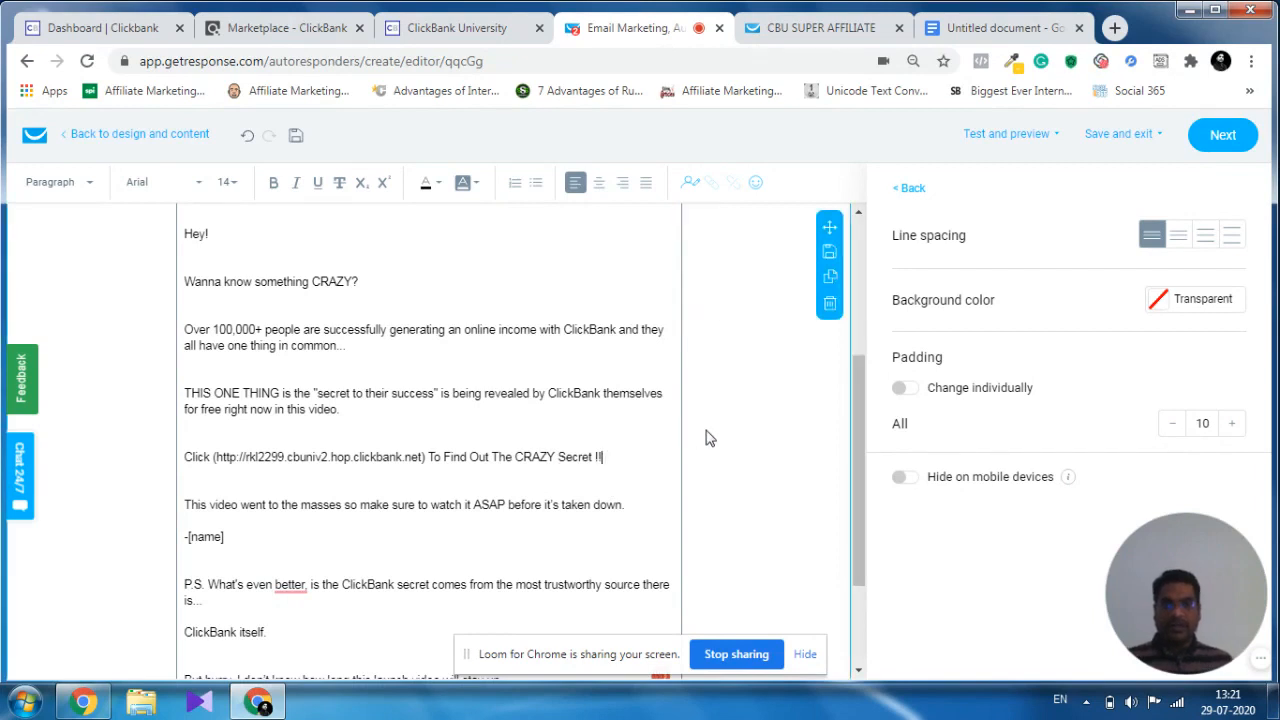
Link the banner image above "Hey!" to the copied affiliate link as a web address.
scroll(706, 437, up, 3)
click(662, 432)
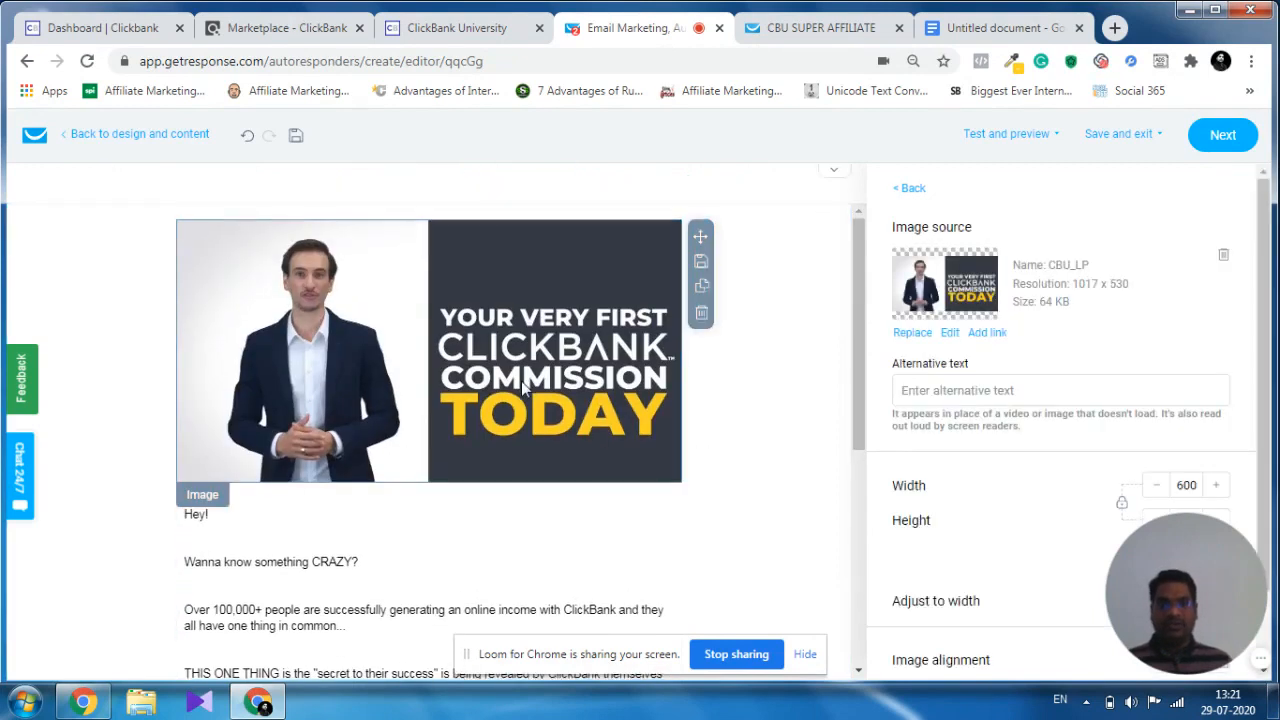
click(986, 336)
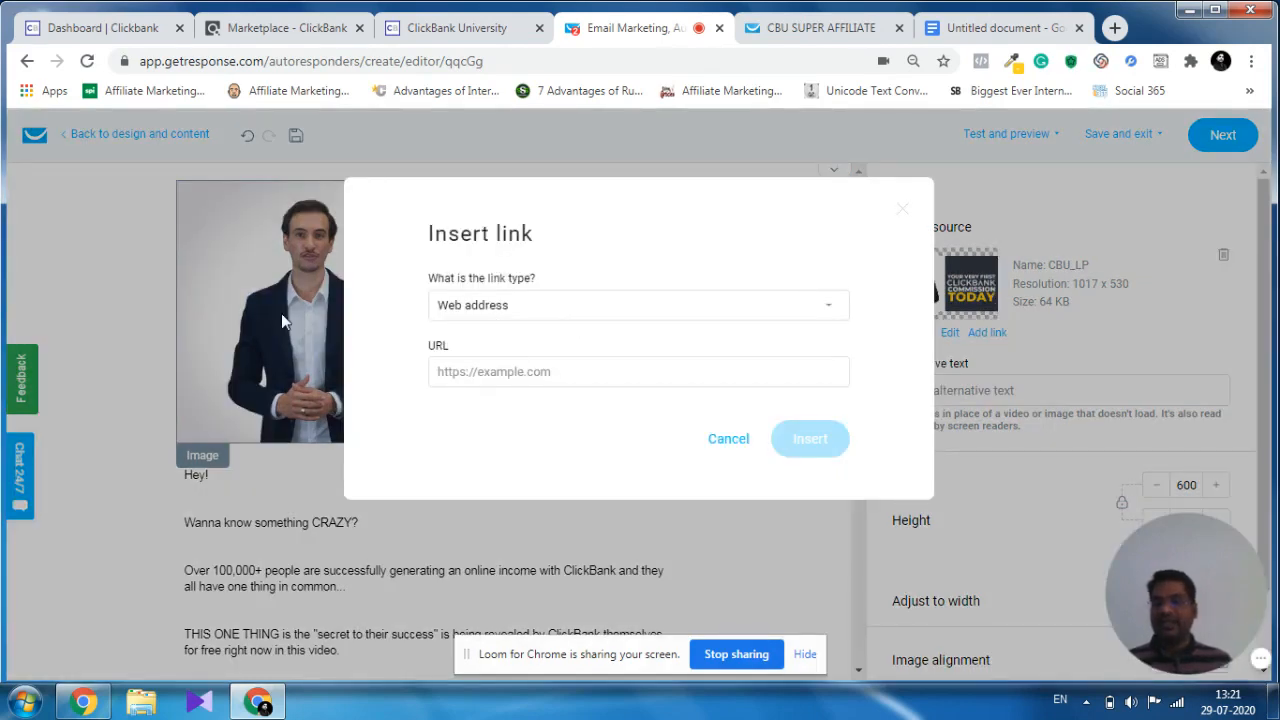
click(496, 374)
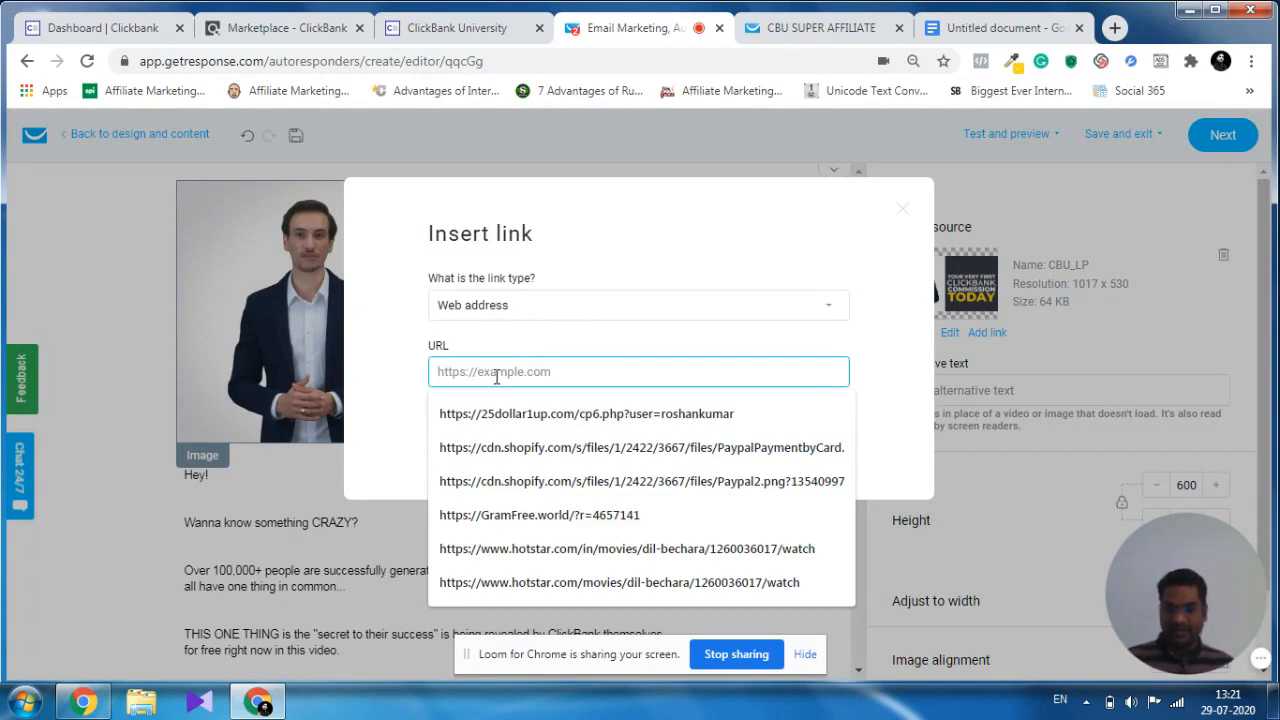
key(ctrl+v)
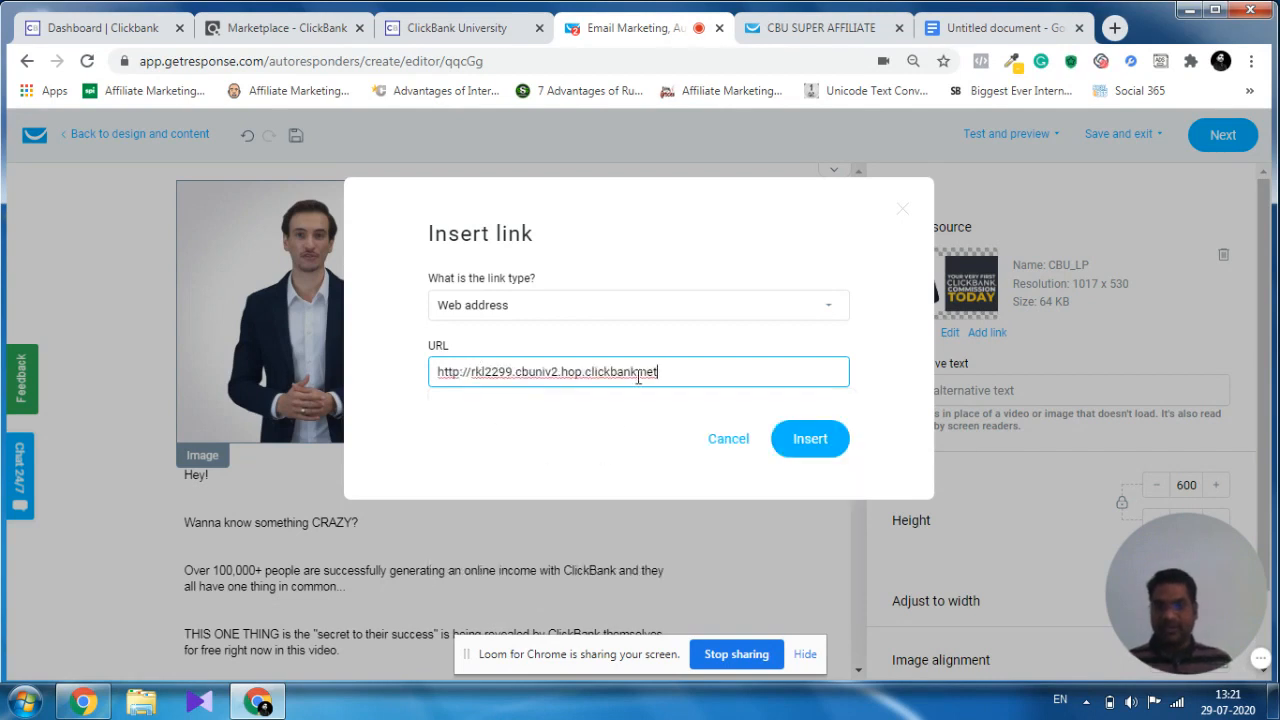
click(824, 447)
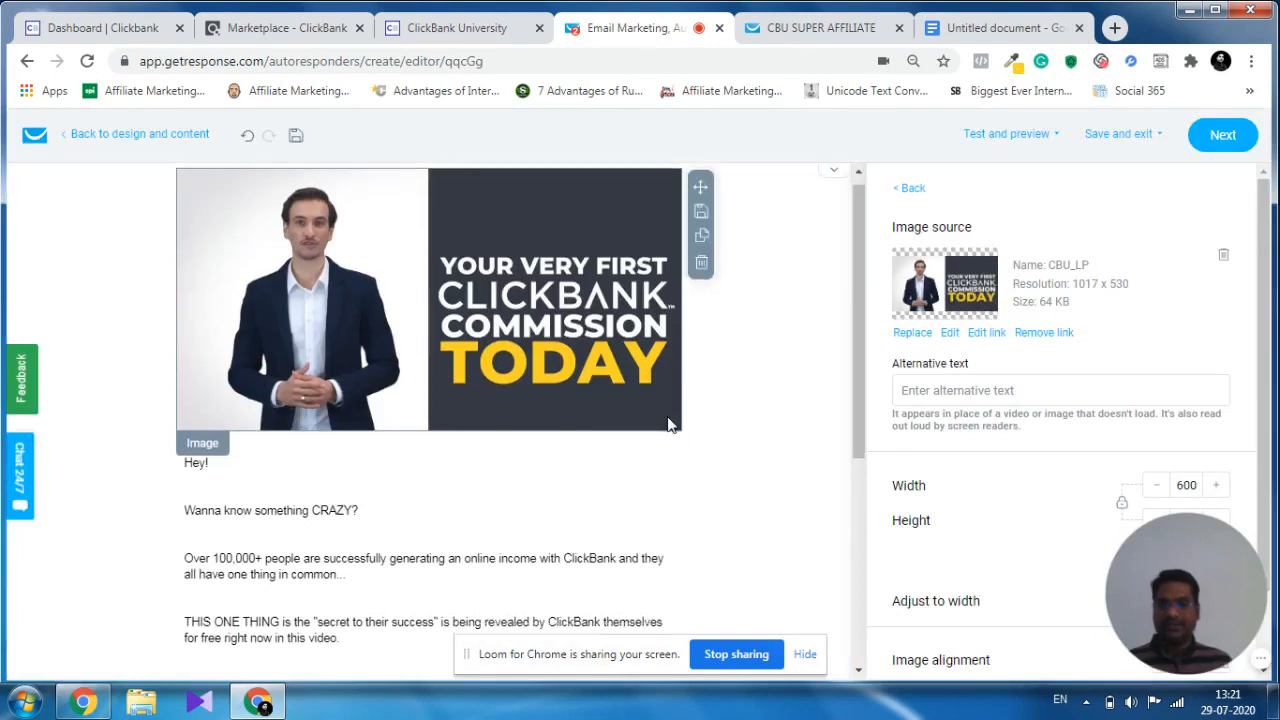
Look over the finished message and run a spam check on it.
scroll(669, 417, down, 4)
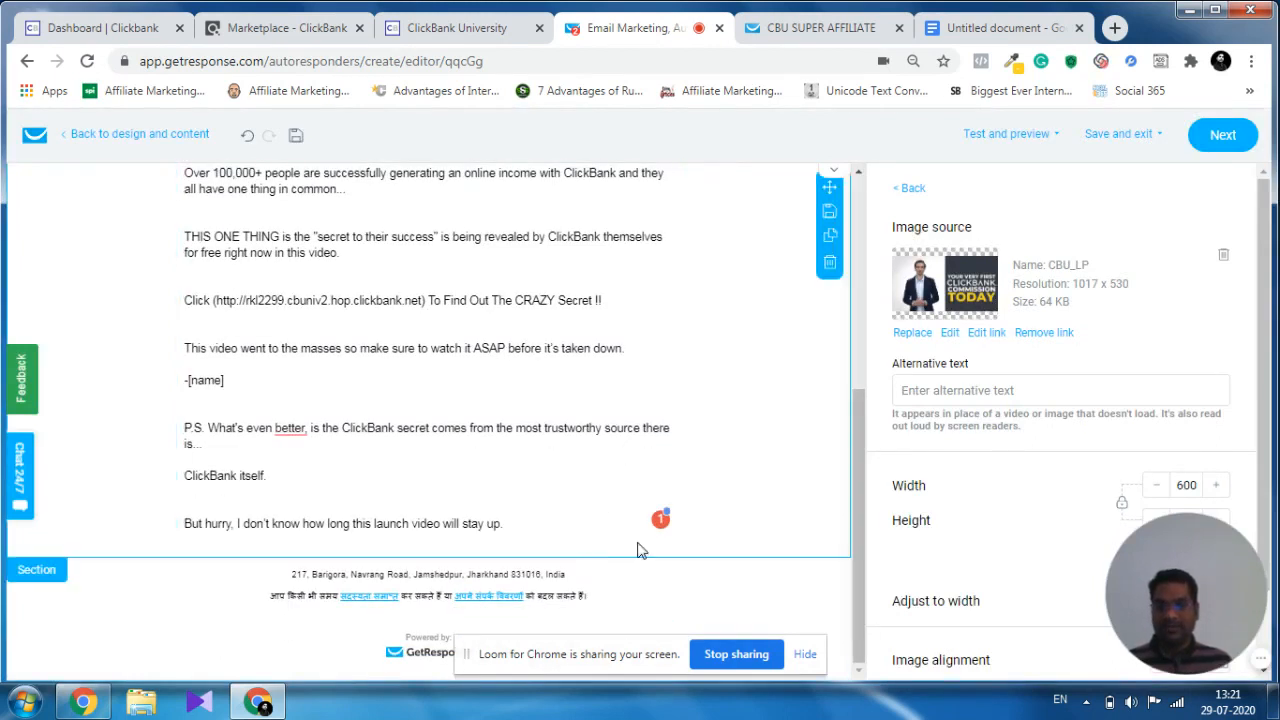
scroll(659, 435, up, 4)
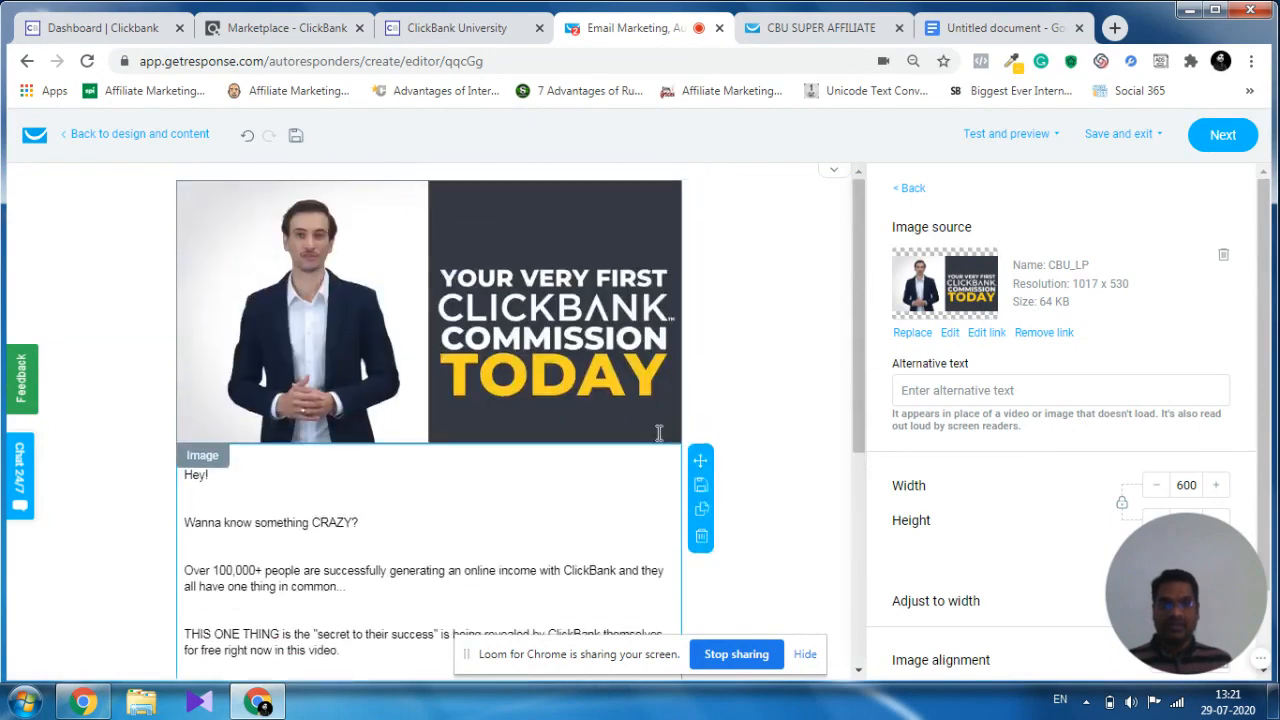
click(1057, 146)
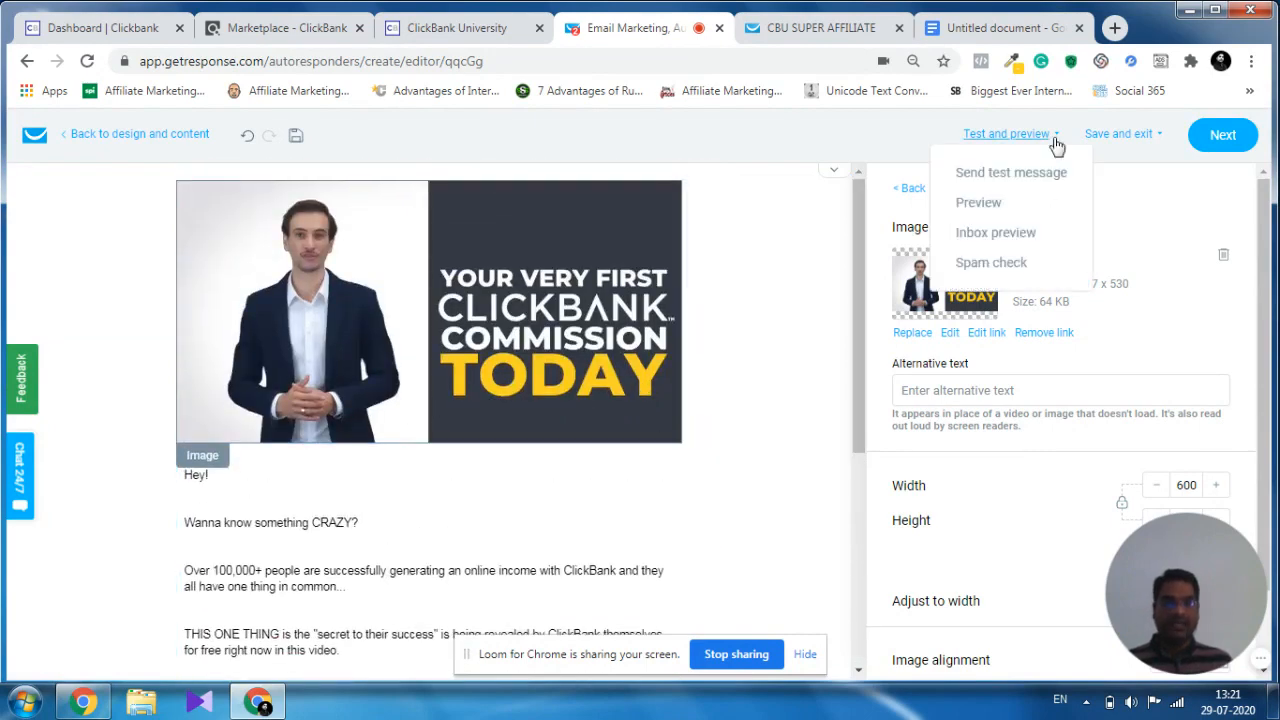
click(1015, 267)
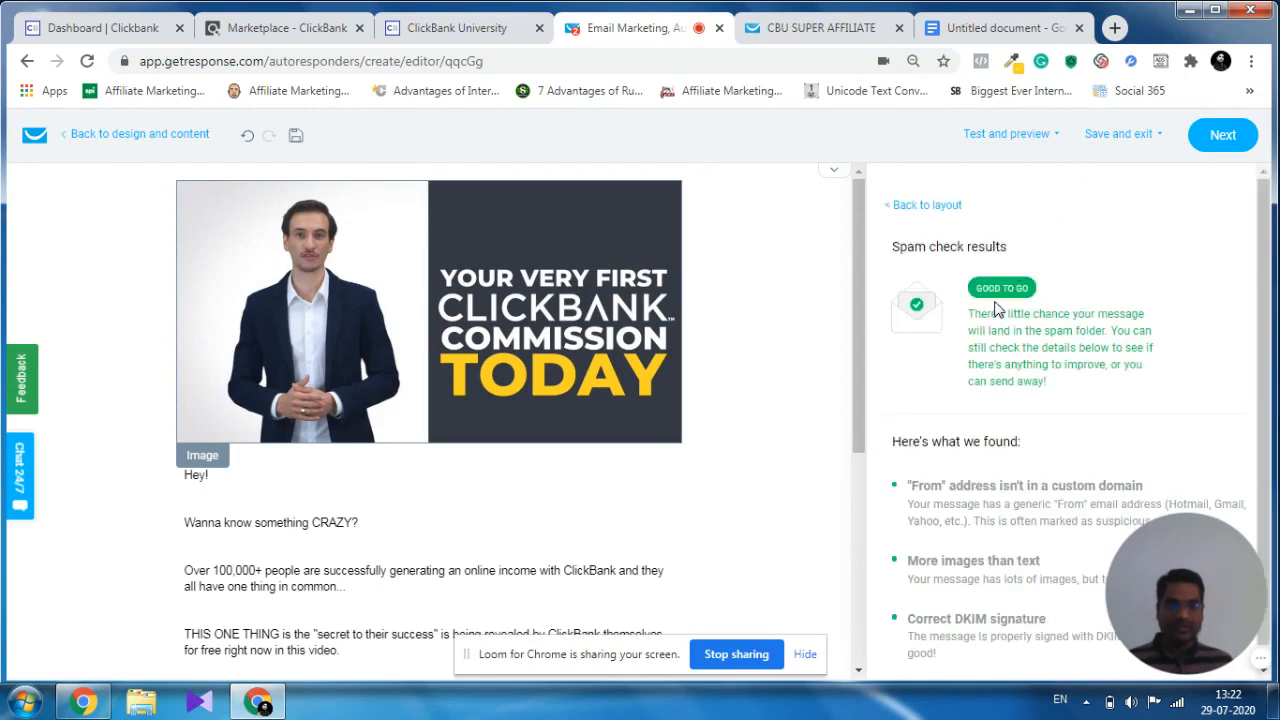
scroll(765, 333, down, 4)
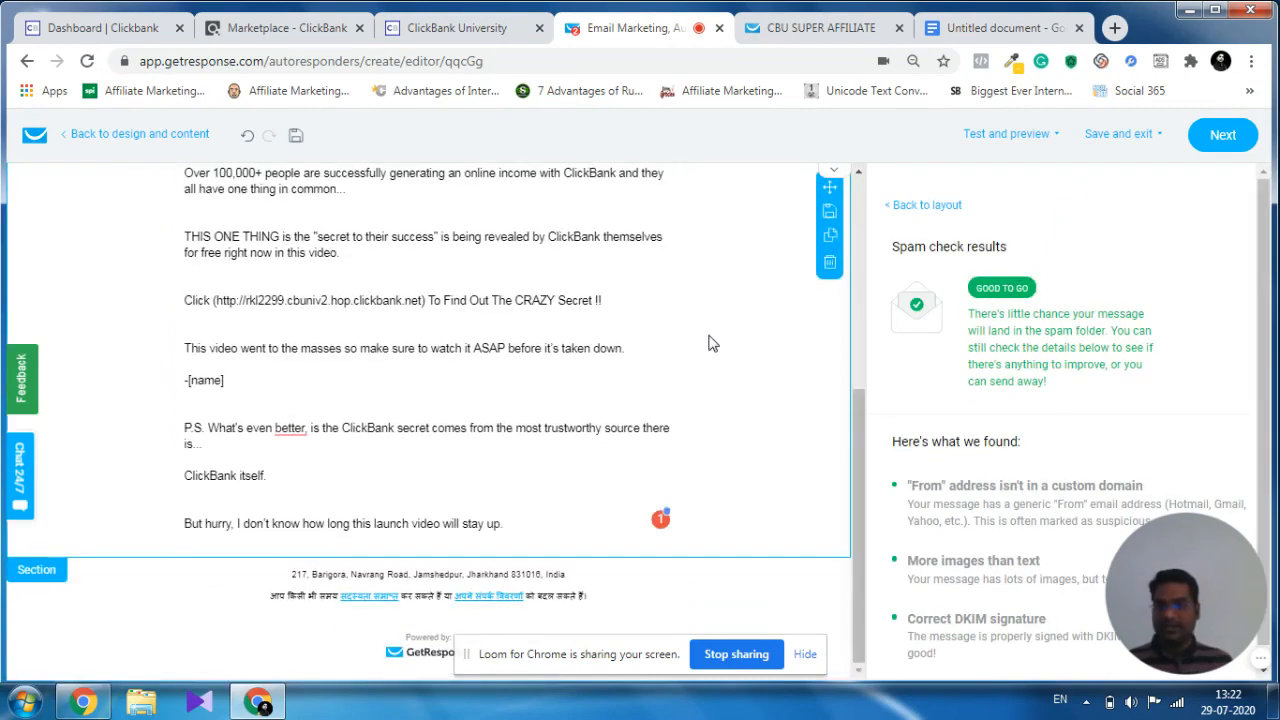
scroll(475, 488, up, 3)
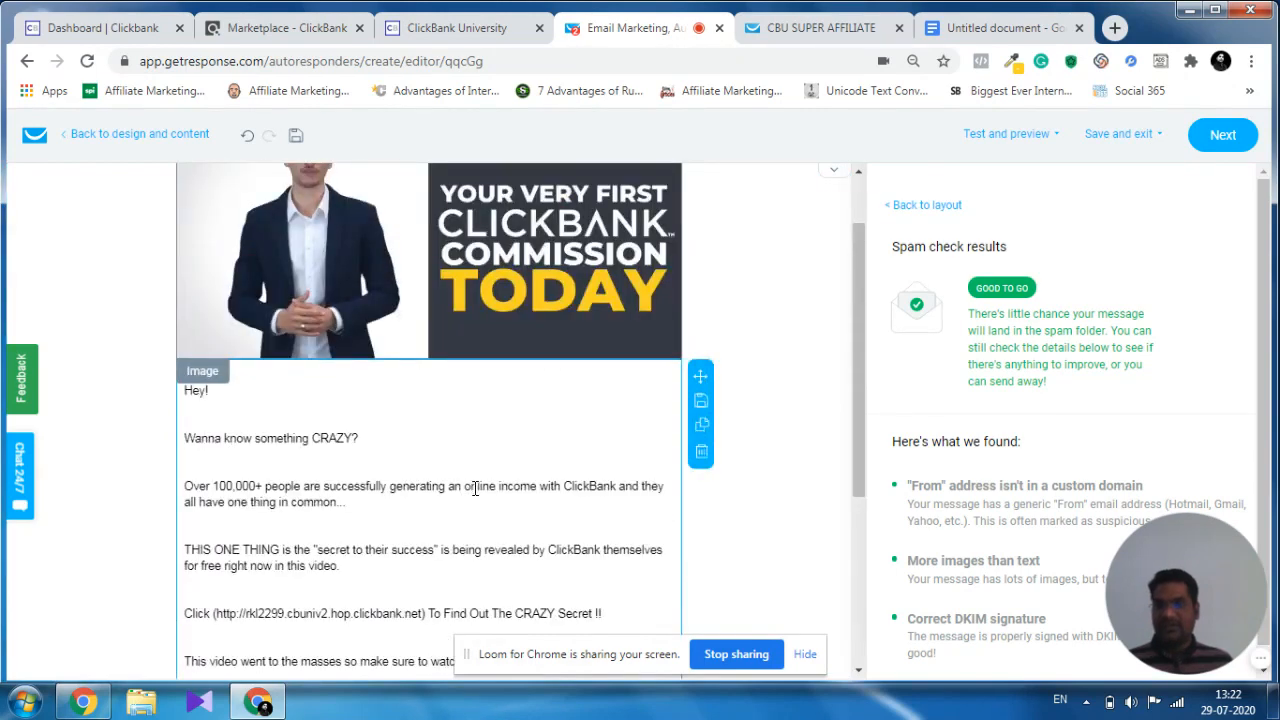
Proceed to the autoresponder's settings page, review the day 1 setup, and save and publish the autoresponder.
click(1212, 143)
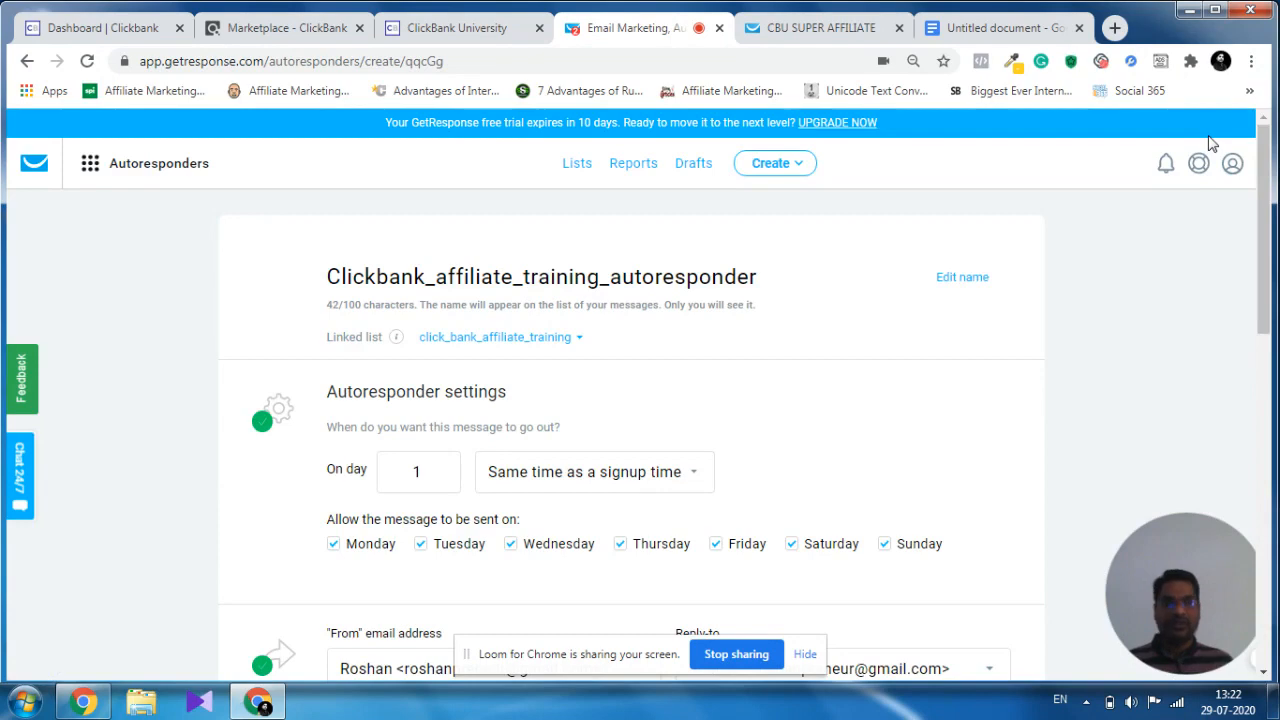
scroll(523, 317, down, 3)
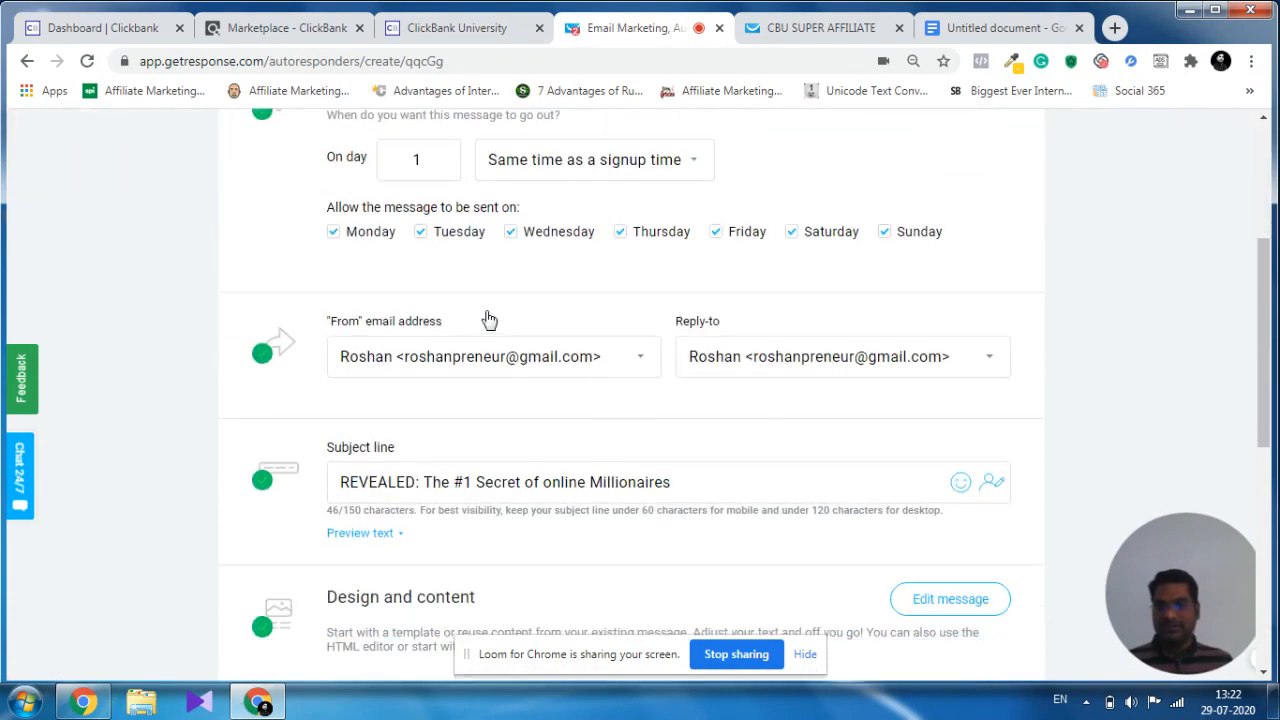
scroll(489, 318, down, 6)
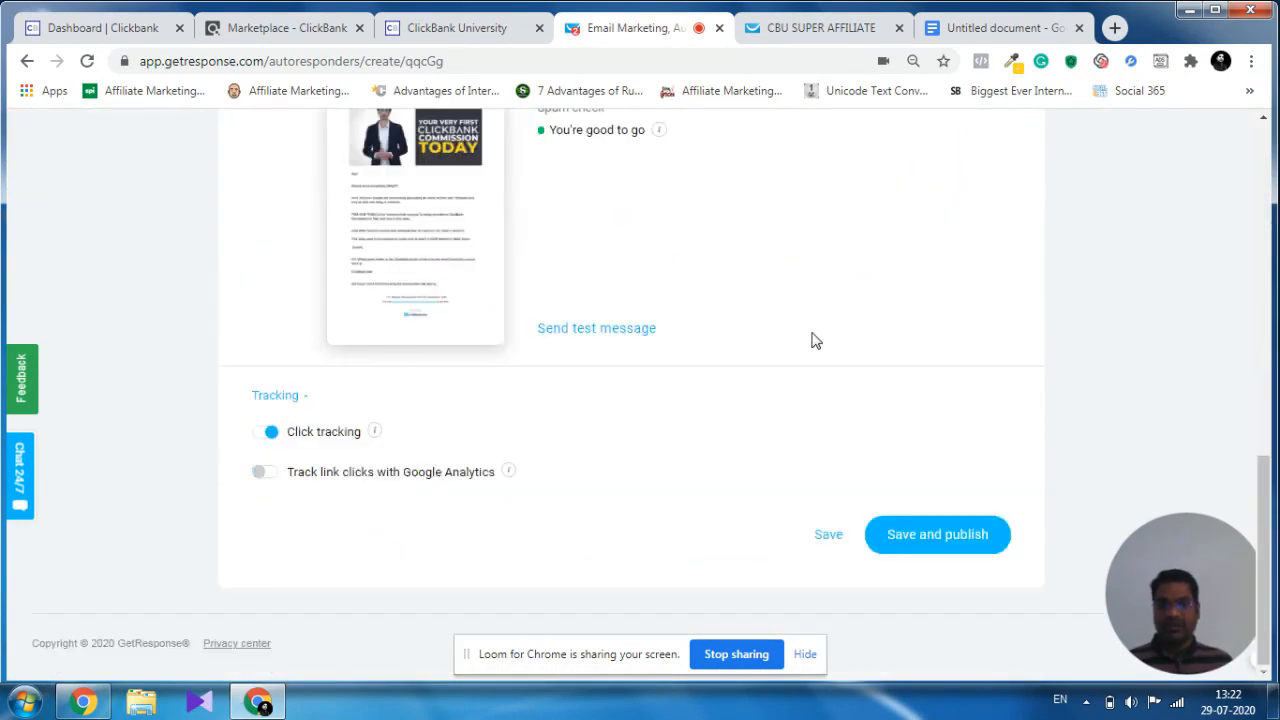
scroll(812, 341, up, 8)
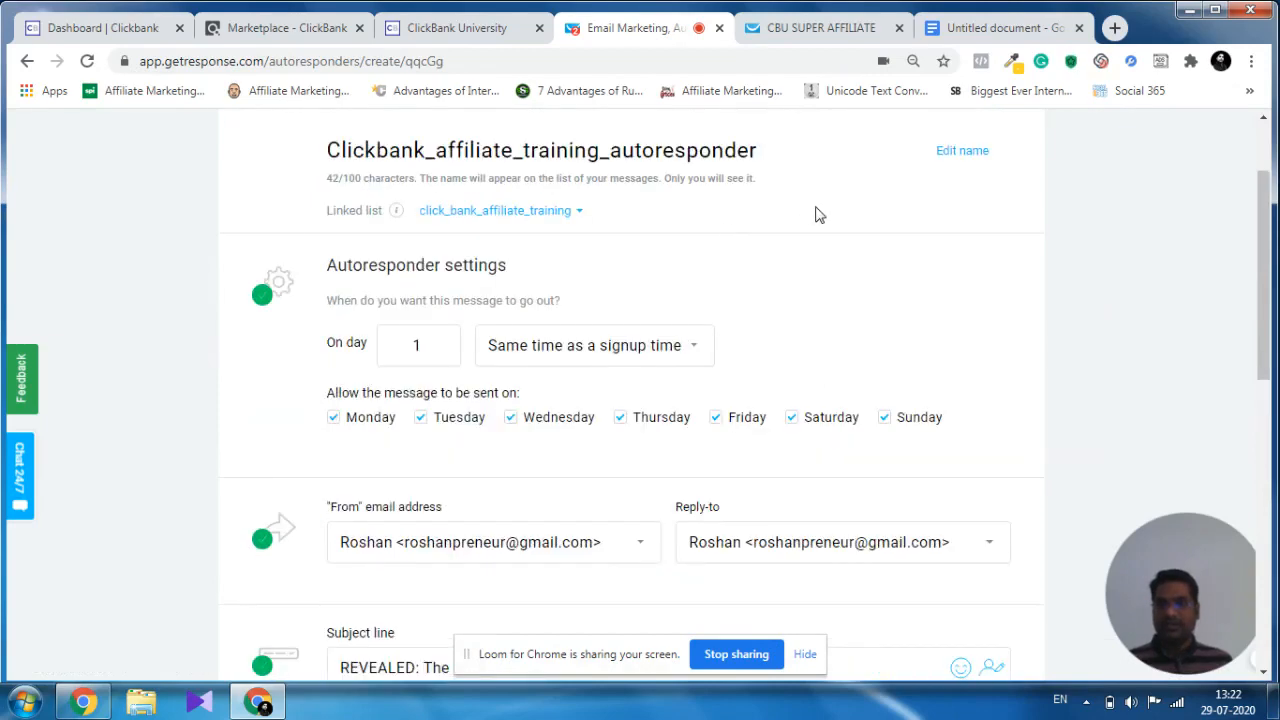
scroll(837, 249, down, 8)
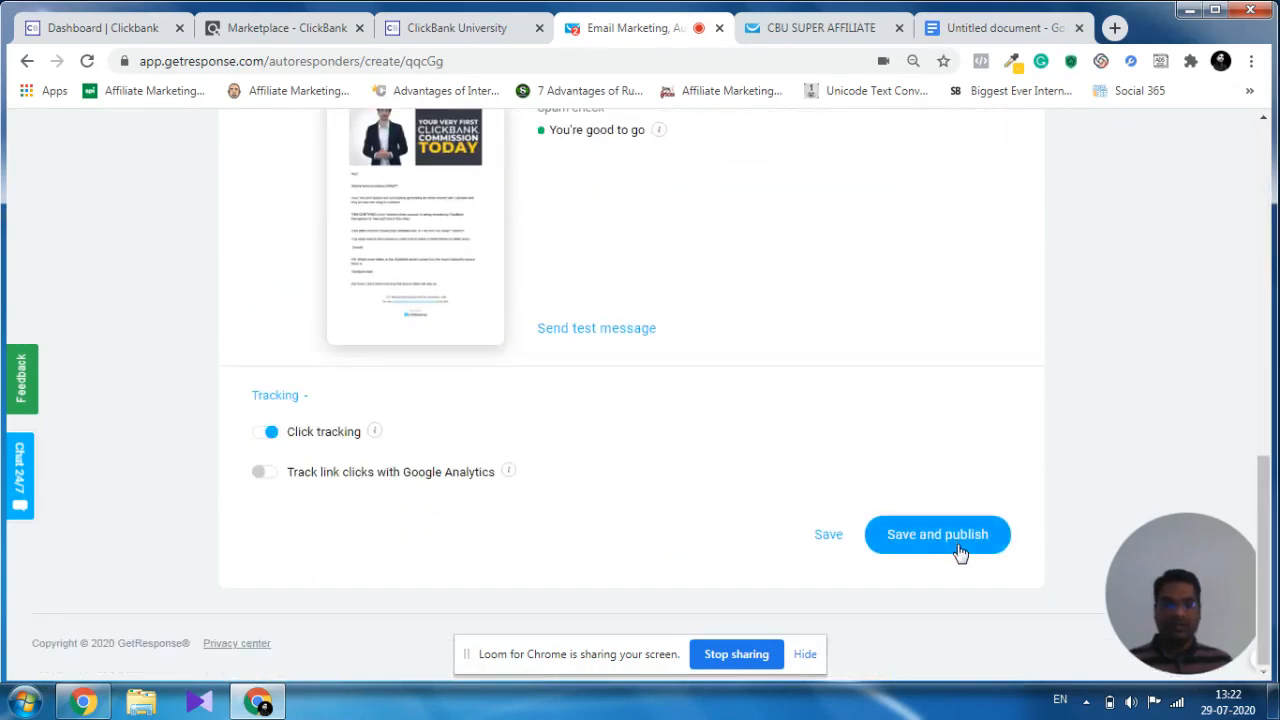
click(958, 549)
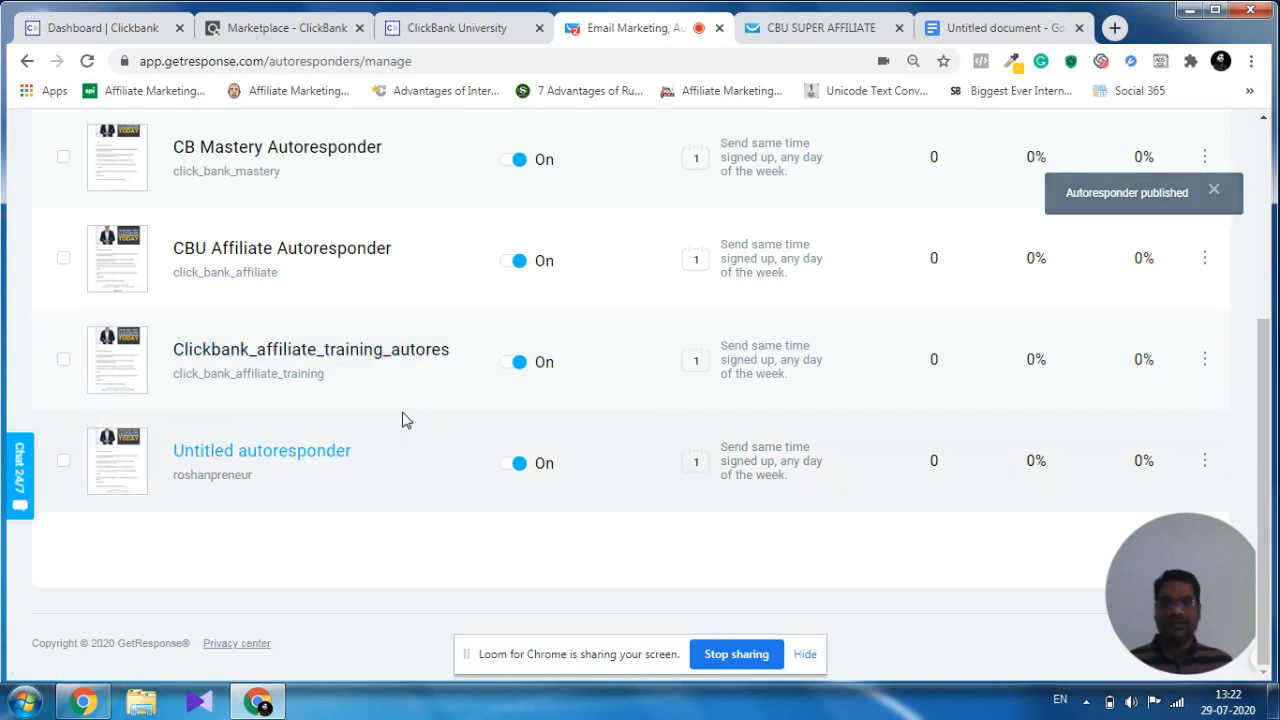
Switch to the Google Docs outline and review the list, autoresponder and message items and the STEP 3 landing pages line.
click(1032, 36)
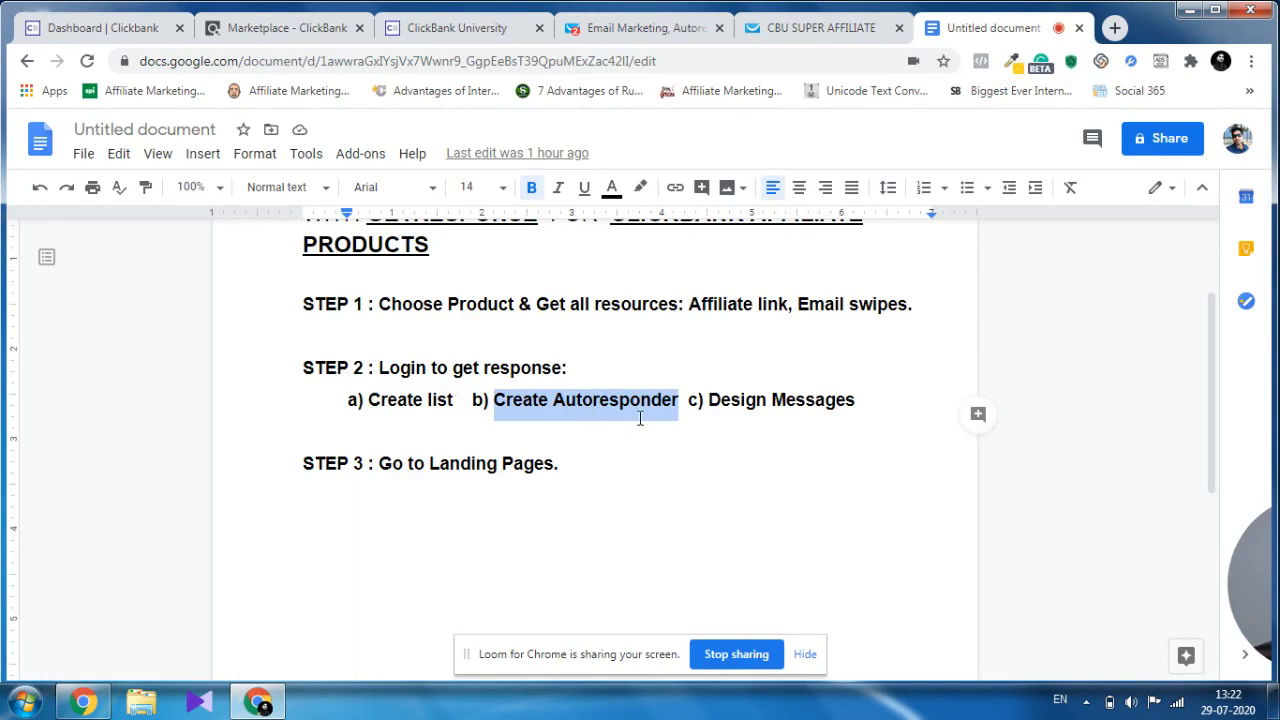
click(679, 400)
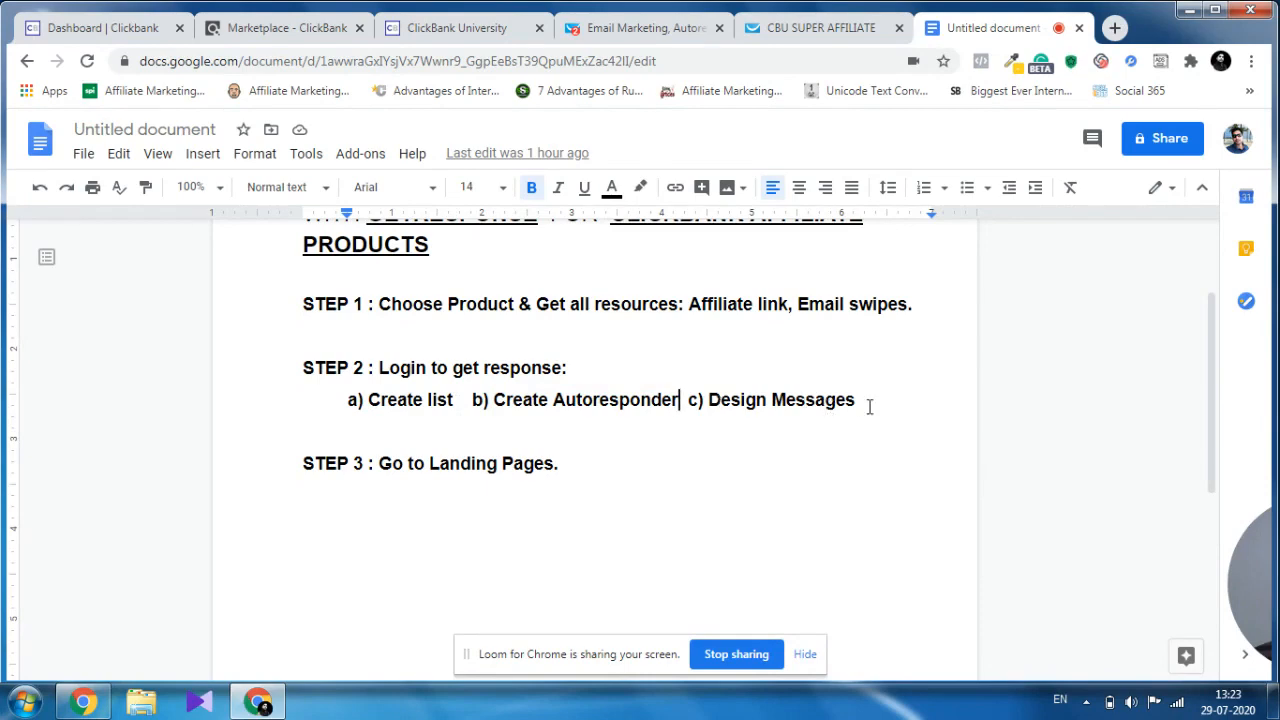
scroll(869, 406, down, 2)
scroll(548, 365, up, 2)
drag(303, 463, 363, 463)
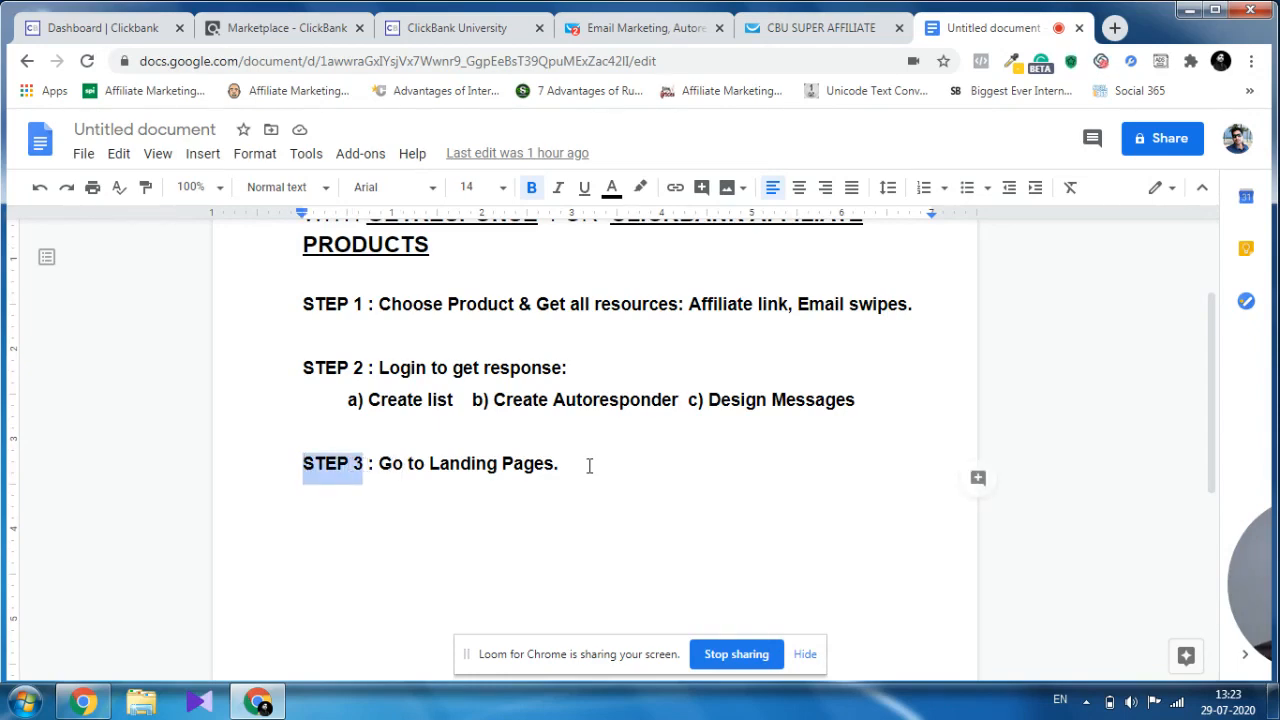
Switch to GetResponse, go to the landing pages section and start creating a new landing page.
click(649, 30)
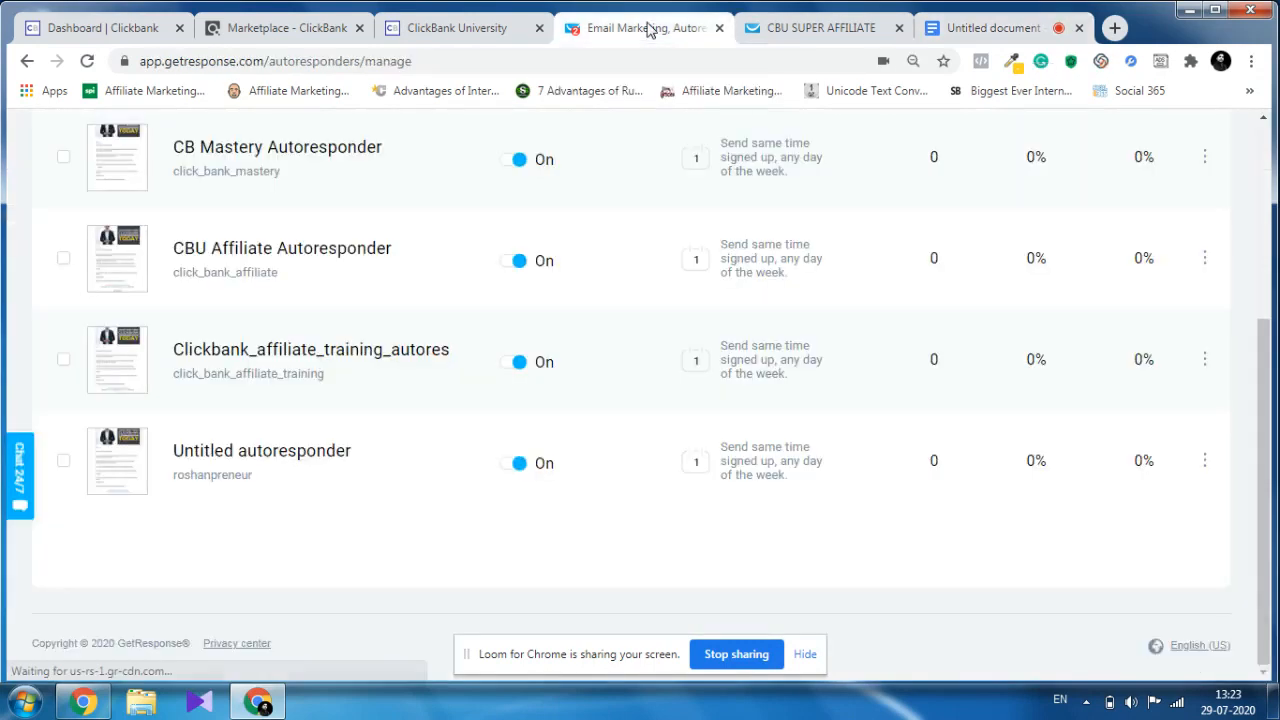
scroll(674, 263, up, 3)
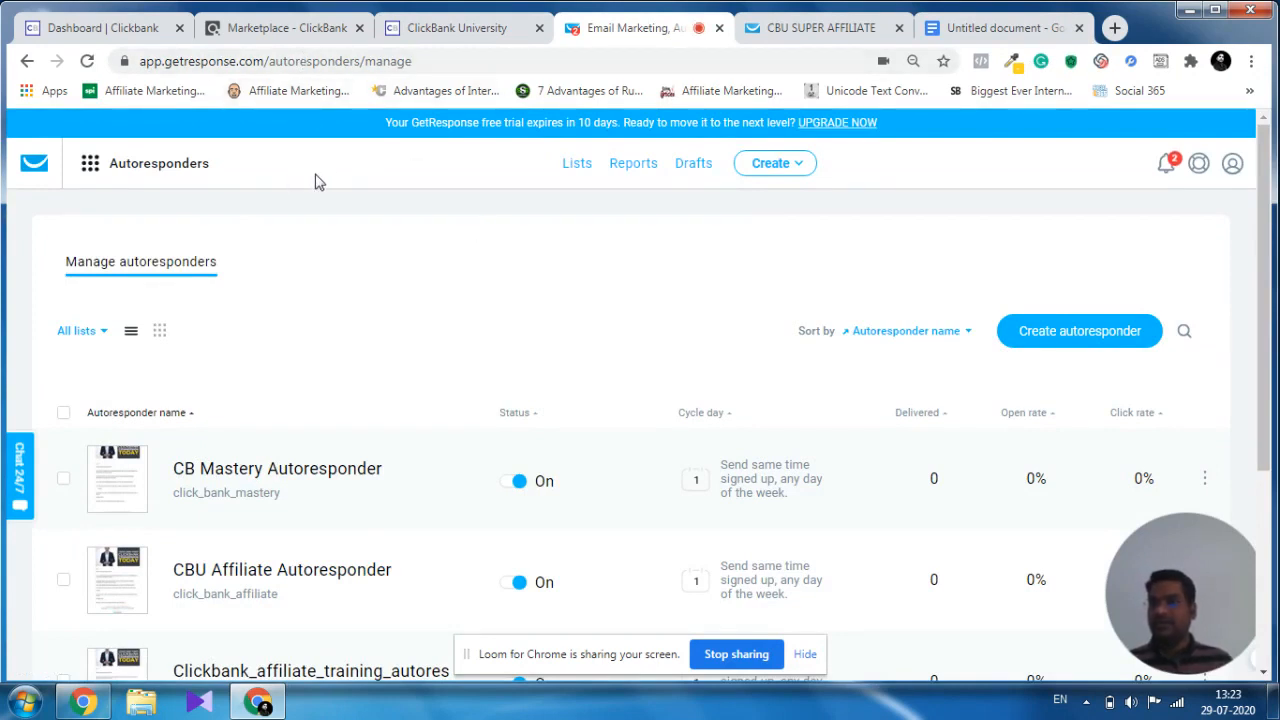
click(90, 168)
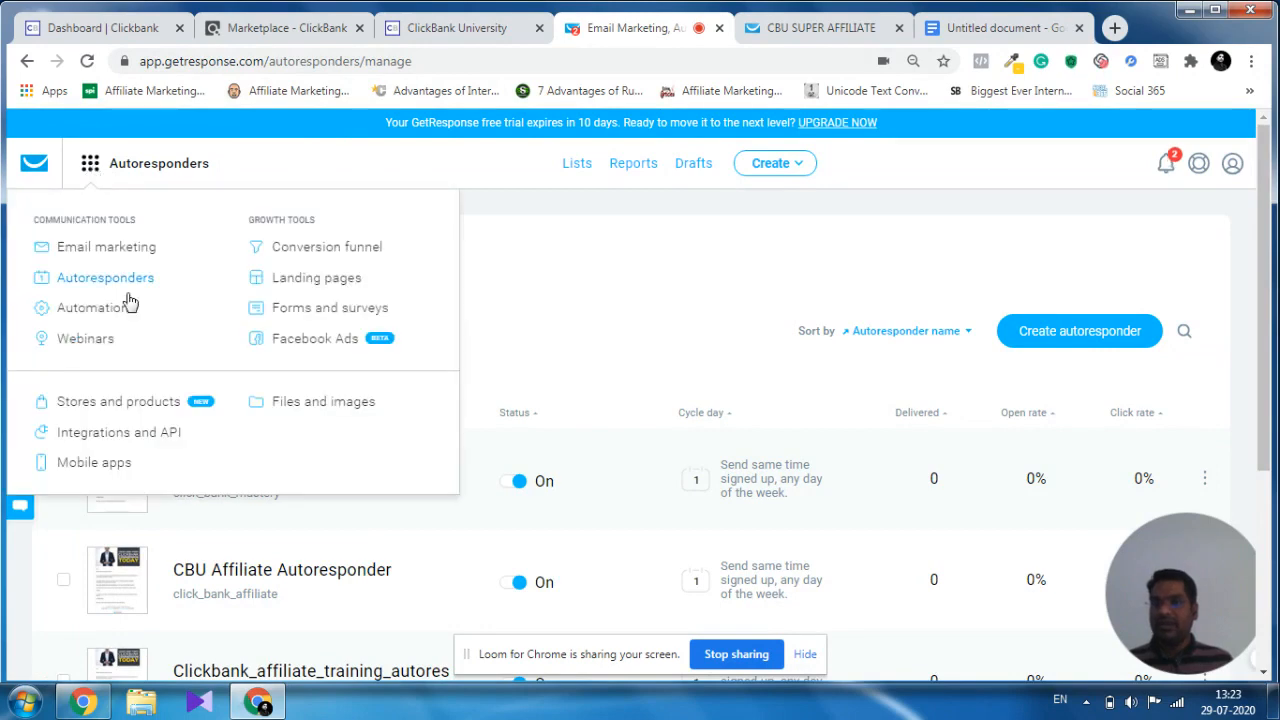
click(308, 285)
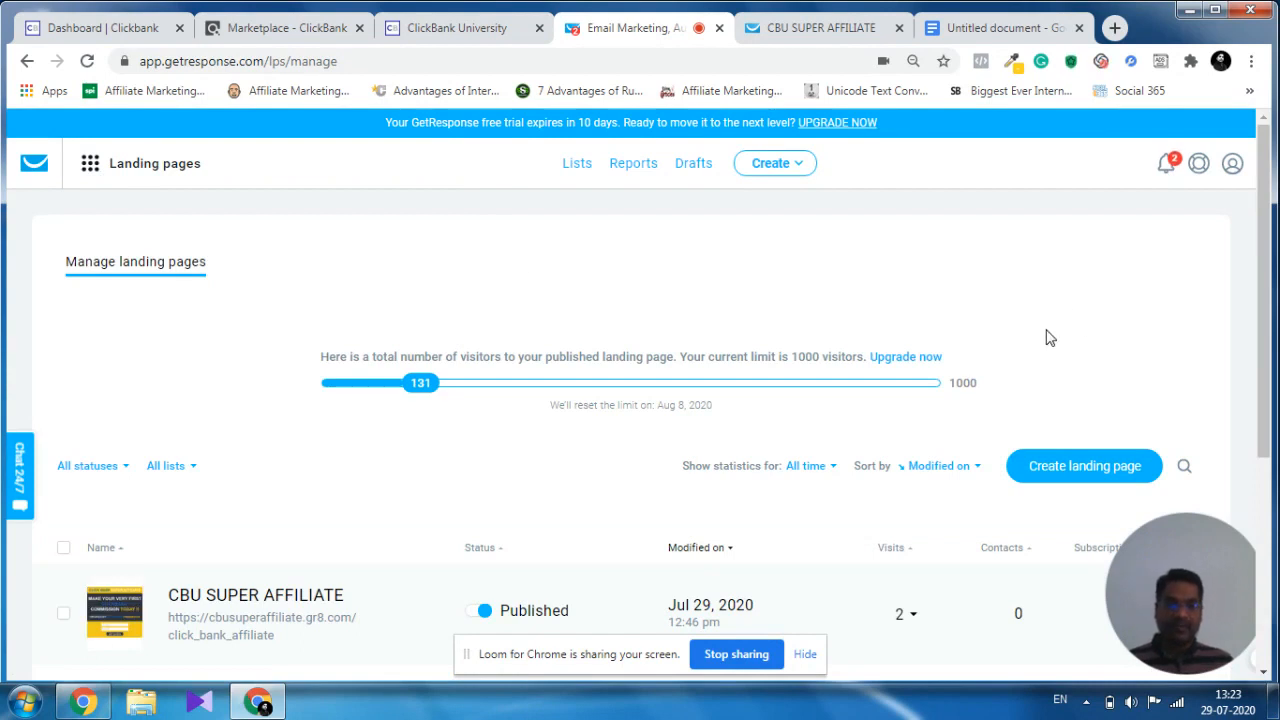
click(1086, 468)
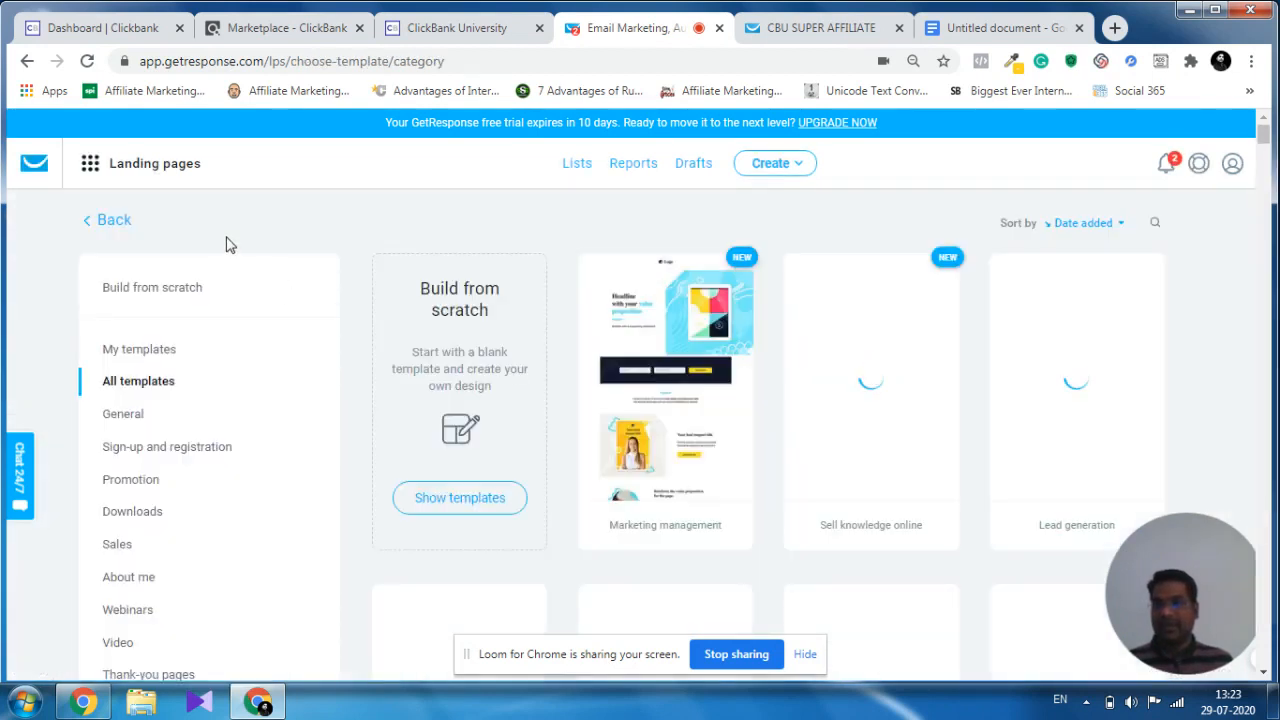
Choose Plain Template 10 from the build-from-scratch templates.
click(165, 291)
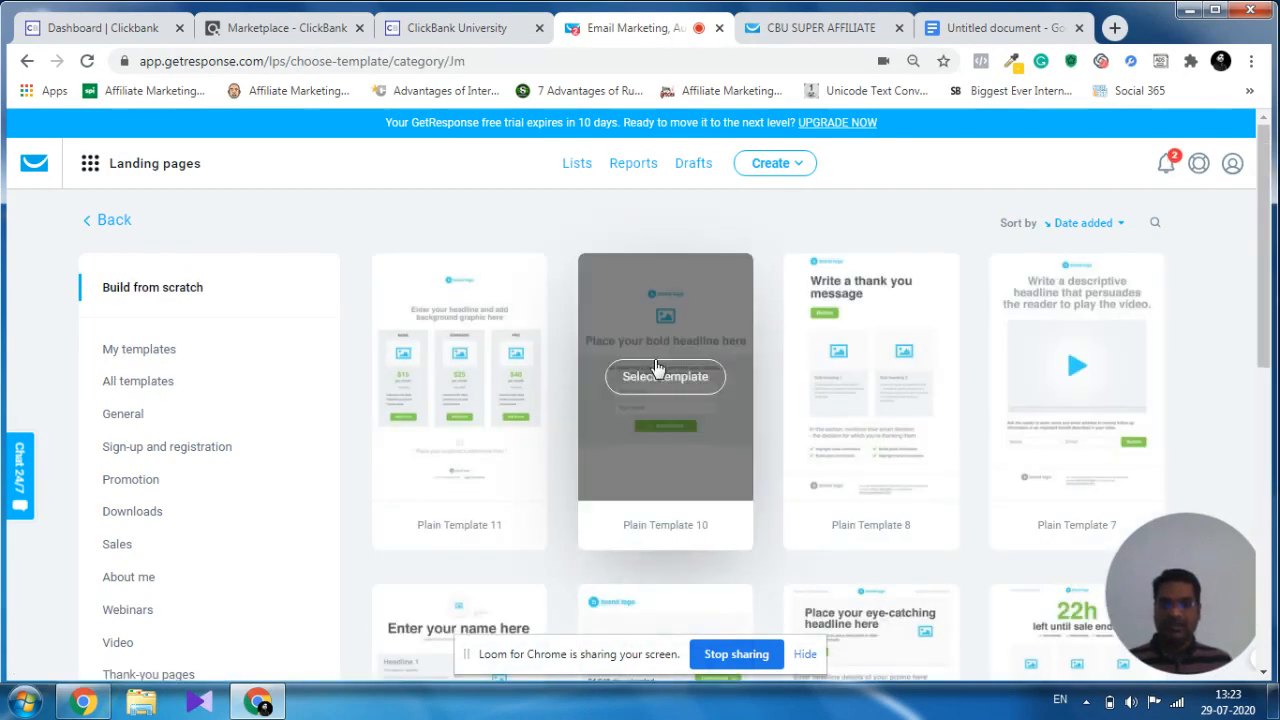
mouse_move(697, 426)
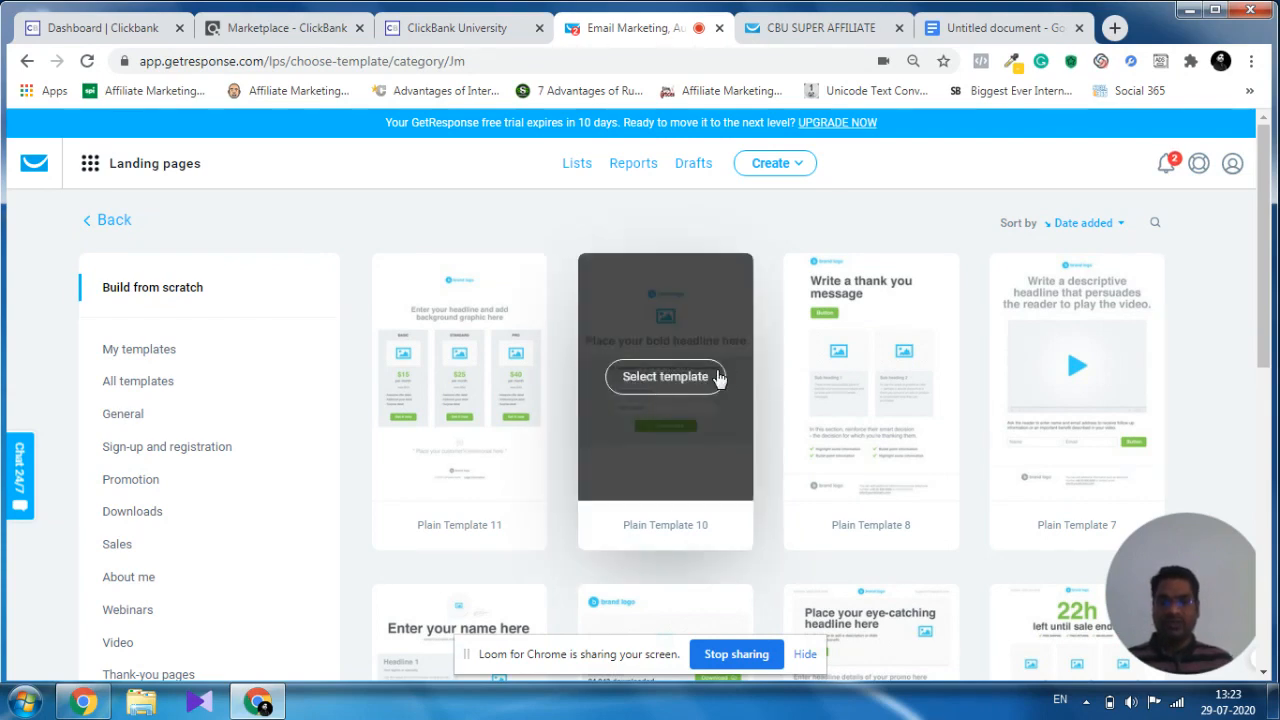
click(652, 378)
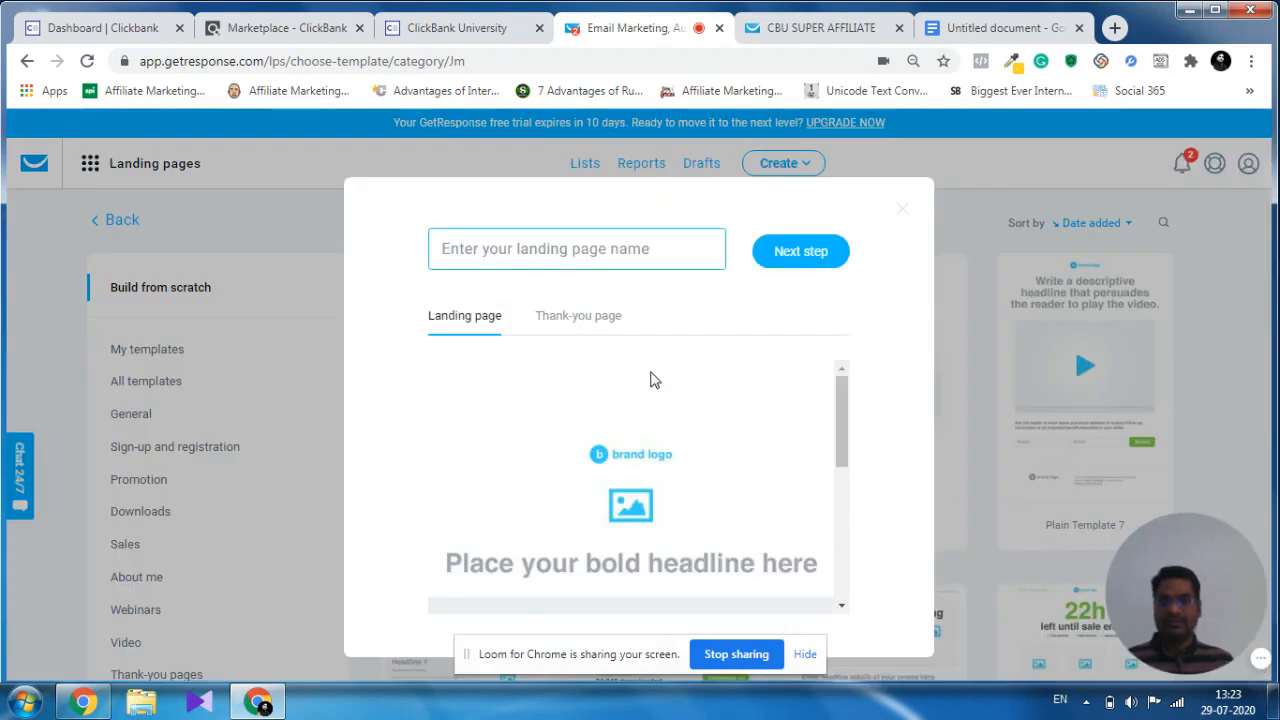
Name the landing page "ClickBank Affiliate Training" and proceed to the page editor.
click(589, 248)
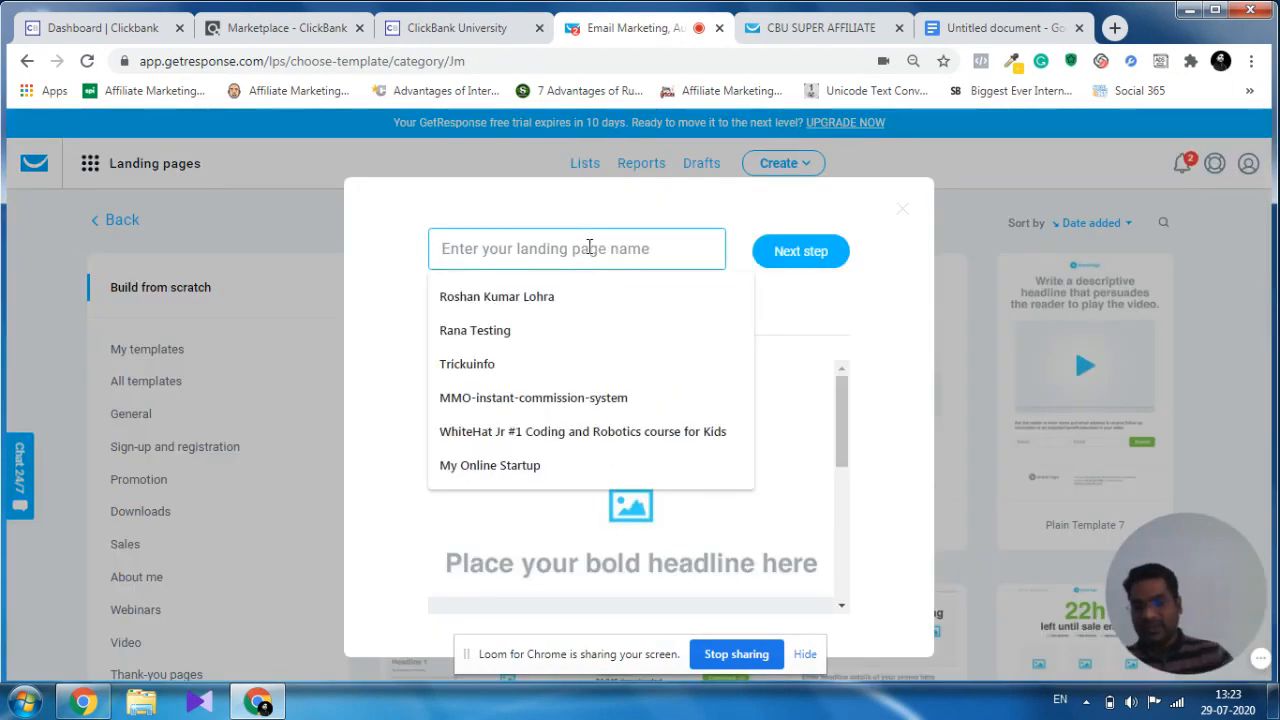
text(Cli)
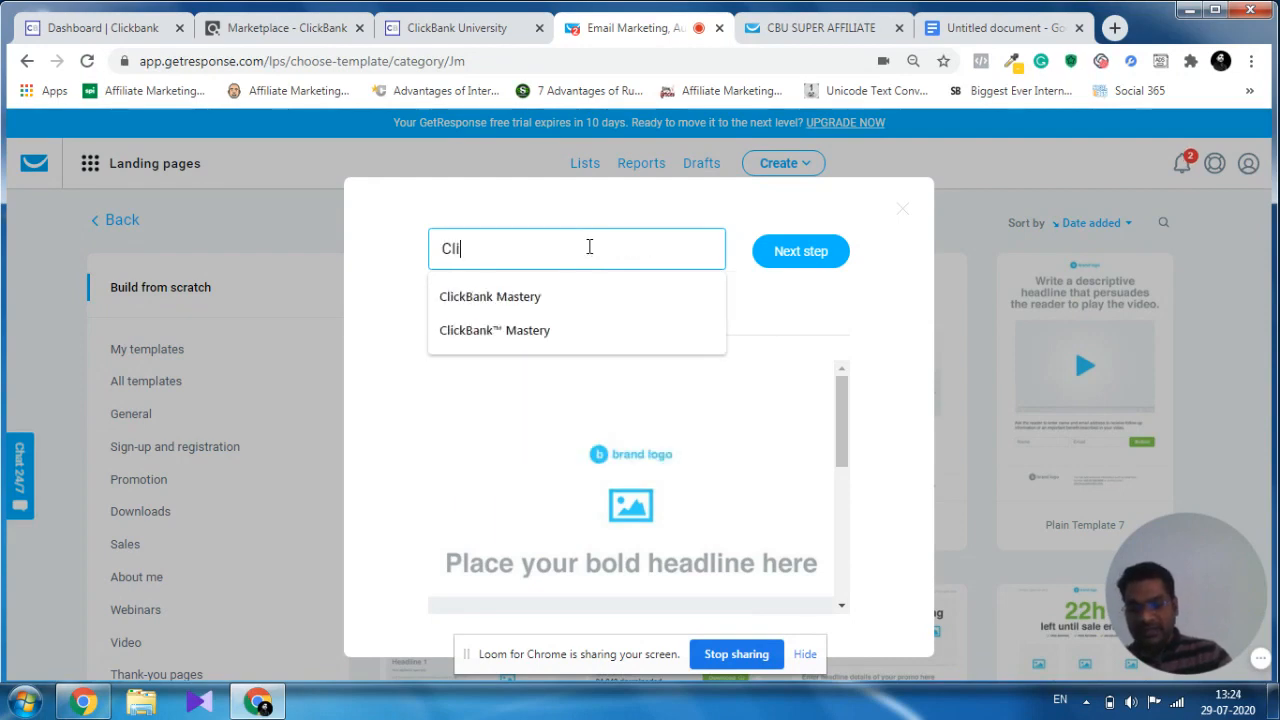
text(ckB)
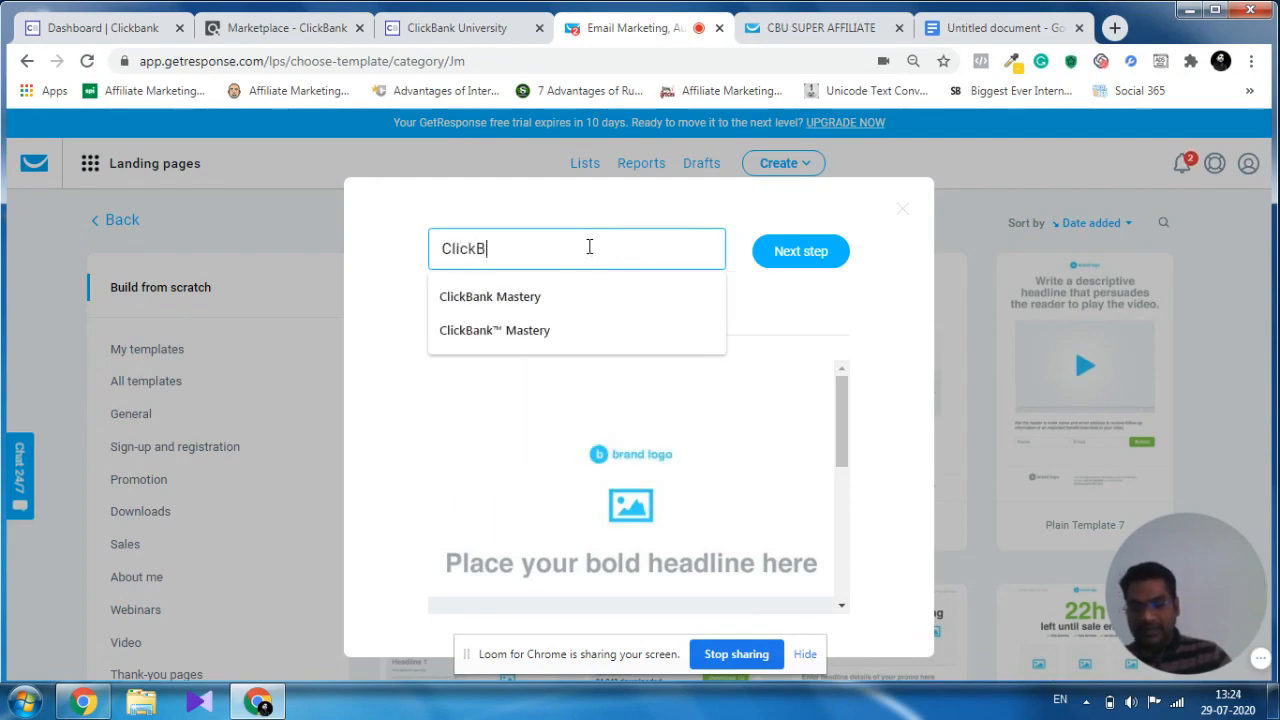
text(ank )
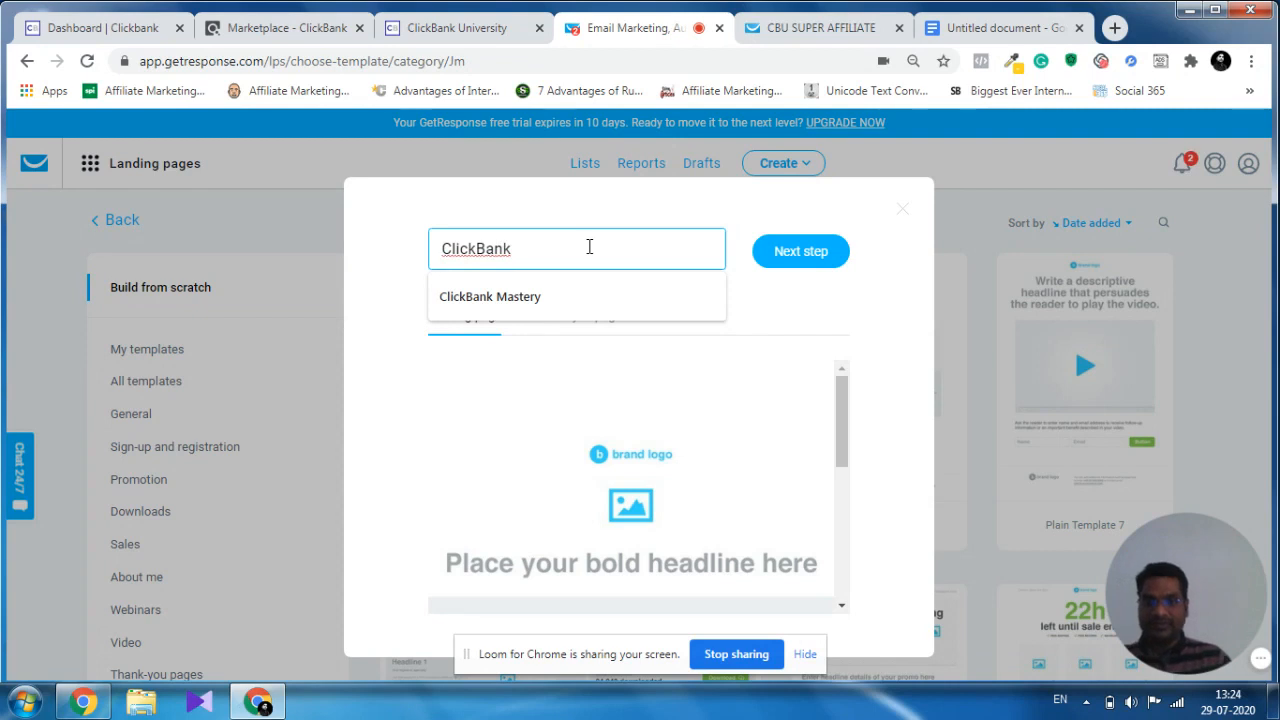
text(A)
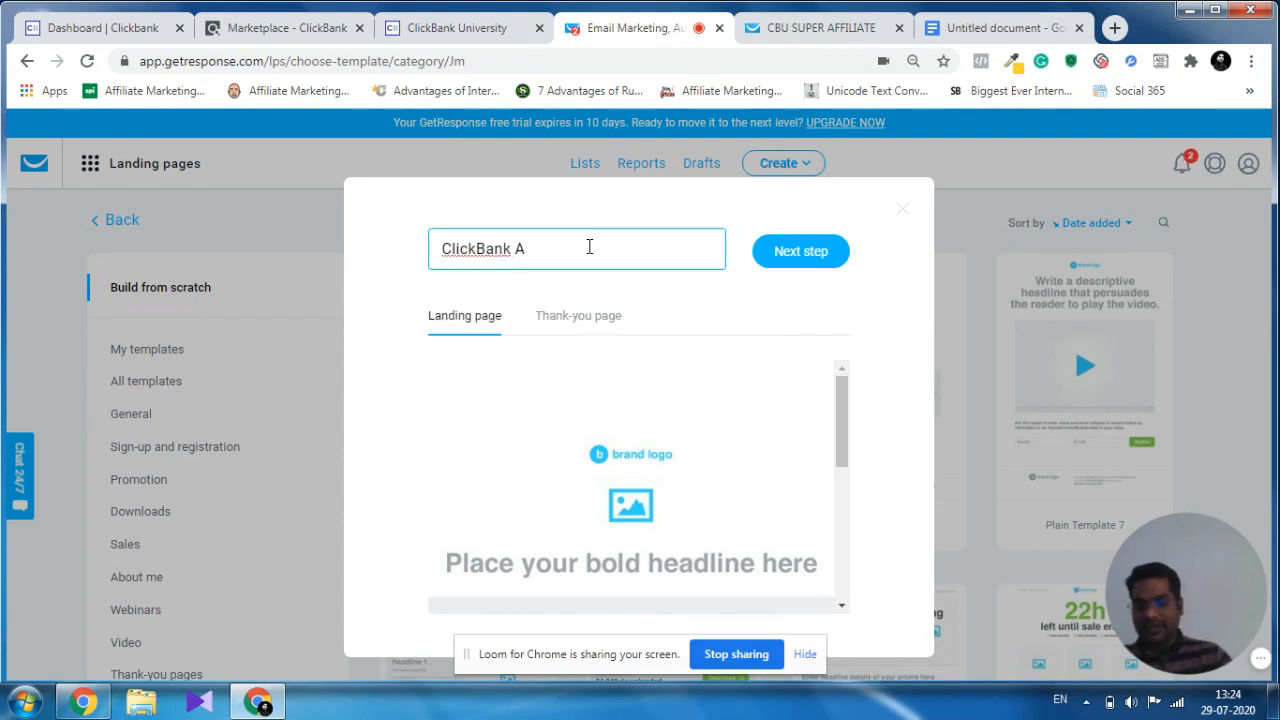
text(ffiliate)
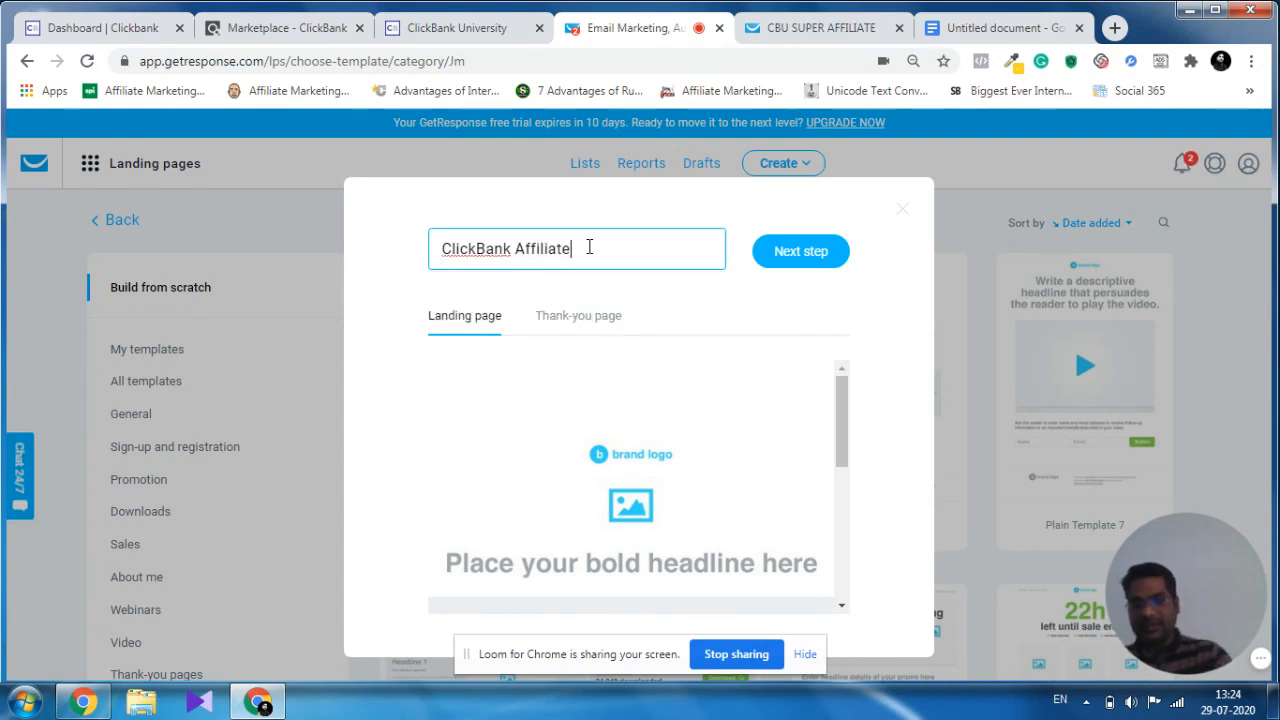
text( Trai)
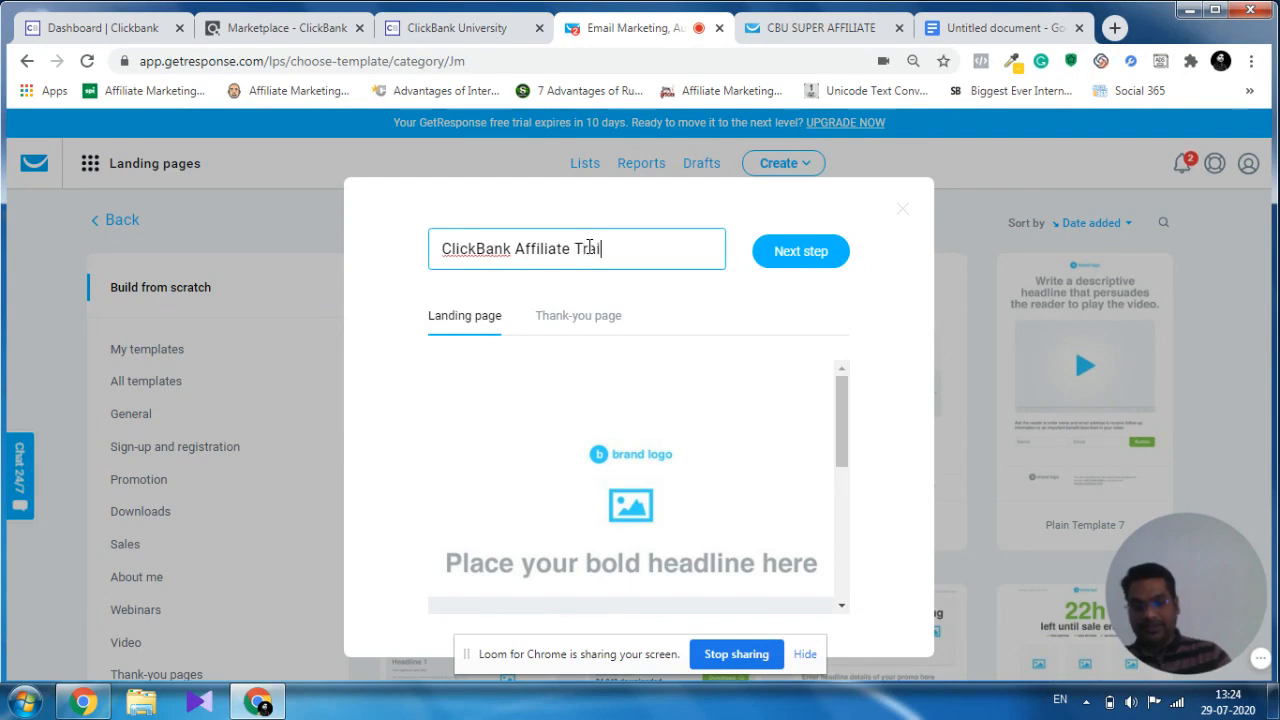
text(ning)
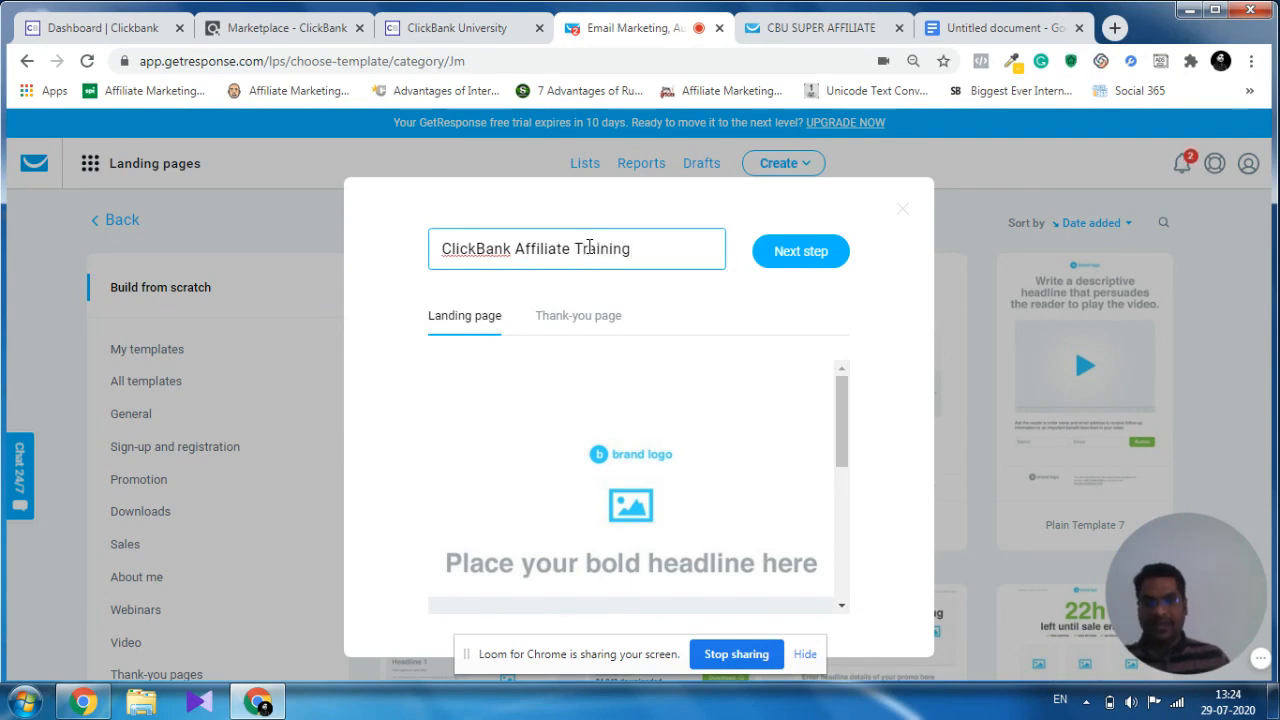
click(796, 253)
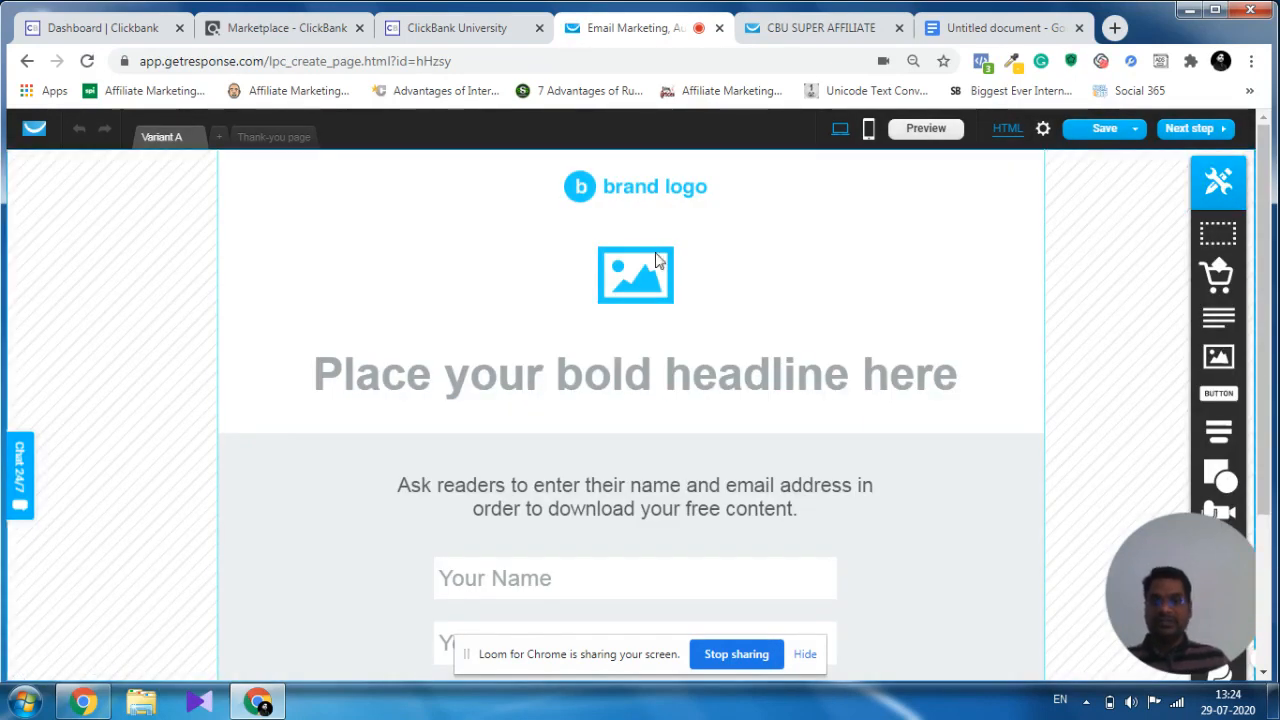
Delete the brand logo and the placeholder image above the headline.
scroll(870, 505, down, 2)
scroll(886, 457, up, 2)
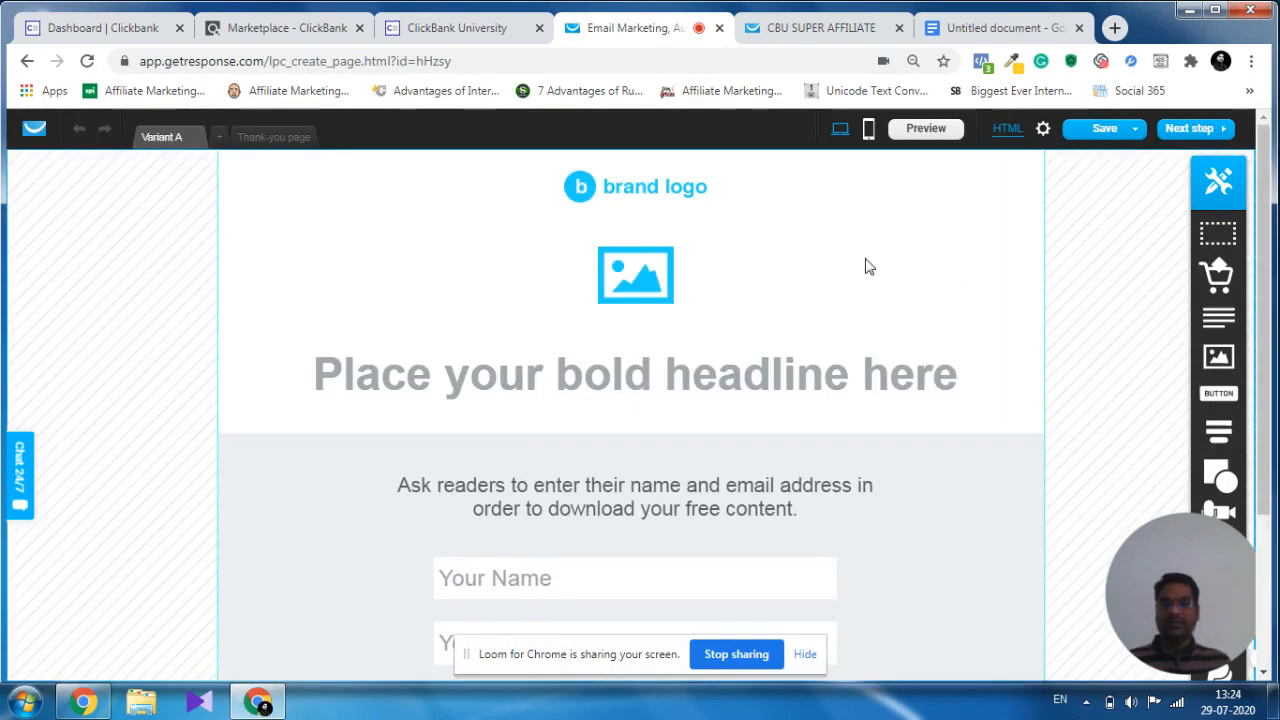
click(643, 205)
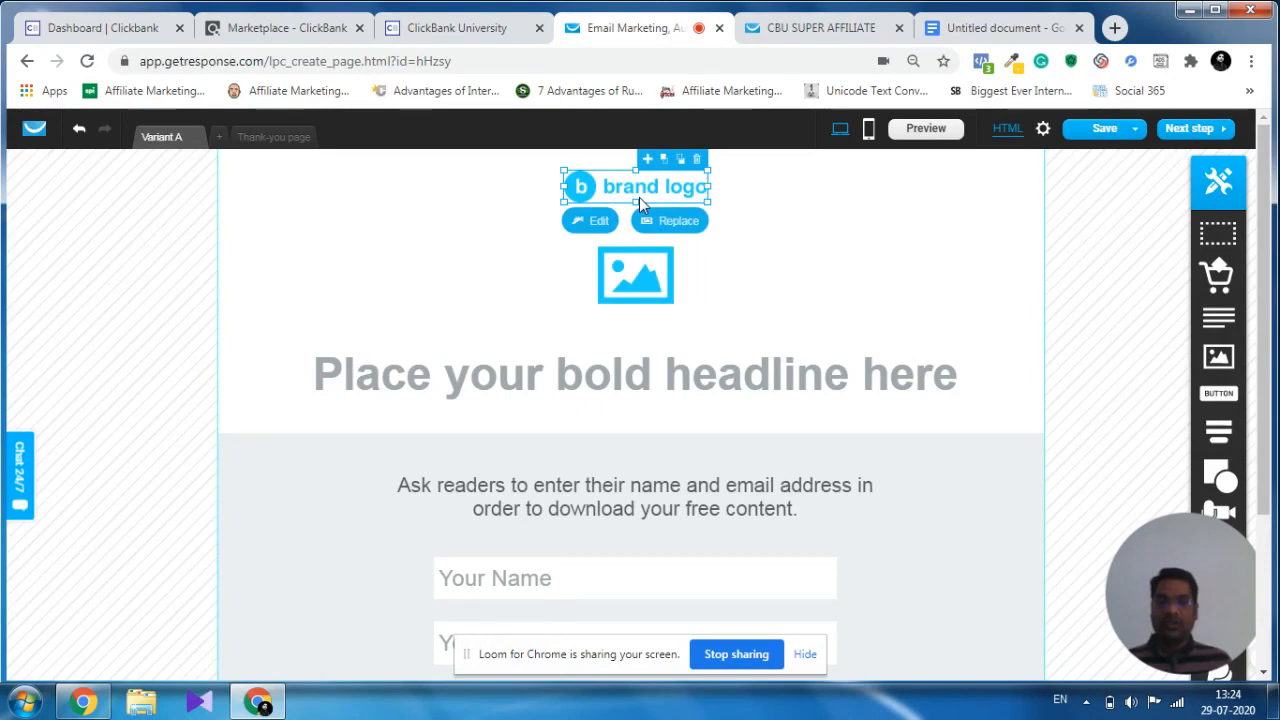
click(643, 279)
click(673, 191)
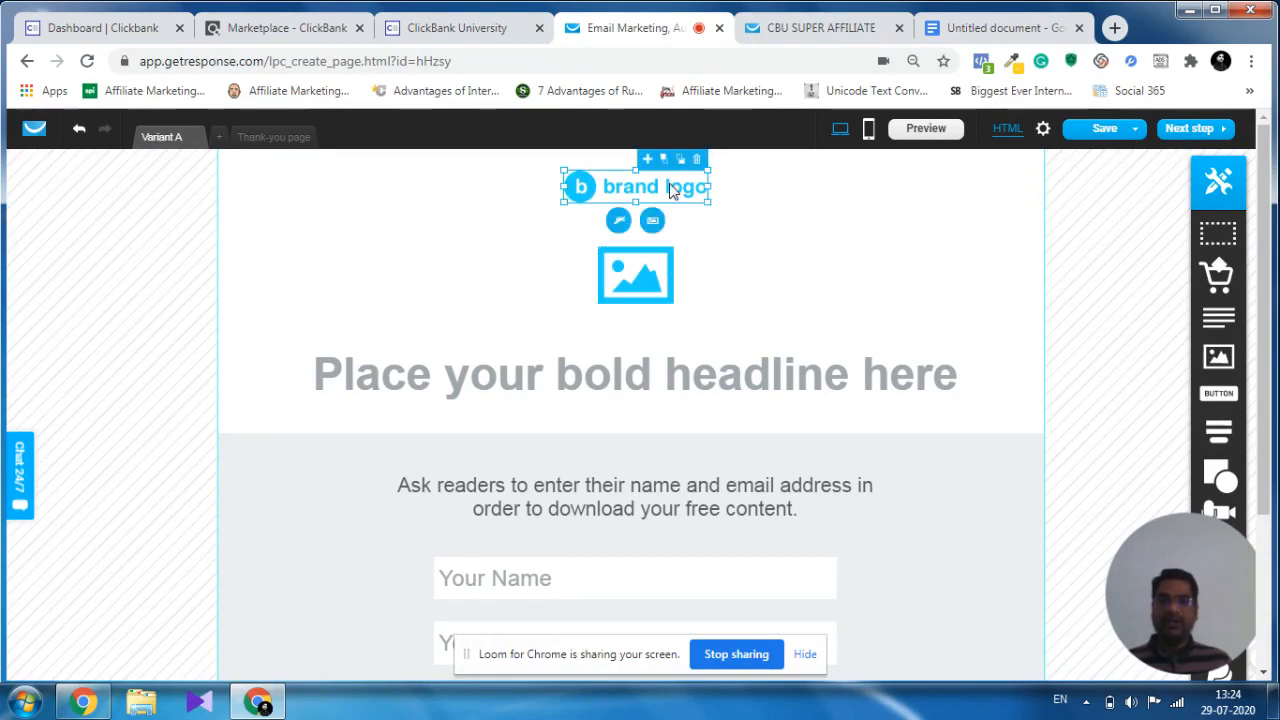
click(698, 161)
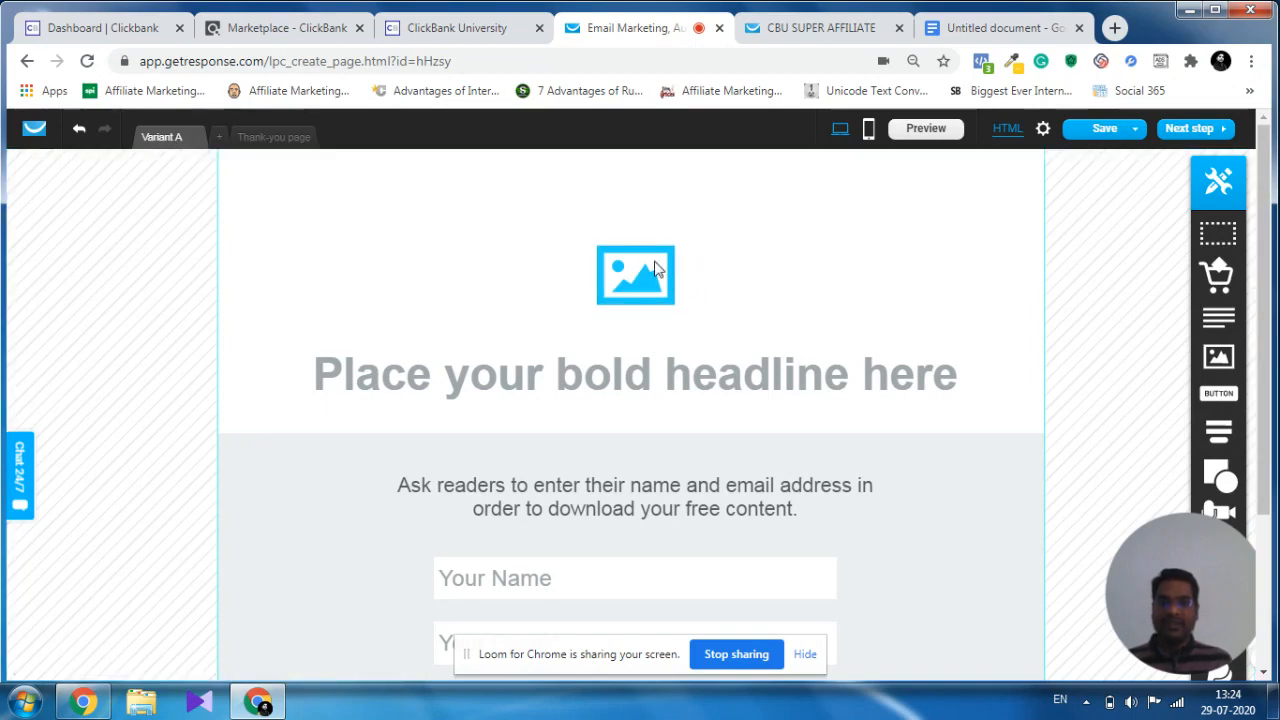
click(664, 246)
click(665, 240)
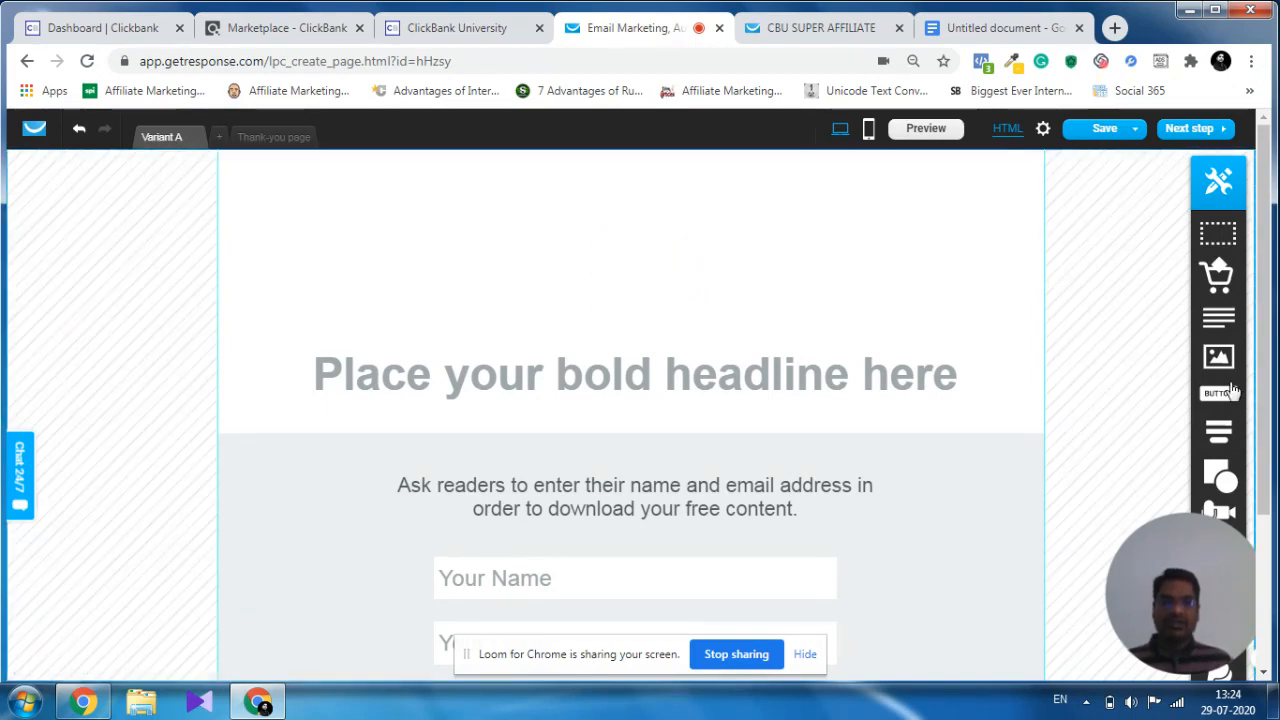
drag(1216, 566, 162, 549)
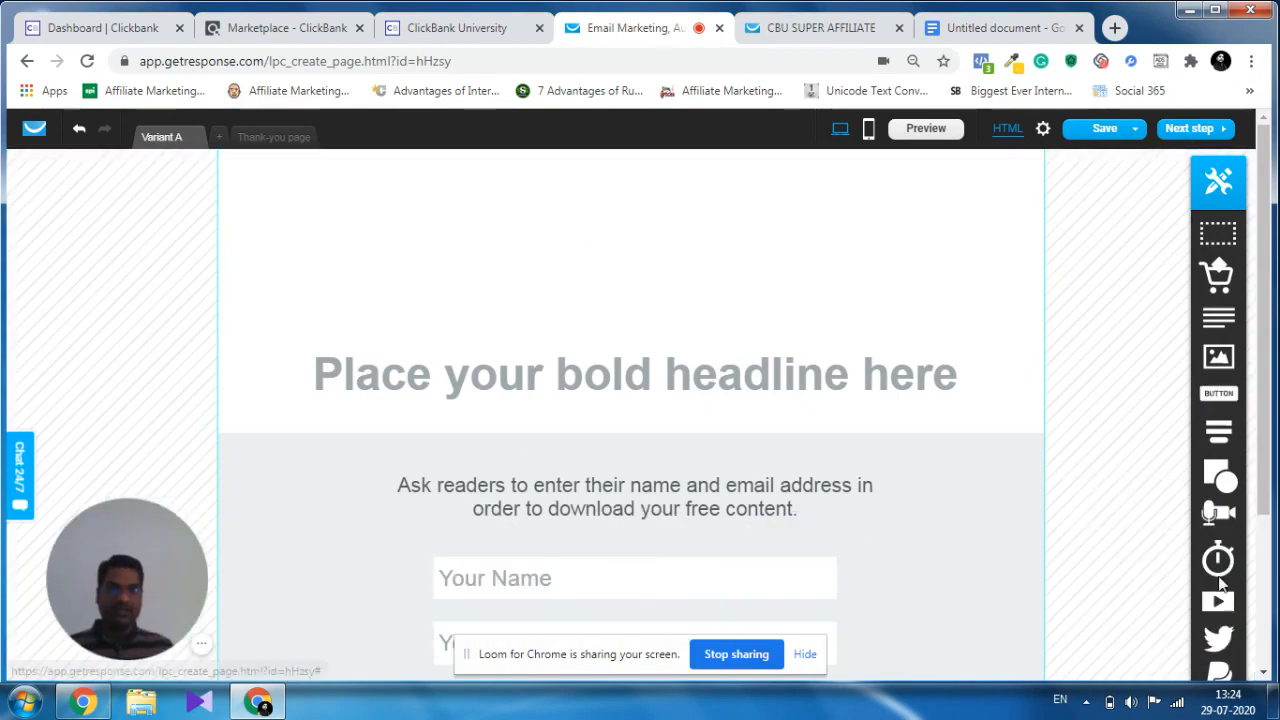
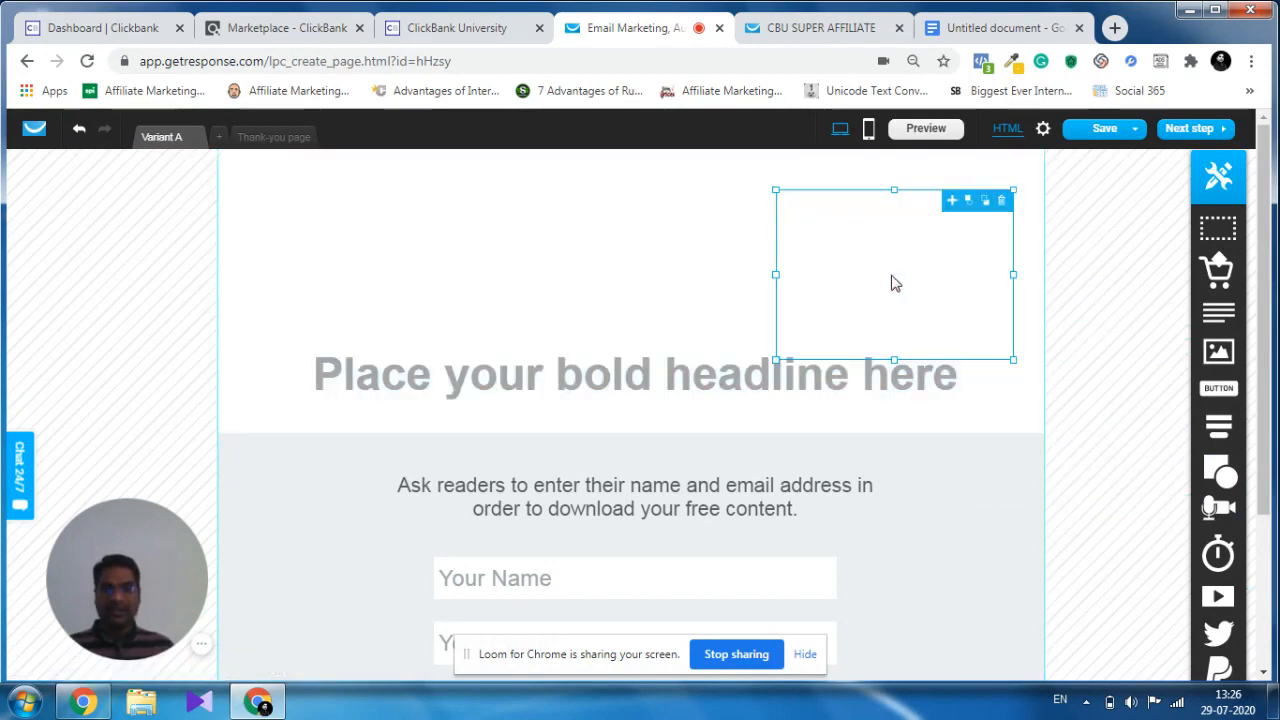
Reshape the empty box above the headline into a shallow full-width banner along the page's upper edge.
drag(775, 275, 220, 278)
drag(1016, 274, 1042, 276)
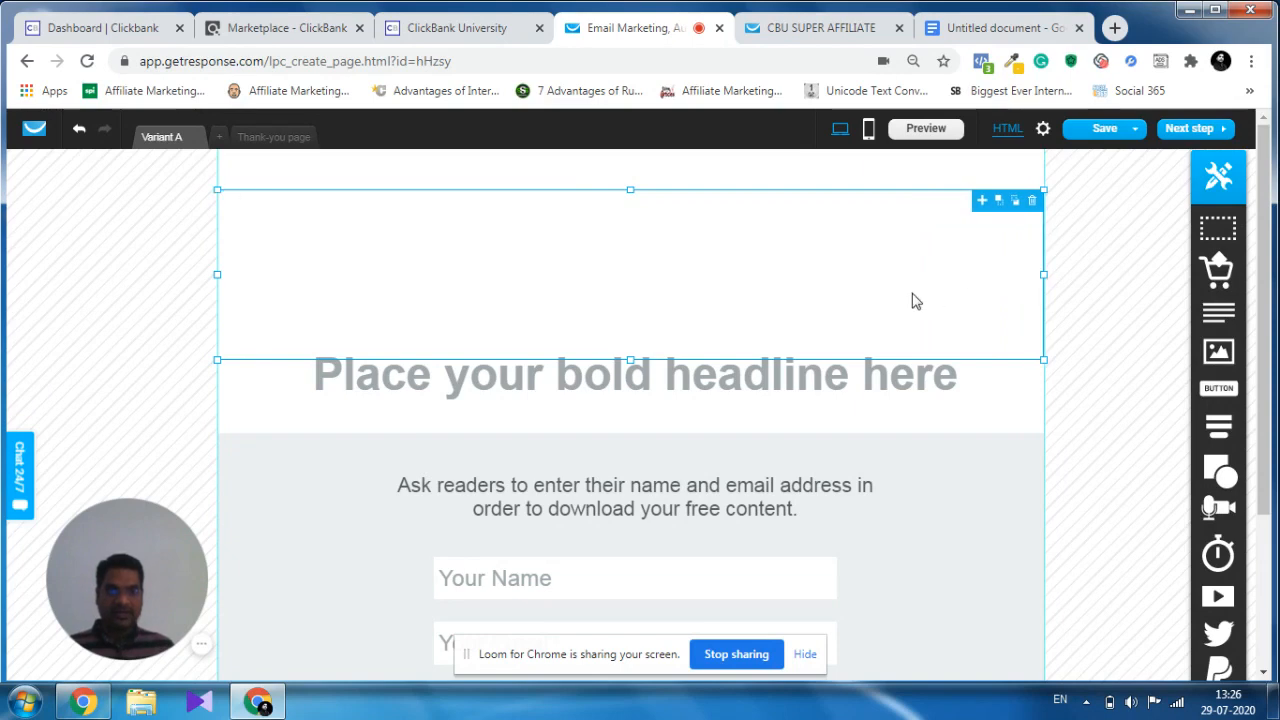
drag(680, 297, 676, 258)
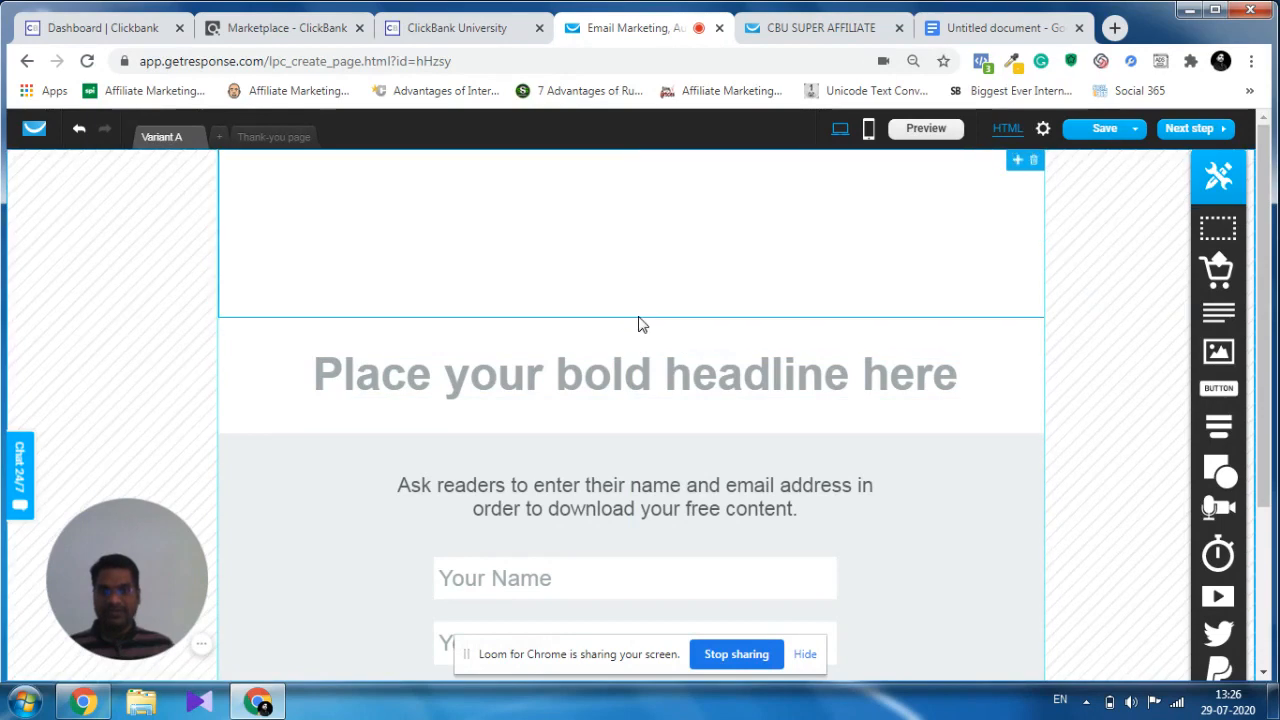
drag(634, 315, 634, 229)
click(826, 323)
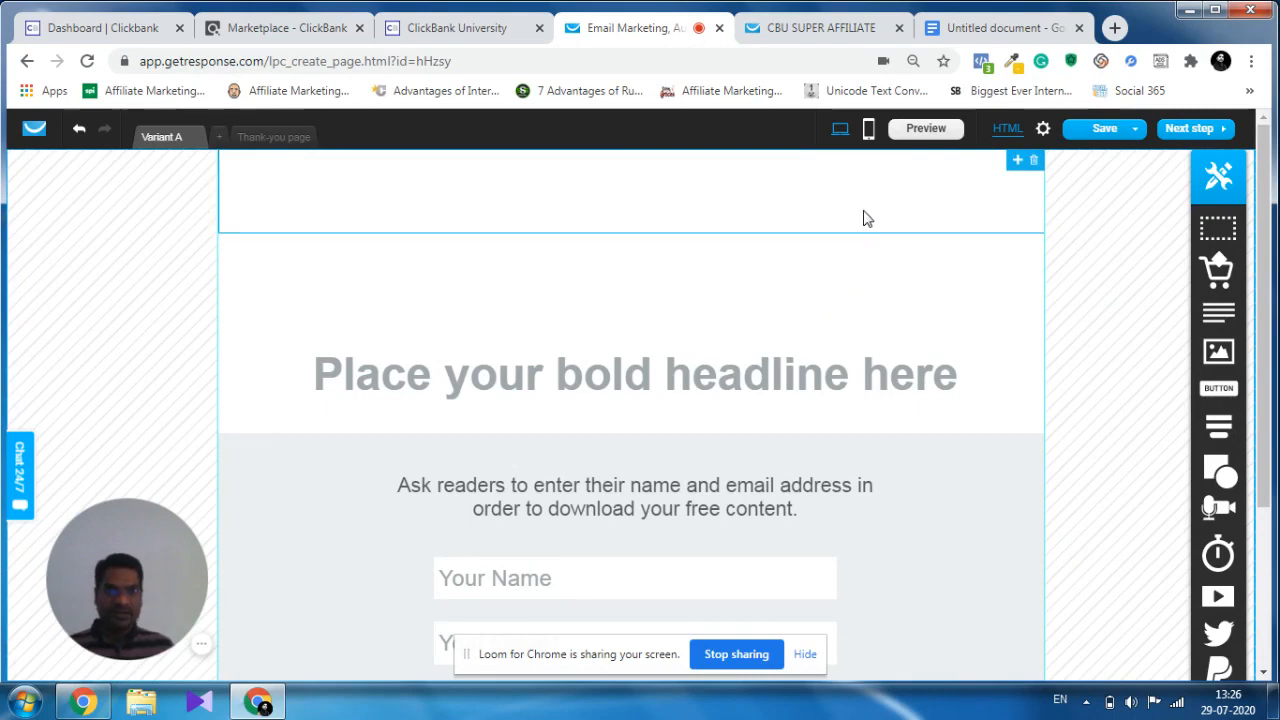
Fine-tune both side edges of the banner box so they line up with the page's content borders.
drag(866, 217, 843, 220)
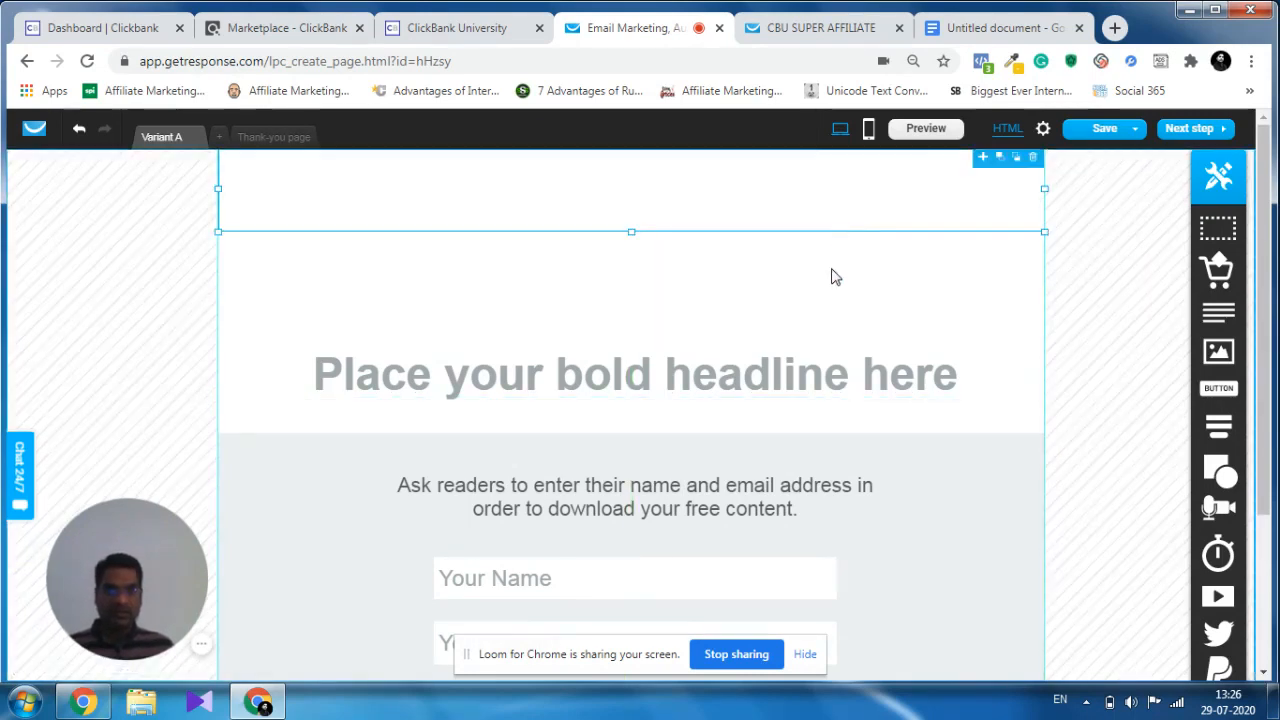
drag(219, 189, 217, 189)
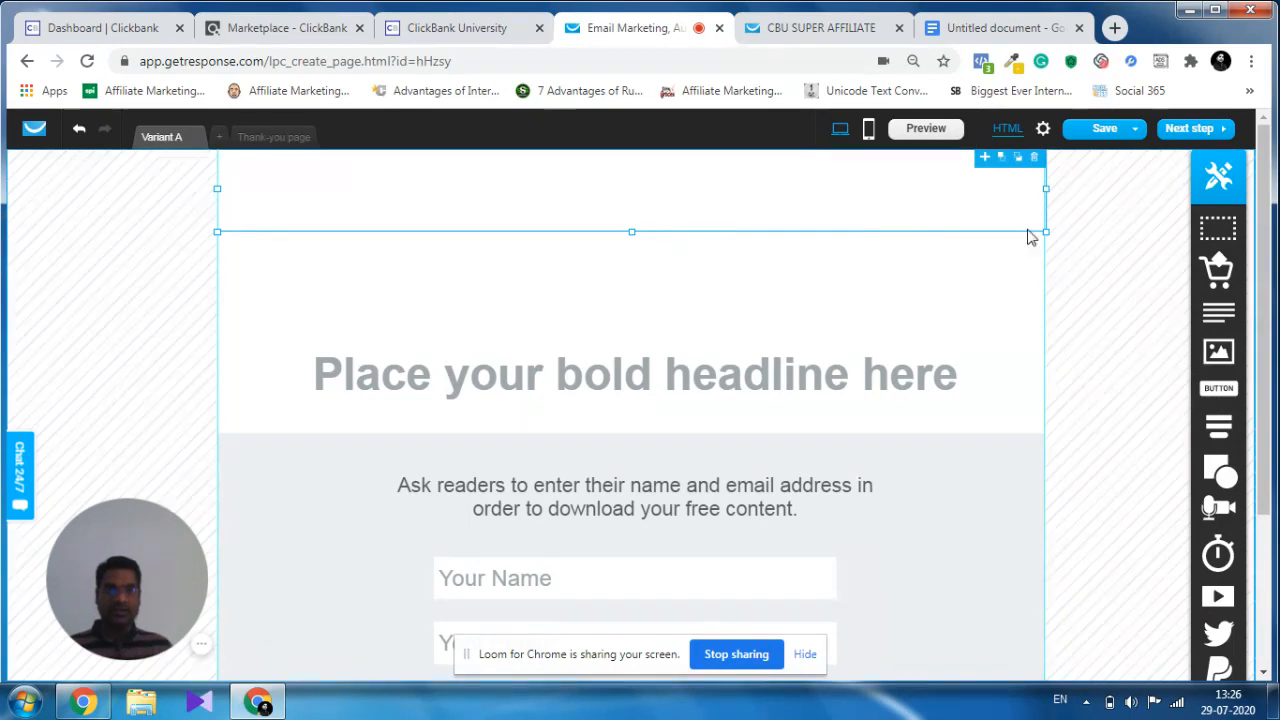
drag(1045, 189, 1042, 189)
click(1012, 278)
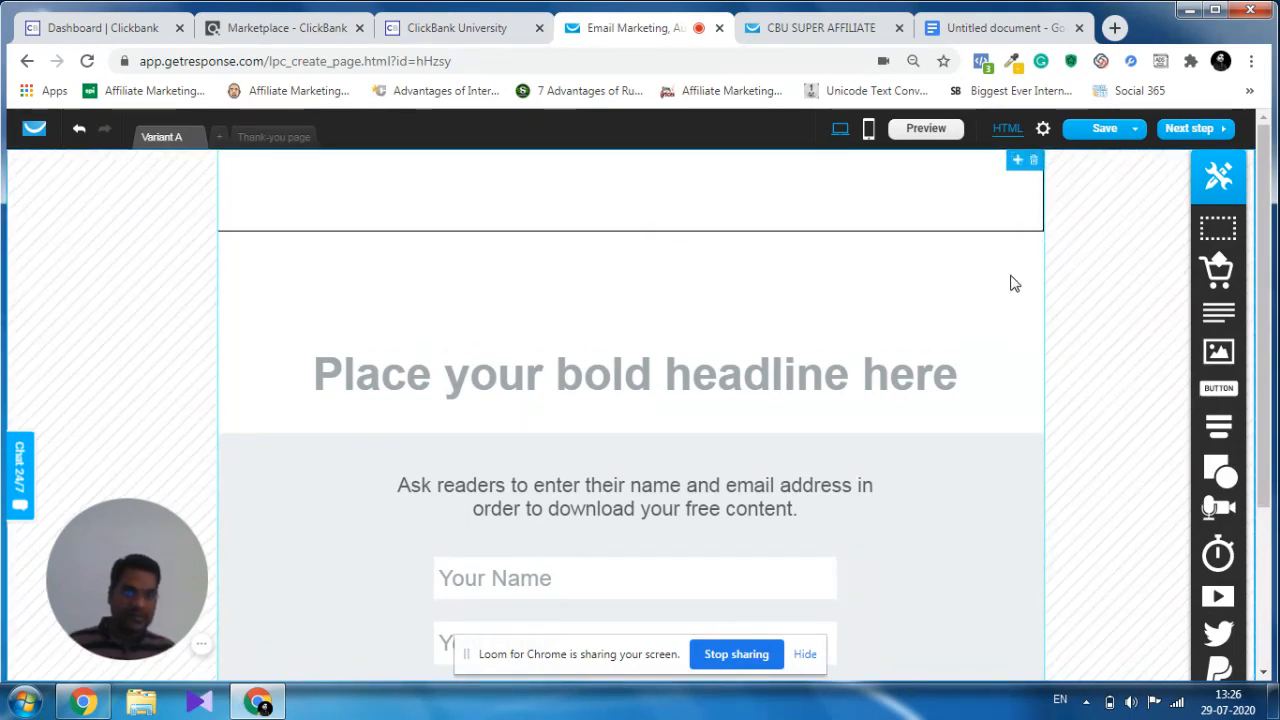
click(1016, 192)
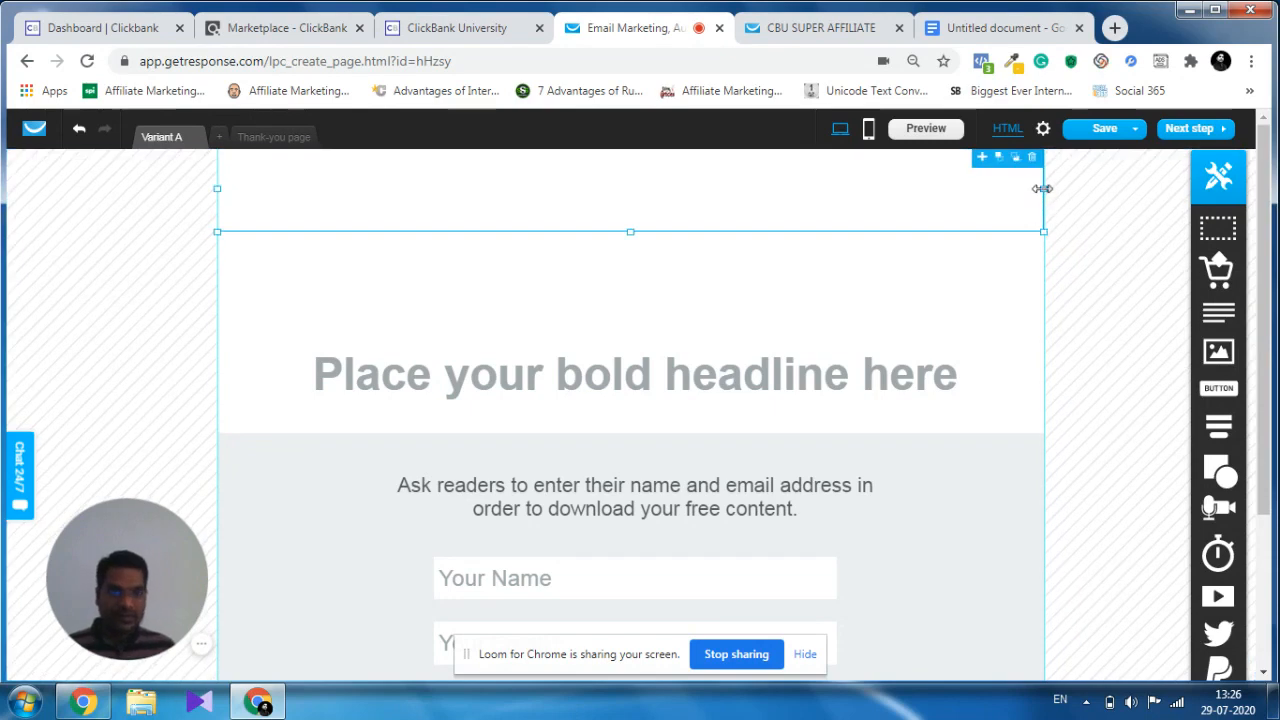
drag(1040, 189, 1041, 187)
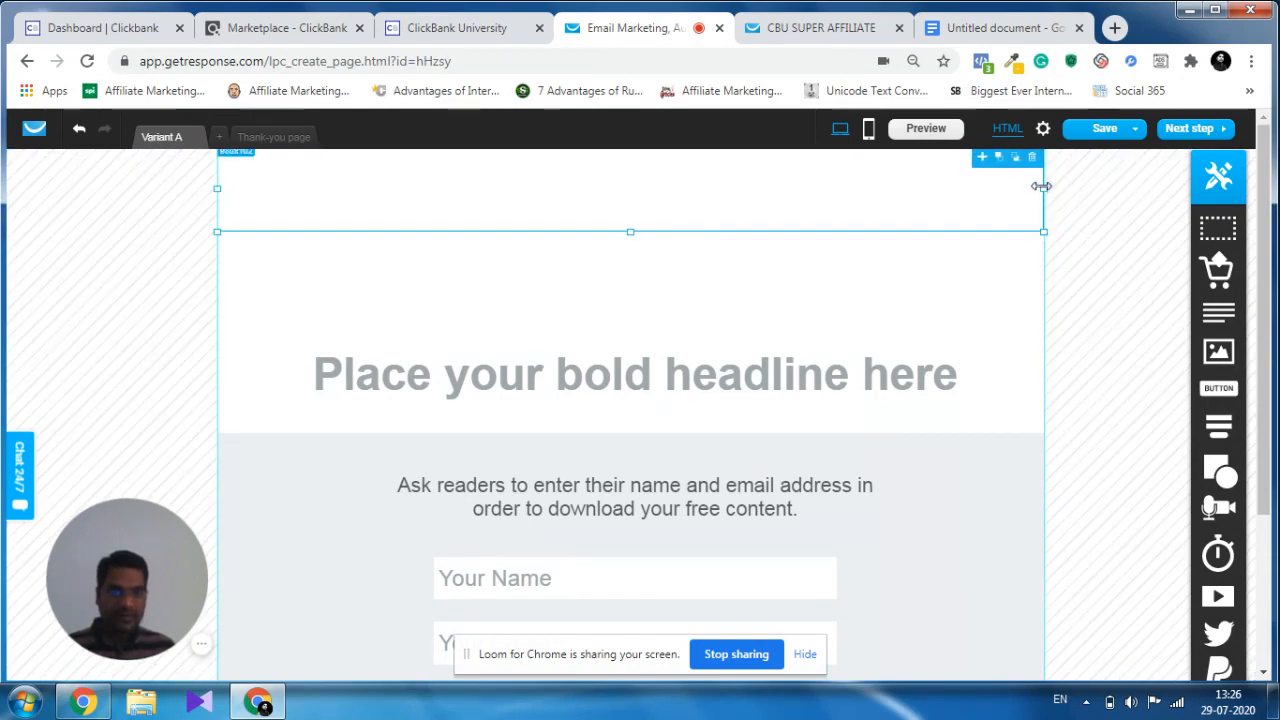
click(1026, 261)
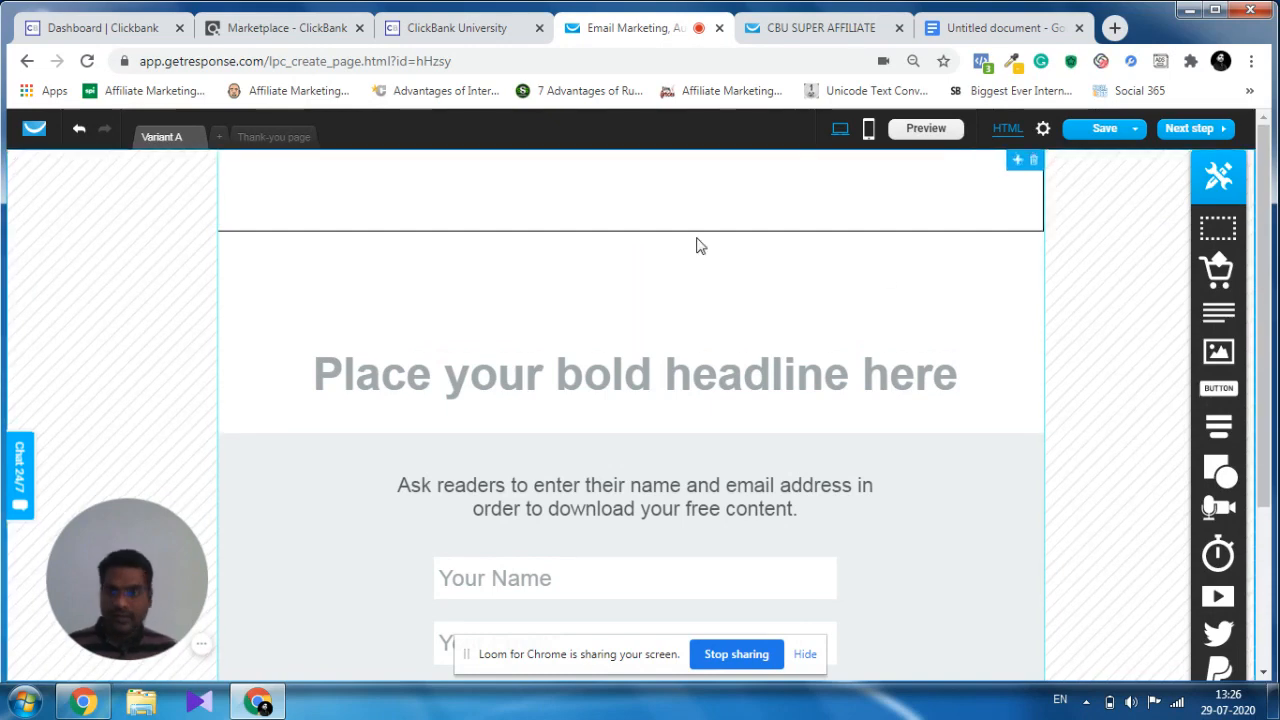
click(634, 220)
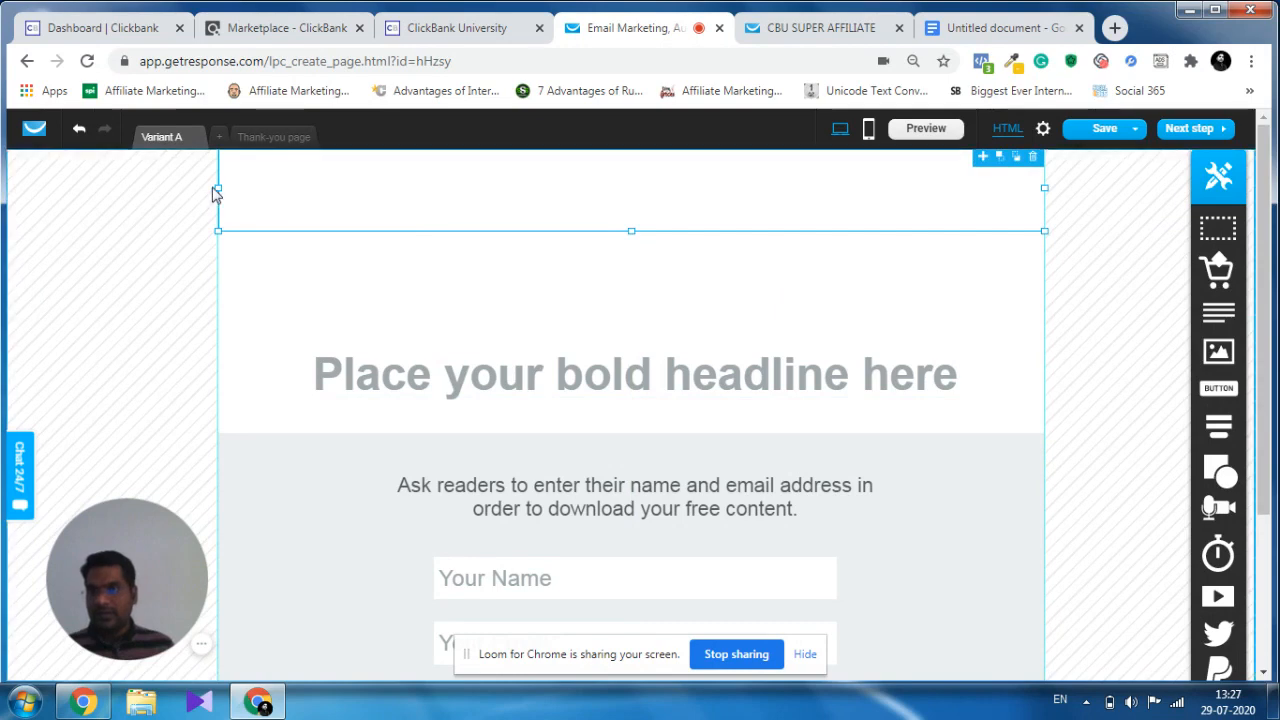
drag(218, 187, 217, 187)
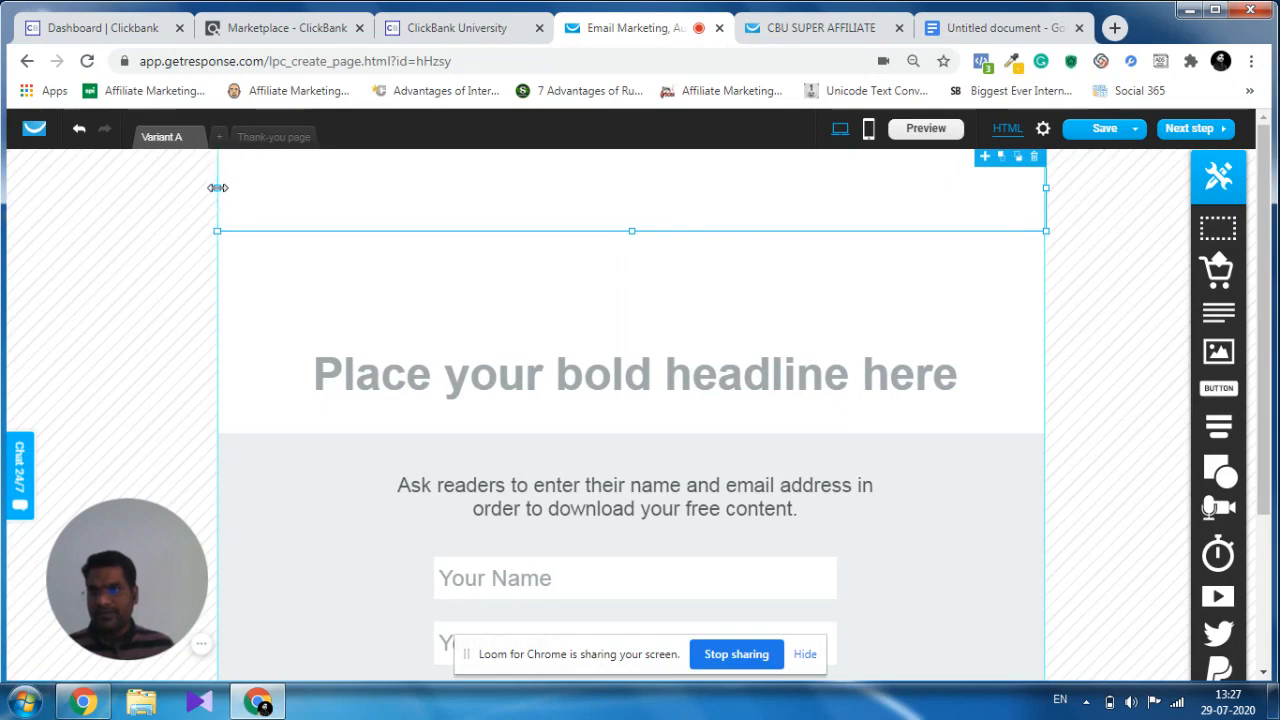
click(677, 306)
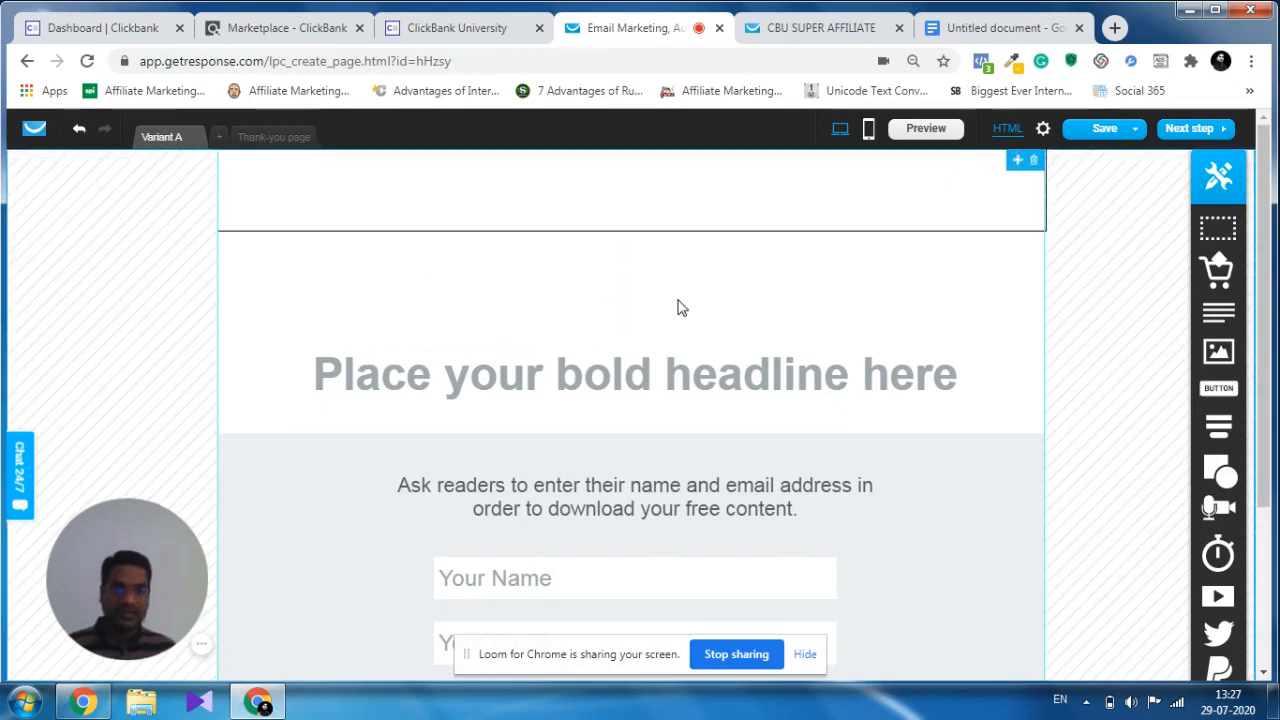
click(1038, 219)
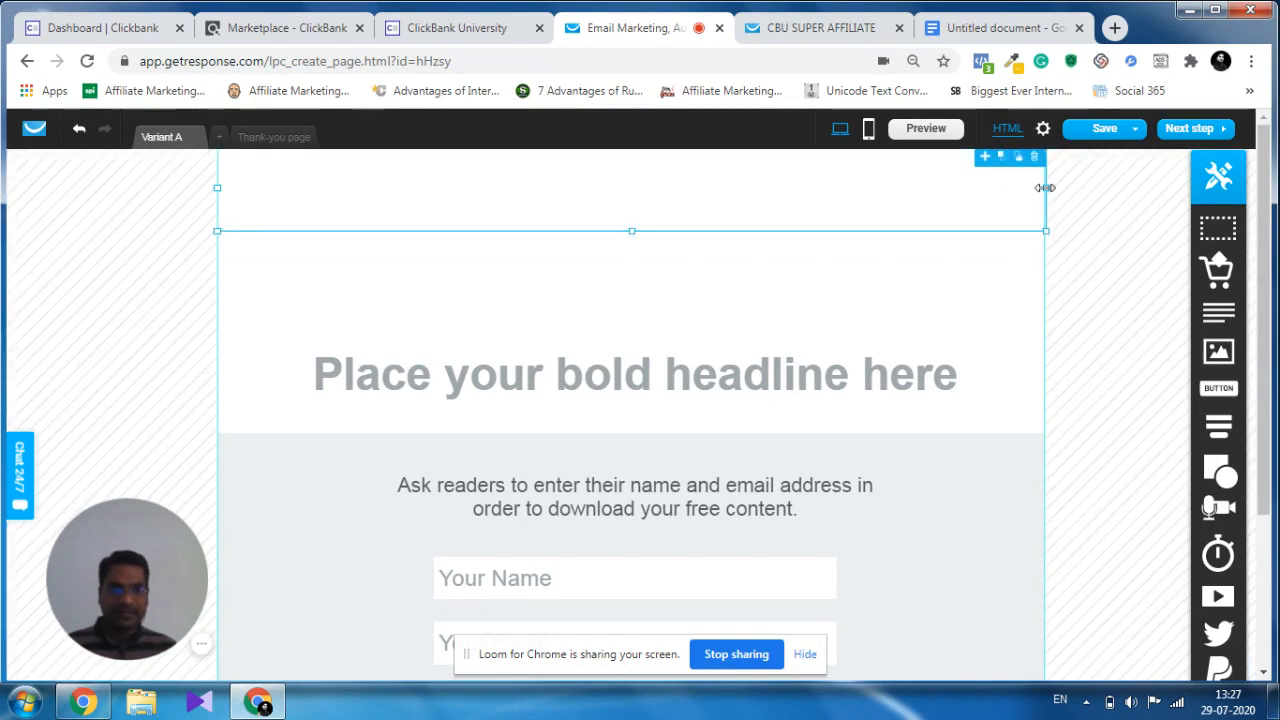
drag(1044, 187, 1041, 188)
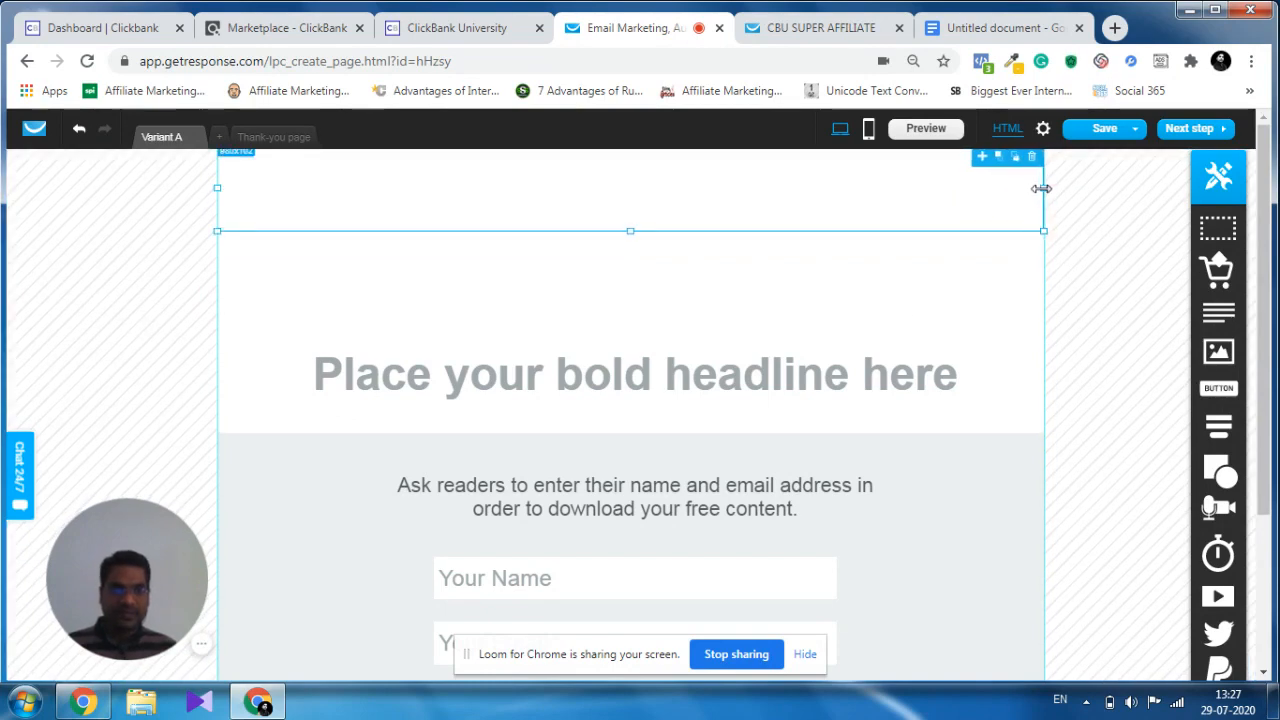
click(1000, 328)
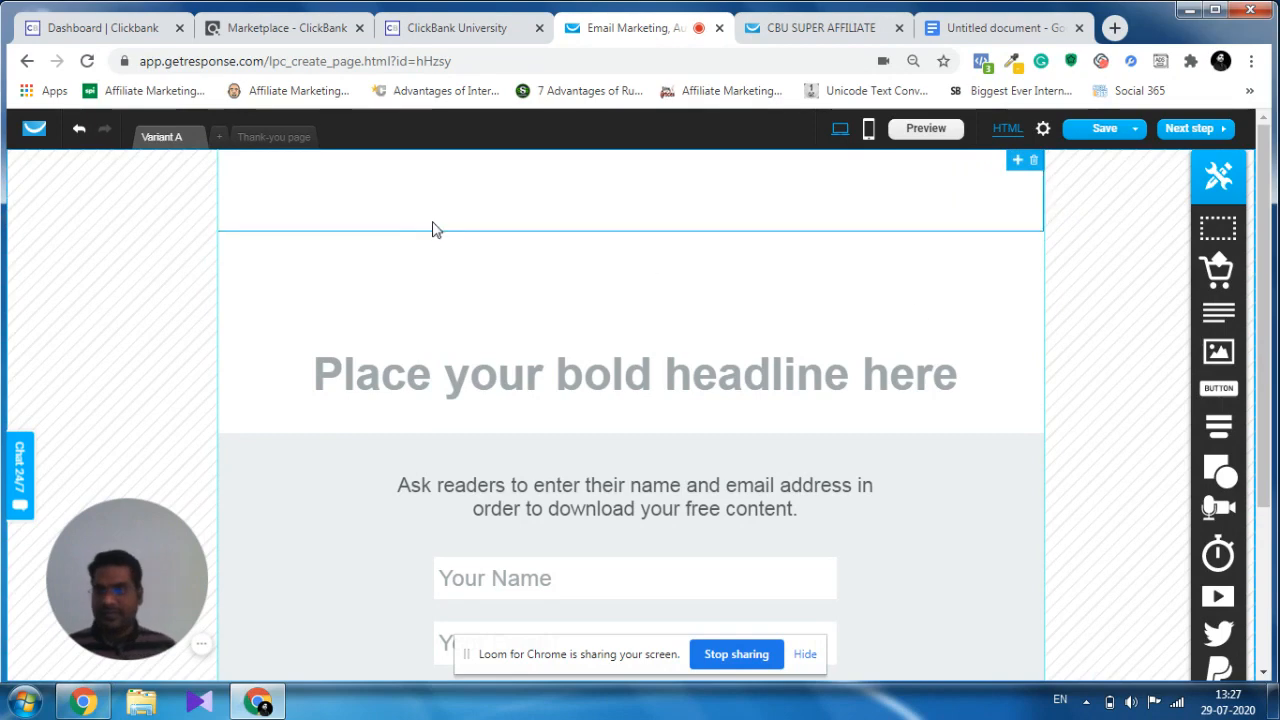
drag(212, 189, 216, 189)
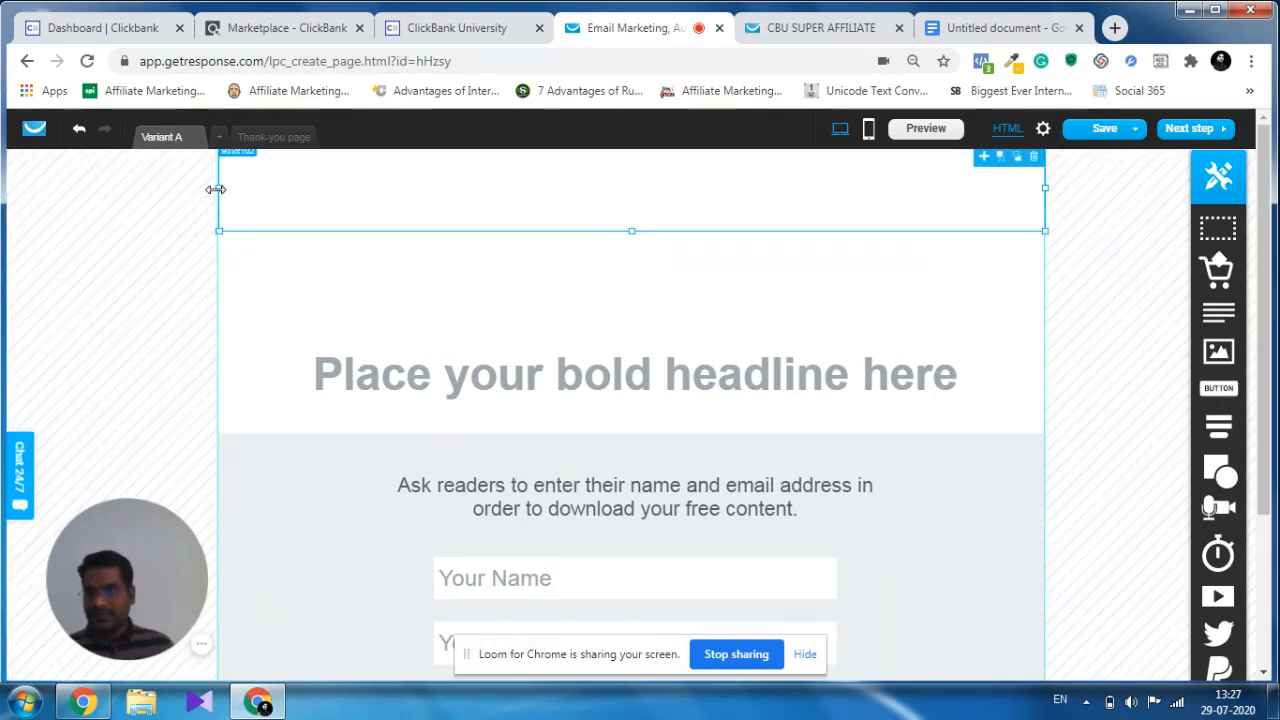
click(343, 264)
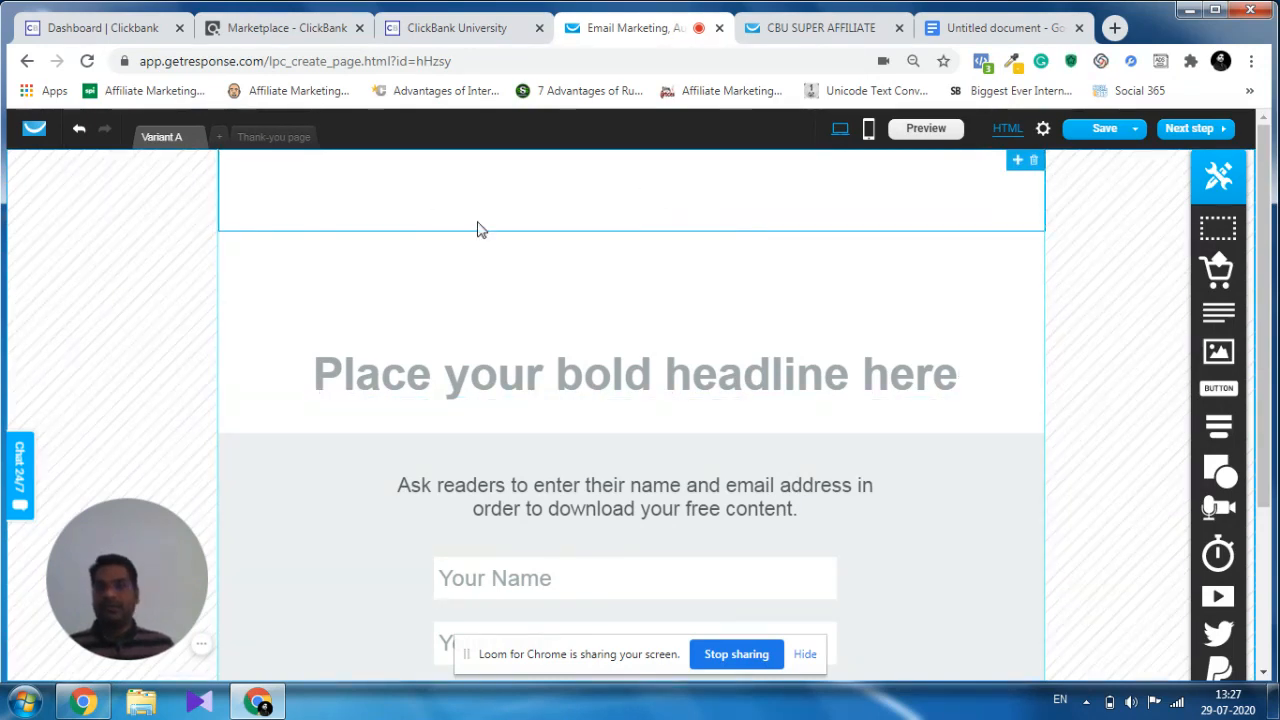
click(680, 197)
click(626, 287)
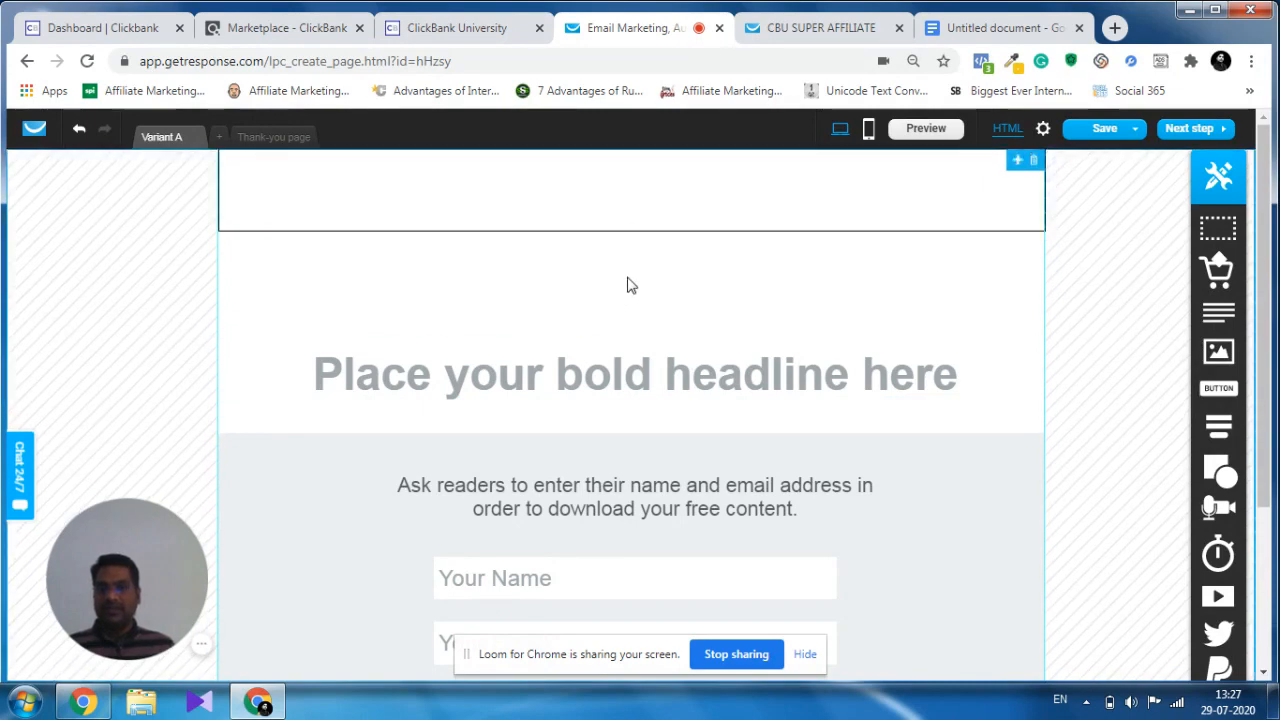
Copy the hex code f3c91d from the Color Picker extension into the banner box's solid fill colour.
click(641, 210)
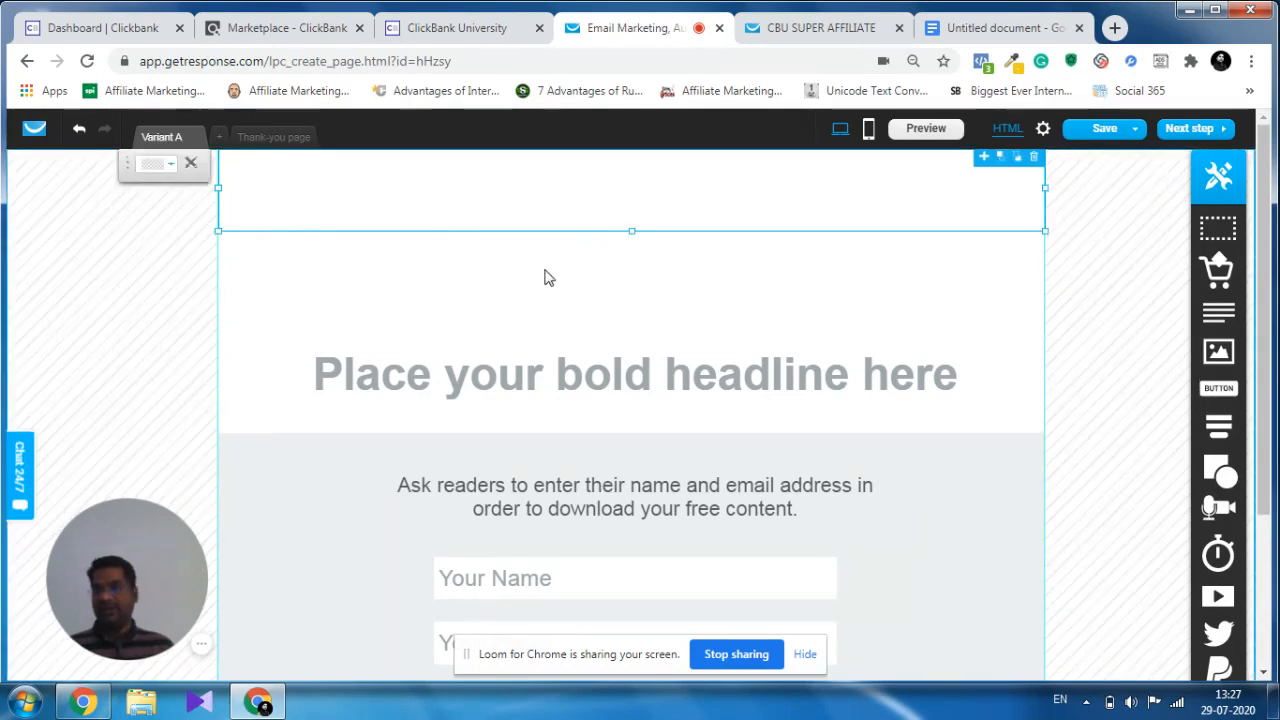
click(170, 165)
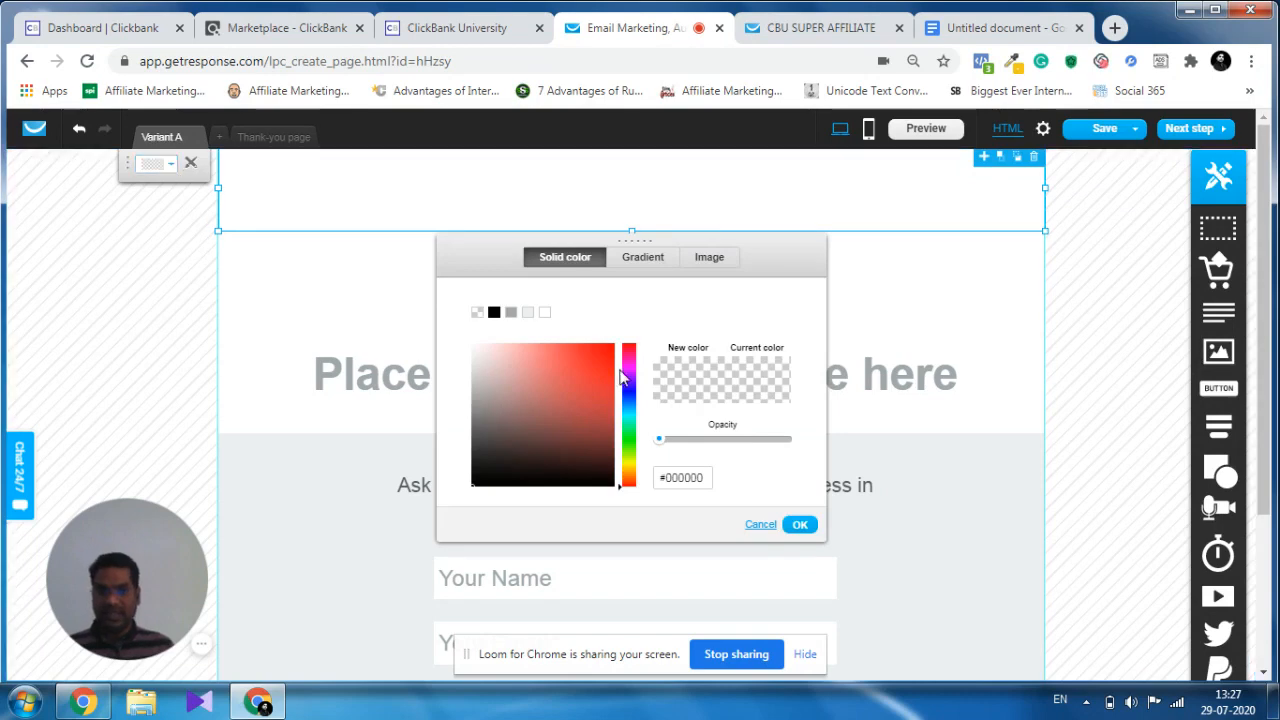
double_click(699, 477)
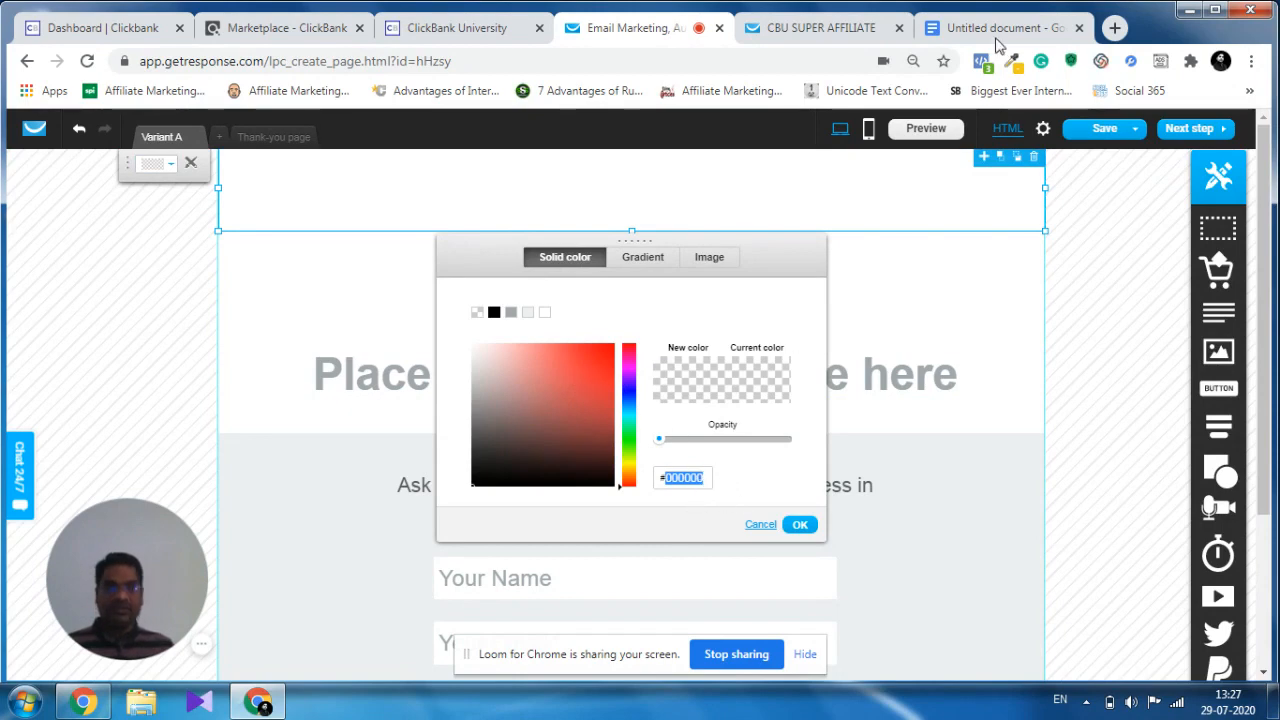
click(1014, 64)
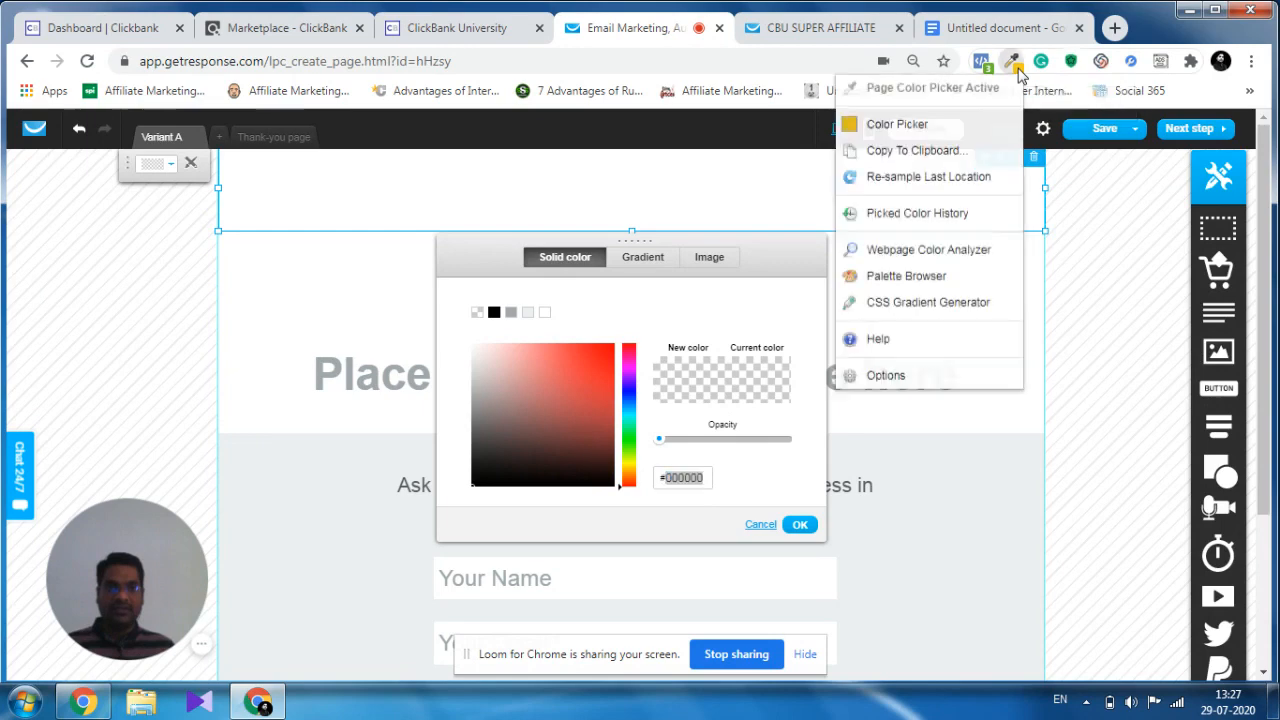
click(920, 130)
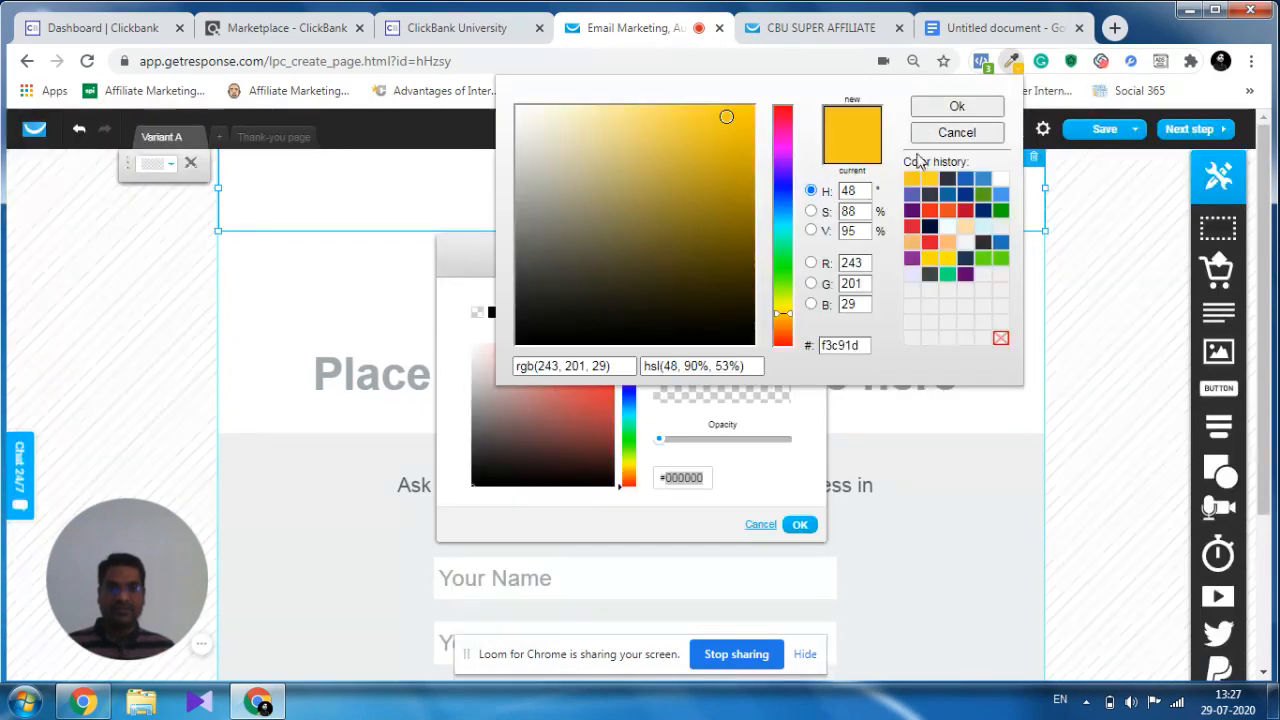
double_click(840, 345)
key(ctrl+c)
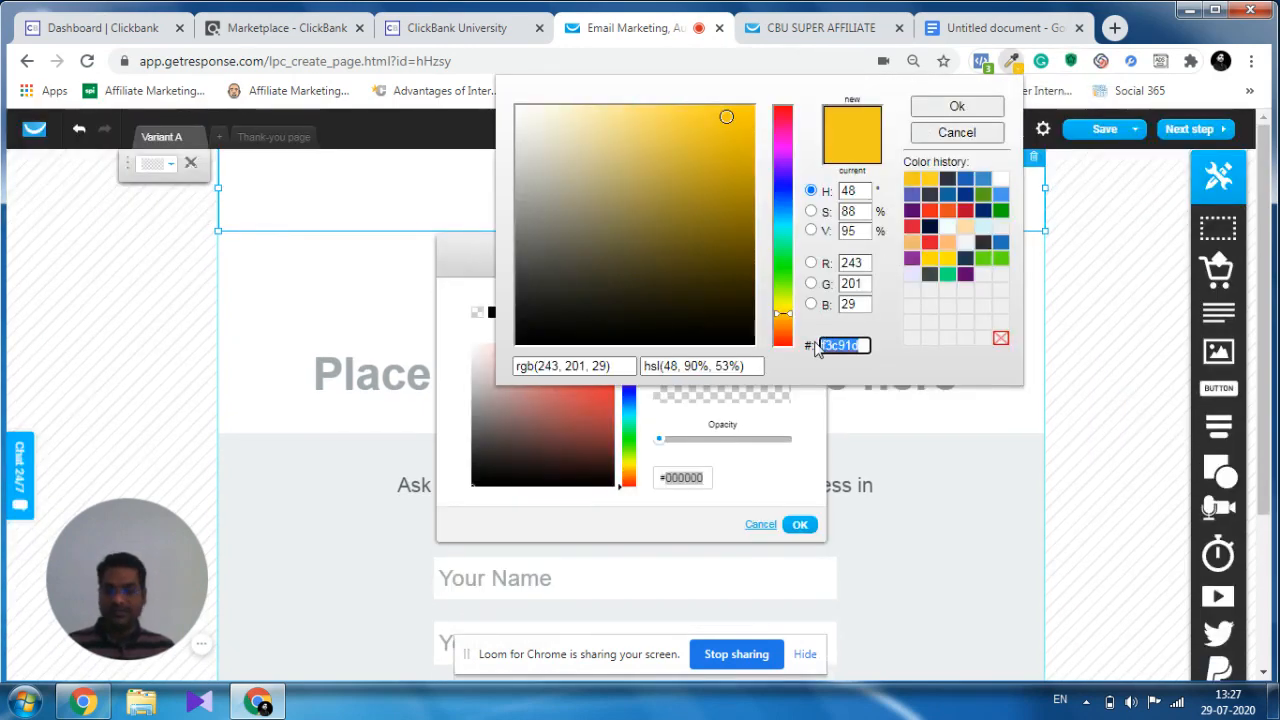
click(692, 477)
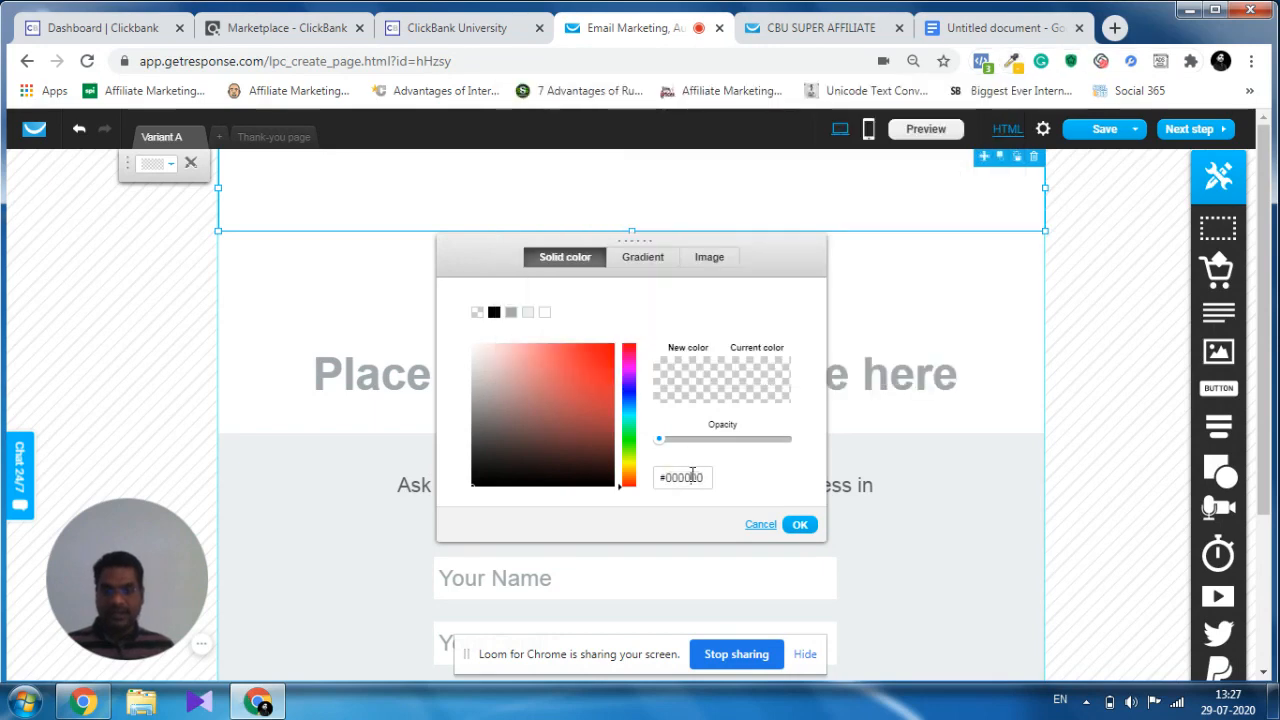
double_click(692, 477)
key(ctrl+v)
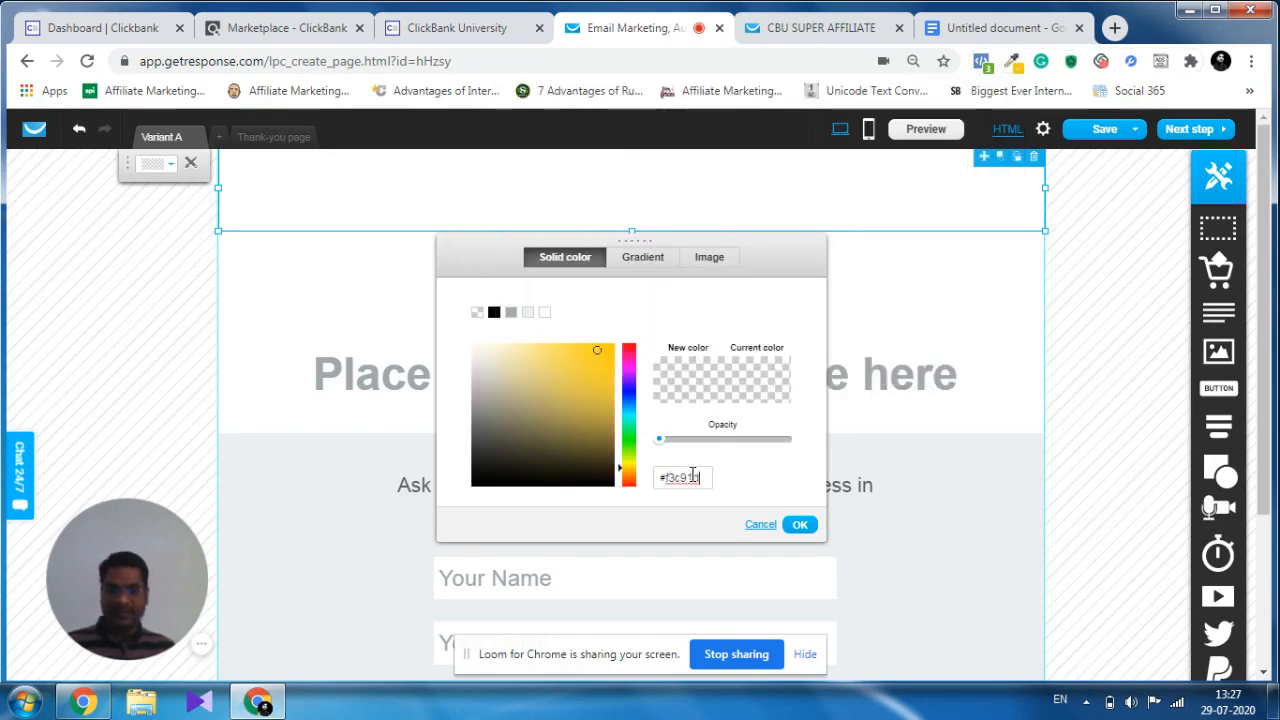
Make the banner's fill opaque by sampling a yellow shade, set the colour to #f3c91d and apply it.
click(597, 350)
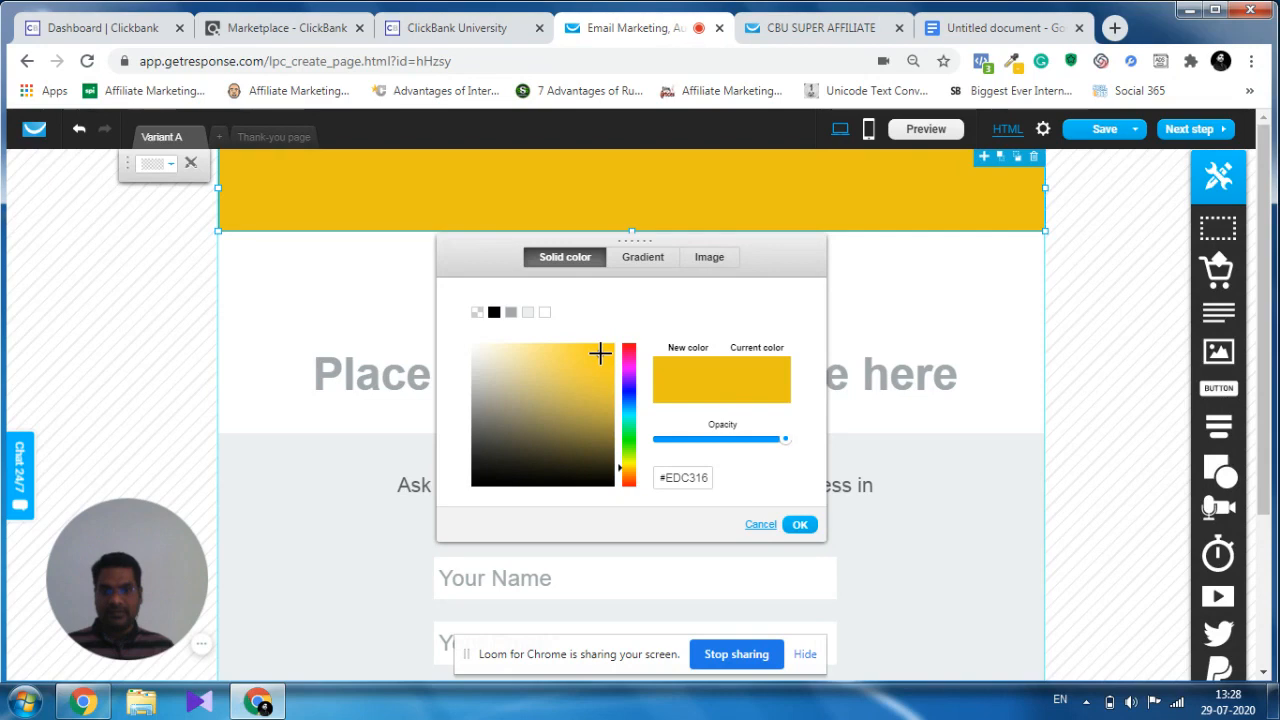
click(600, 353)
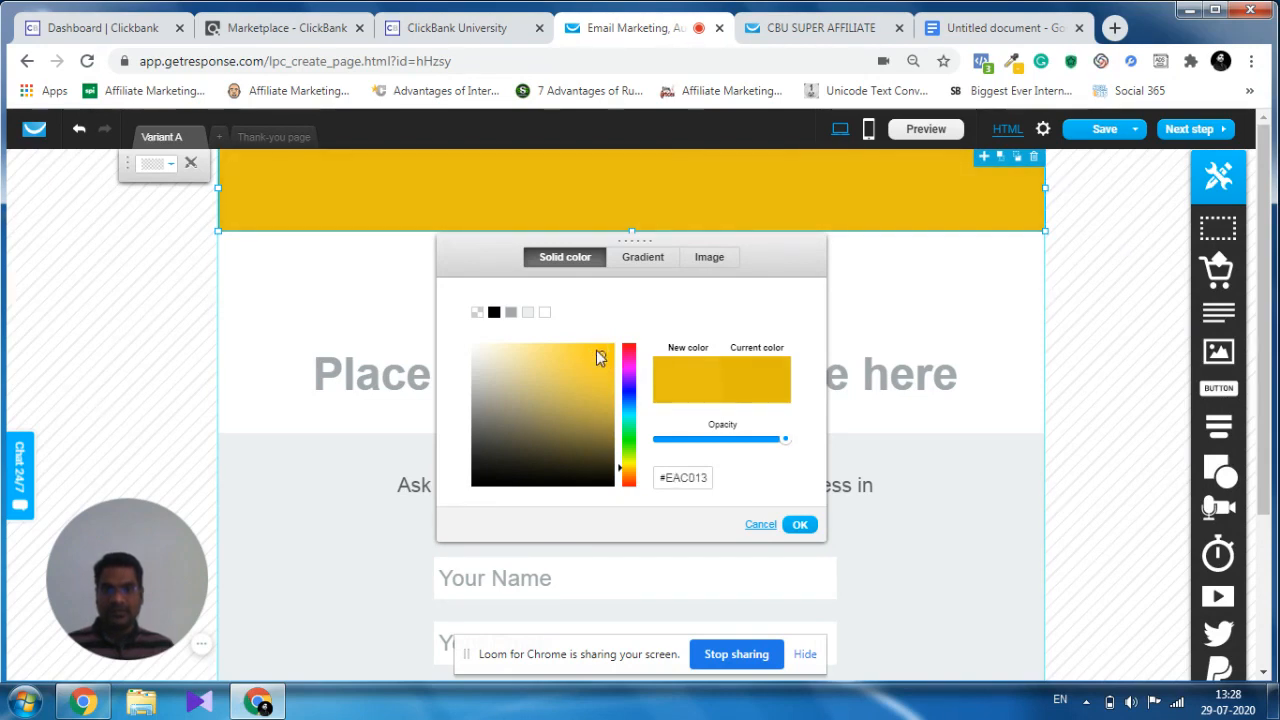
click(597, 353)
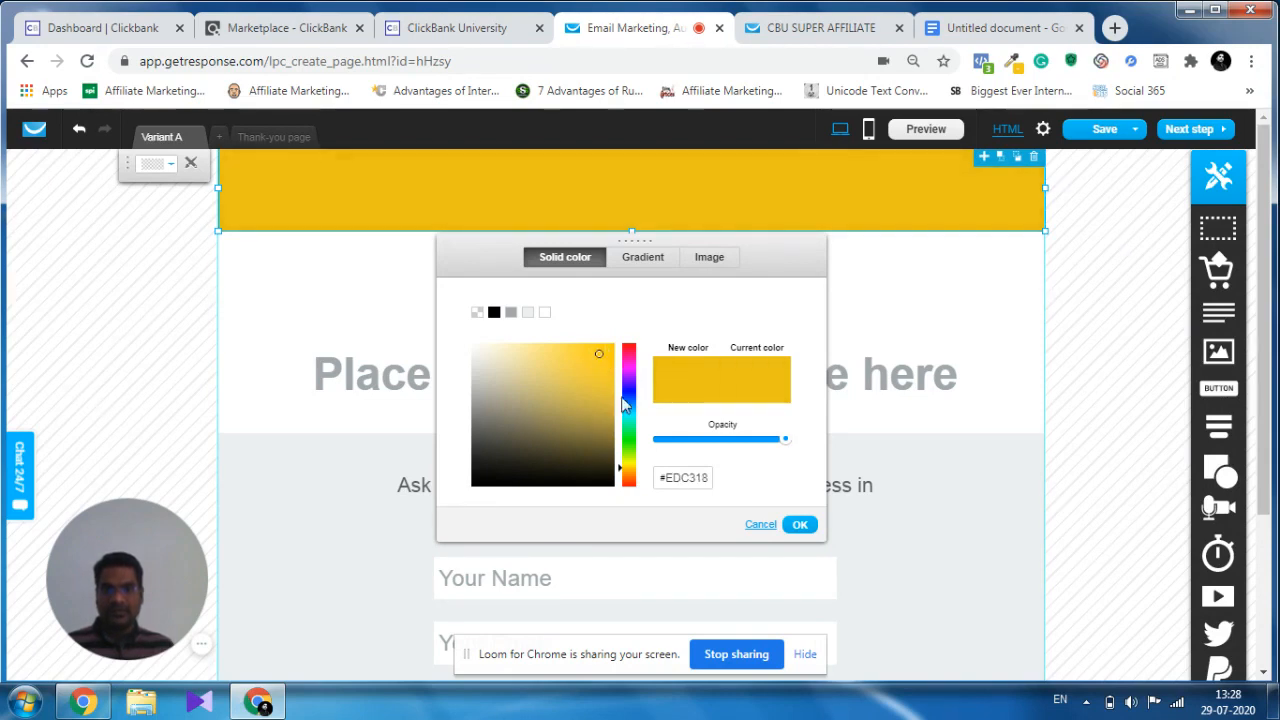
double_click(683, 477)
key(ctrl+v)
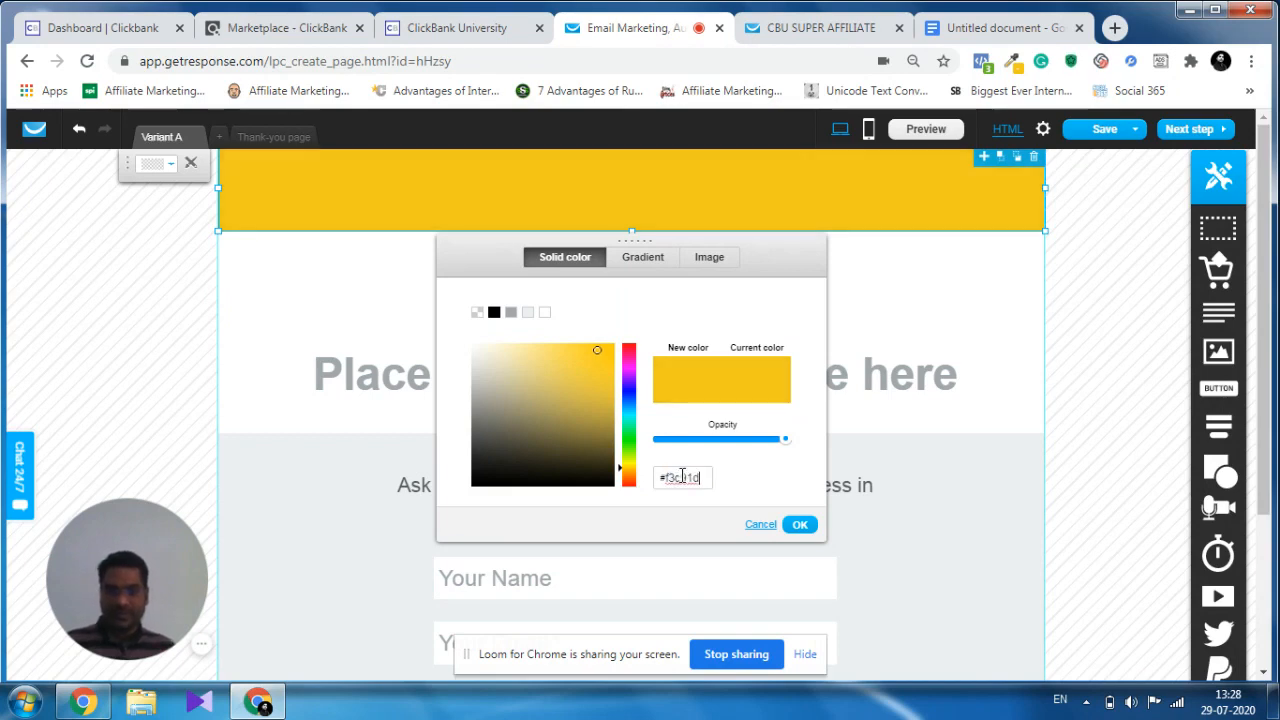
click(800, 525)
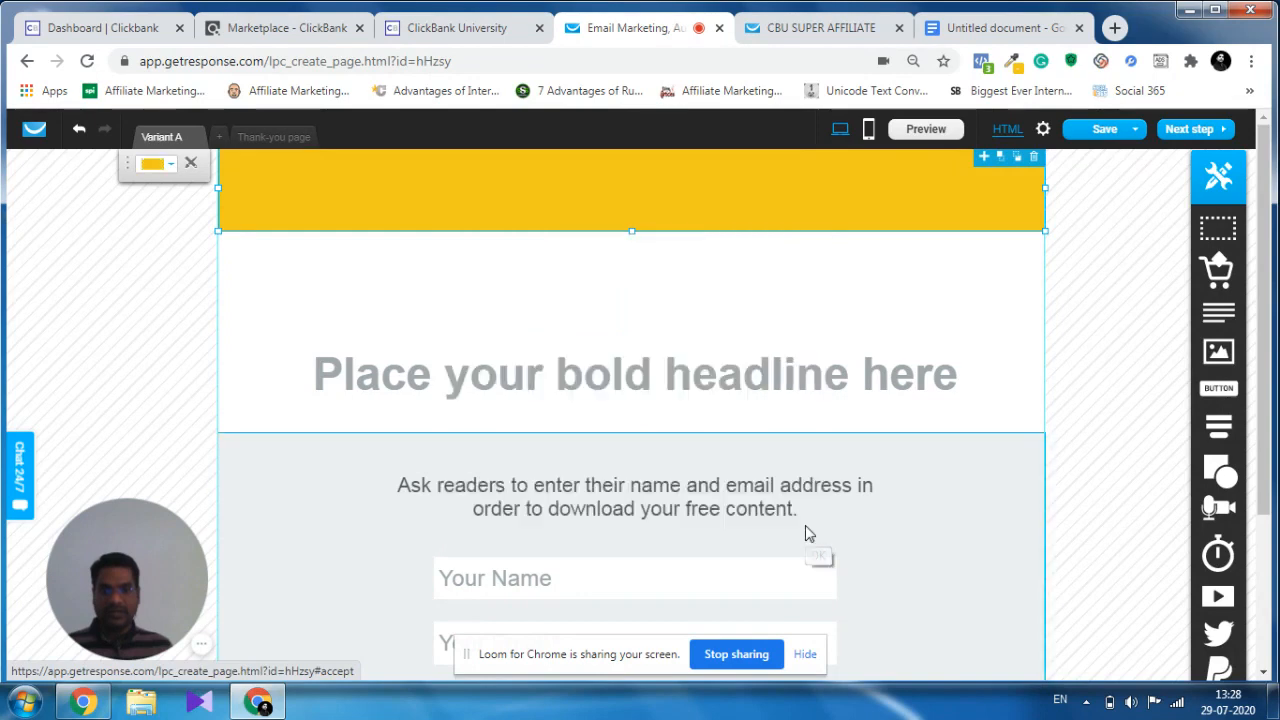
Replace the placeholder headline with "CLICK BANK AFFILIATE TRAINING", modelled on the headline of the reference page.
click(661, 376)
click(834, 29)
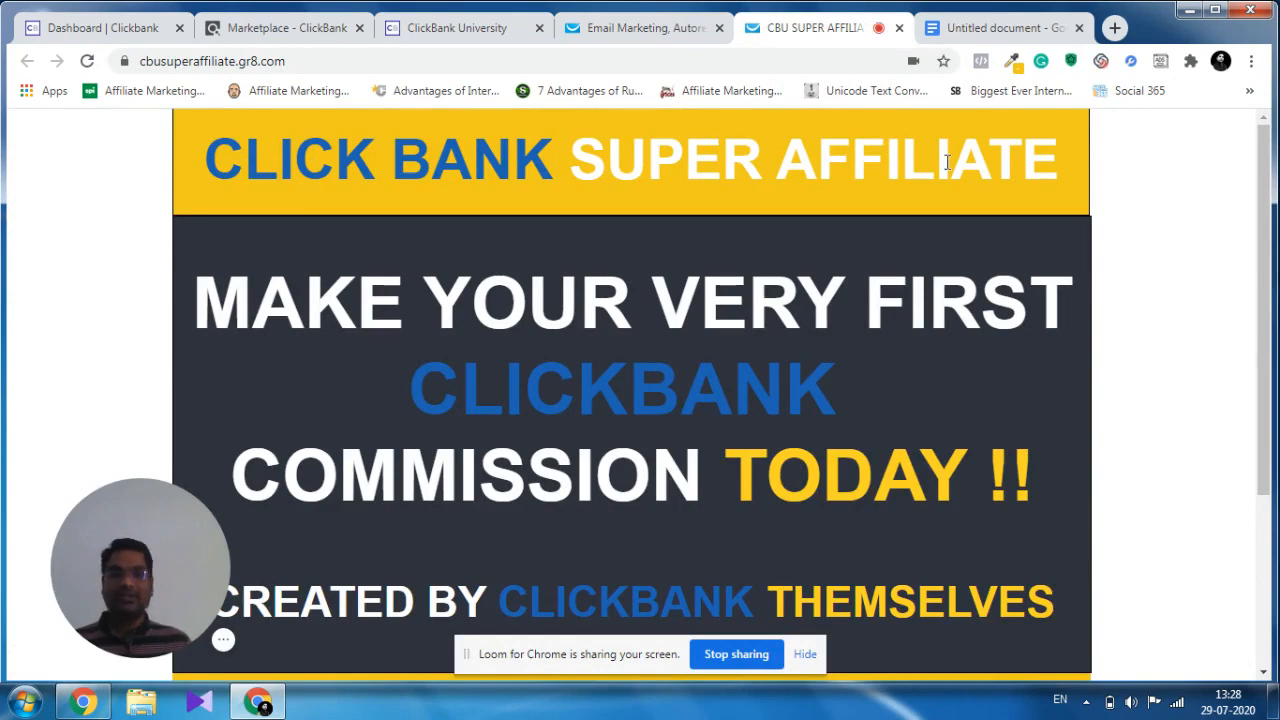
click(622, 27)
click(665, 372)
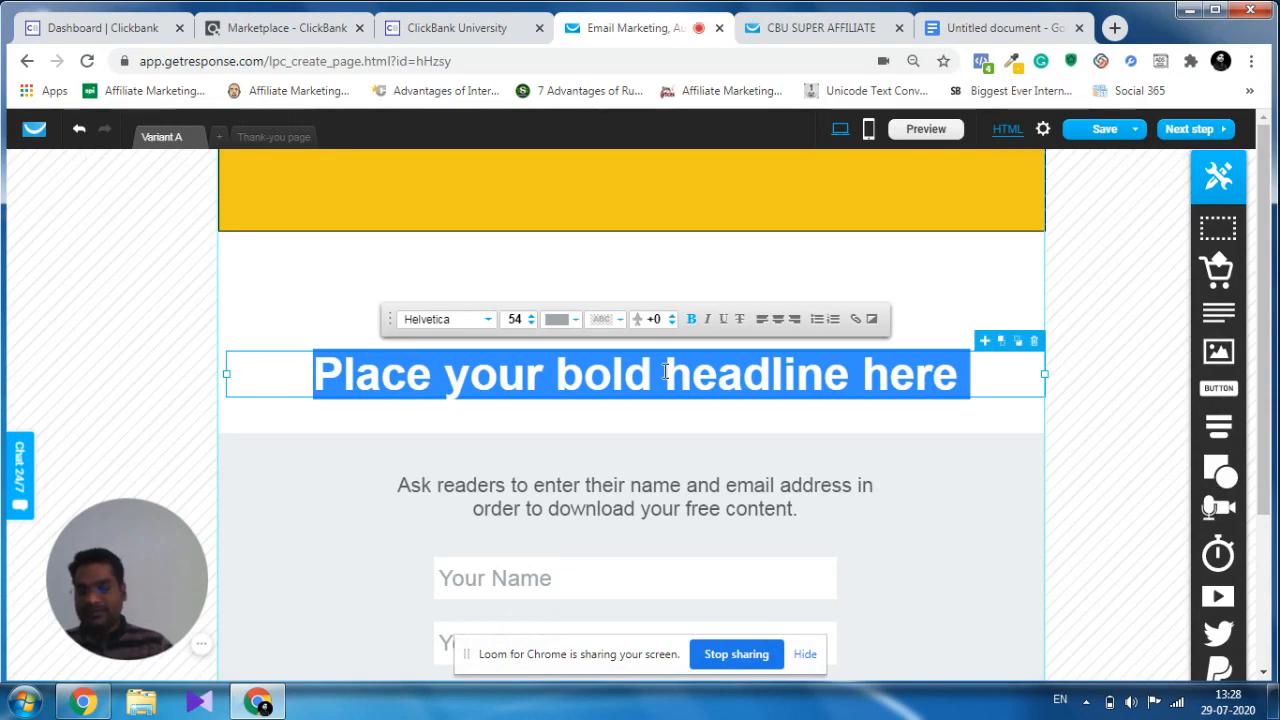
text(CLI)
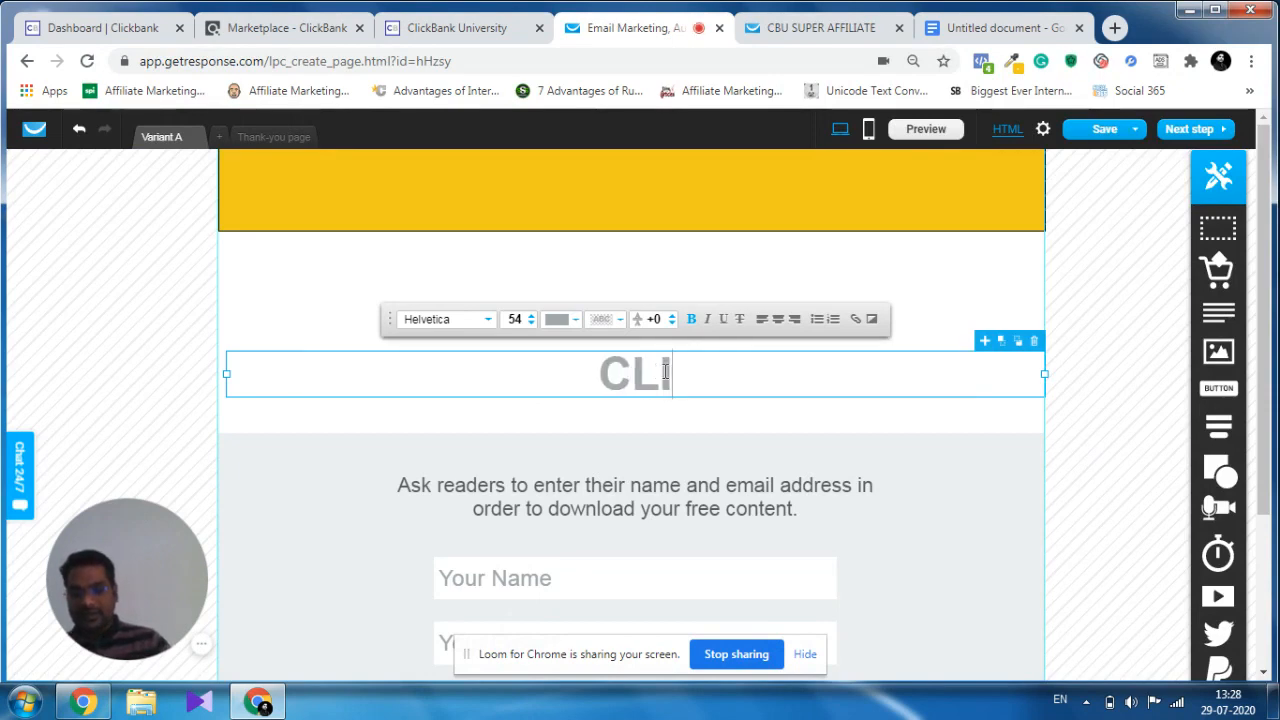
text(CK BANK)
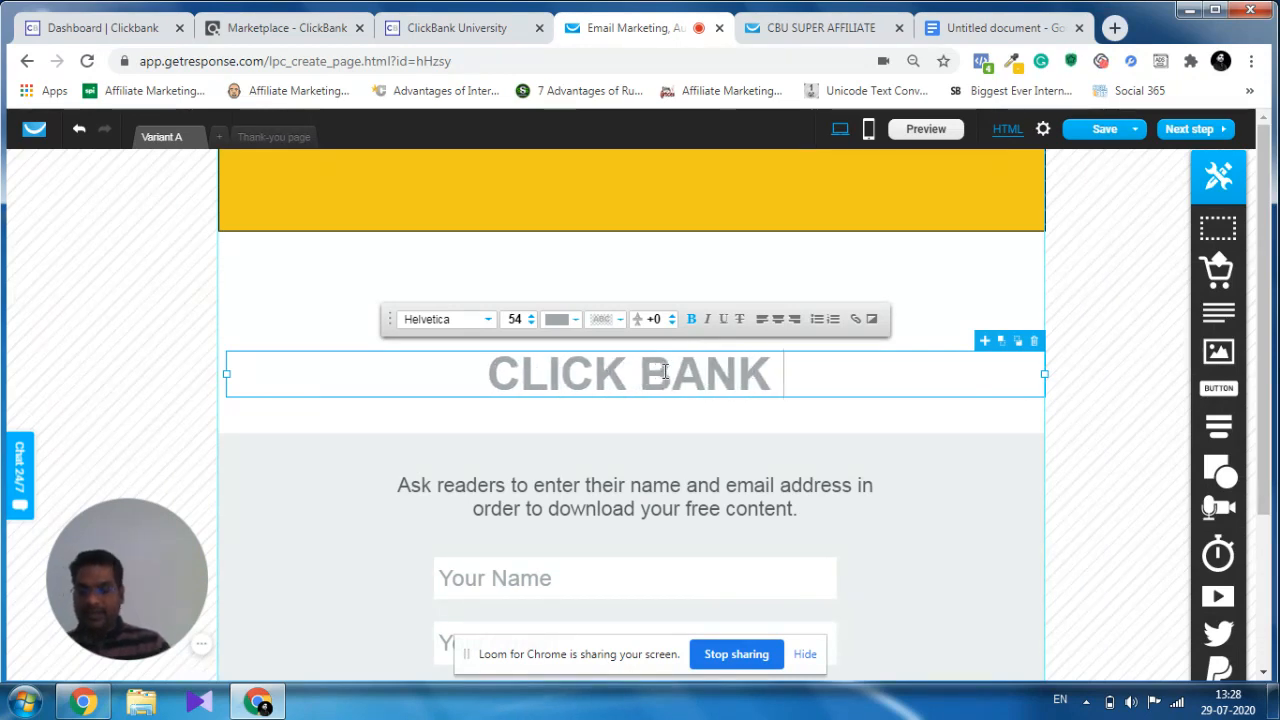
text( AFFIL)
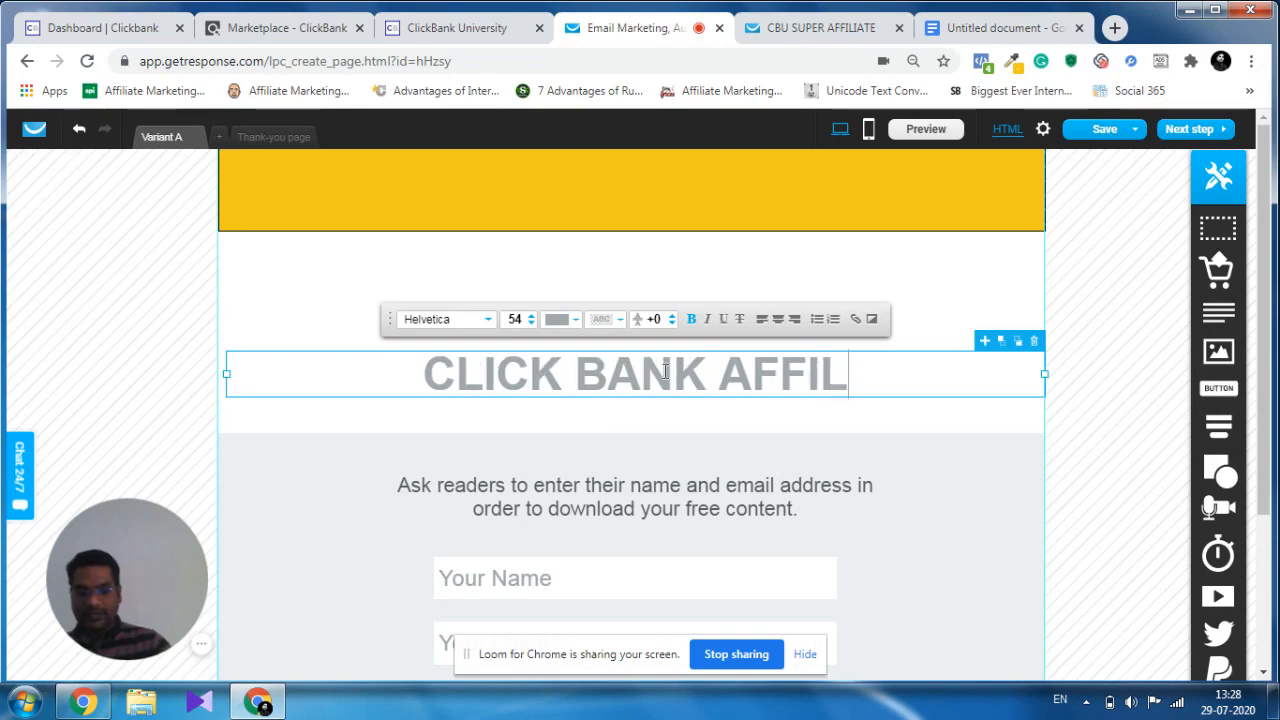
text(IATE)
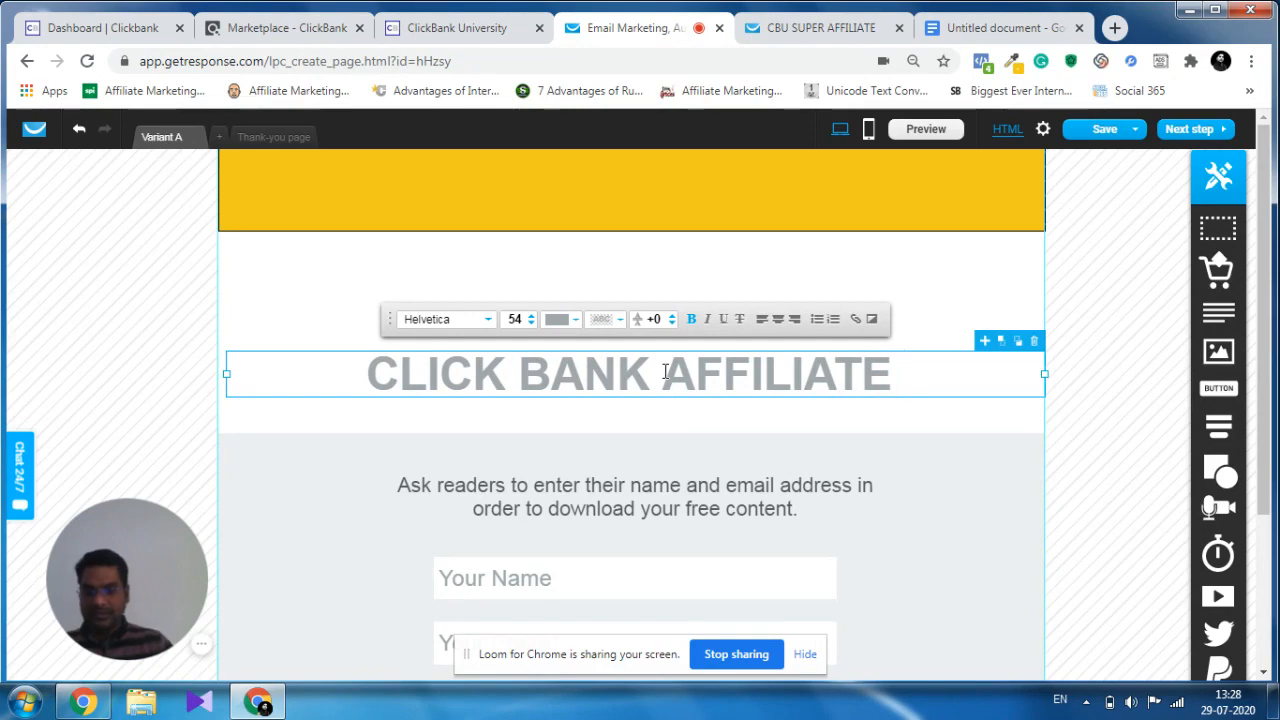
text( TRAINING)
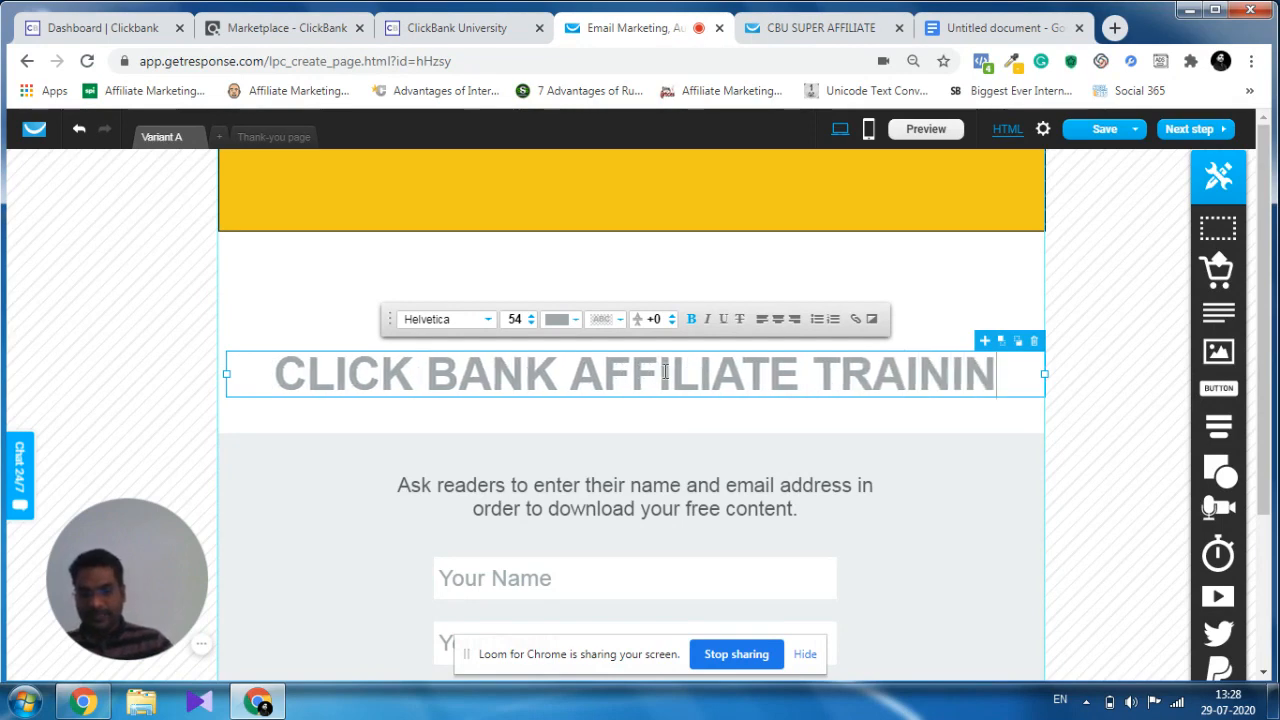
Move the headline onto the yellow banner and set its text colour to white, #FFFFFF.
click(688, 428)
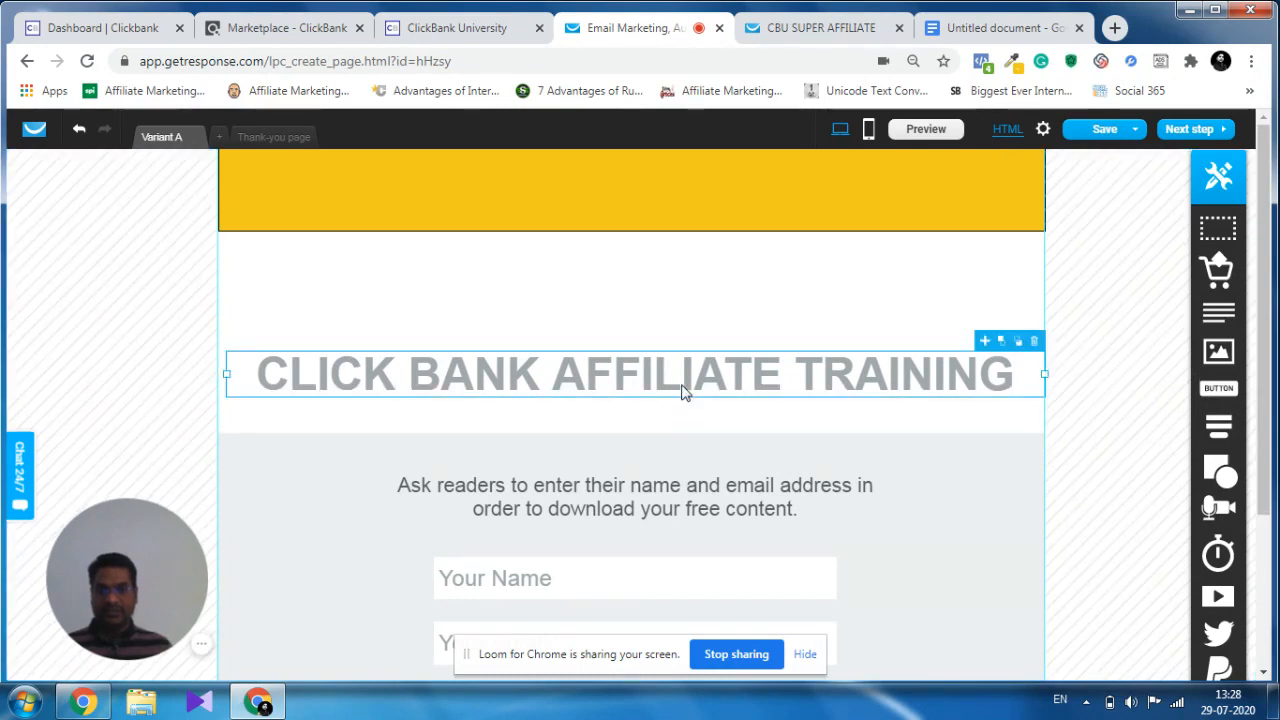
drag(683, 392, 670, 203)
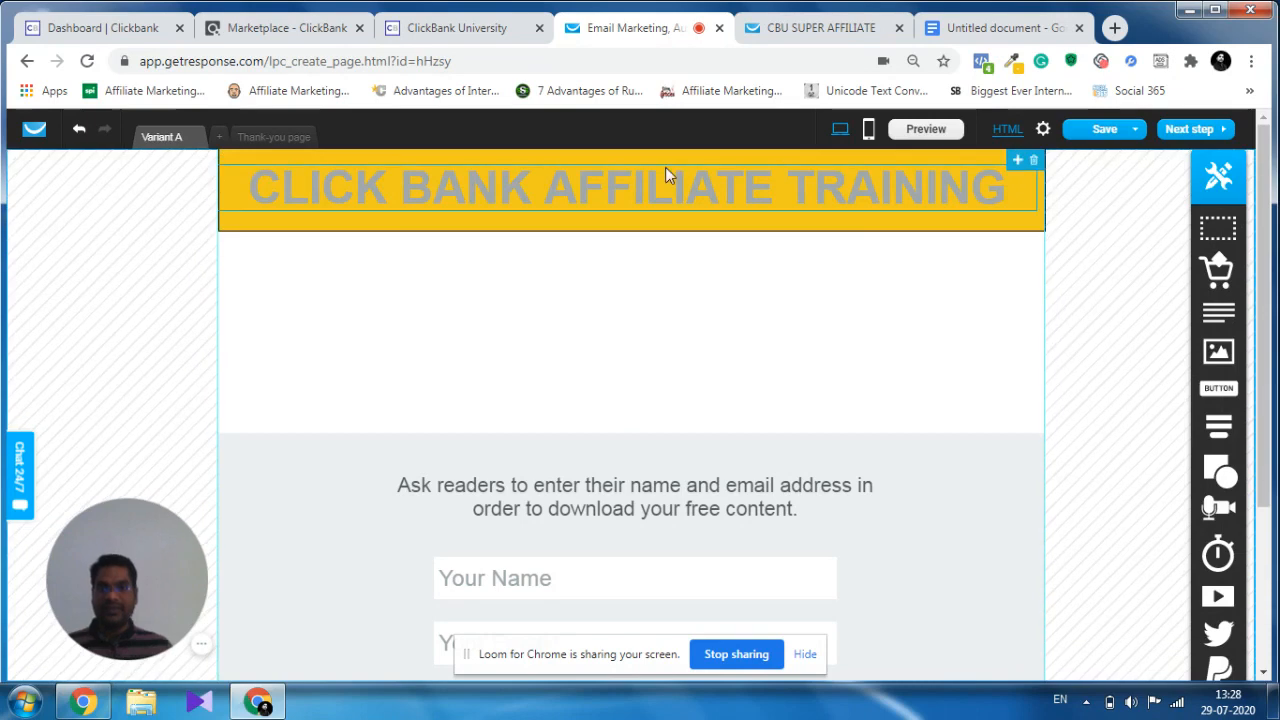
triple_click(575, 197)
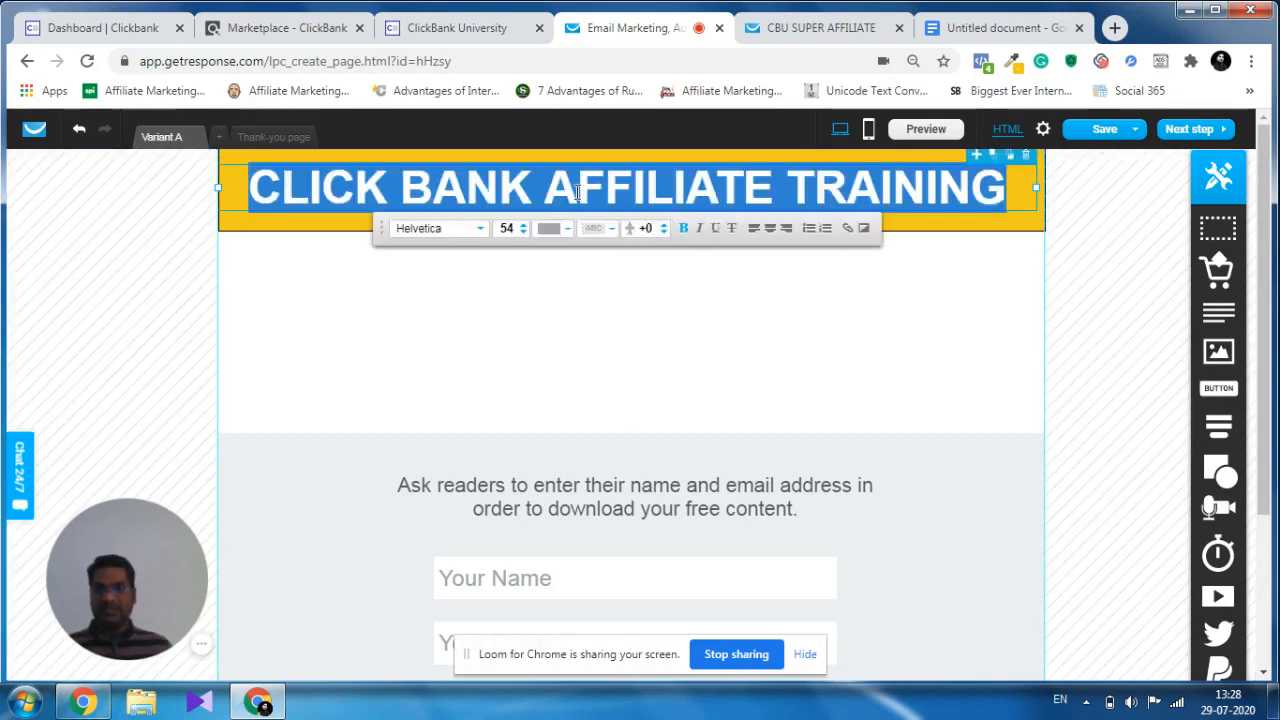
click(565, 234)
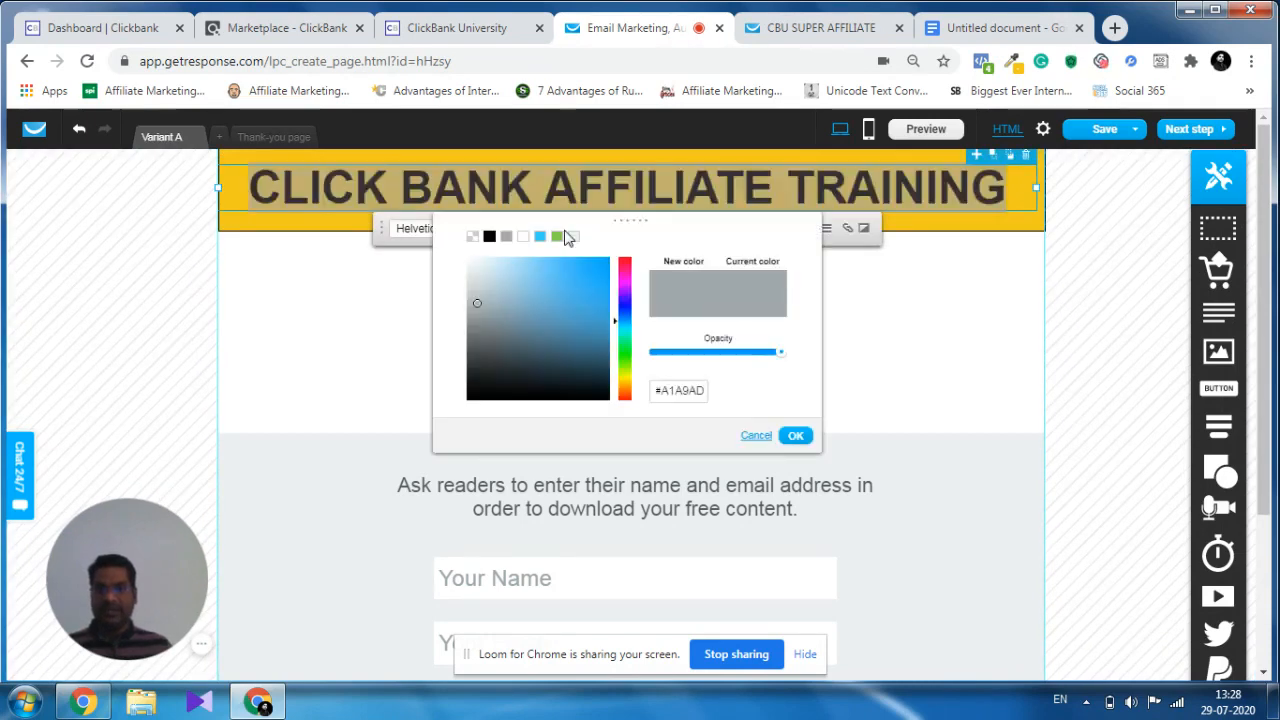
click(522, 236)
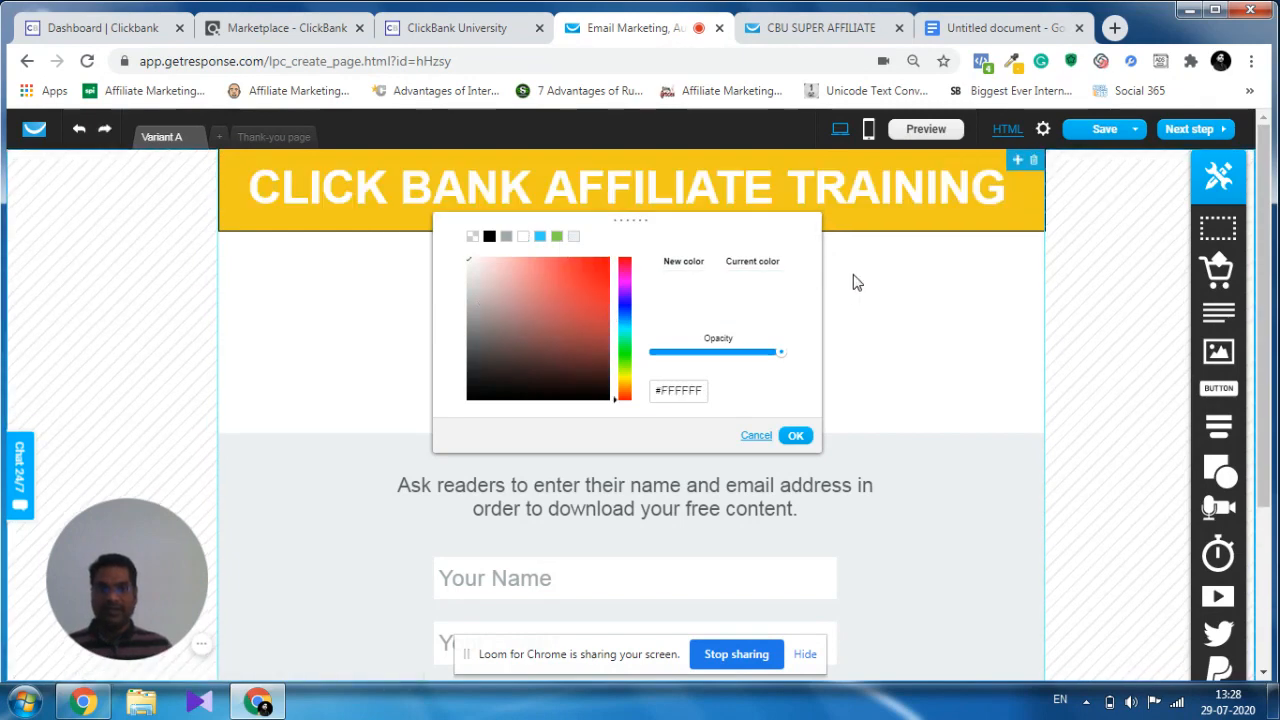
click(797, 437)
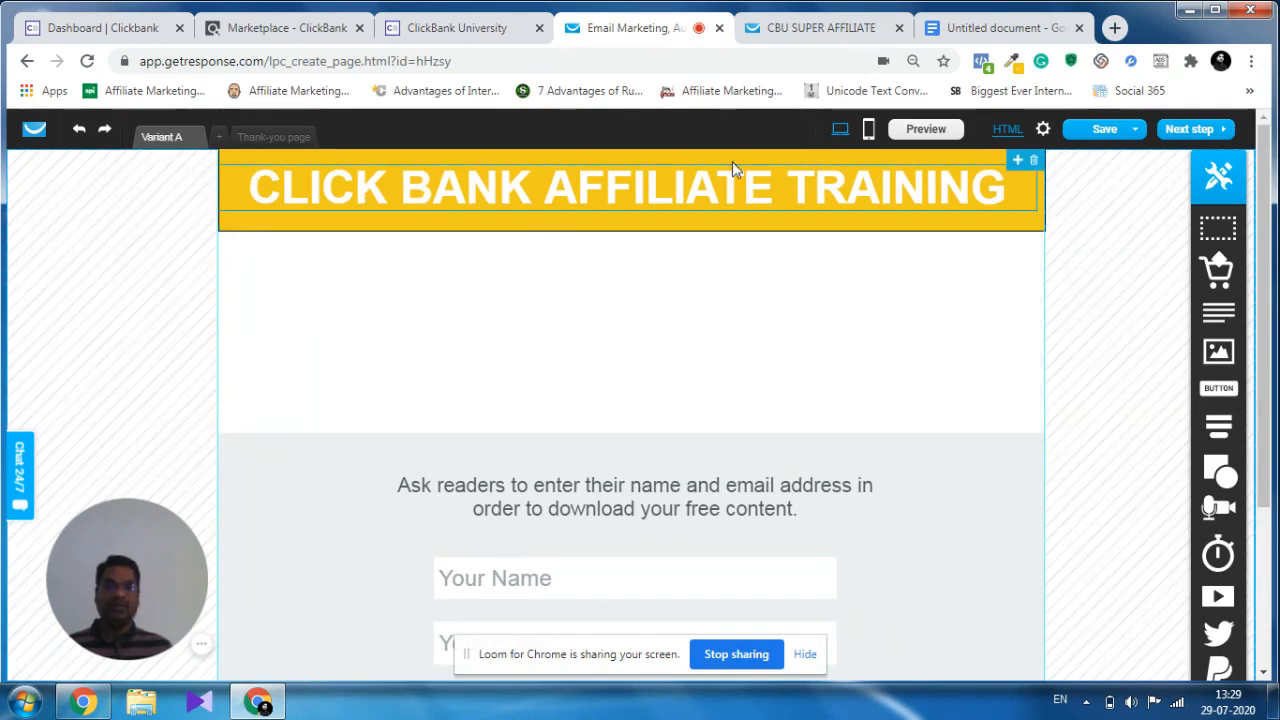
Sample the blue of the "CLICK BANK" text on the reference page with the Color Picker extension and copy its hex code 1e61b4.
click(814, 30)
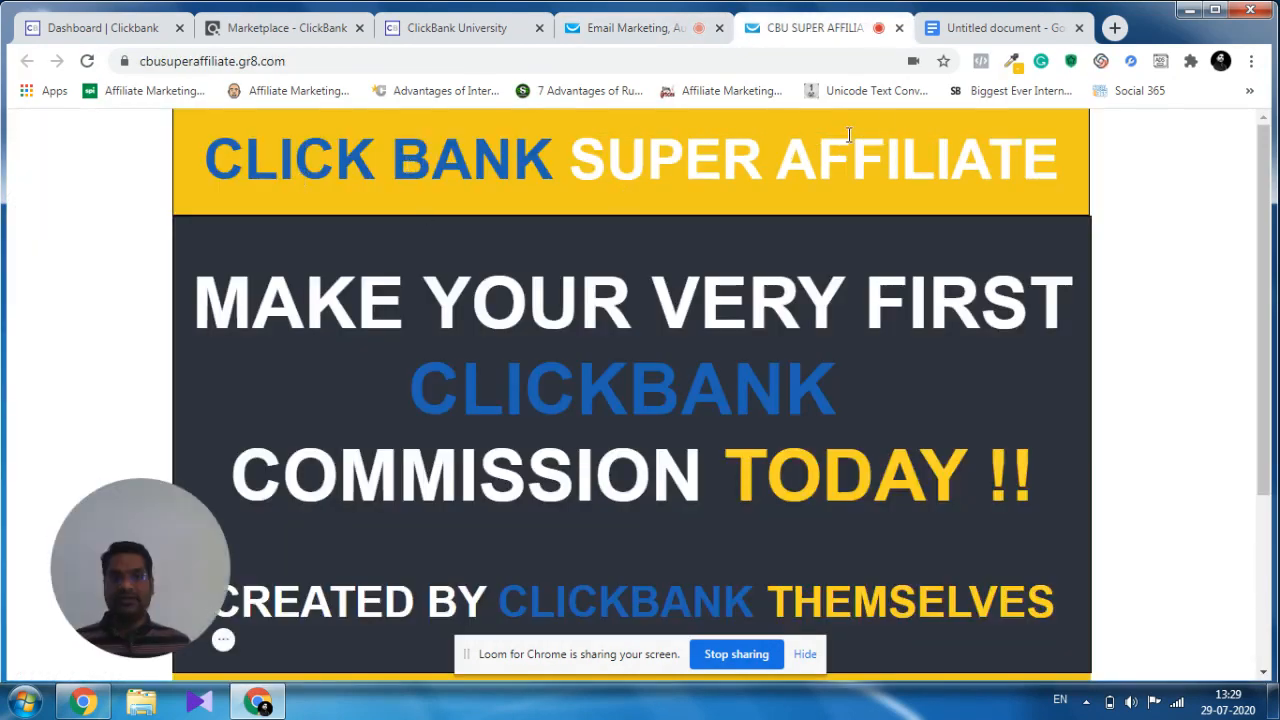
click(1013, 62)
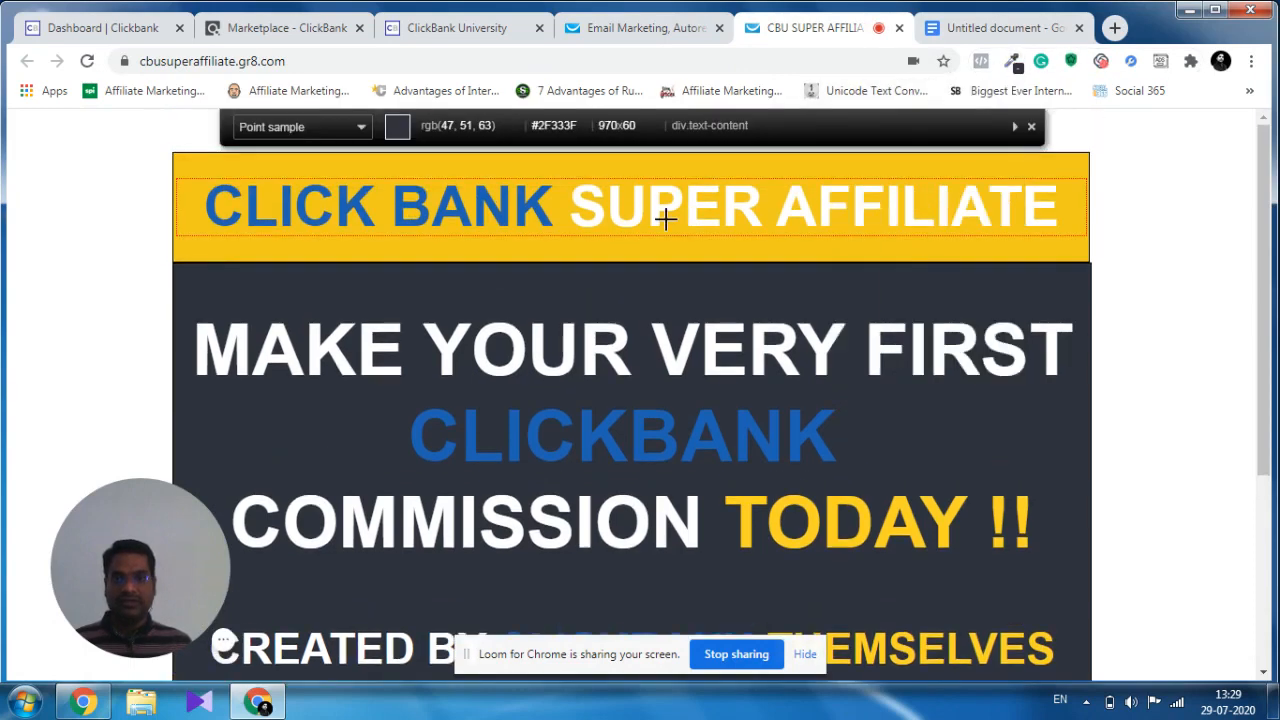
click(357, 200)
click(1013, 62)
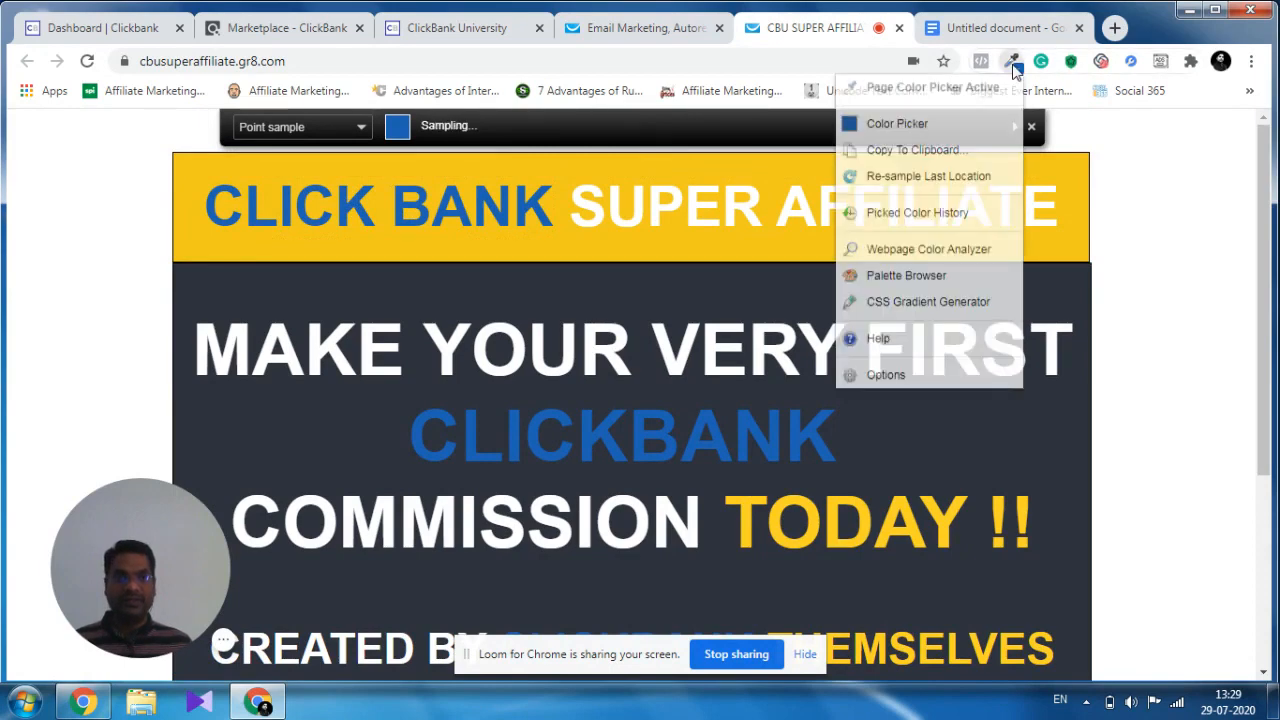
click(926, 127)
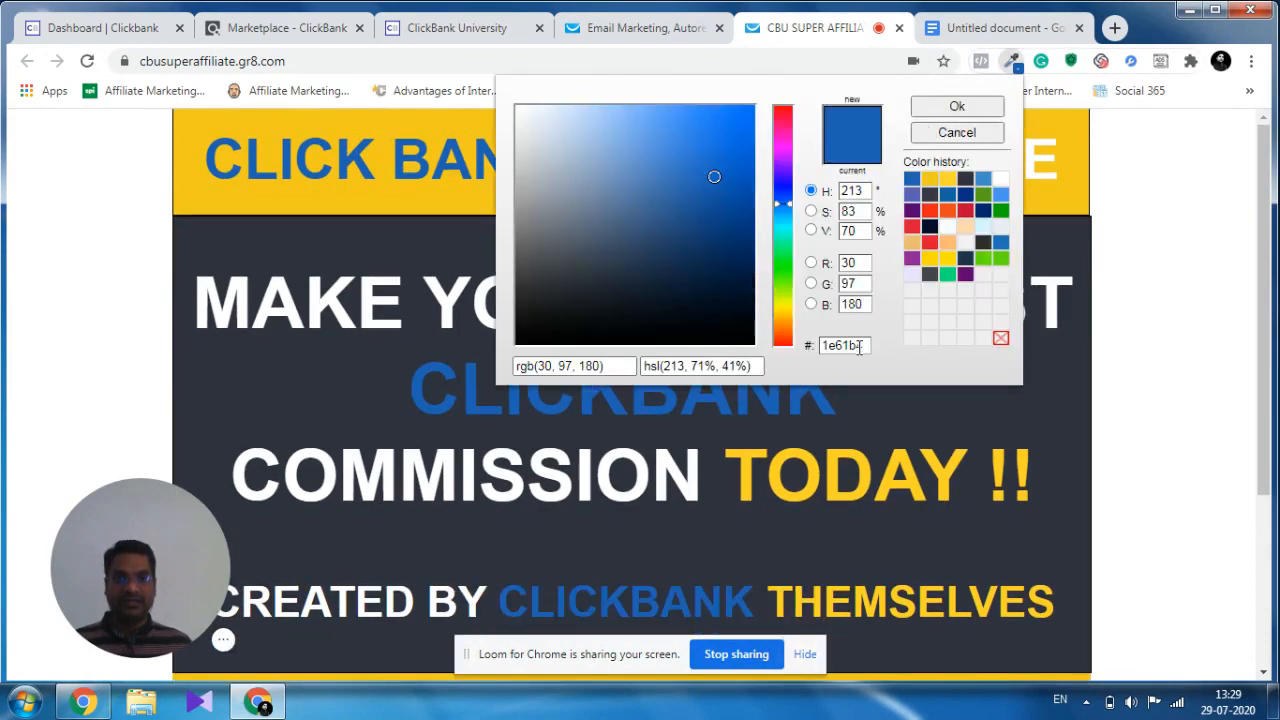
drag(858, 346, 808, 353)
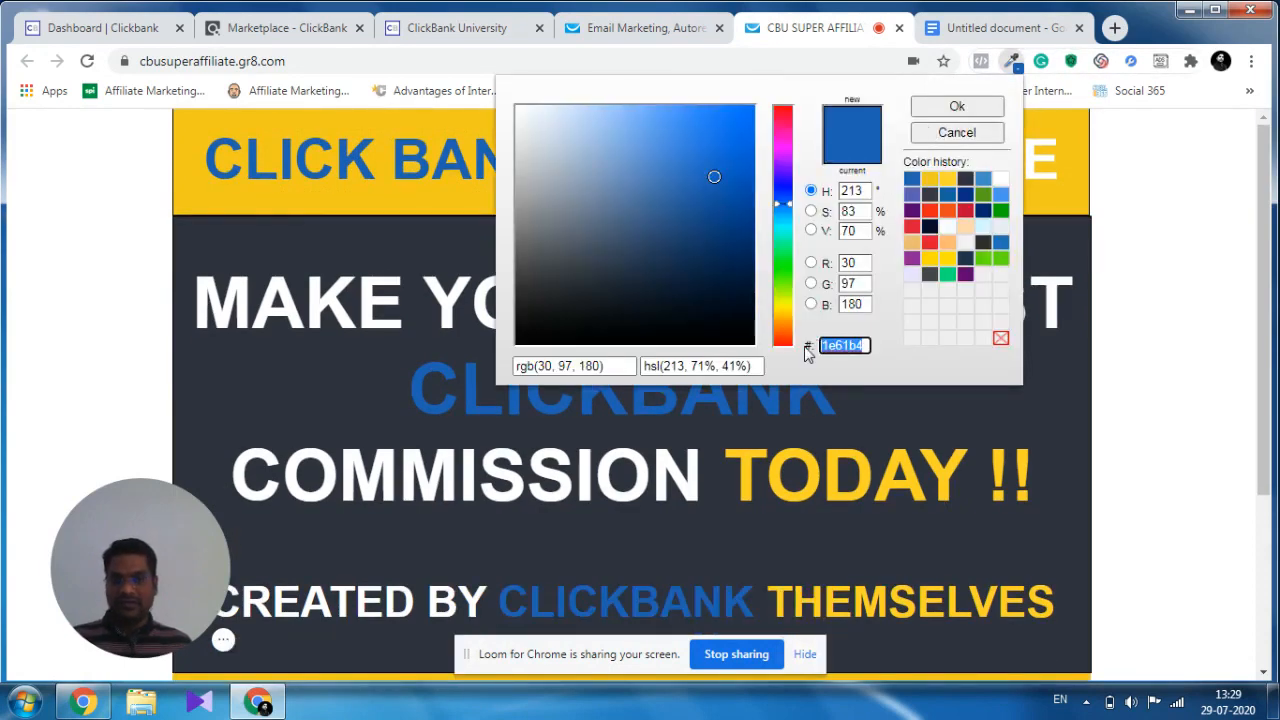
click(957, 106)
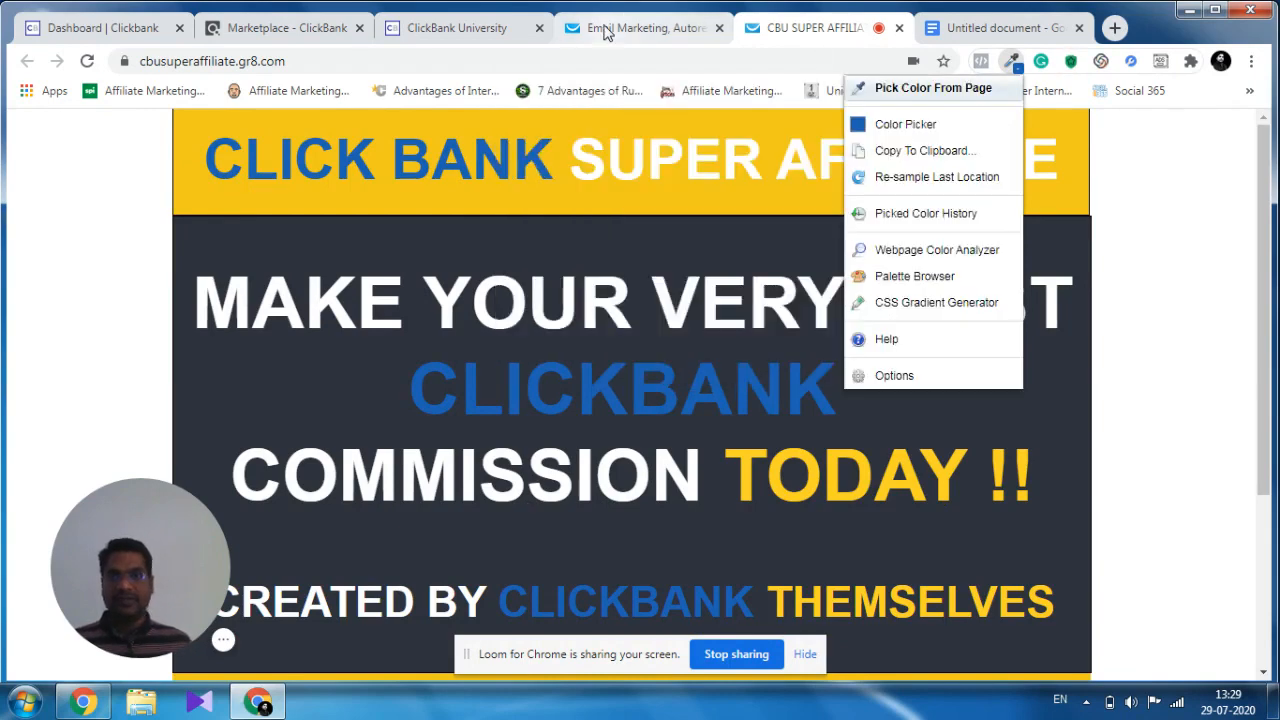
Set the text colour of only the words "CLICK BANK" in the banner headline to #1e61b4.
click(648, 26)
click(474, 185)
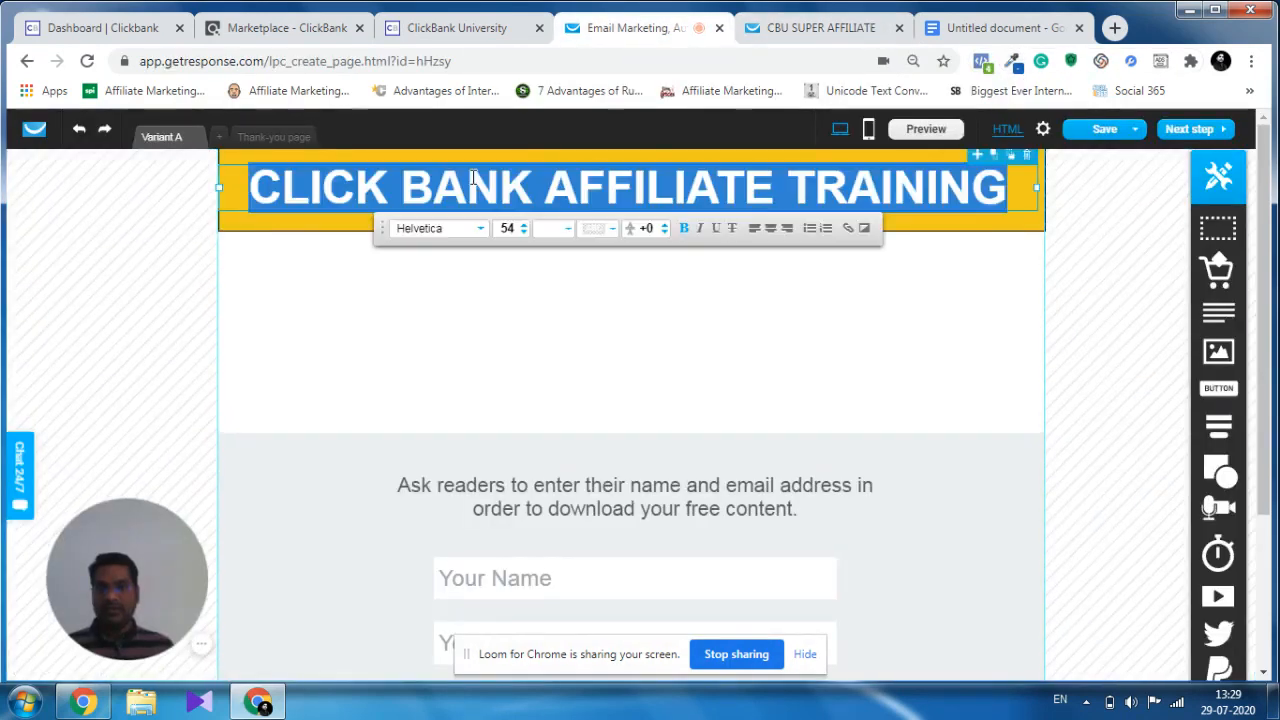
click(533, 186)
drag(533, 186, 262, 190)
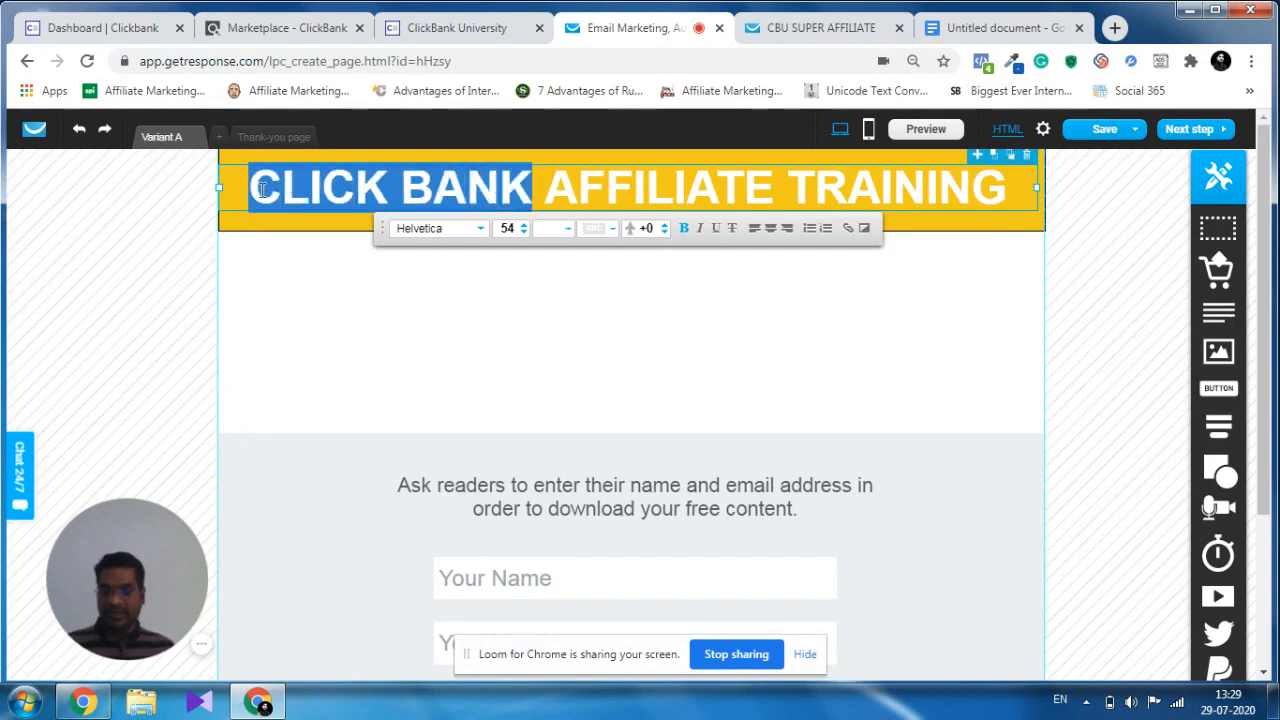
click(567, 229)
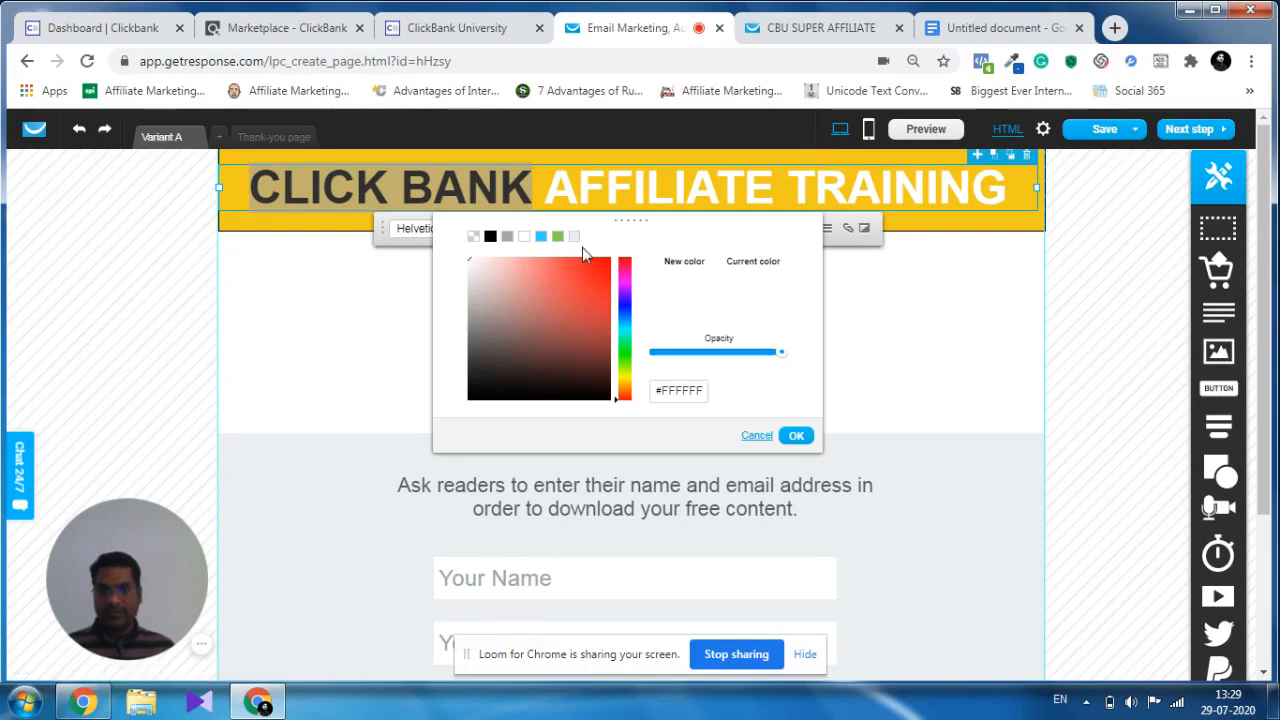
click(678, 396)
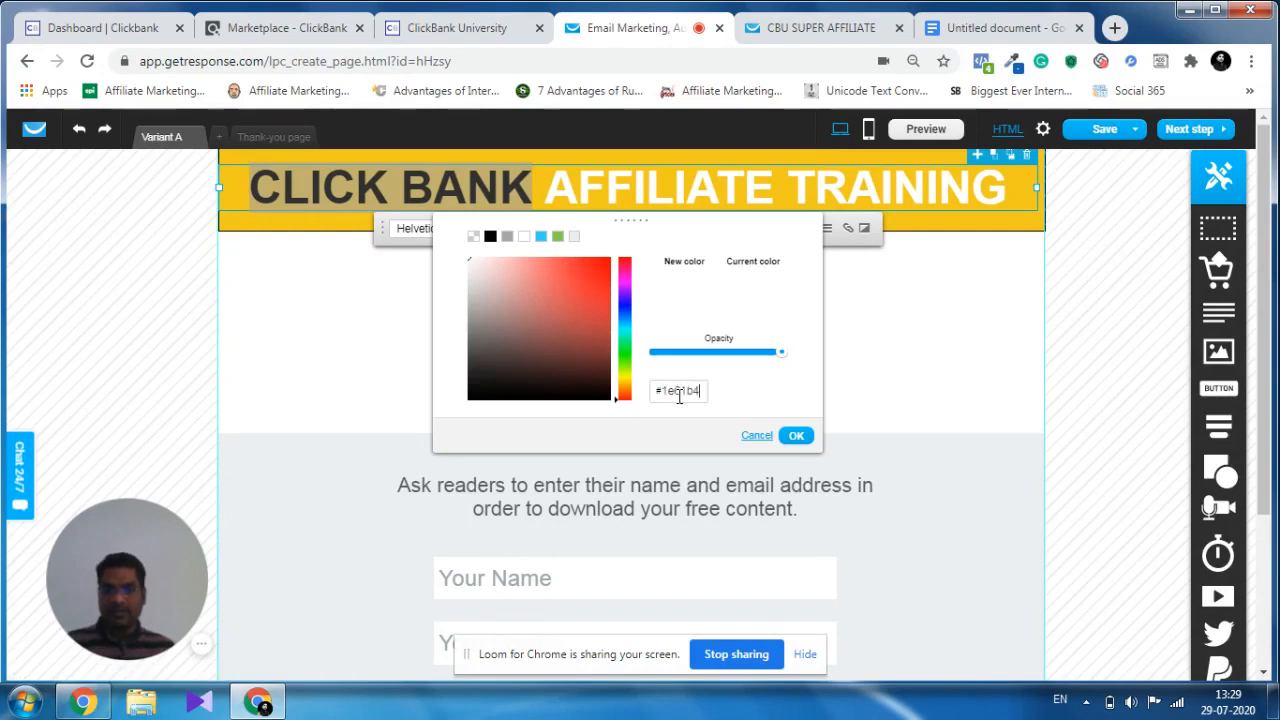
key(Return)
click(793, 437)
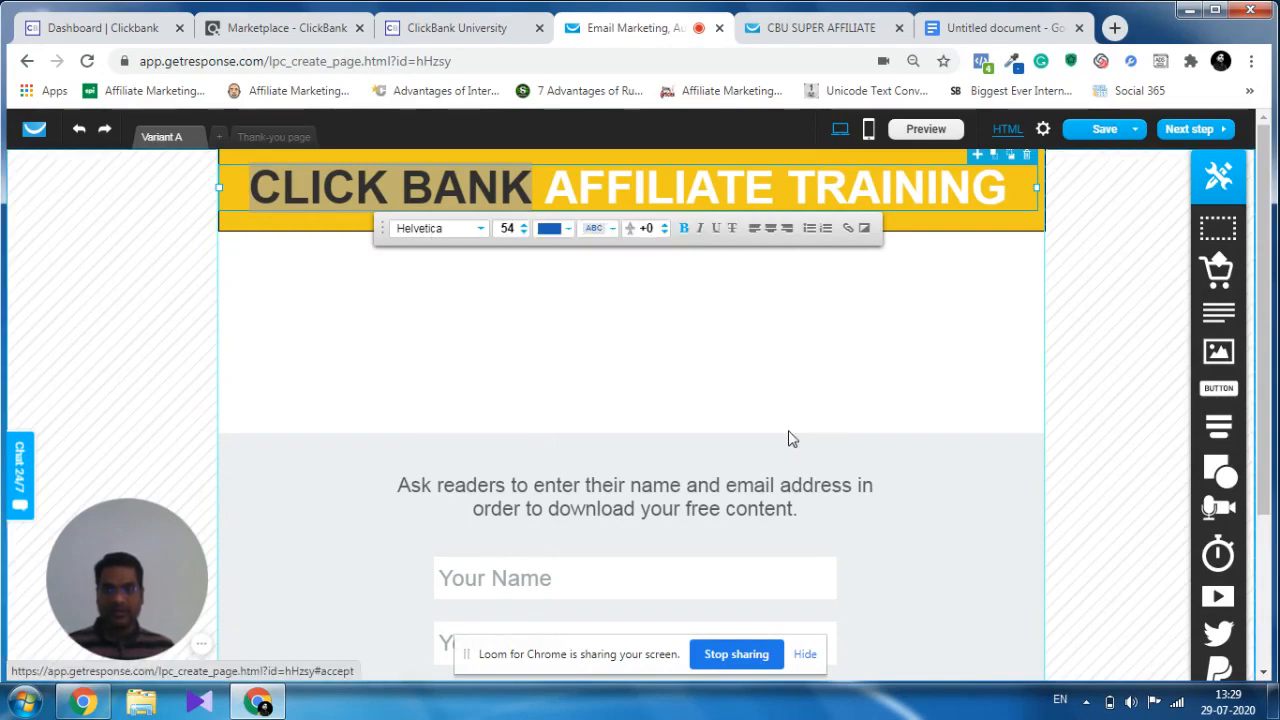
click(476, 372)
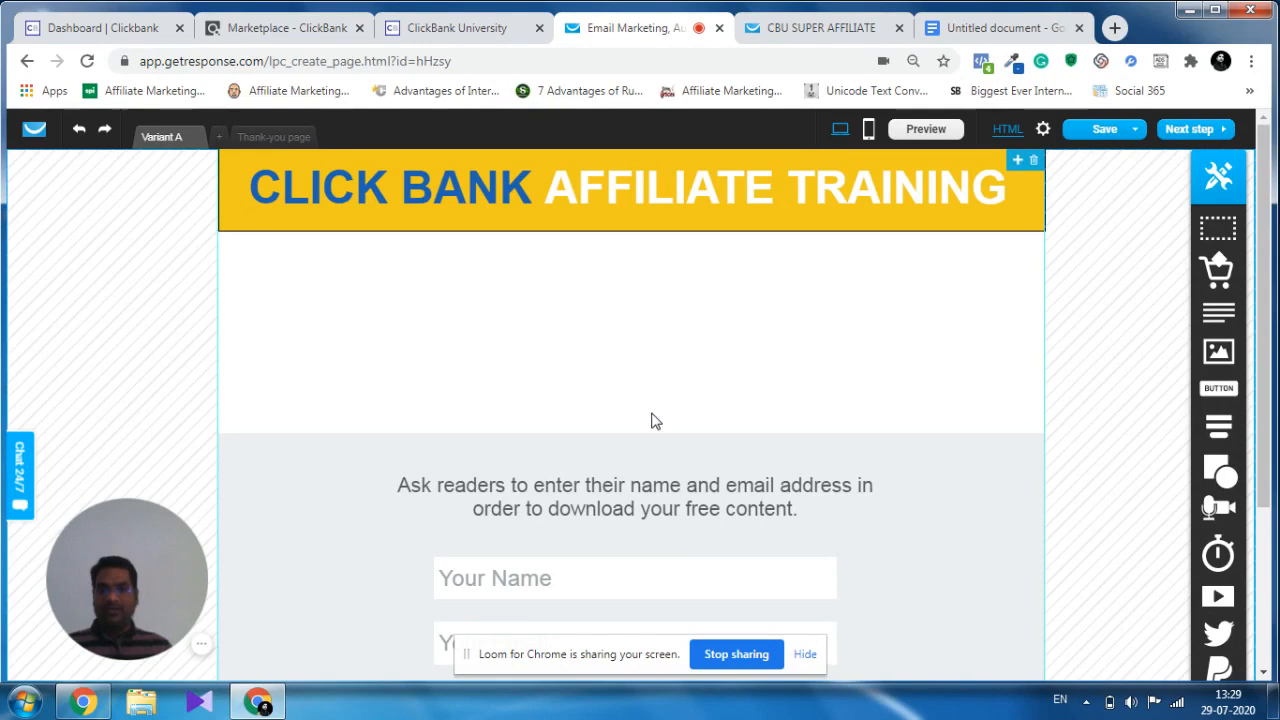
Extend the grey form section's lower edge further down the page, moving the screen-sharing bar out of the way.
scroll(651, 420, down, 2)
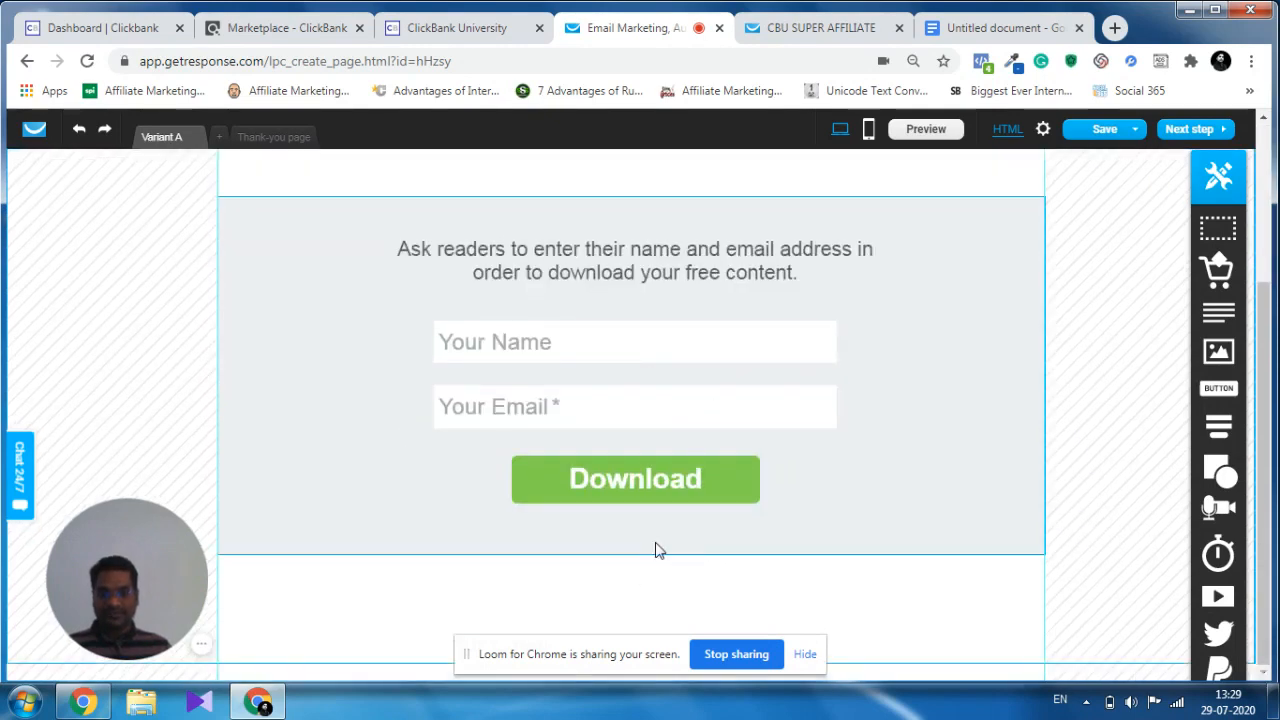
click(637, 568)
drag(631, 570, 631, 614)
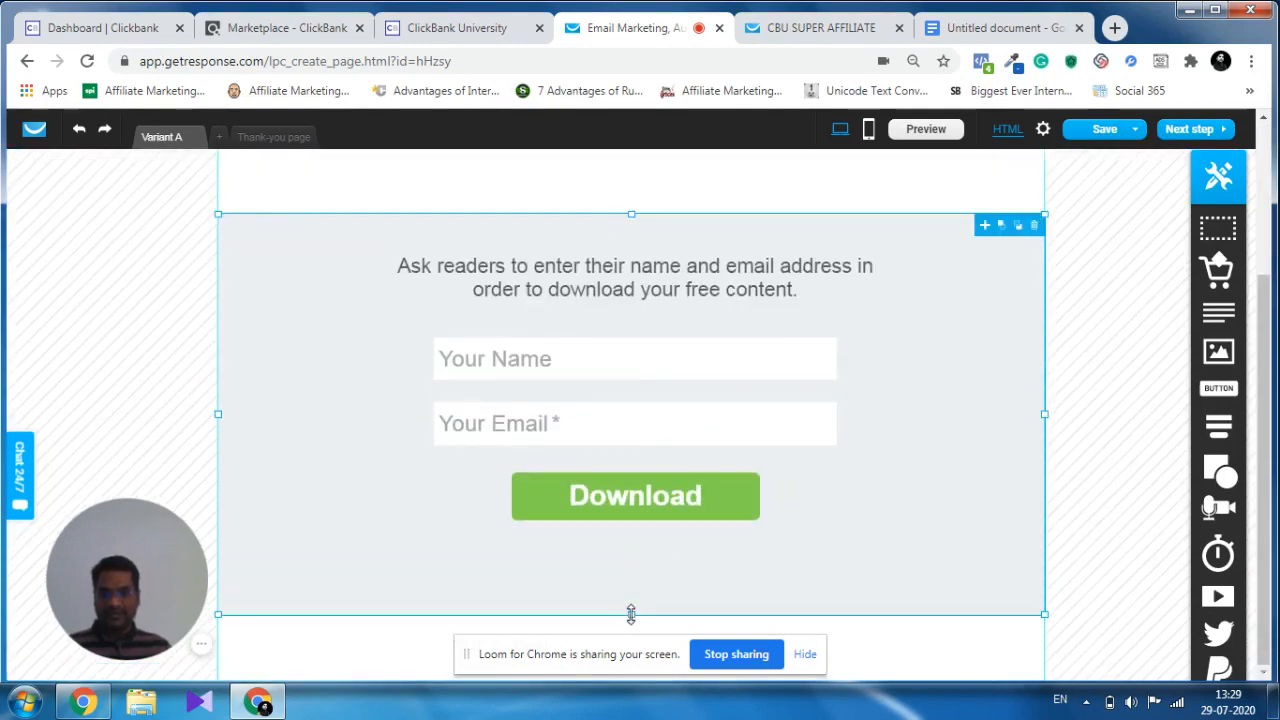
drag(623, 667, 614, 713)
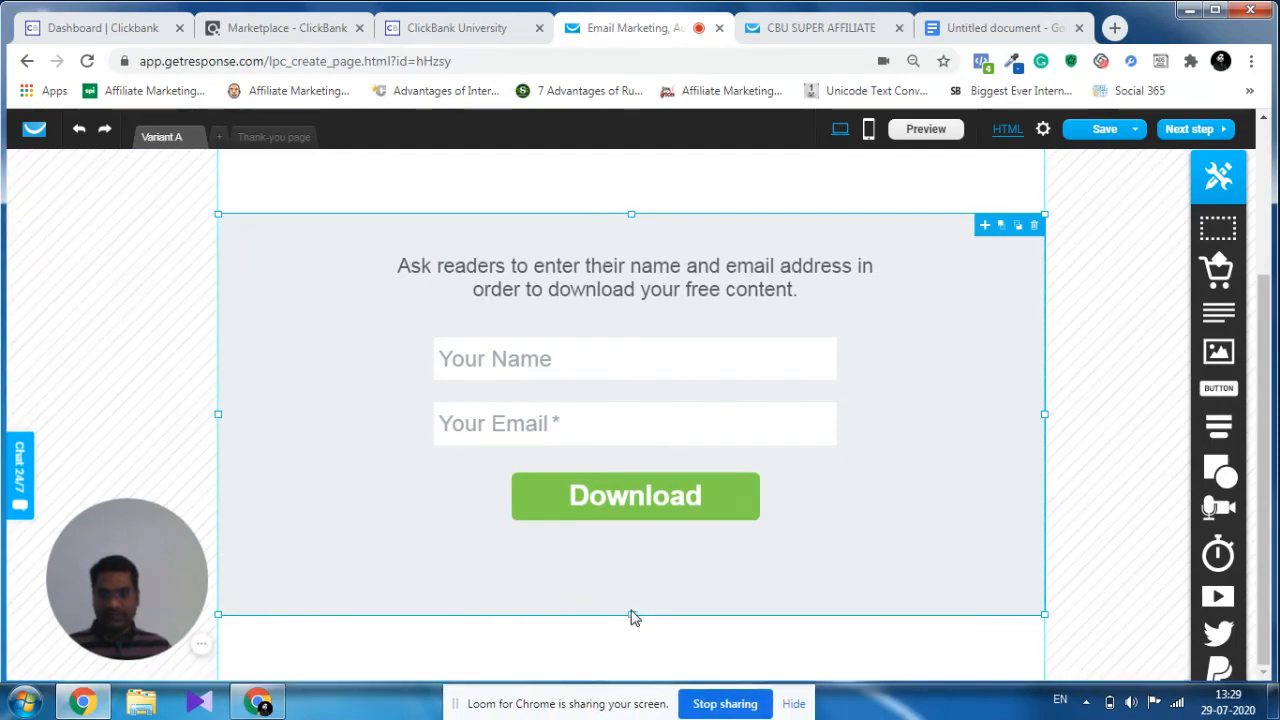
drag(632, 614, 633, 676)
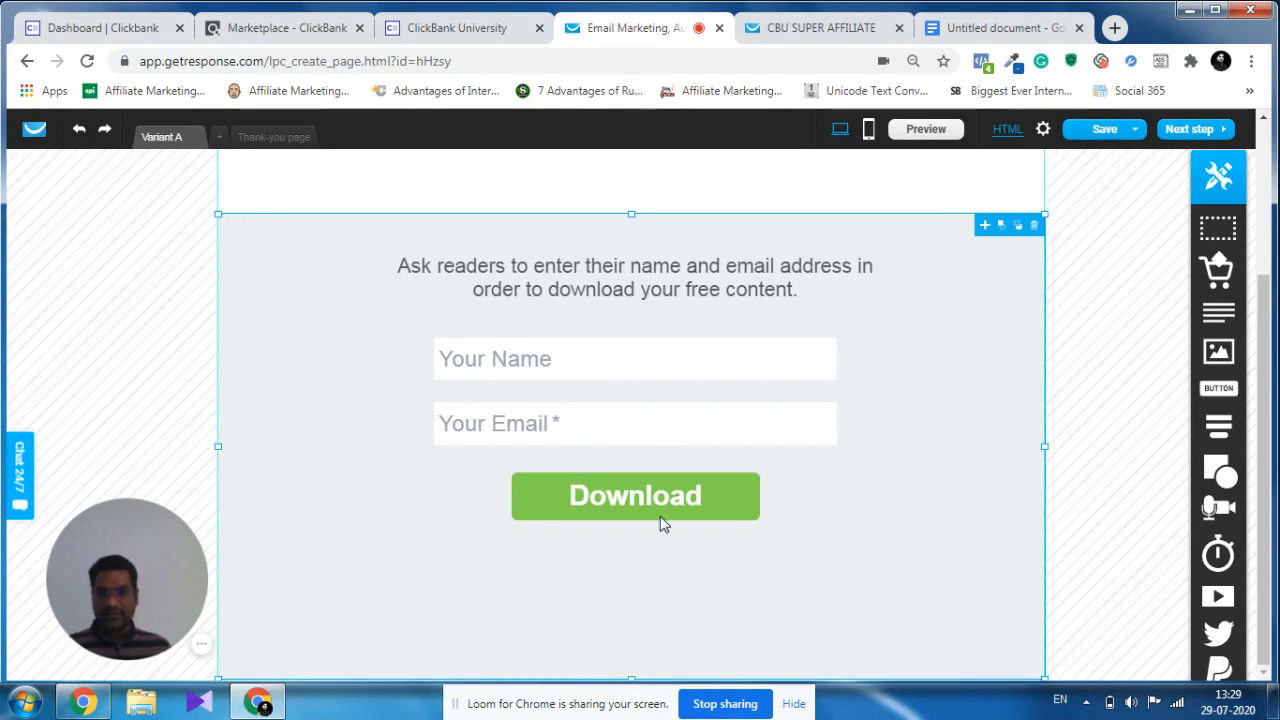
Move the sign-up form lower within the grey section and delete the instruction text above it.
click(790, 492)
drag(815, 492, 809, 555)
click(762, 290)
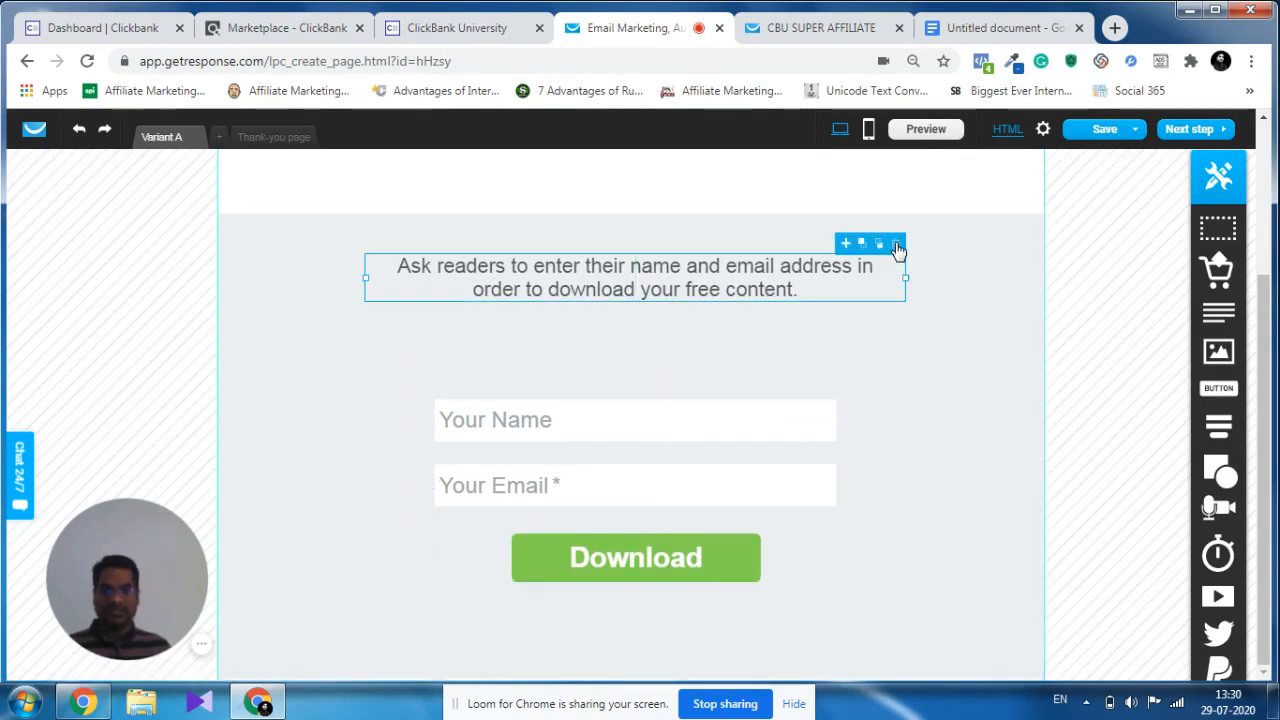
click(897, 246)
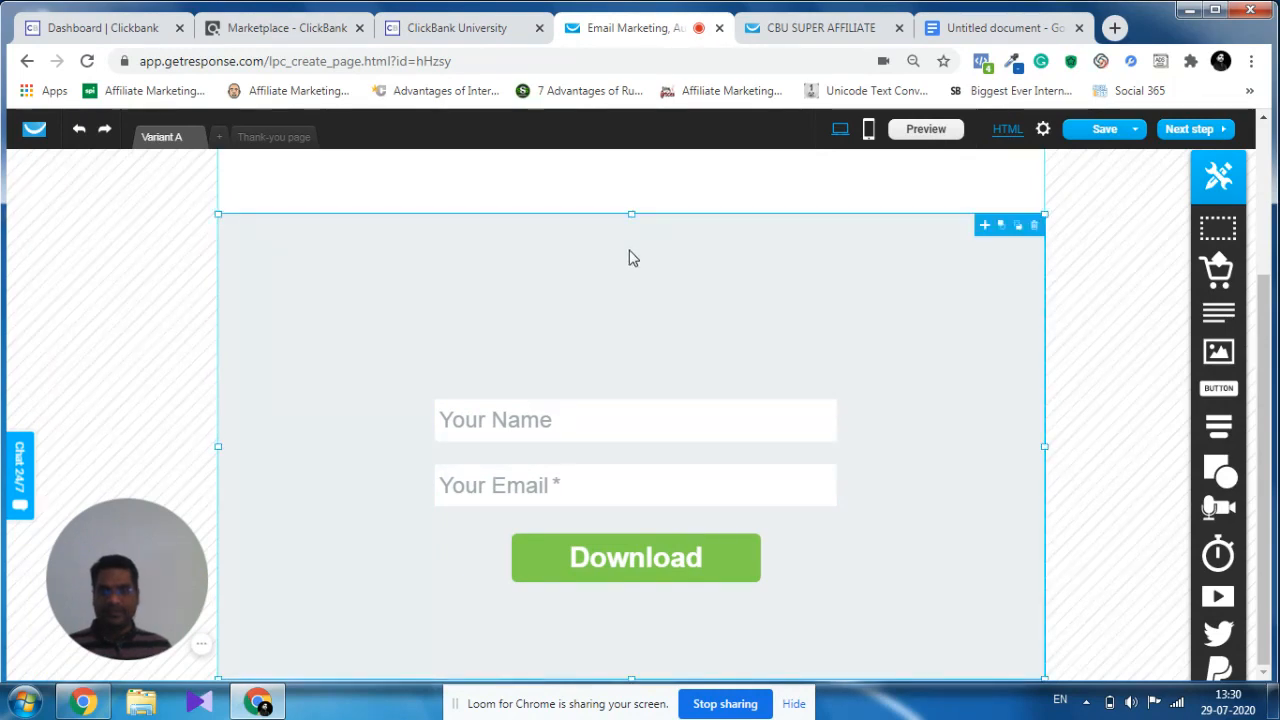
Lower the grey section's upper edge and reposition the form so the section fits closely around the fields and Download button.
drag(629, 215, 631, 340)
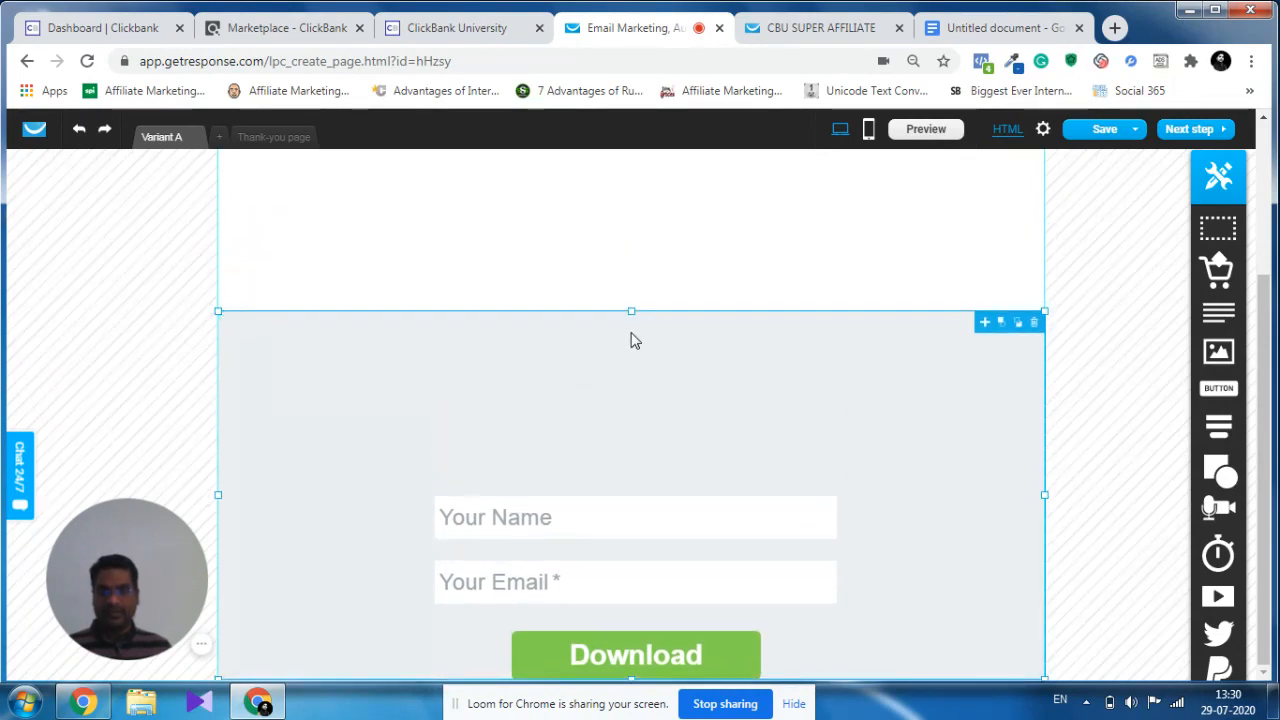
drag(785, 637, 780, 491)
drag(634, 311, 631, 397)
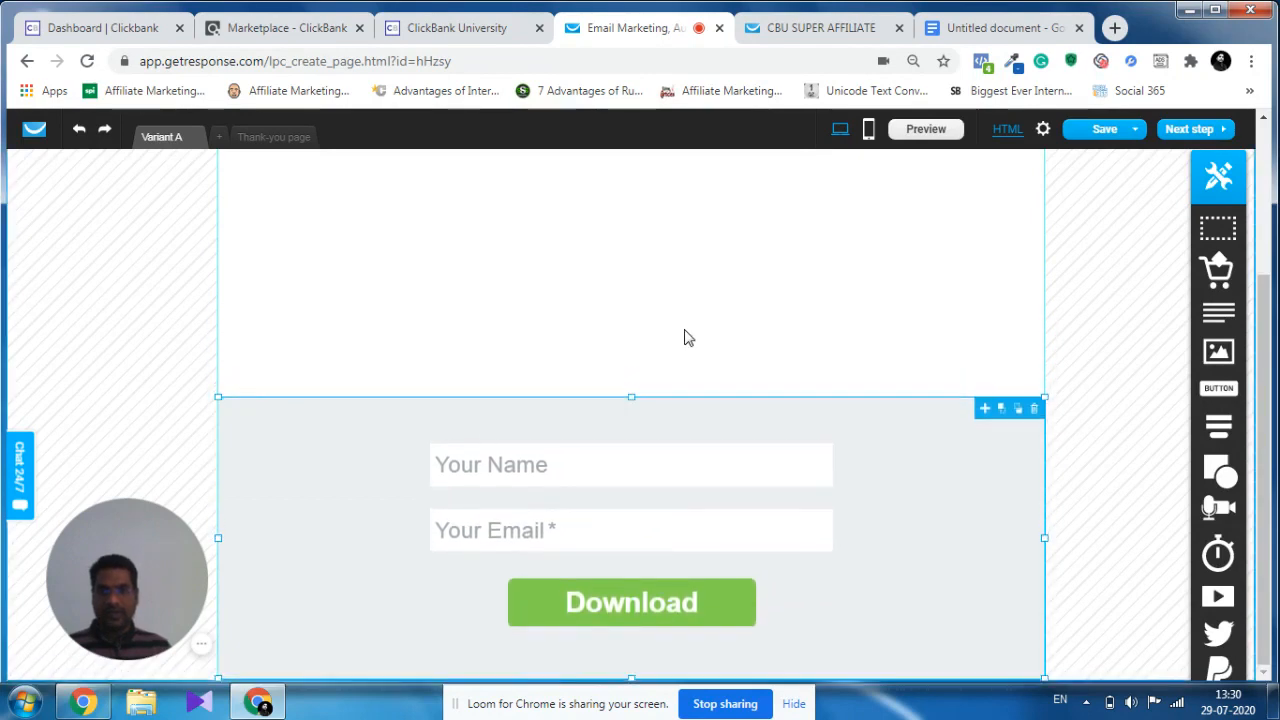
Bring up the basic shape choices for the empty area below the yellow banner.
scroll(684, 338, up, 2)
click(820, 311)
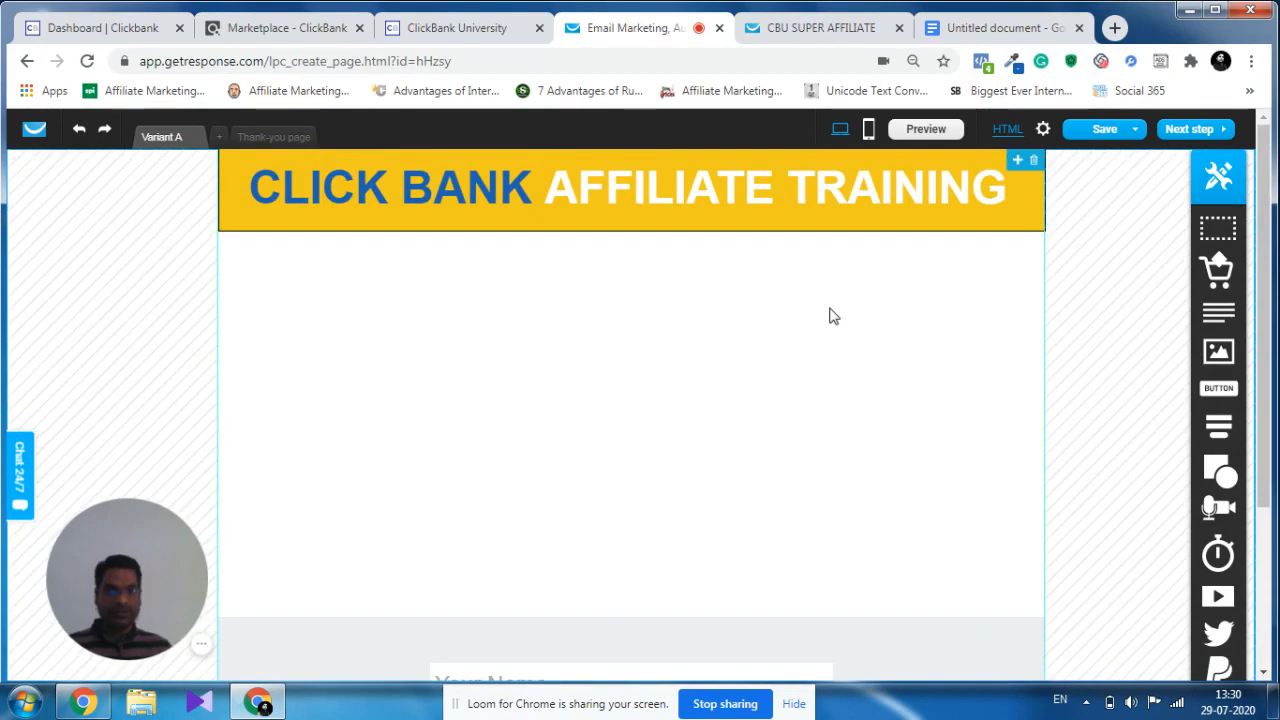
mouse_move(1218, 472)
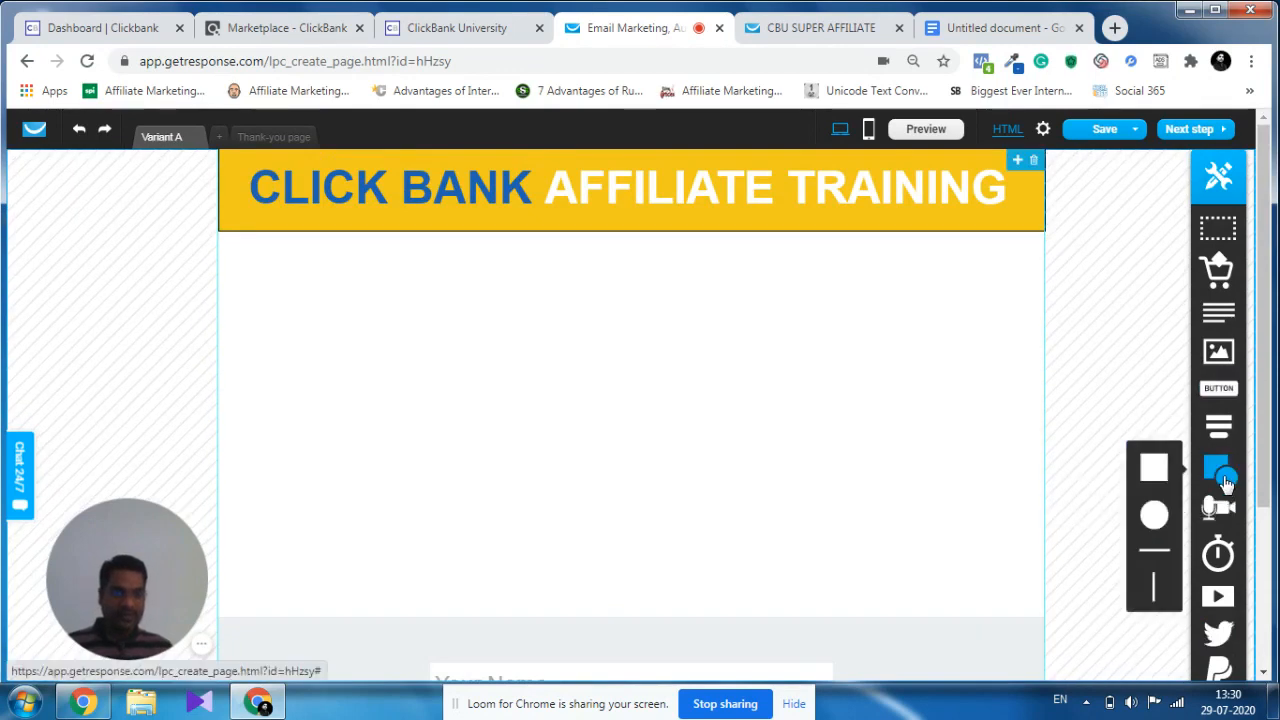
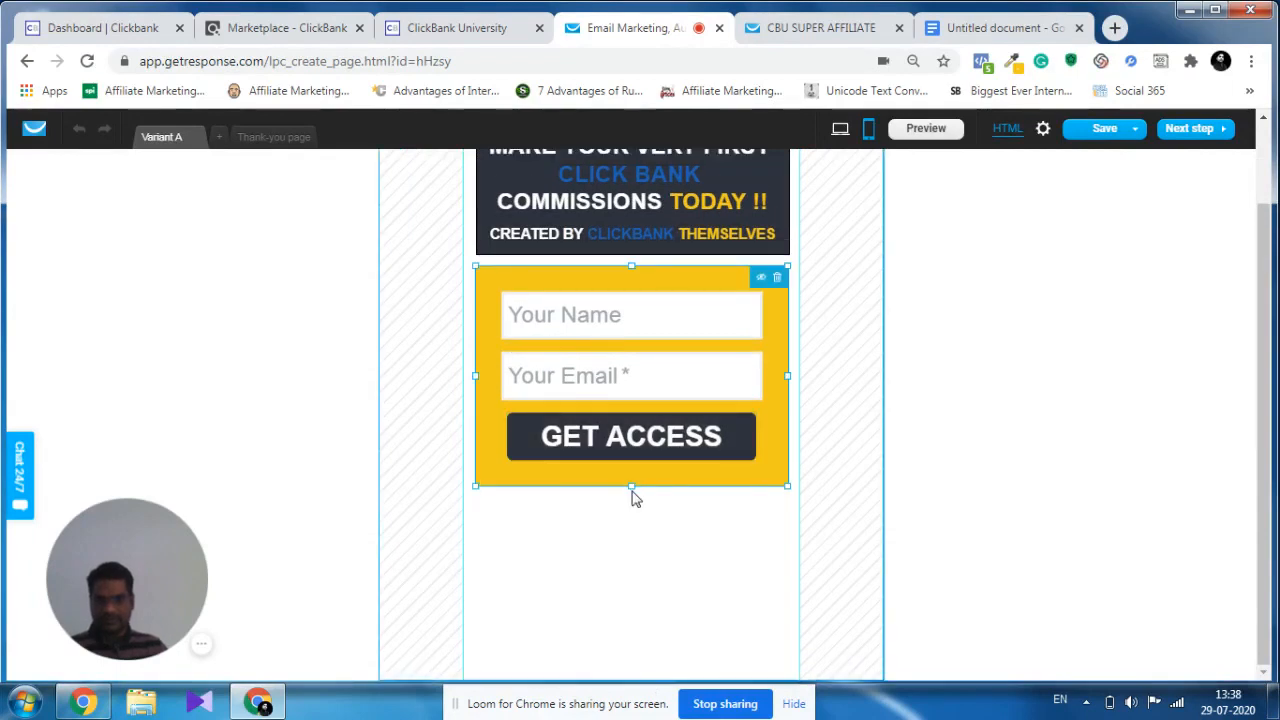
Extend the yellow form block's lower edge further down the mobile page and move the sign-up form to its lower part.
drag(632, 489, 623, 686)
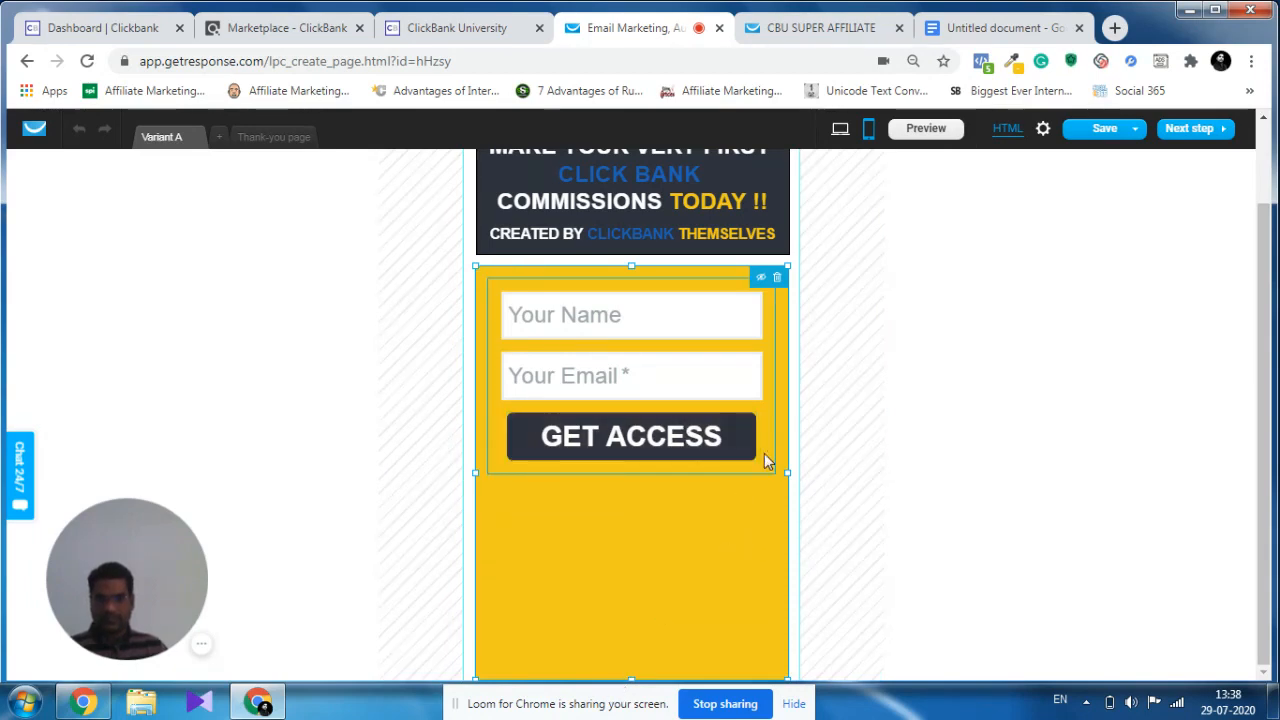
drag(764, 453, 762, 636)
click(660, 300)
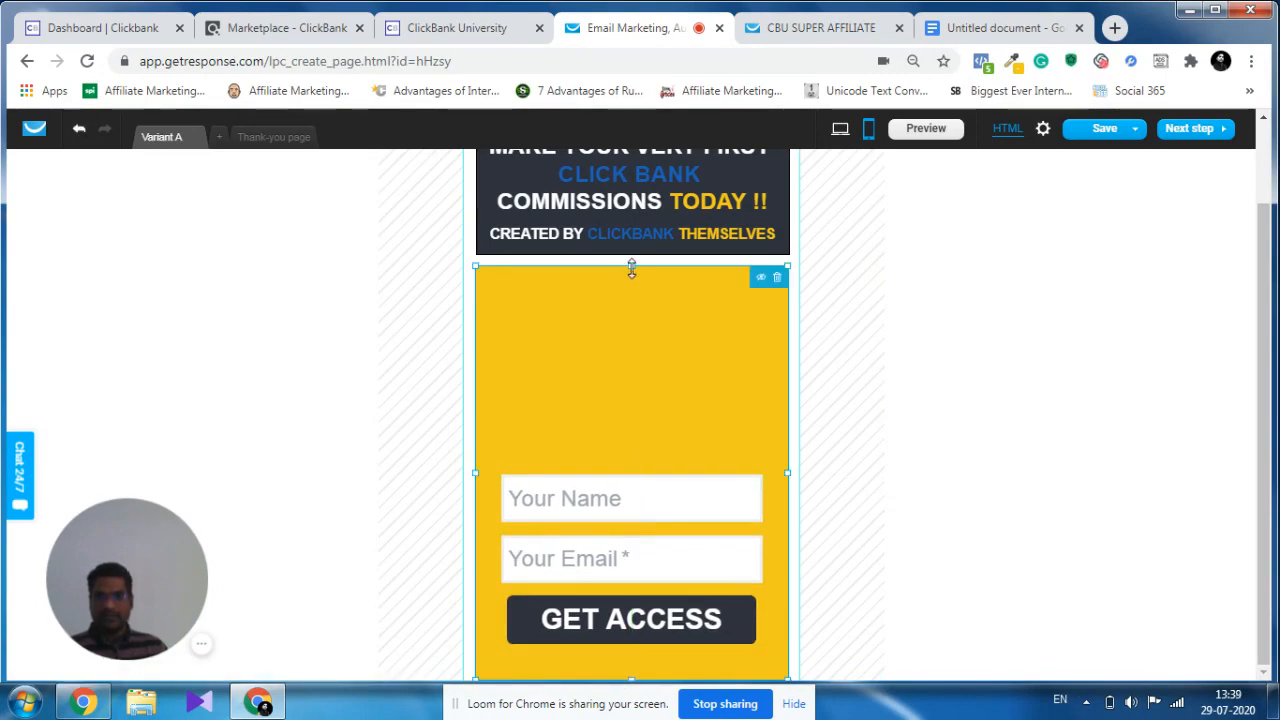
Lower the yellow block's upper edge and reposition the sign-up form so the block fits around the fields and GET ACCESS button.
drag(631, 268, 636, 343)
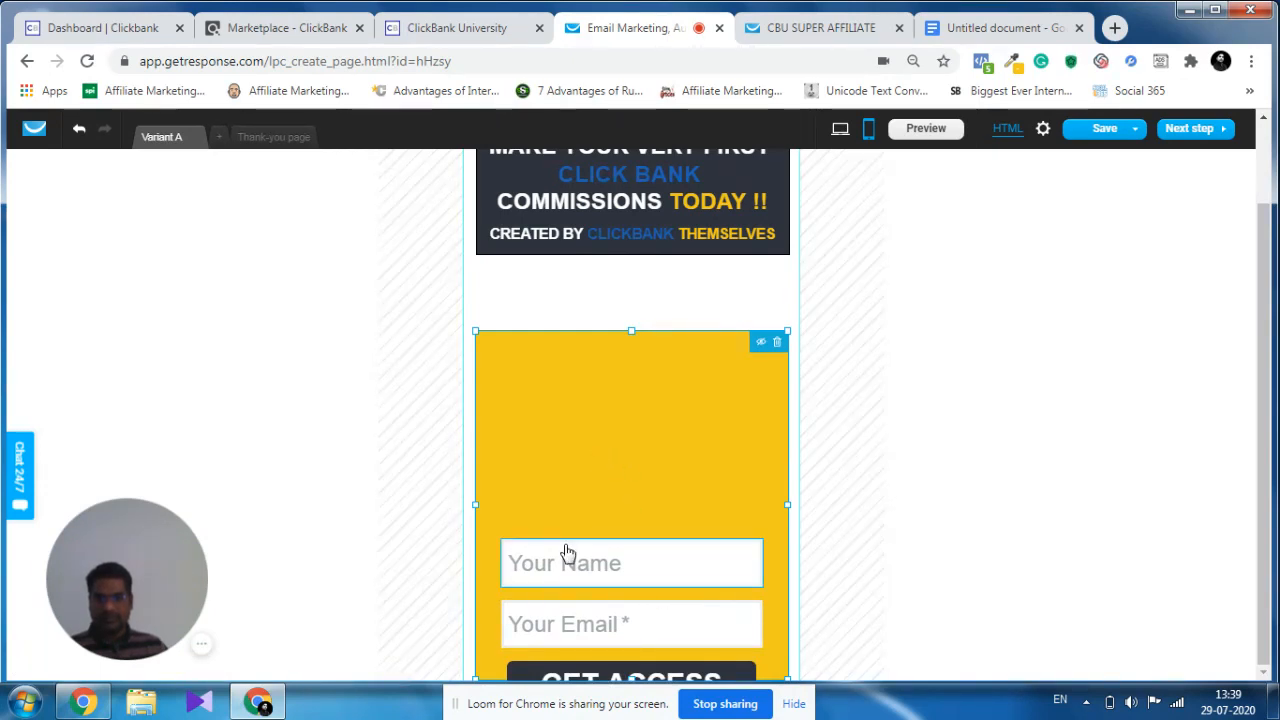
drag(566, 543, 565, 406)
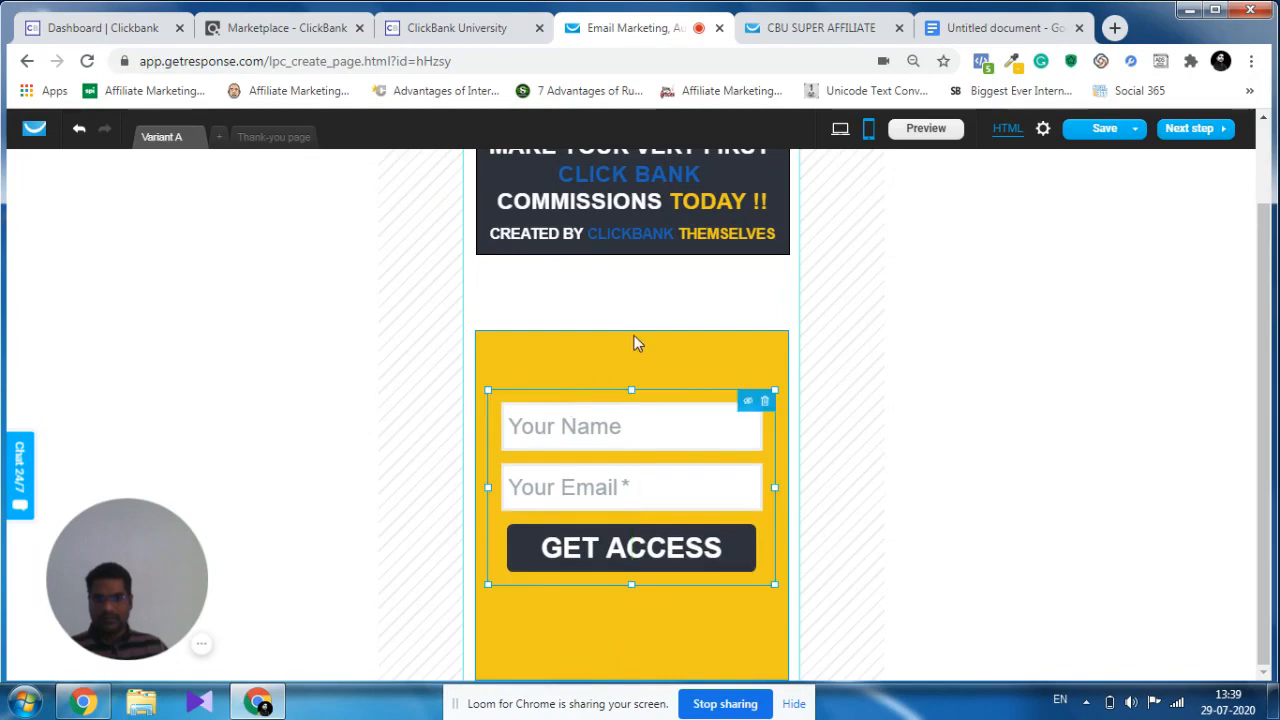
click(633, 334)
drag(632, 330, 632, 410)
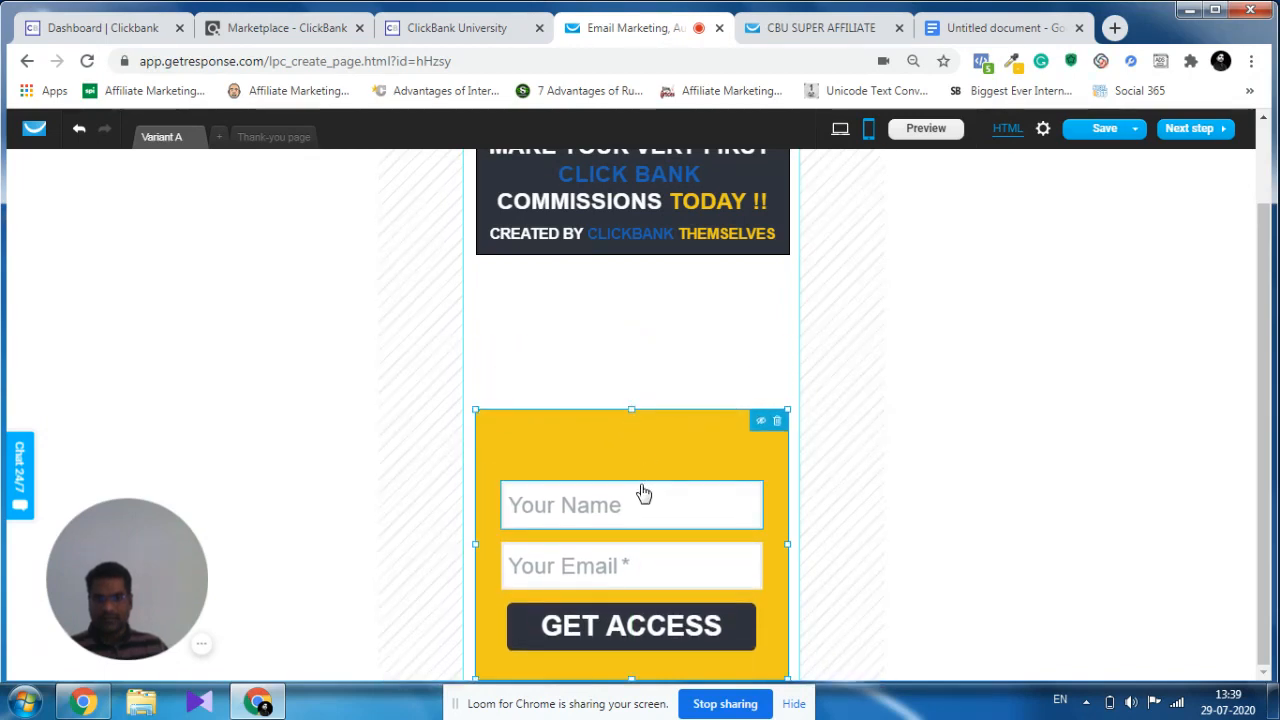
click(641, 485)
drag(641, 481, 638, 424)
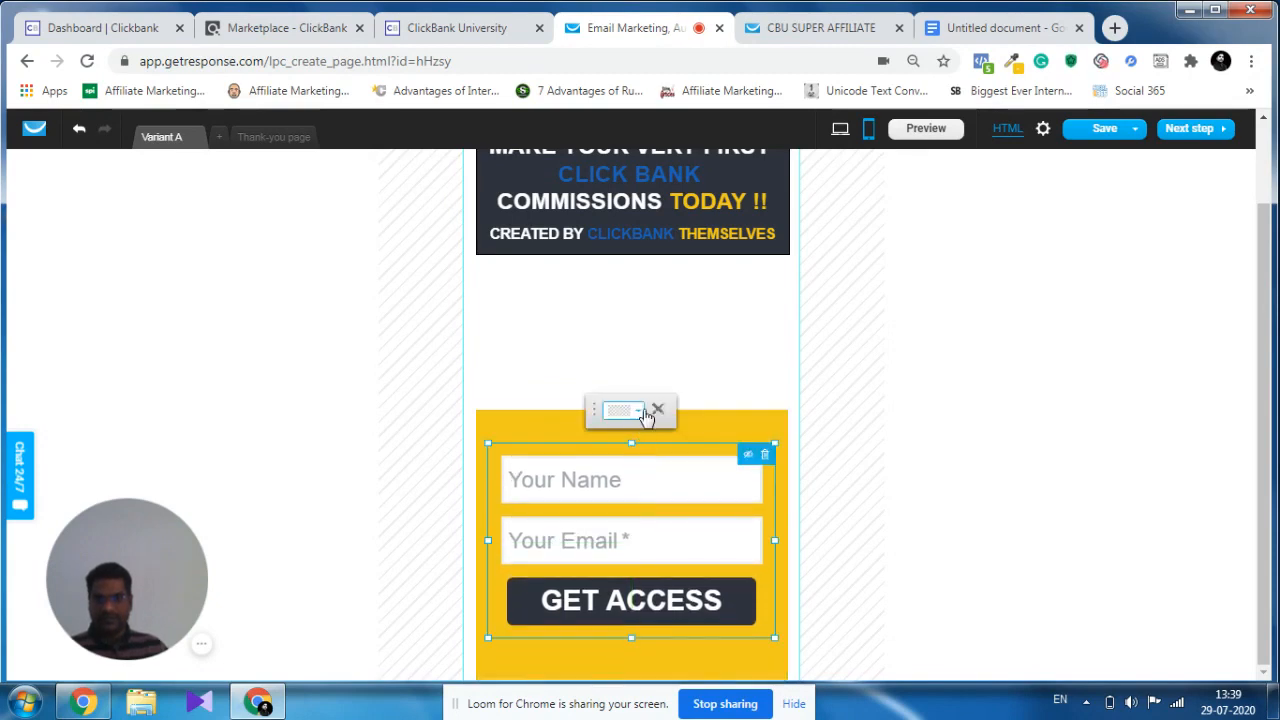
click(699, 428)
drag(631, 410, 632, 436)
click(677, 403)
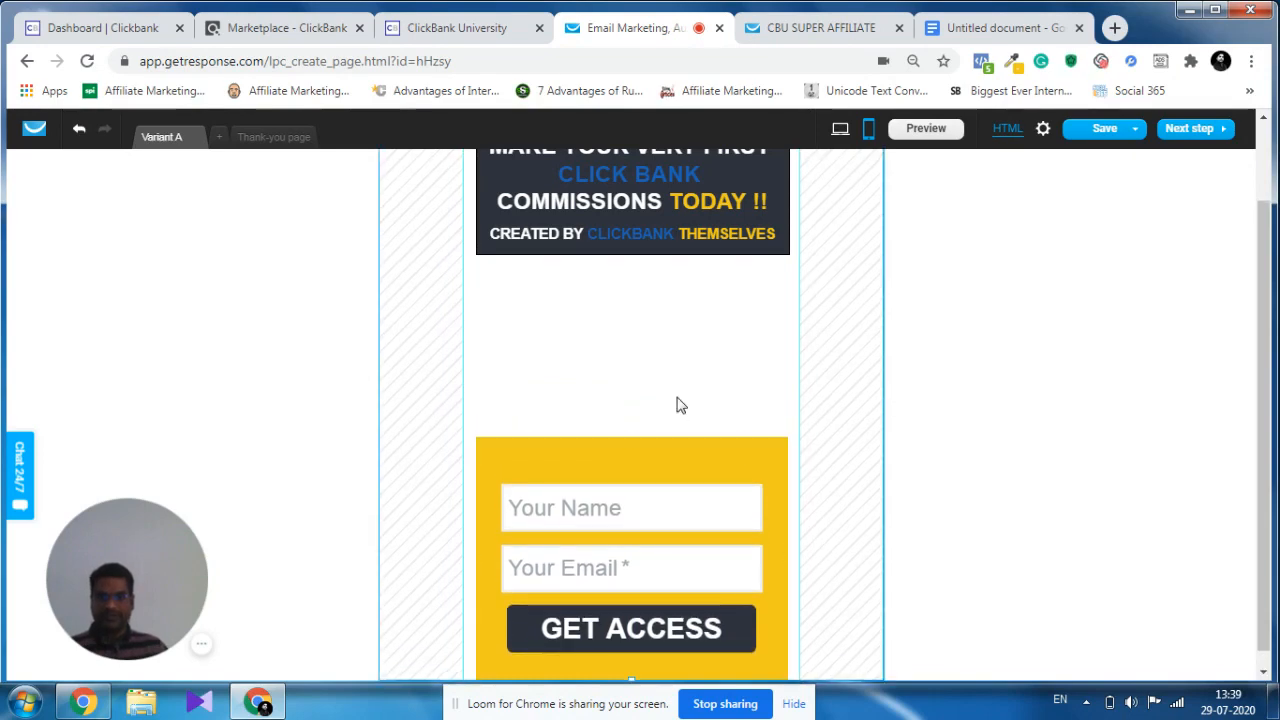
Extend the dark headline block's lower edge down to meet the yellow form block.
click(672, 252)
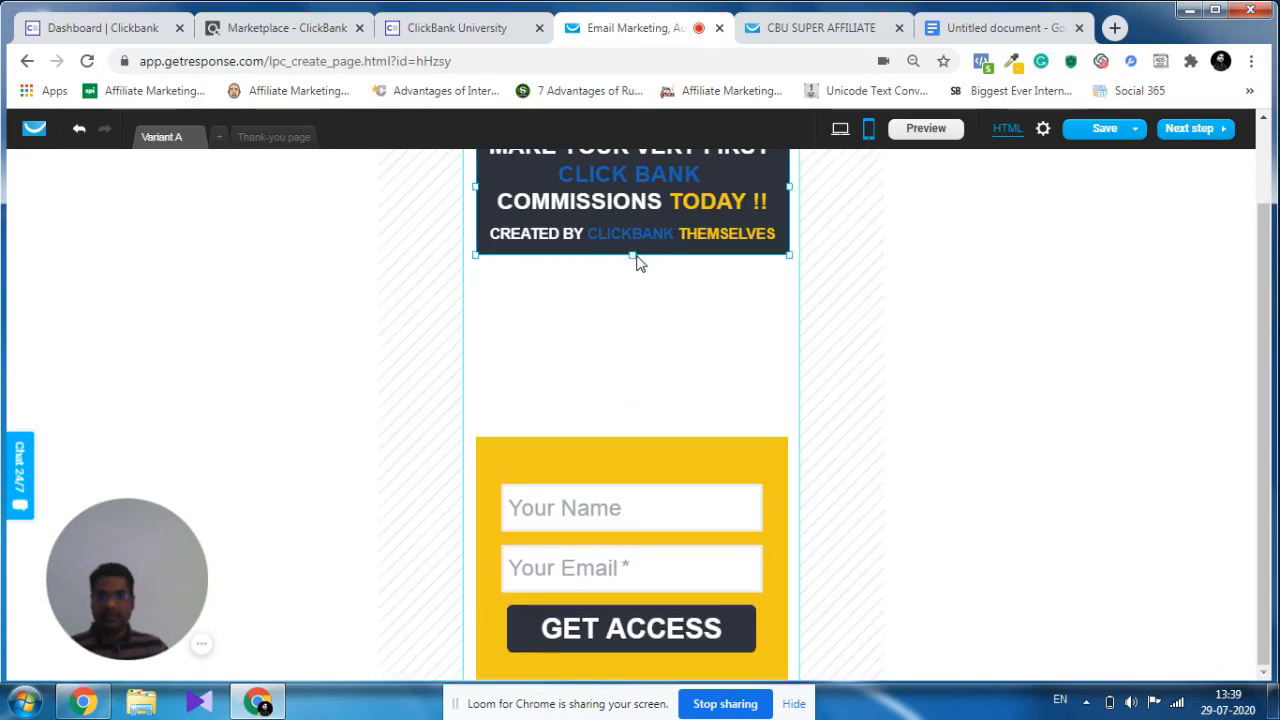
drag(632, 258, 645, 443)
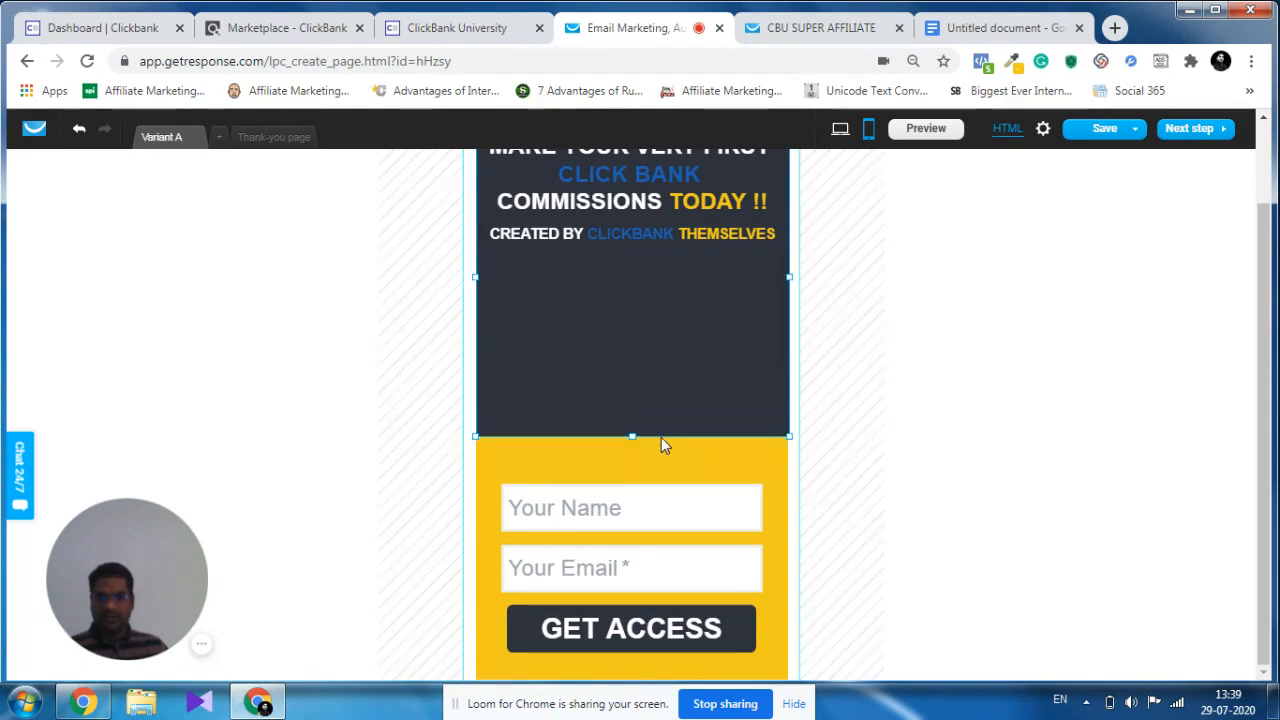
click(837, 447)
Move the "CREATED BY CLICKBANK THEMSELVES" line down near the dark block's lower edge.
scroll(768, 391, up, 1)
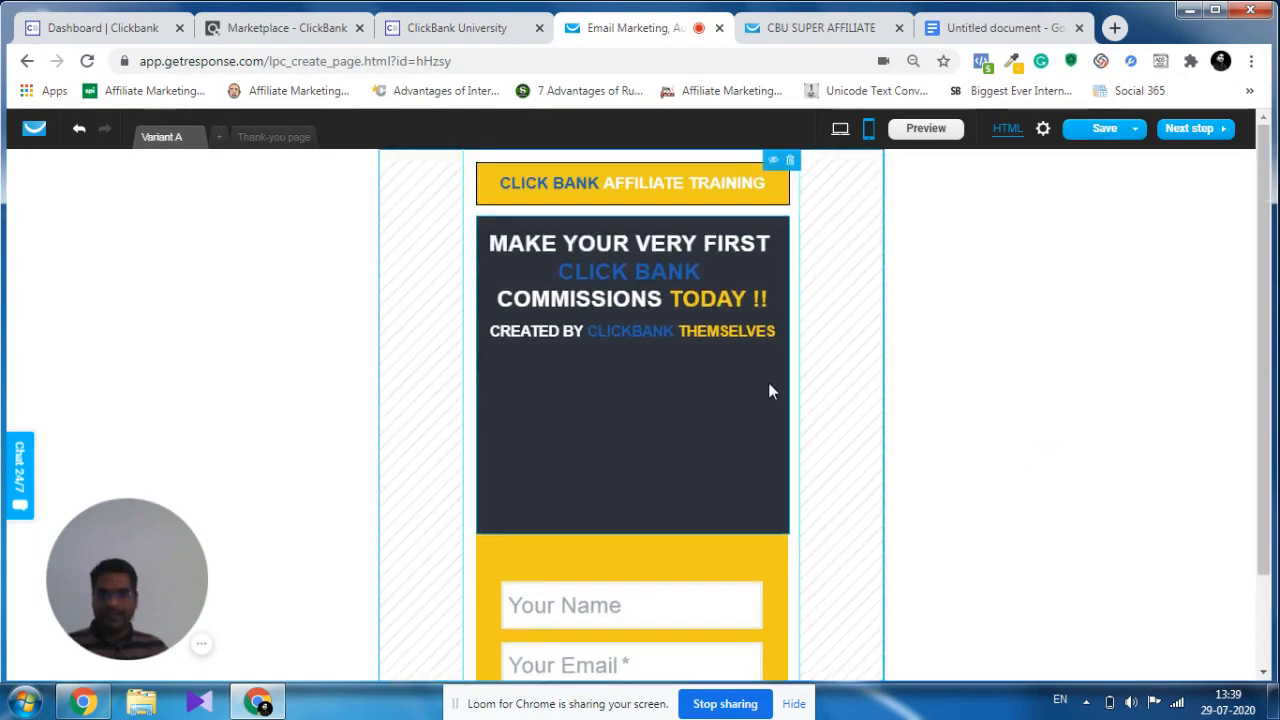
click(657, 335)
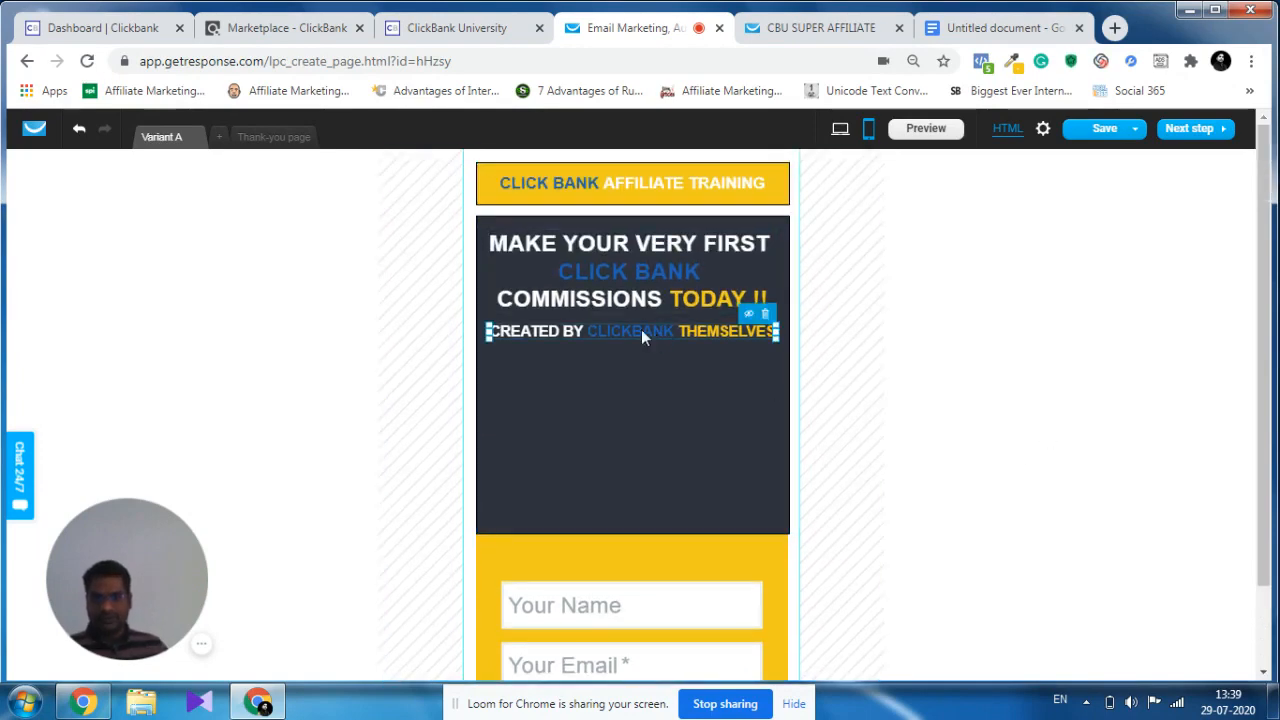
drag(641, 329, 641, 498)
click(661, 331)
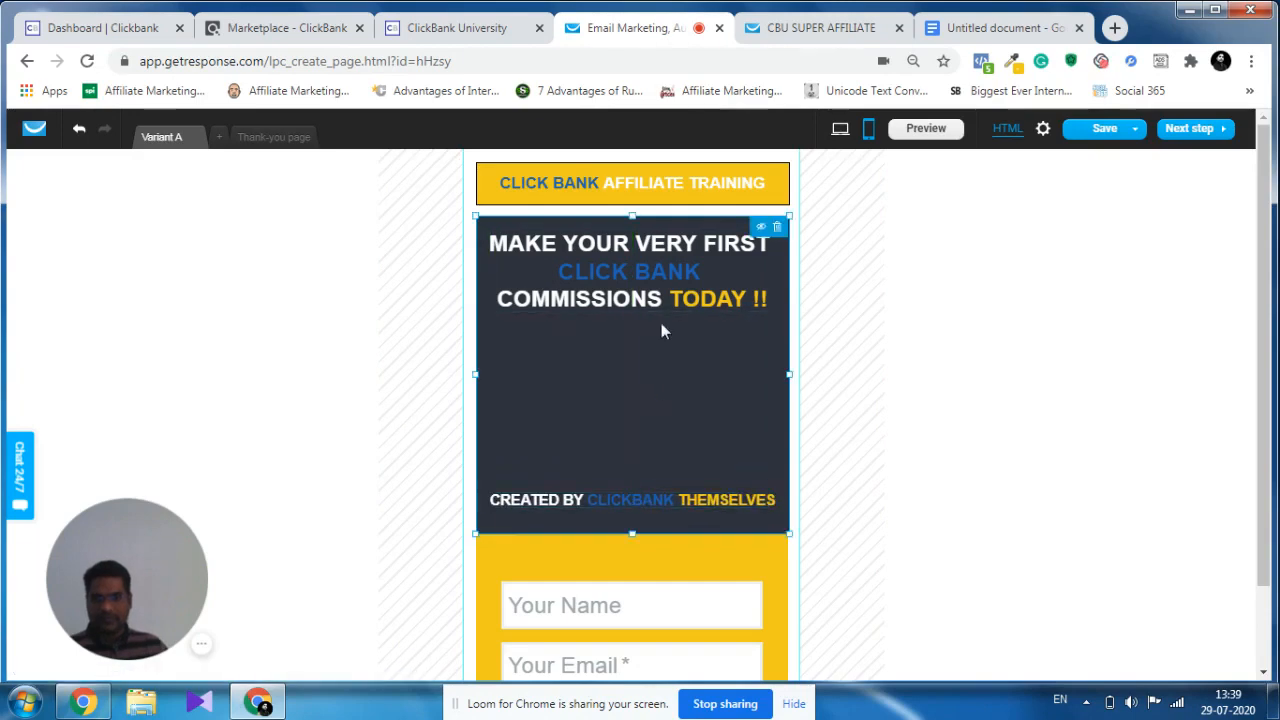
Set the "MAKE YOUR VERY FIRST CLICK BANK COMMISSIONS TODAY !!" headline's font size to 127 and nudge it slightly down.
click(647, 284)
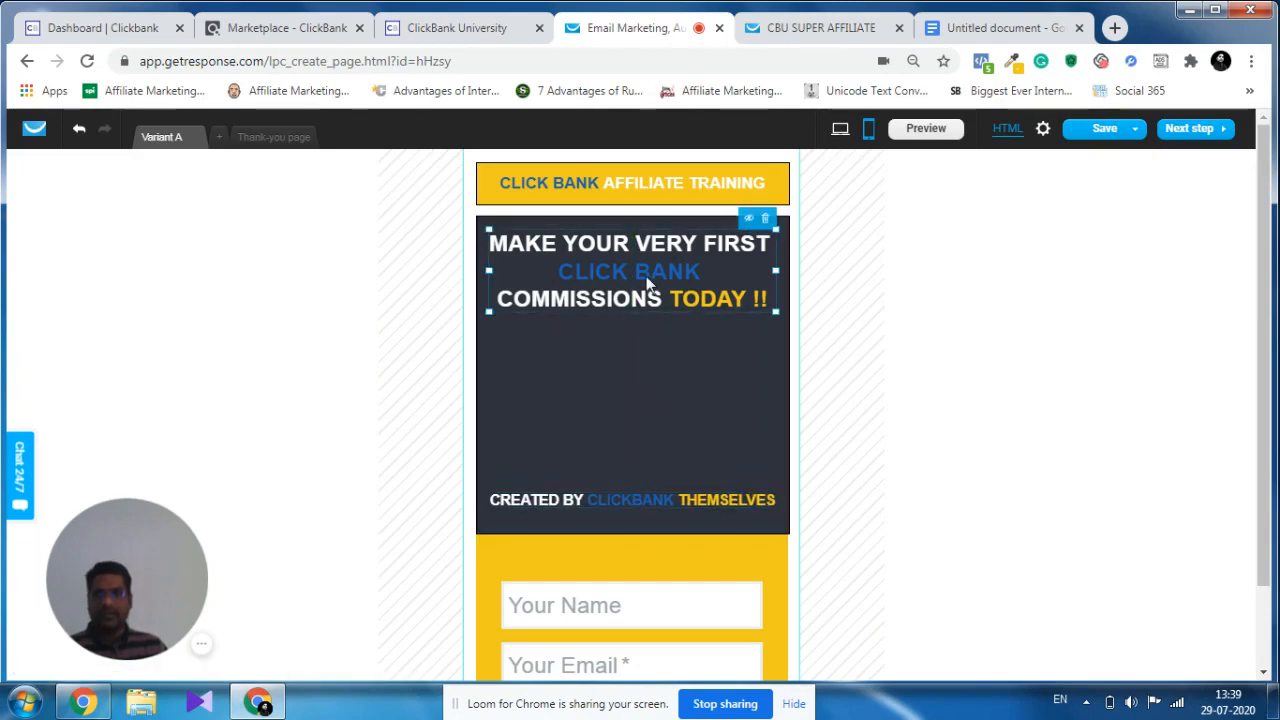
double_click(646, 276)
click(566, 196)
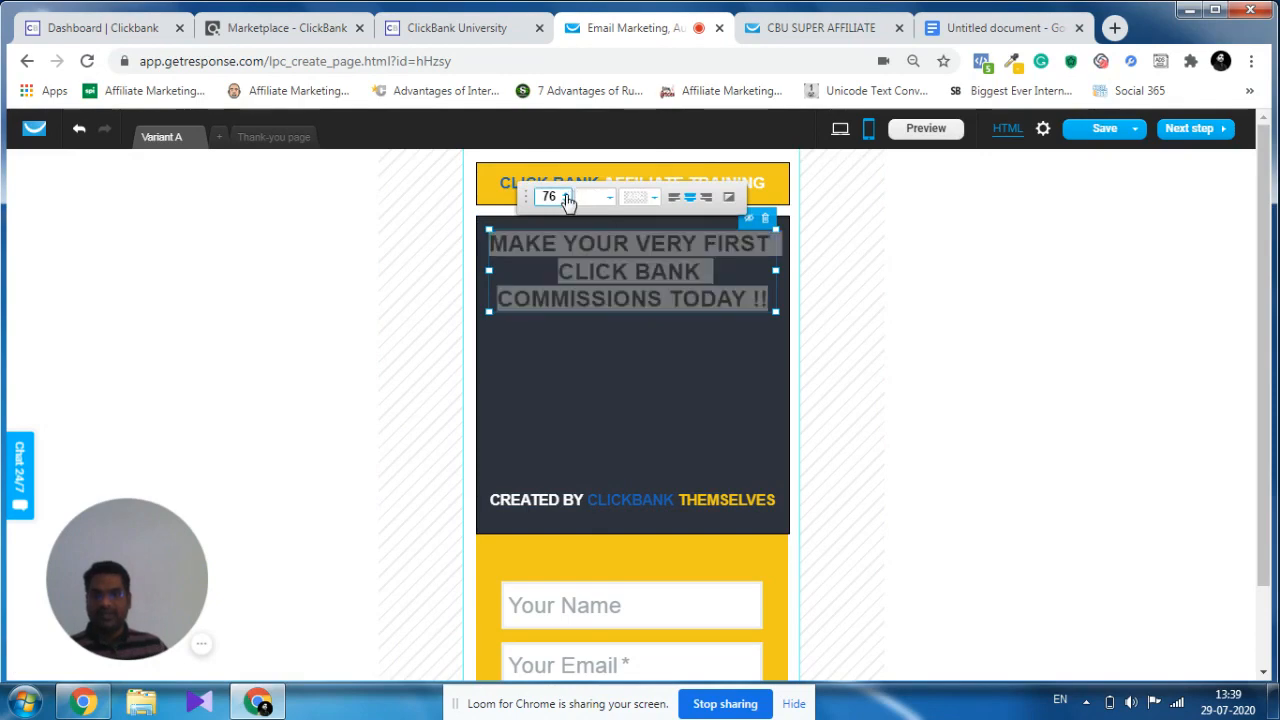
click(566, 196)
click(566, 196)
click(566, 196)
click(566, 196)
click(566, 196)
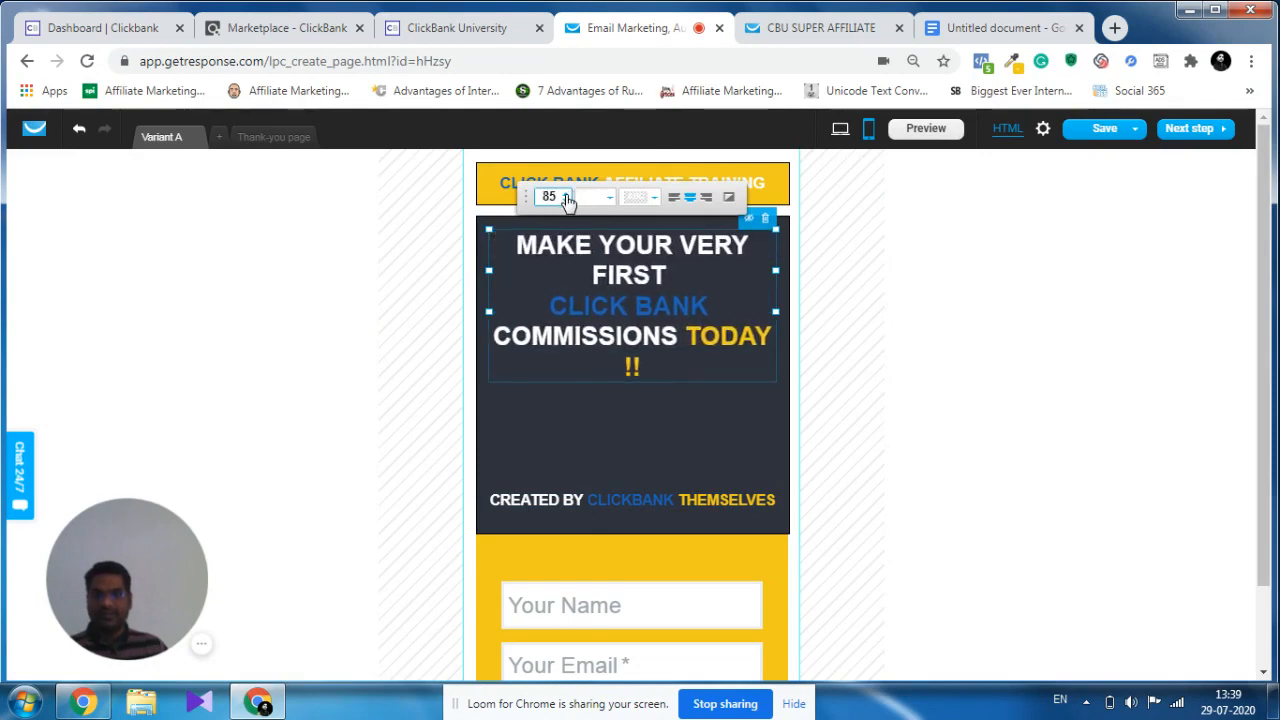
click(566, 196)
click(566, 196)
click(566, 196)
click(566, 196)
click(566, 196)
click(566, 196)
click(566, 196)
click(566, 196)
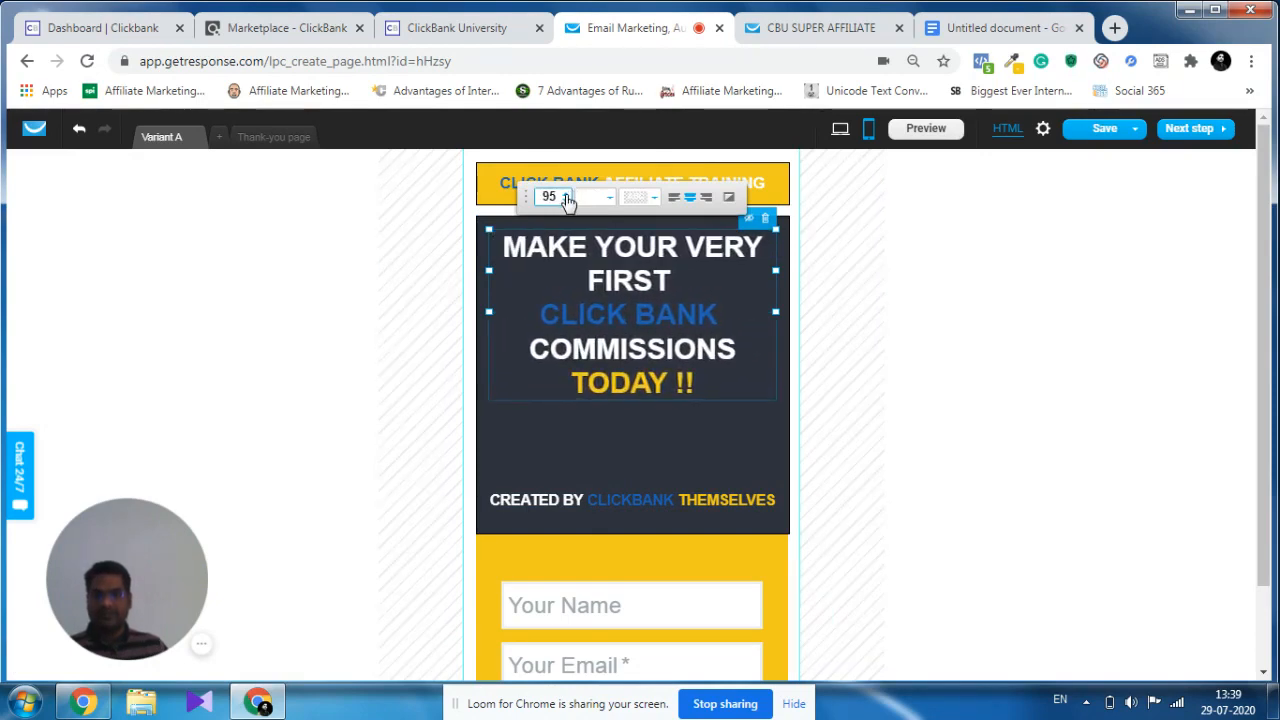
click(566, 196)
click(566, 196)
click(566, 196)
click(566, 196)
click(566, 196)
click(566, 196)
click(566, 196)
click(566, 196)
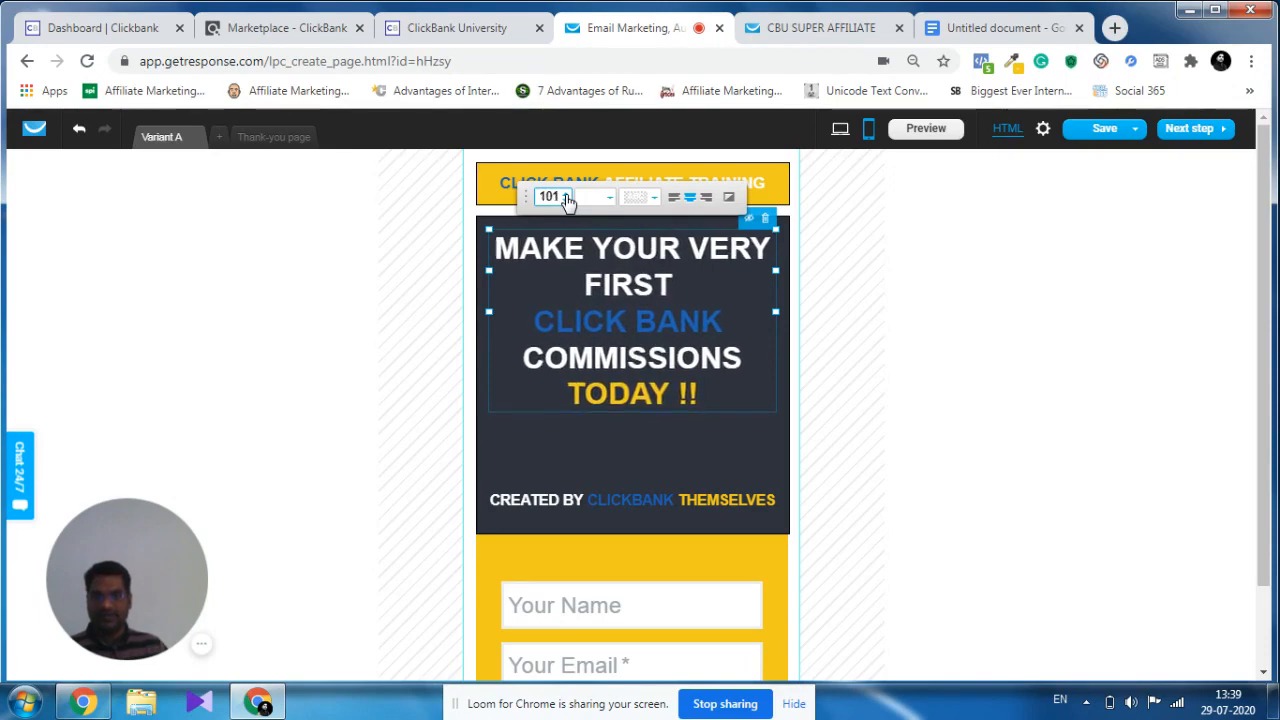
click(566, 196)
click(566, 196)
click(566, 196)
click(566, 196)
click(566, 196)
click(566, 196)
click(566, 196)
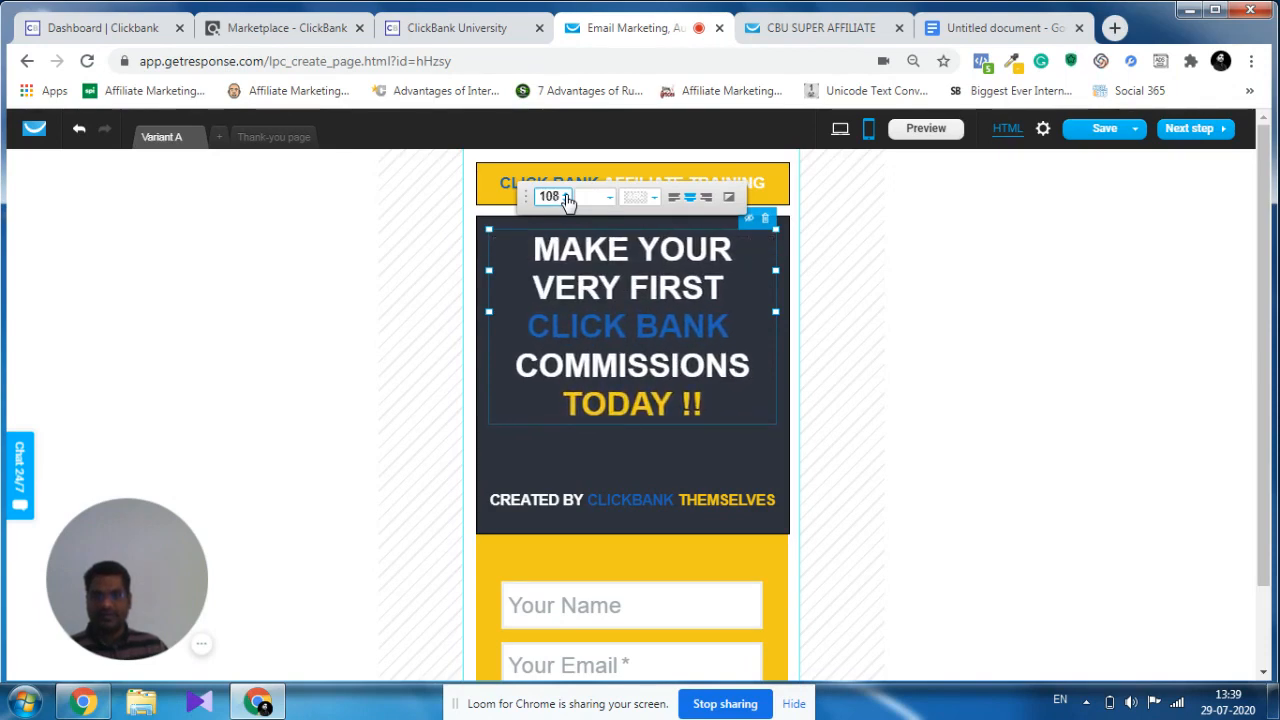
click(566, 196)
click(566, 196)
click(566, 196)
click(566, 196)
click(566, 196)
click(566, 196)
click(566, 196)
click(566, 196)
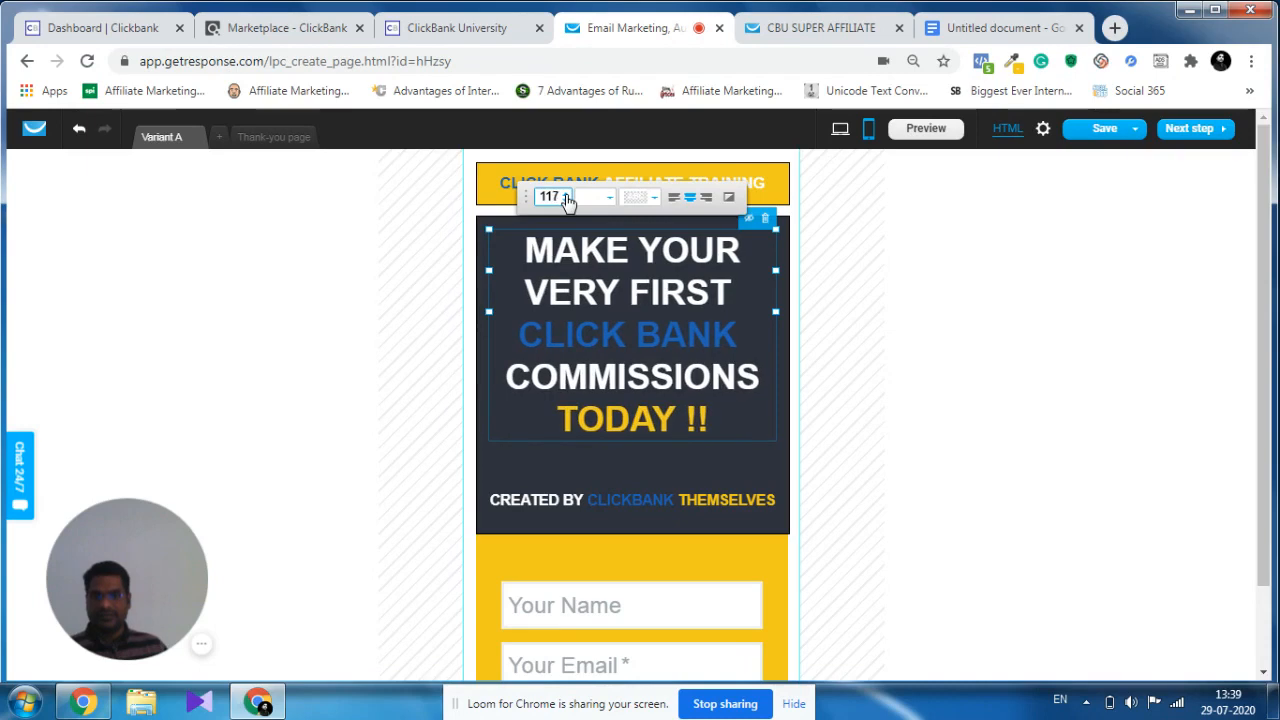
click(566, 196)
click(566, 196)
click(566, 196)
click(566, 196)
click(566, 196)
click(566, 196)
click(566, 196)
click(566, 196)
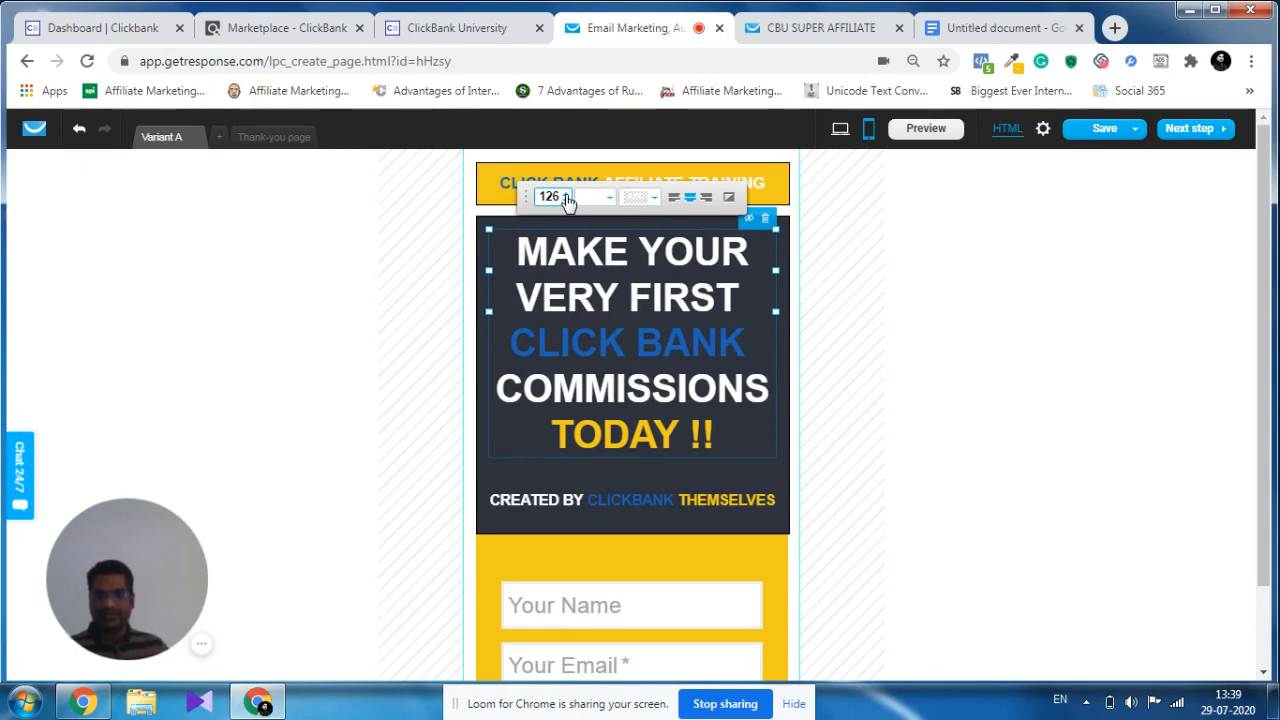
click(566, 196)
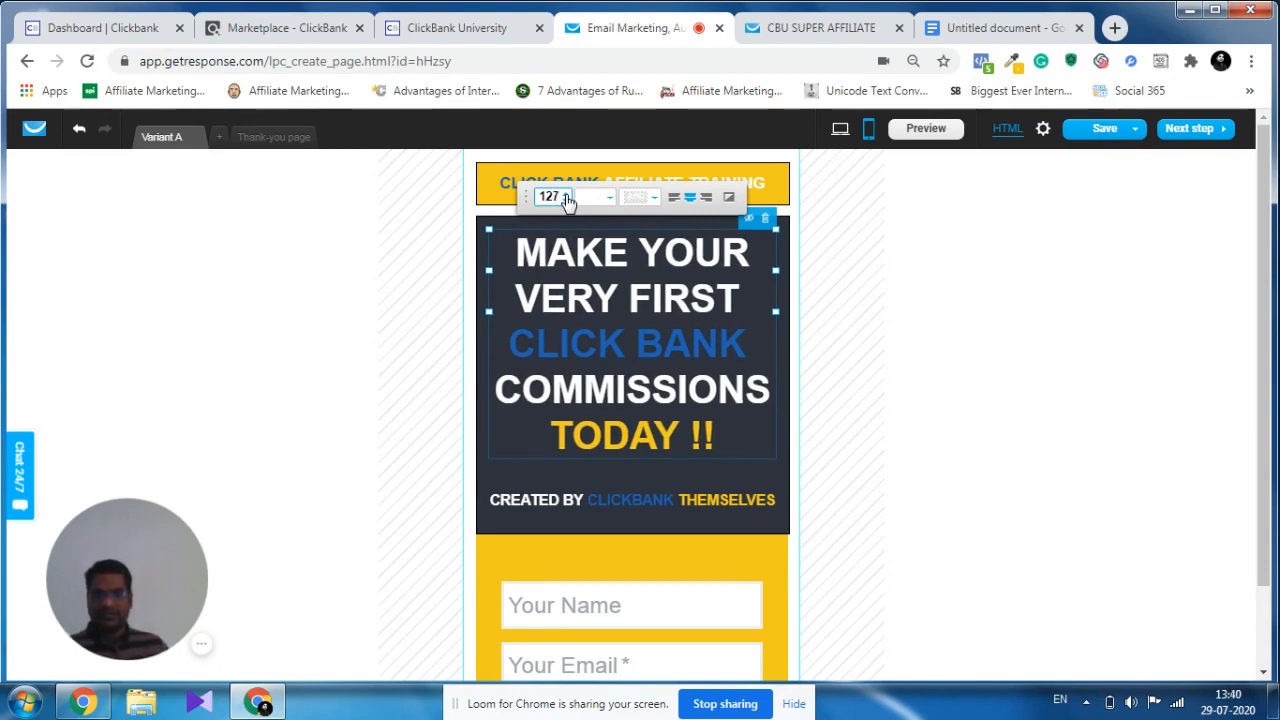
click(849, 437)
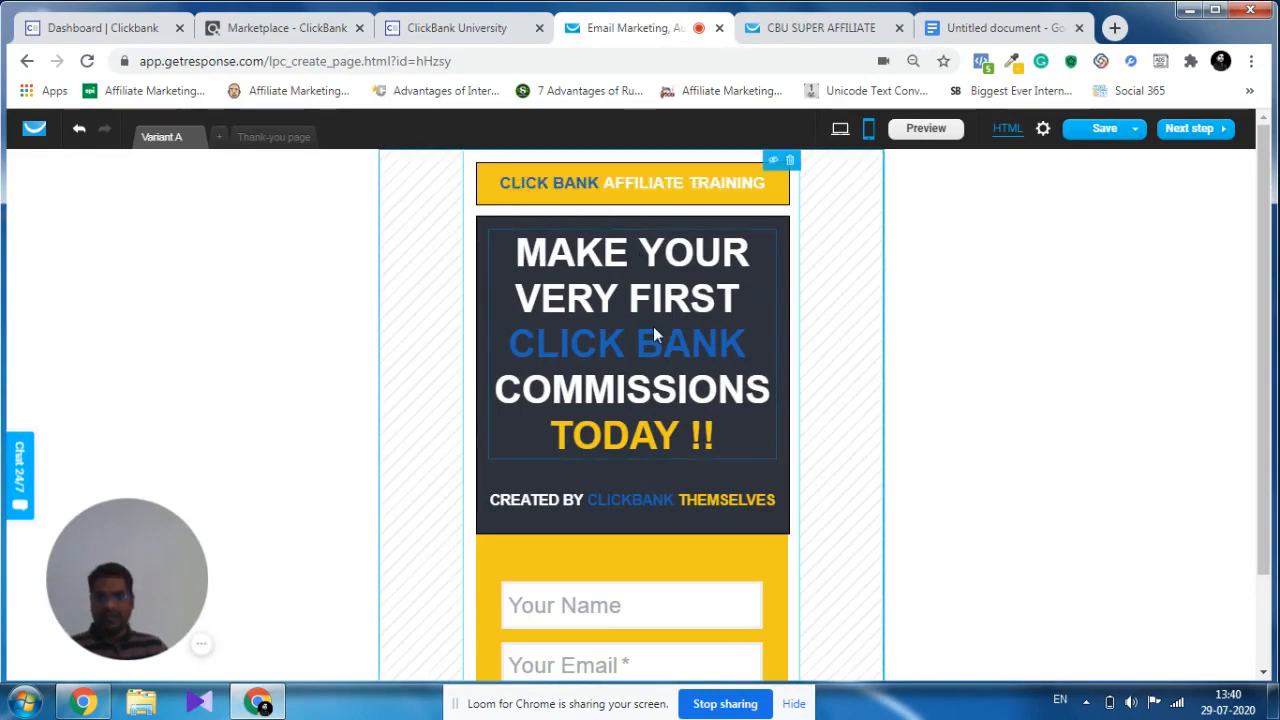
drag(653, 336, 652, 342)
Extend the yellow banner's lower edge down to meet the dark headline block.
click(631, 205)
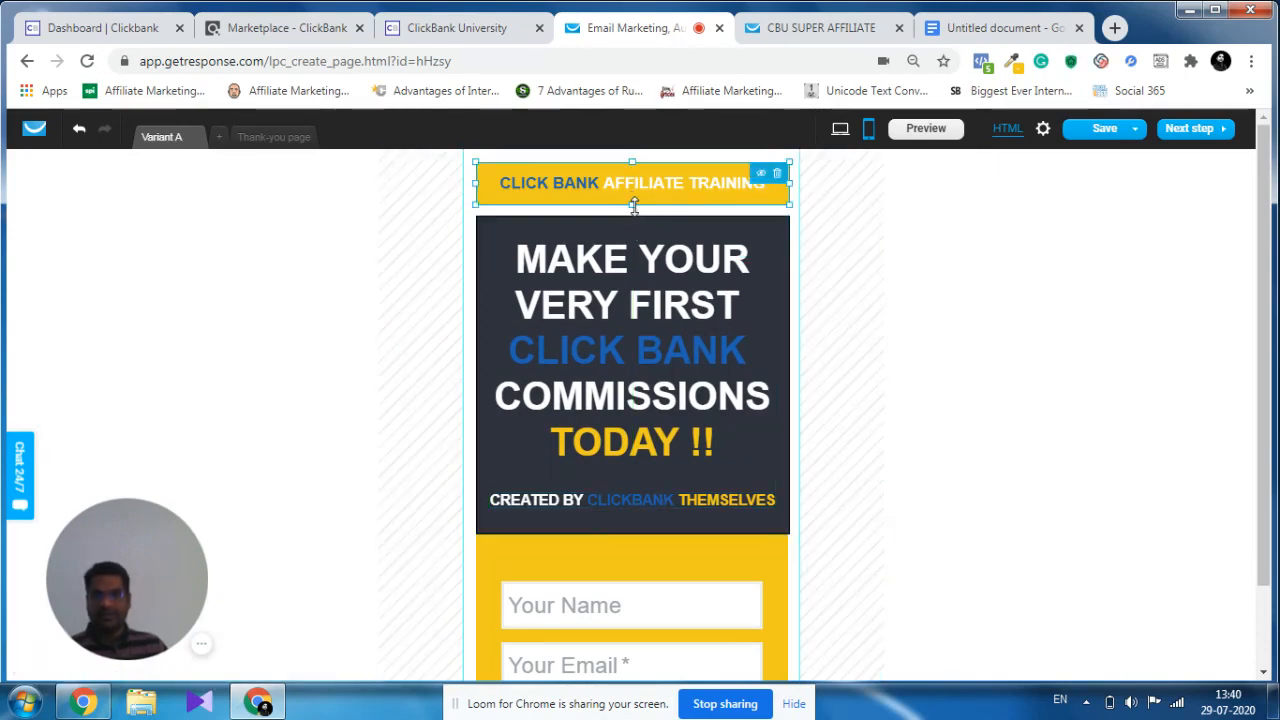
drag(634, 205, 634, 215)
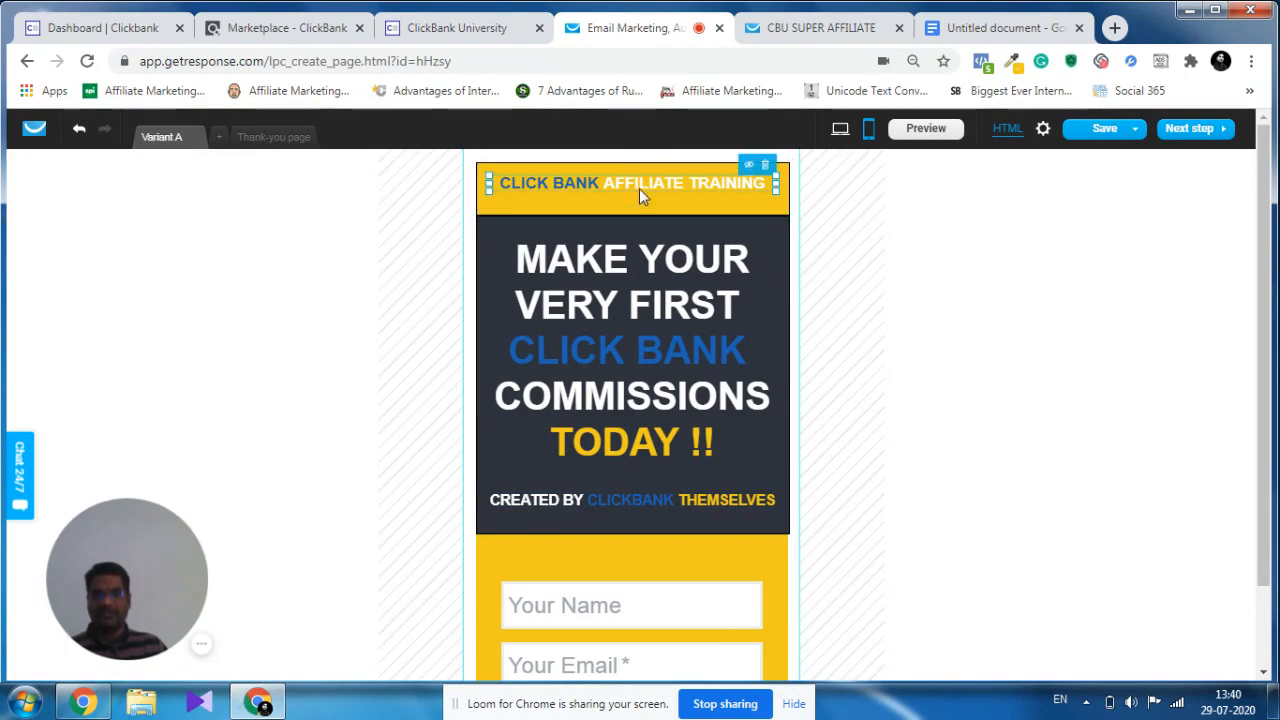
Set the "CLICK BANK AFFILIATE TRAINING" banner text to size 58 and widen its text box to about 348 px.
double_click(639, 188)
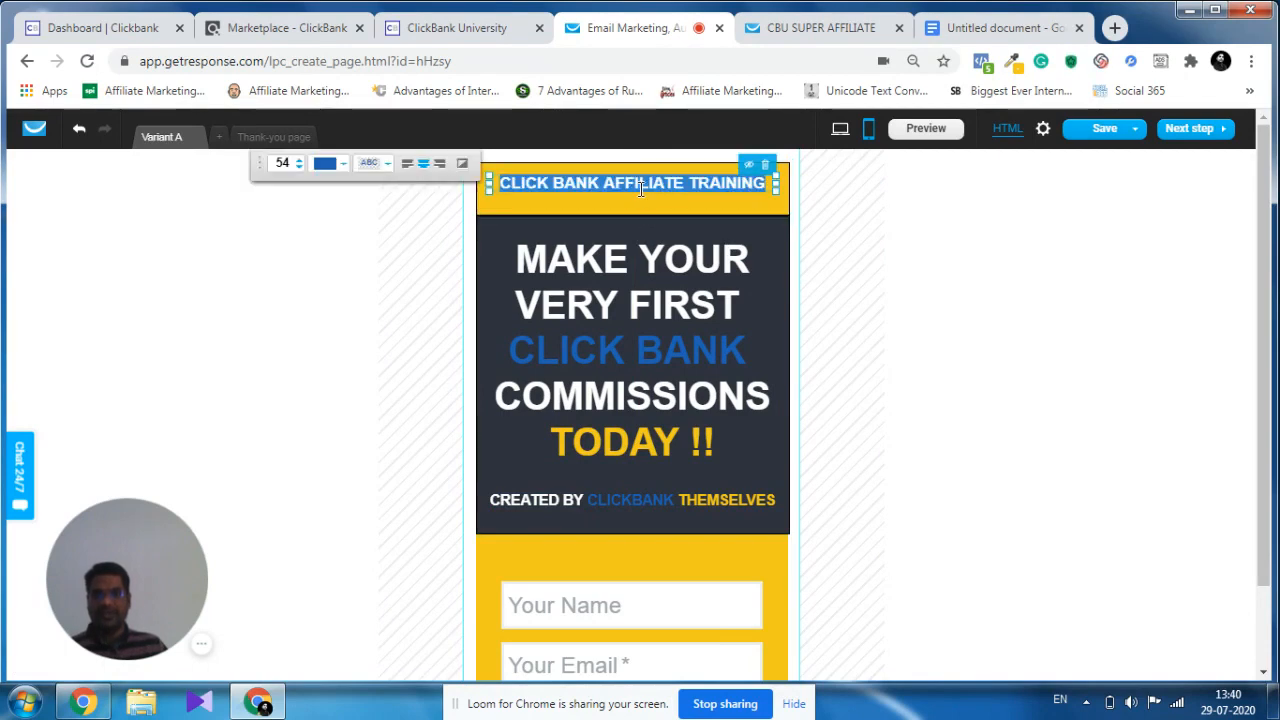
click(298, 159)
click(298, 159)
click(298, 159)
click(298, 159)
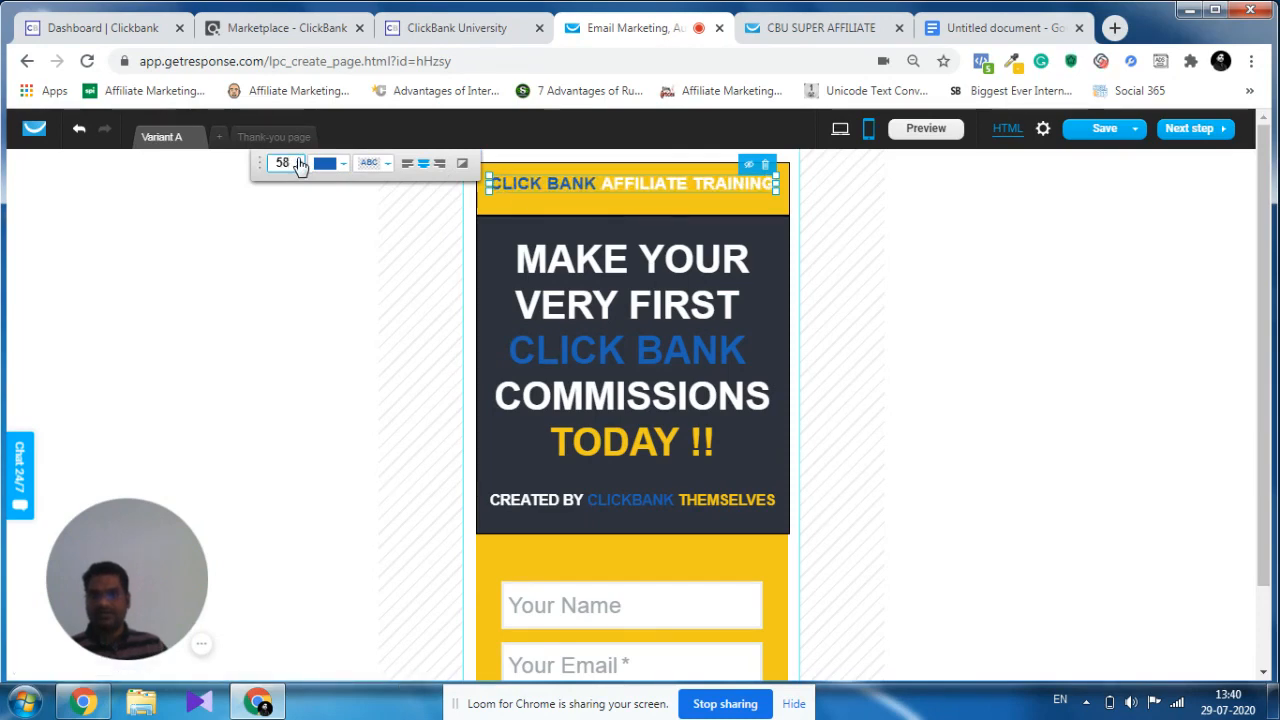
drag(489, 189, 487, 210)
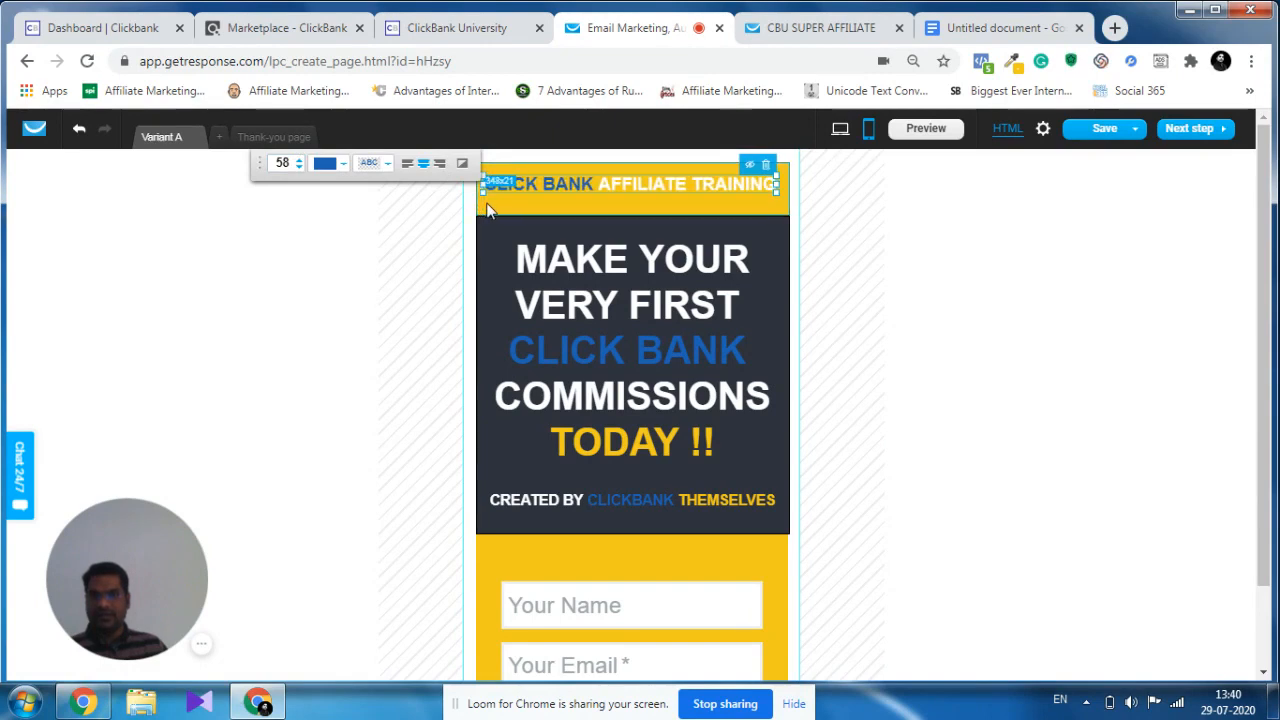
Shrink the yellow banner to about 372 × 51 px and raise the dark headline block's upper edge to meet it.
click(627, 209)
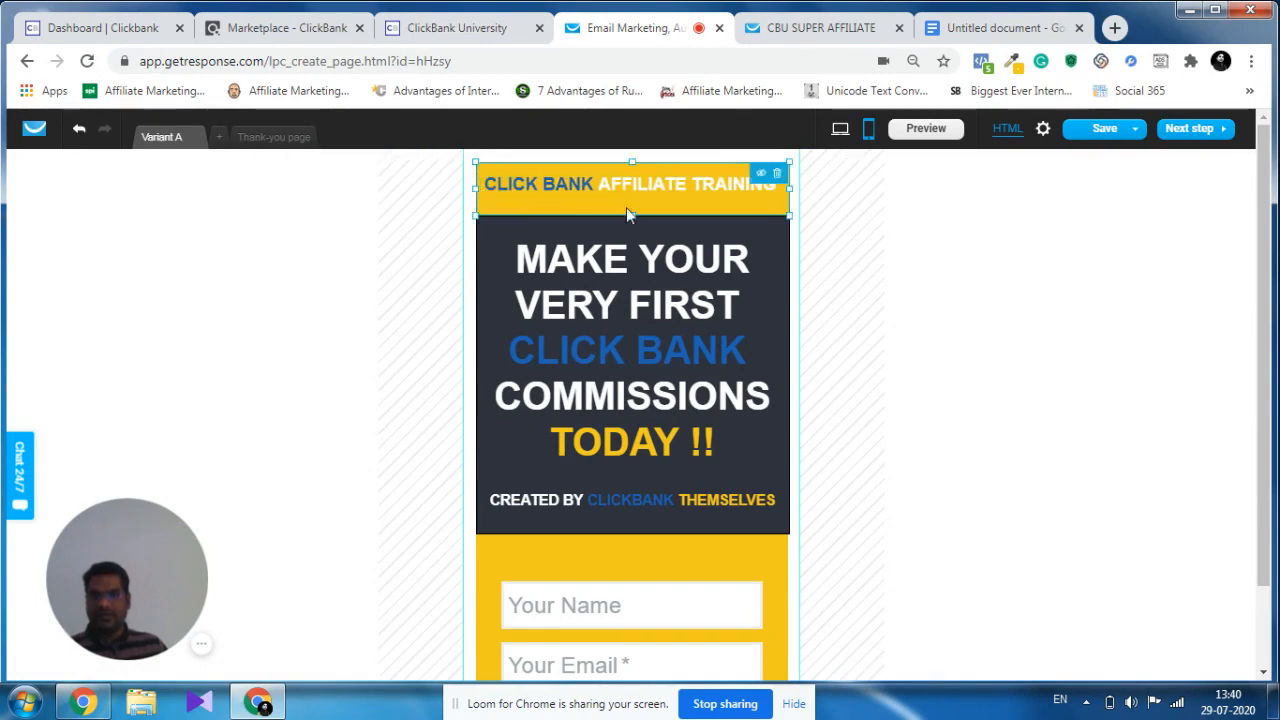
drag(633, 213, 633, 203)
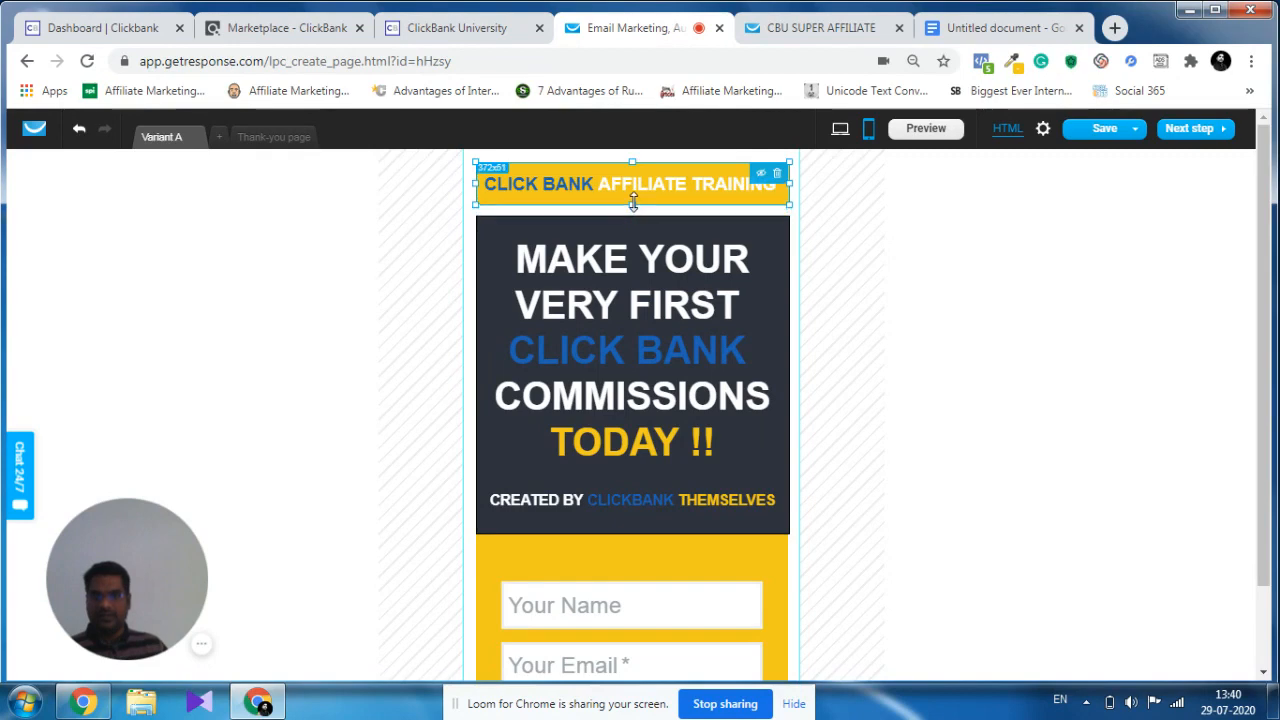
click(631, 226)
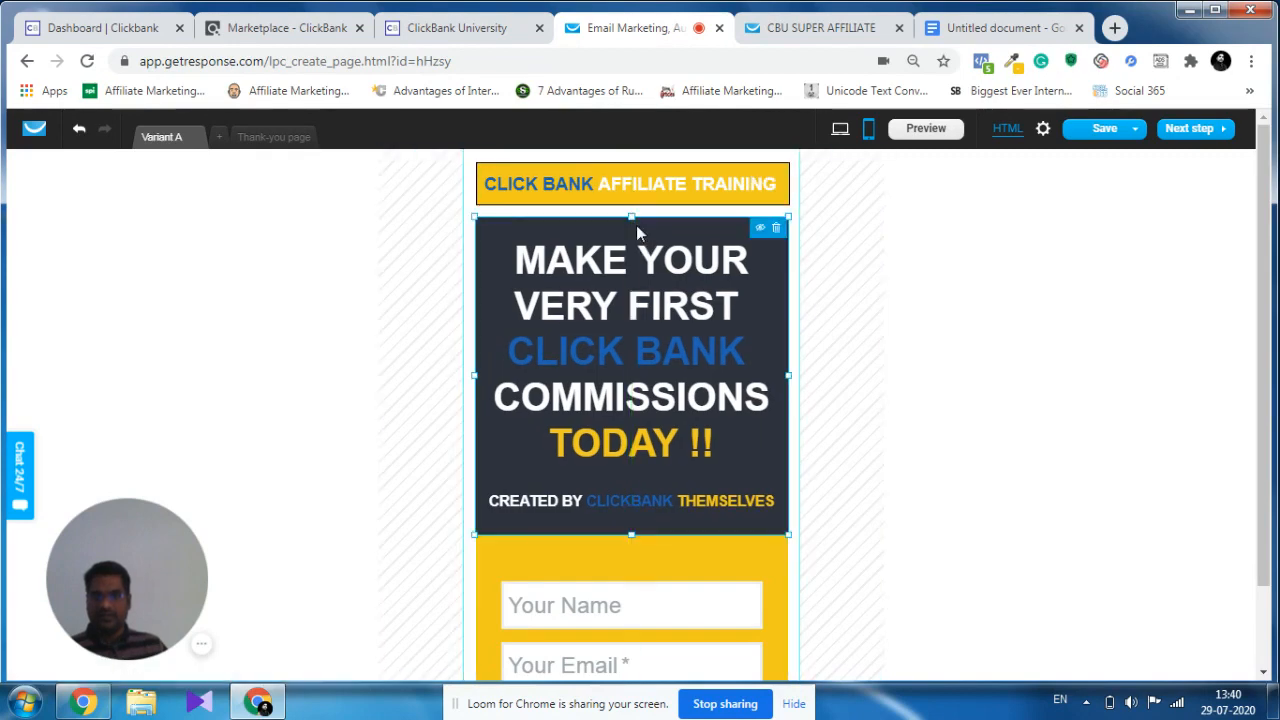
drag(632, 218, 633, 205)
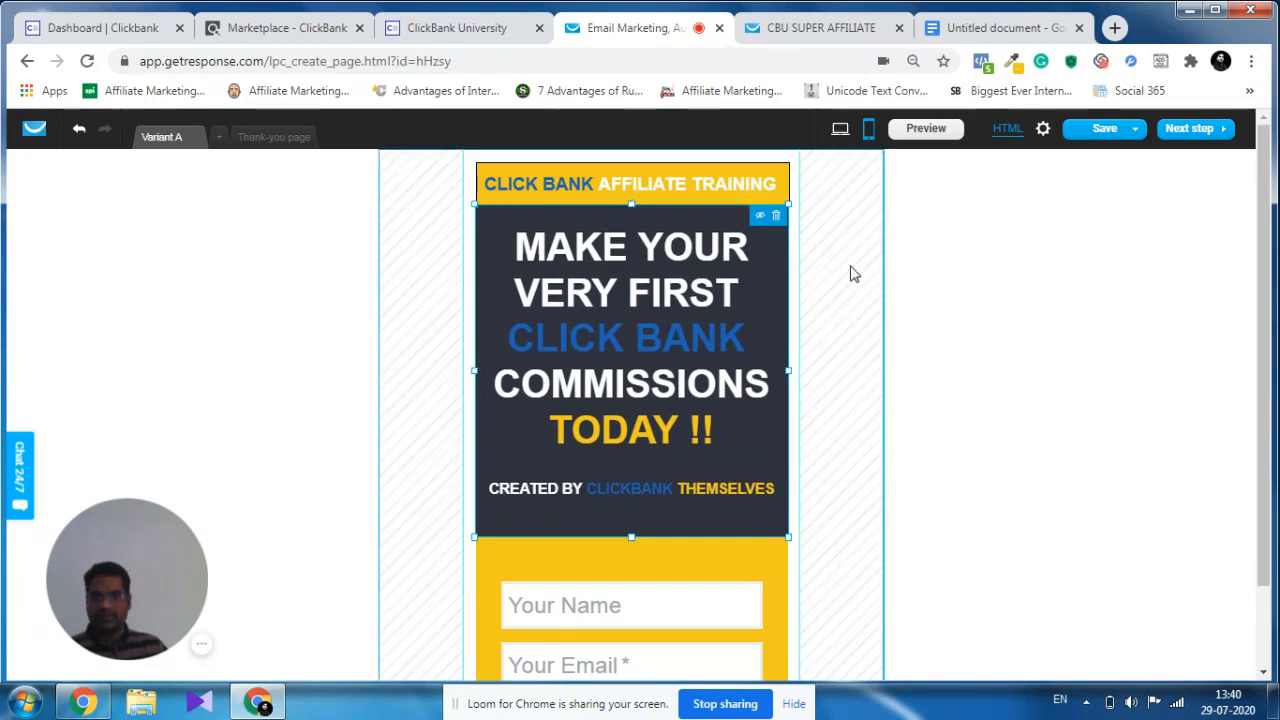
click(855, 275)
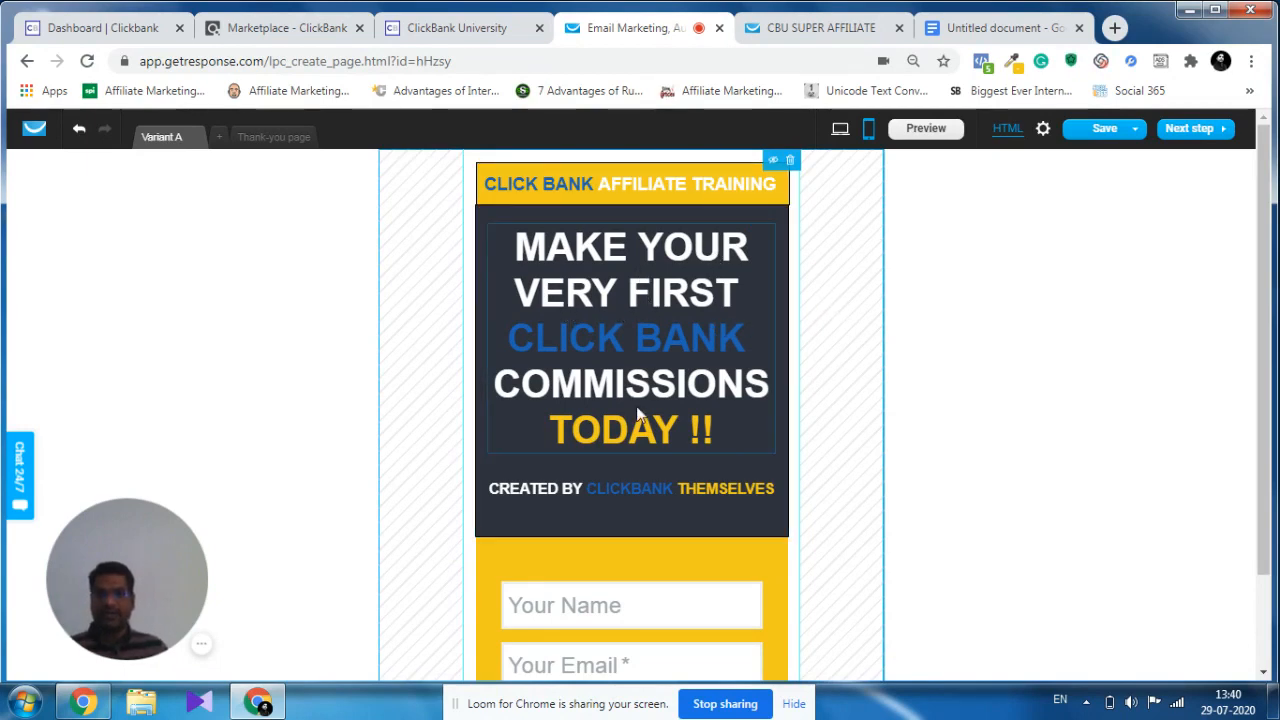
scroll(680, 404, down, 2)
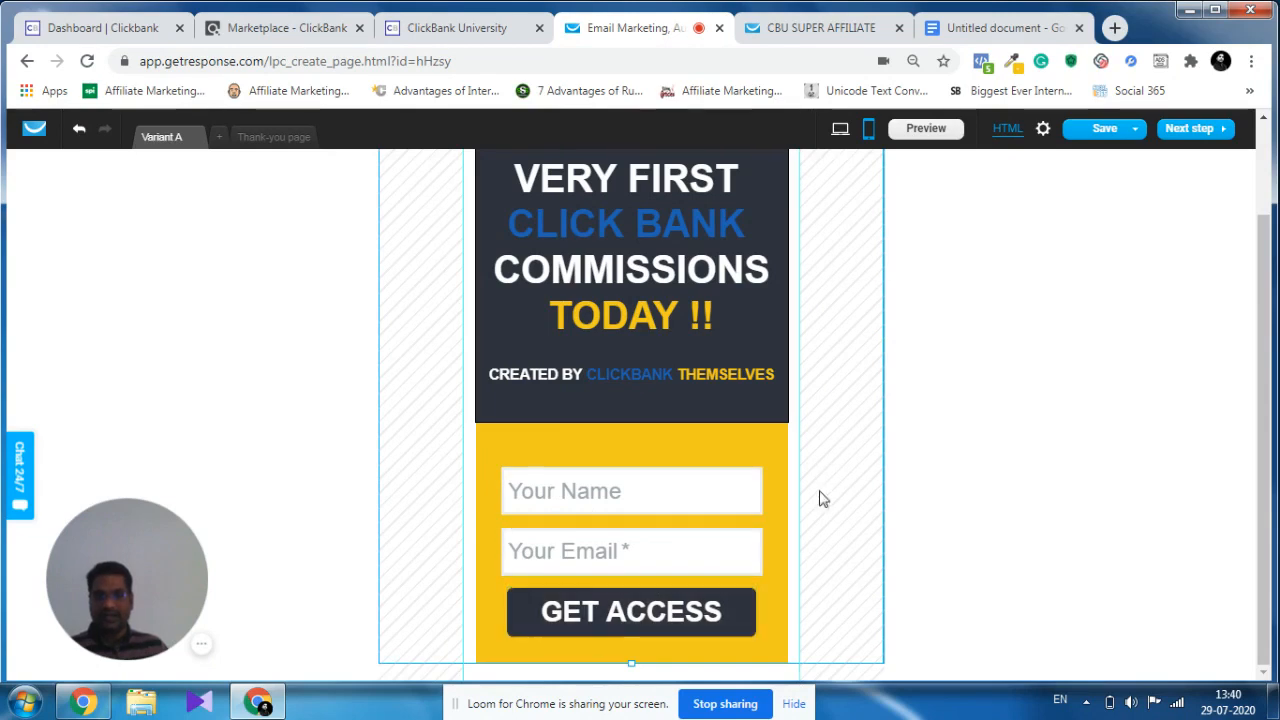
scroll(818, 476, up, 2)
scroll(818, 476, down, 2)
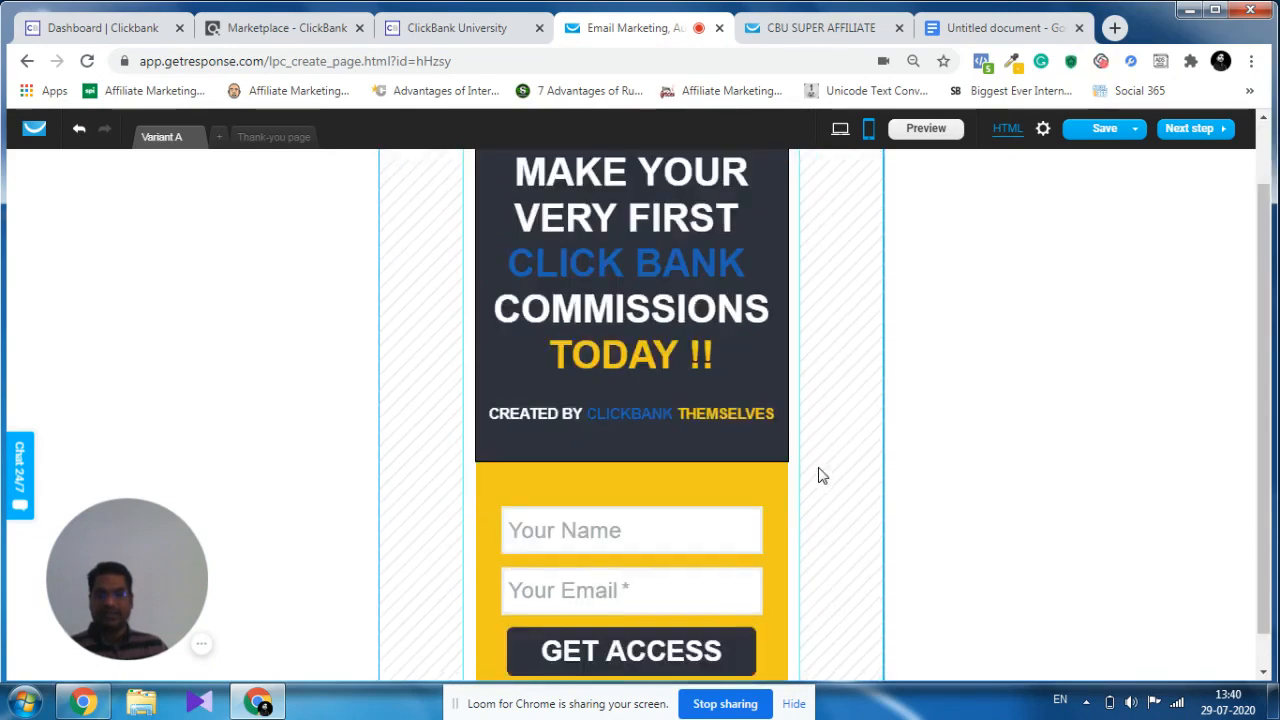
scroll(818, 476, up, 2)
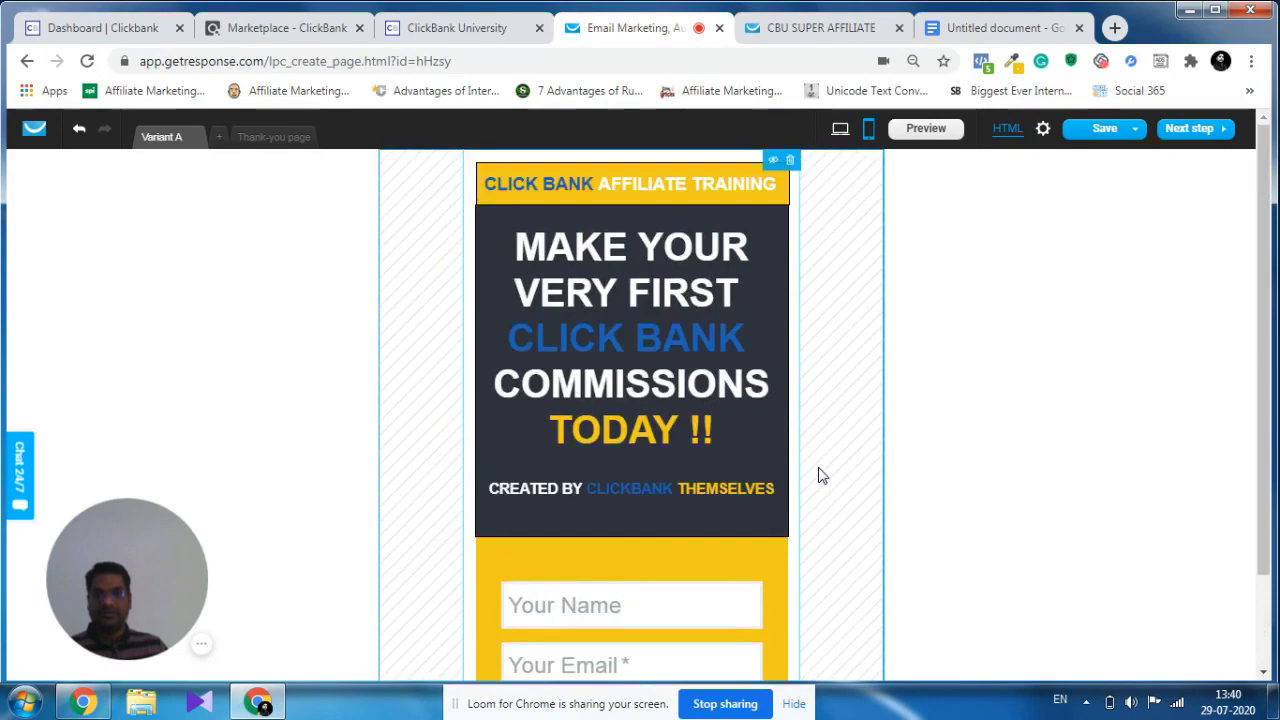
Check the mobile layout down to the sign-up form and switch the landing page editor to the desktop layout.
scroll(818, 476, down, 2)
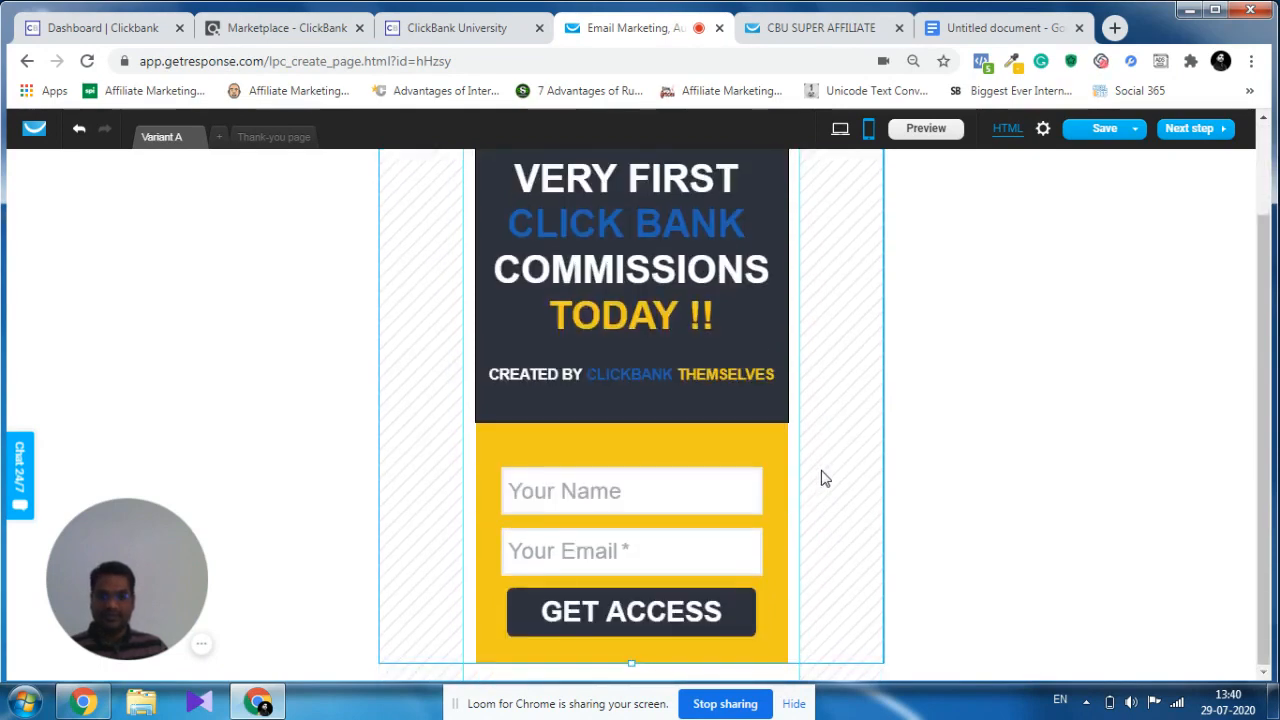
scroll(823, 478, up, 2)
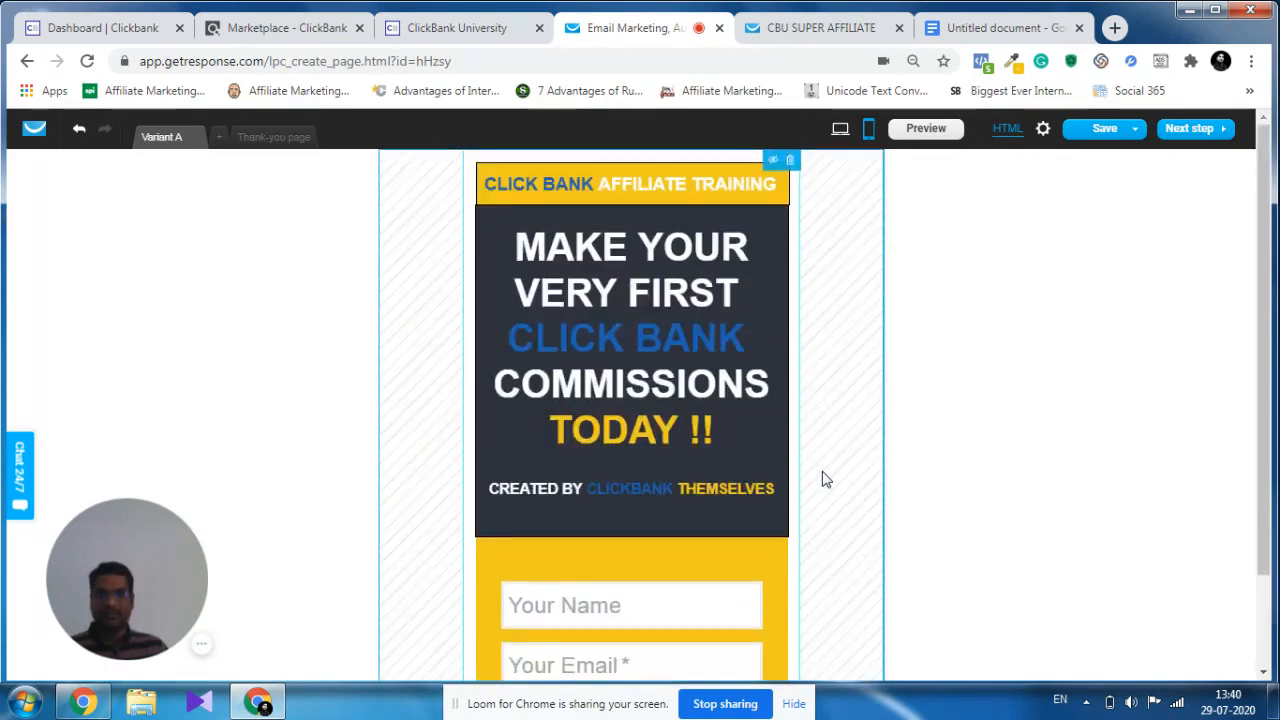
click(840, 130)
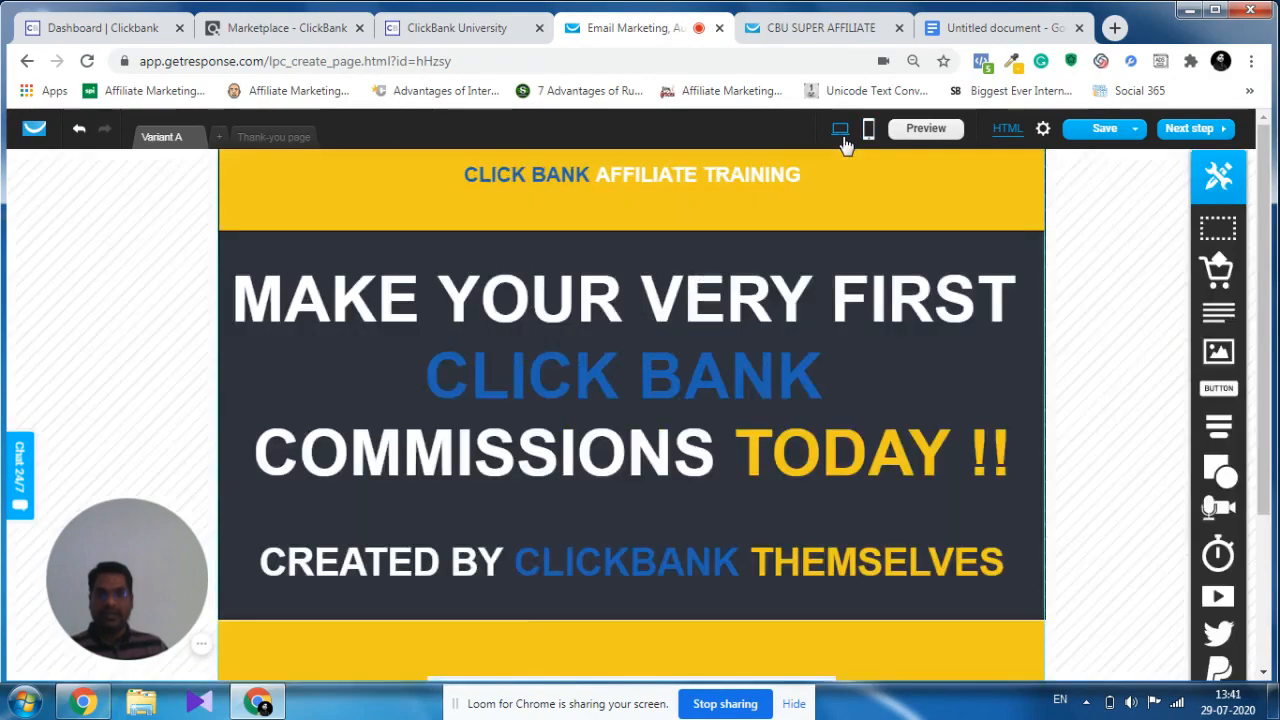
scroll(680, 272, down, 4)
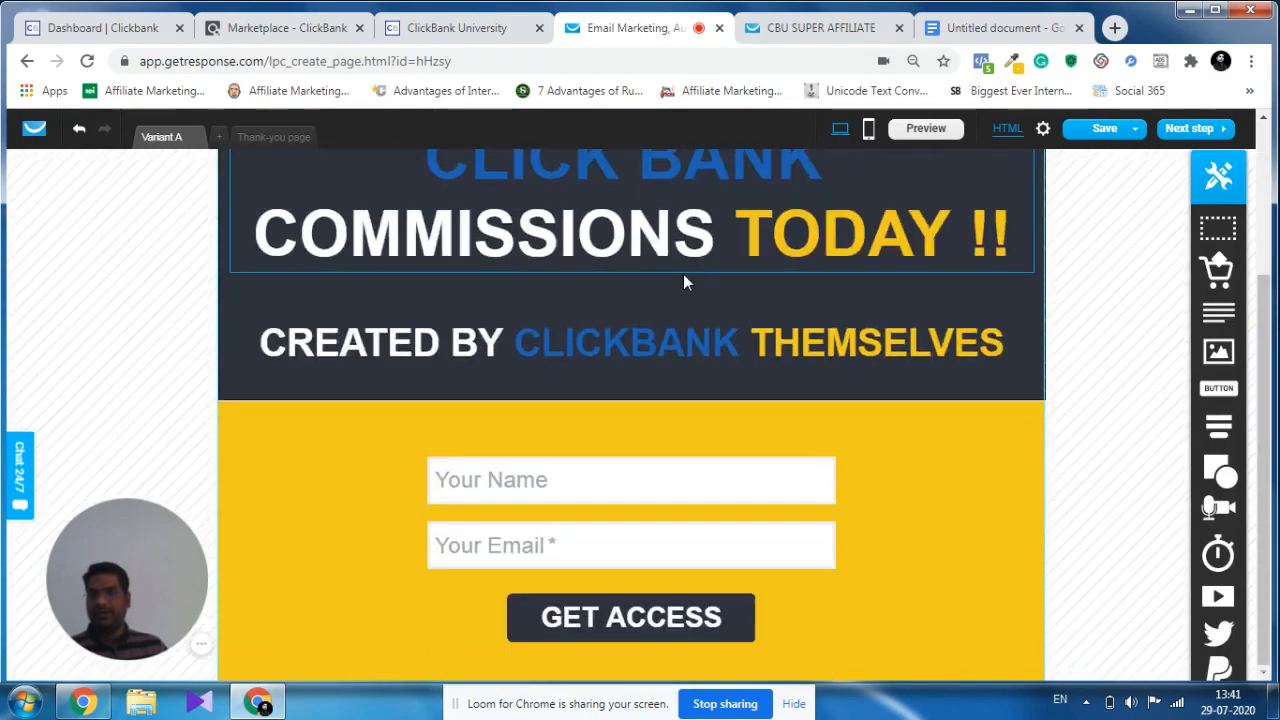
scroll(680, 270, up, 4)
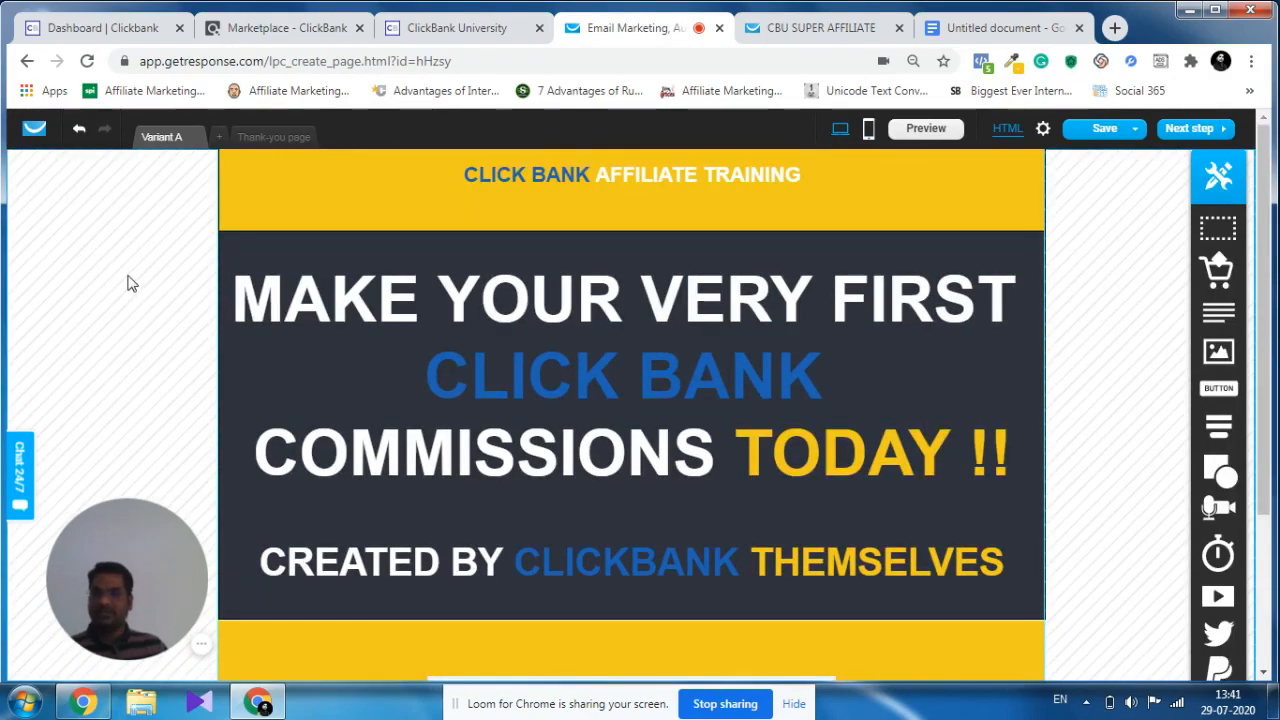
Give the desktop landing page's outer background a solid blue colour, #2339A6.
click(137, 266)
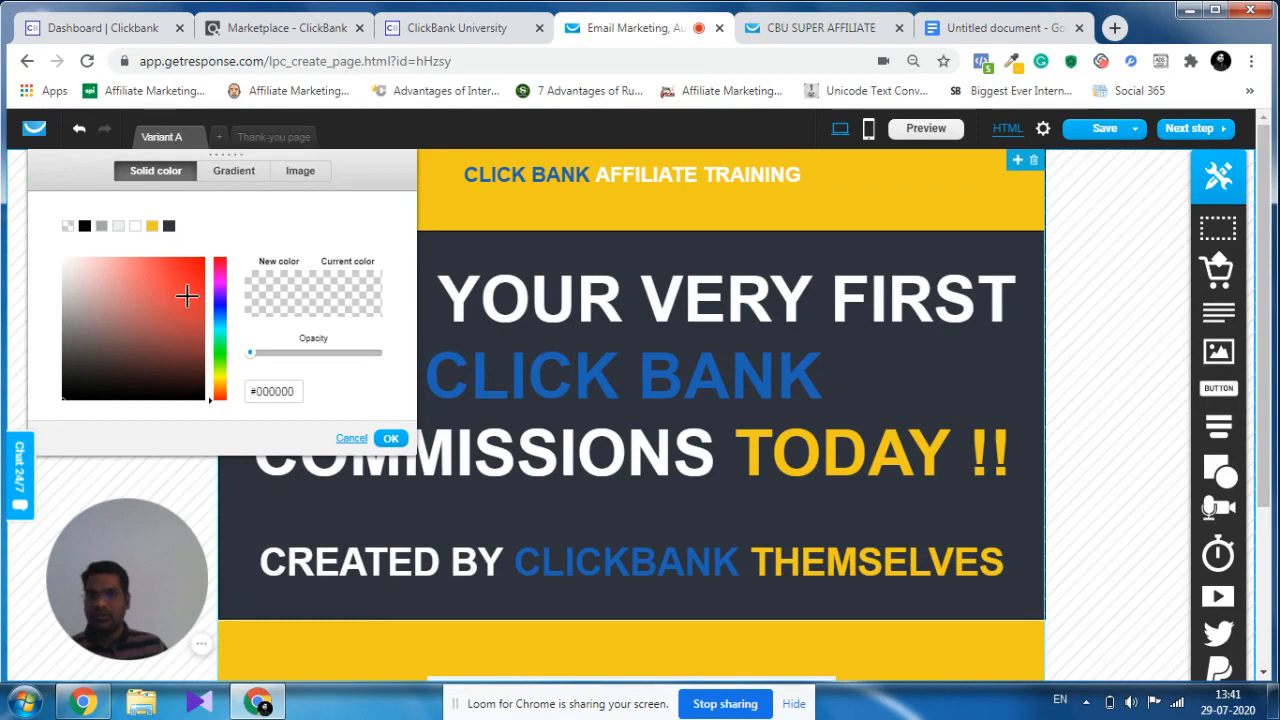
click(218, 308)
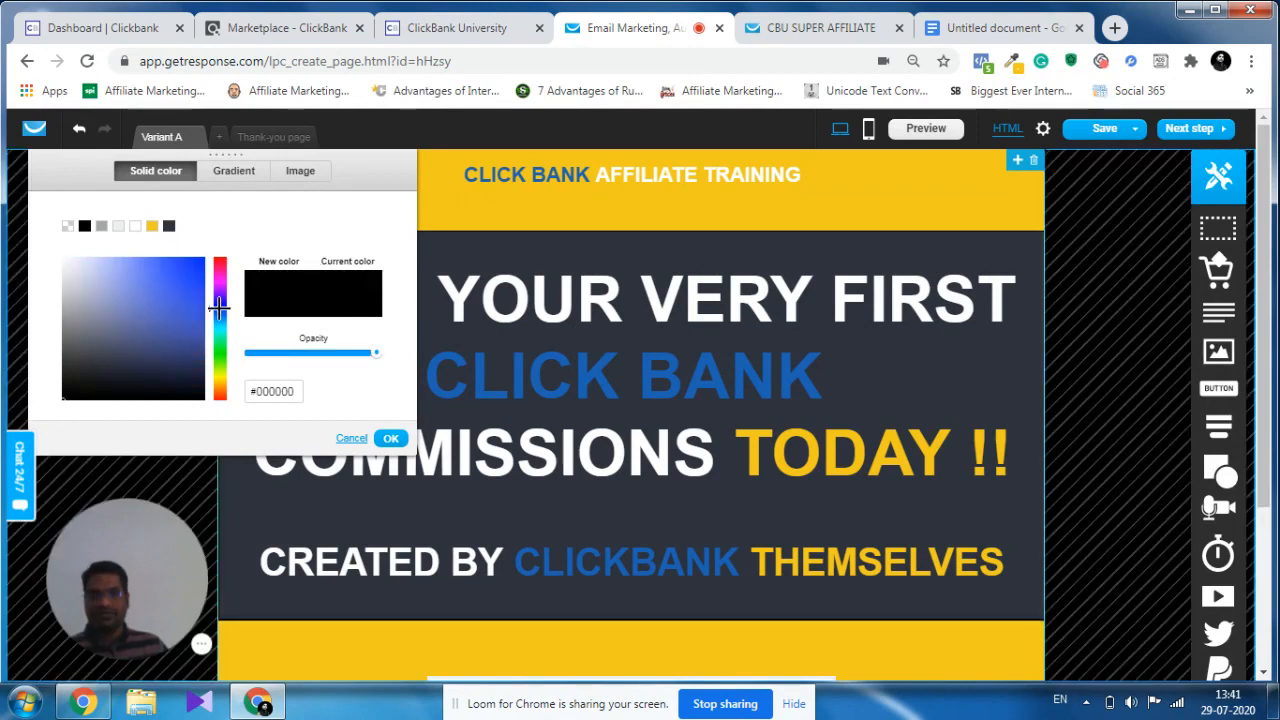
click(182, 291)
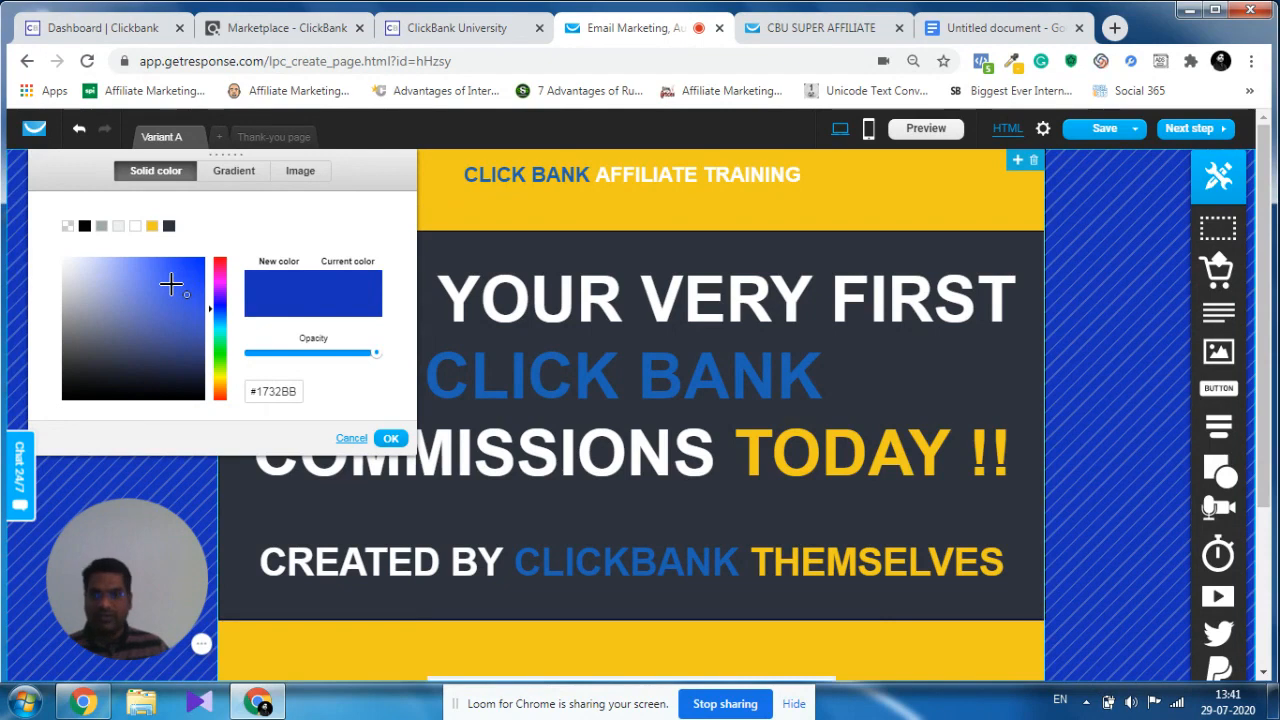
click(178, 271)
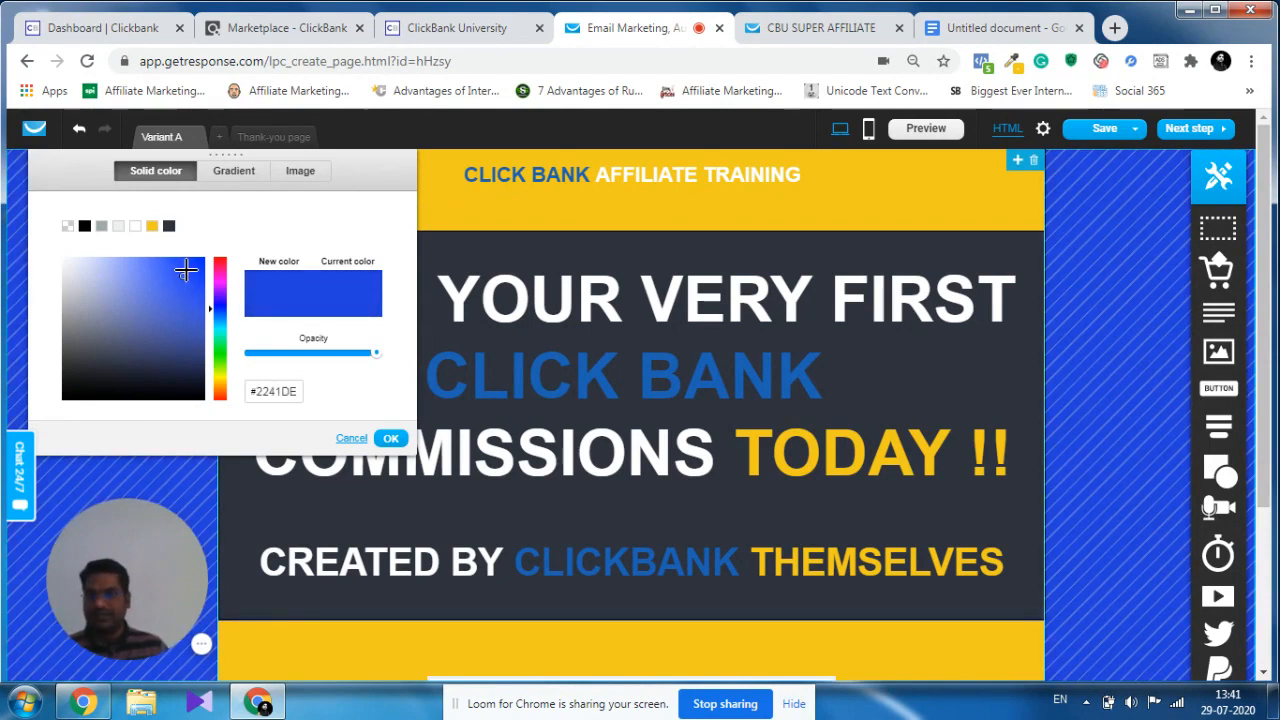
click(192, 271)
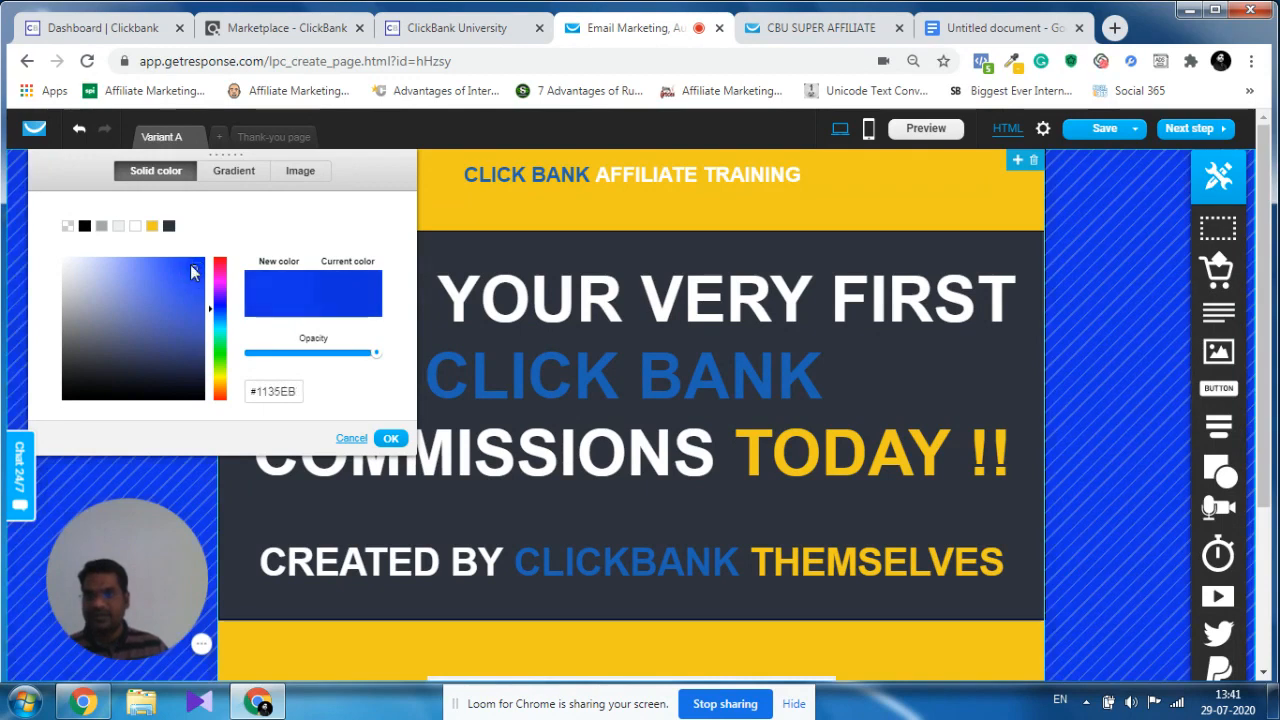
click(170, 303)
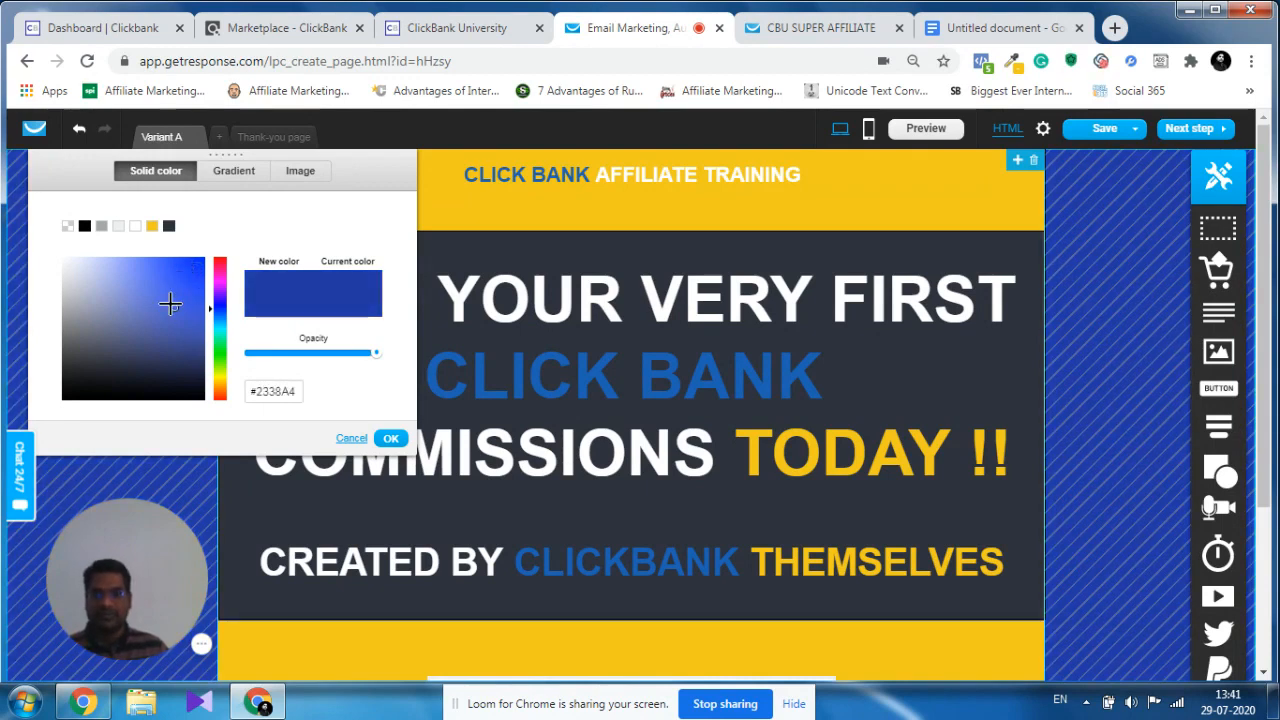
click(170, 303)
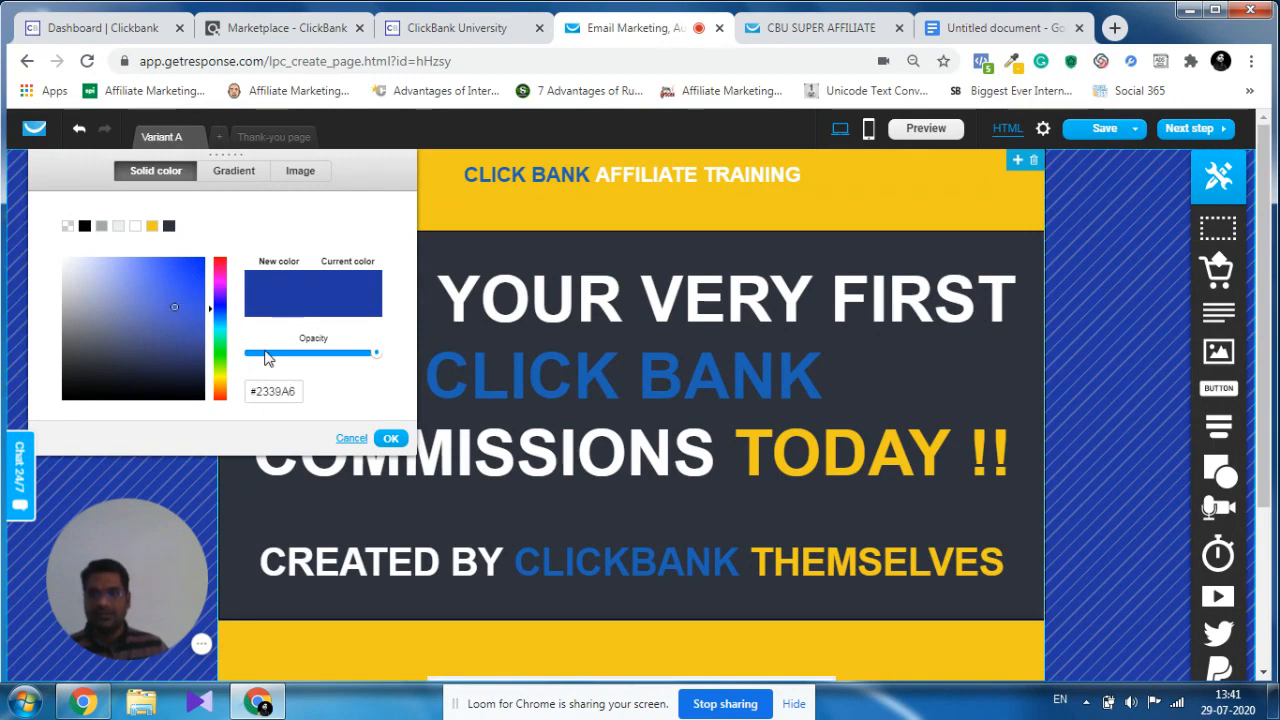
click(390, 438)
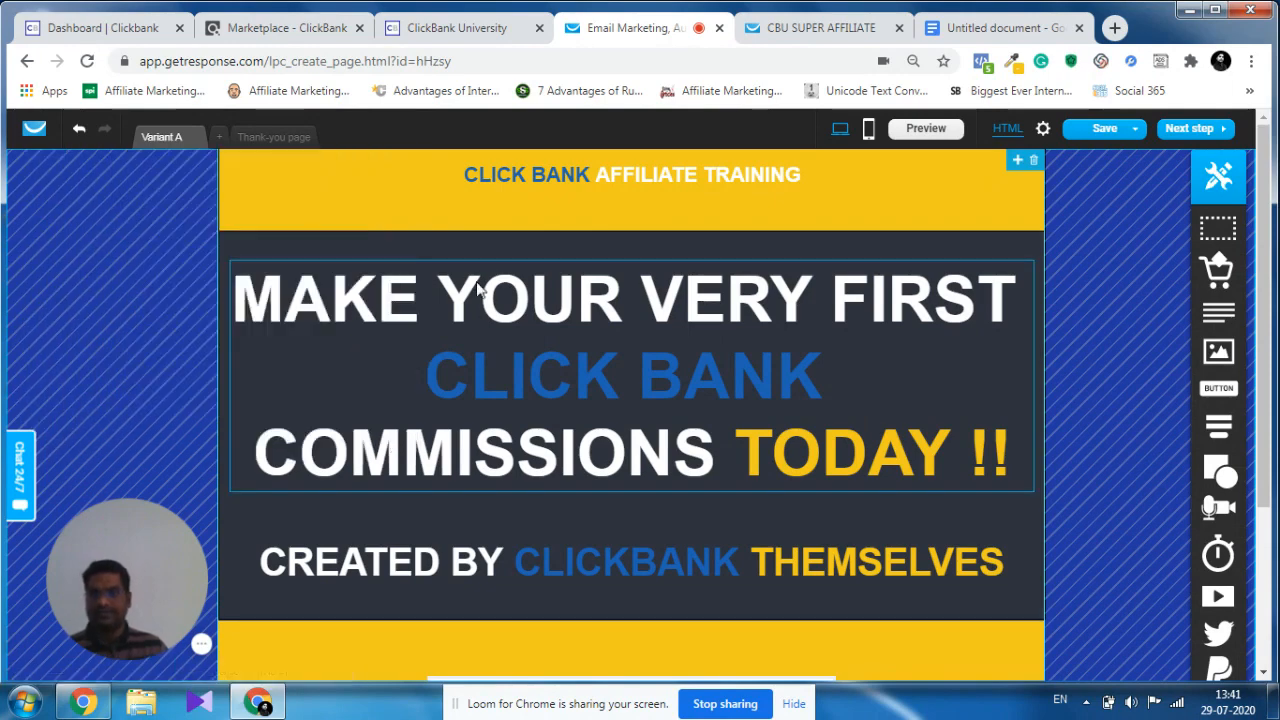
Review the desktop page from the banner to the sign-up form against the blue background.
scroll(834, 423, down, 5)
scroll(834, 423, up, 5)
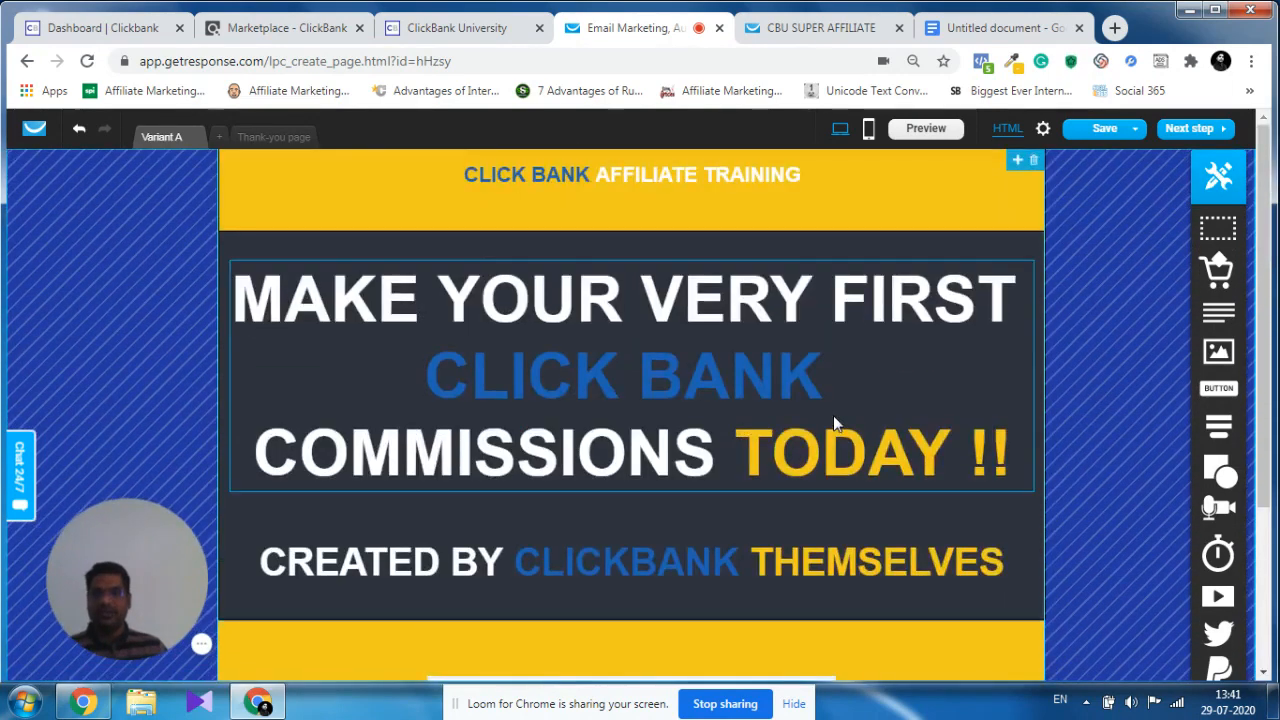
scroll(833, 415, down, 2)
scroll(830, 482, up, 1)
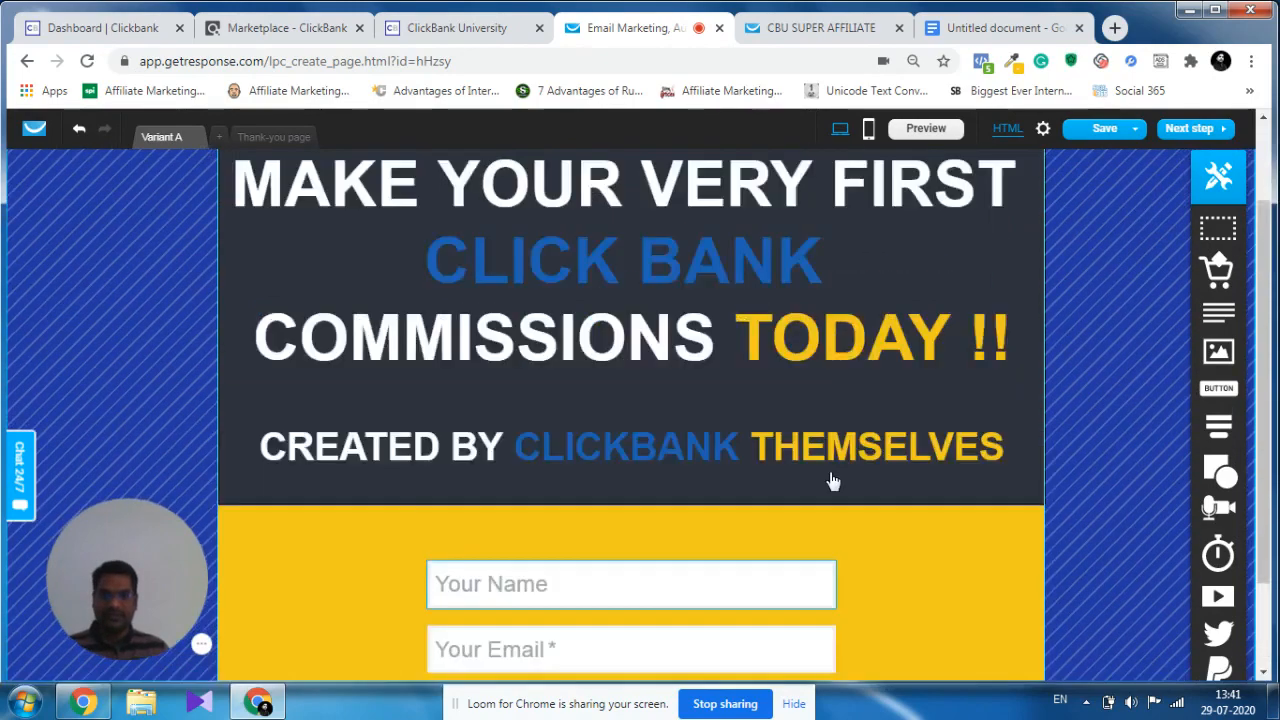
scroll(833, 481, up, 1)
scroll(831, 478, down, 2)
scroll(830, 478, up, 2)
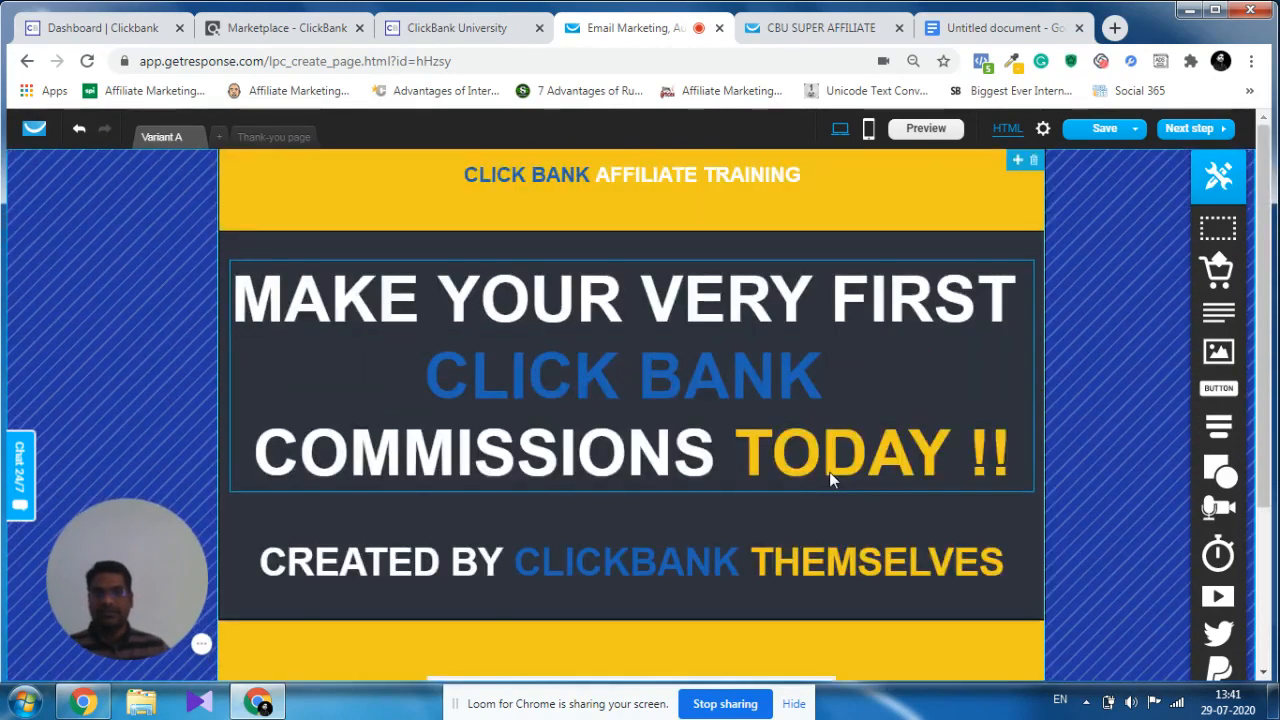
Set the desktop "CLICK BANK AFFILIATE TRAINING" banner text to size 58 and nudge it slightly up.
click(668, 172)
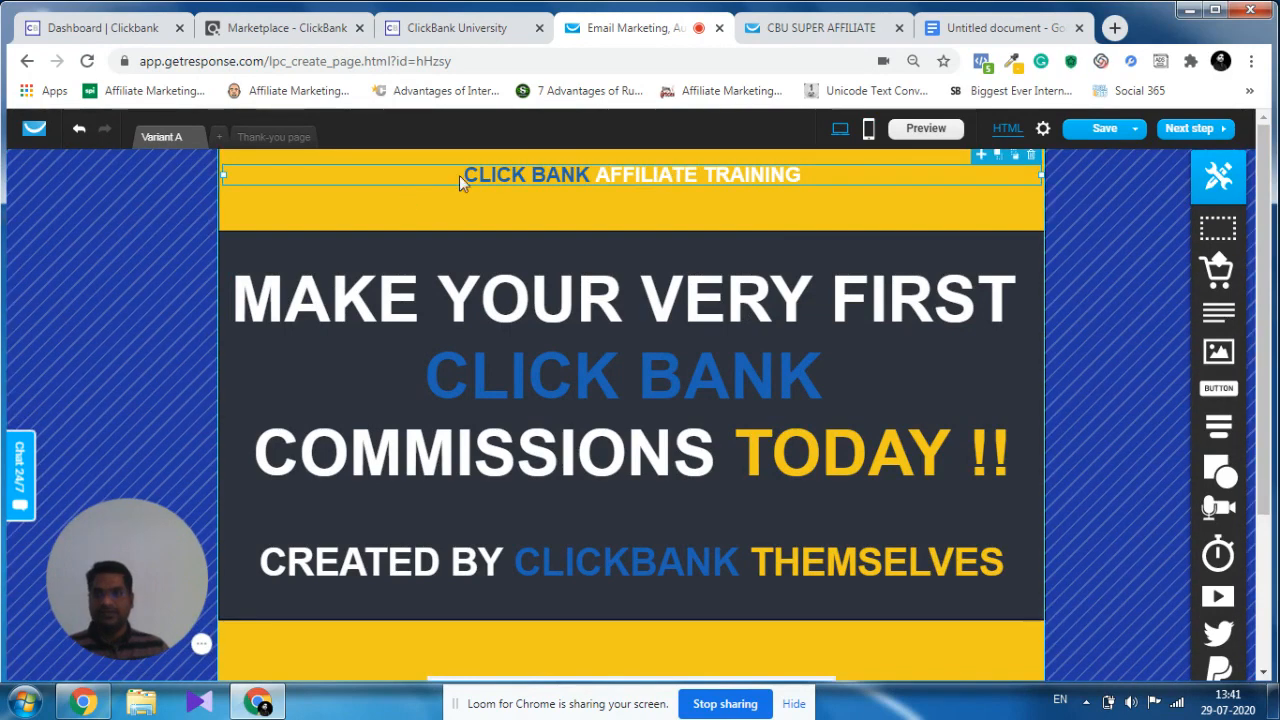
double_click(607, 172)
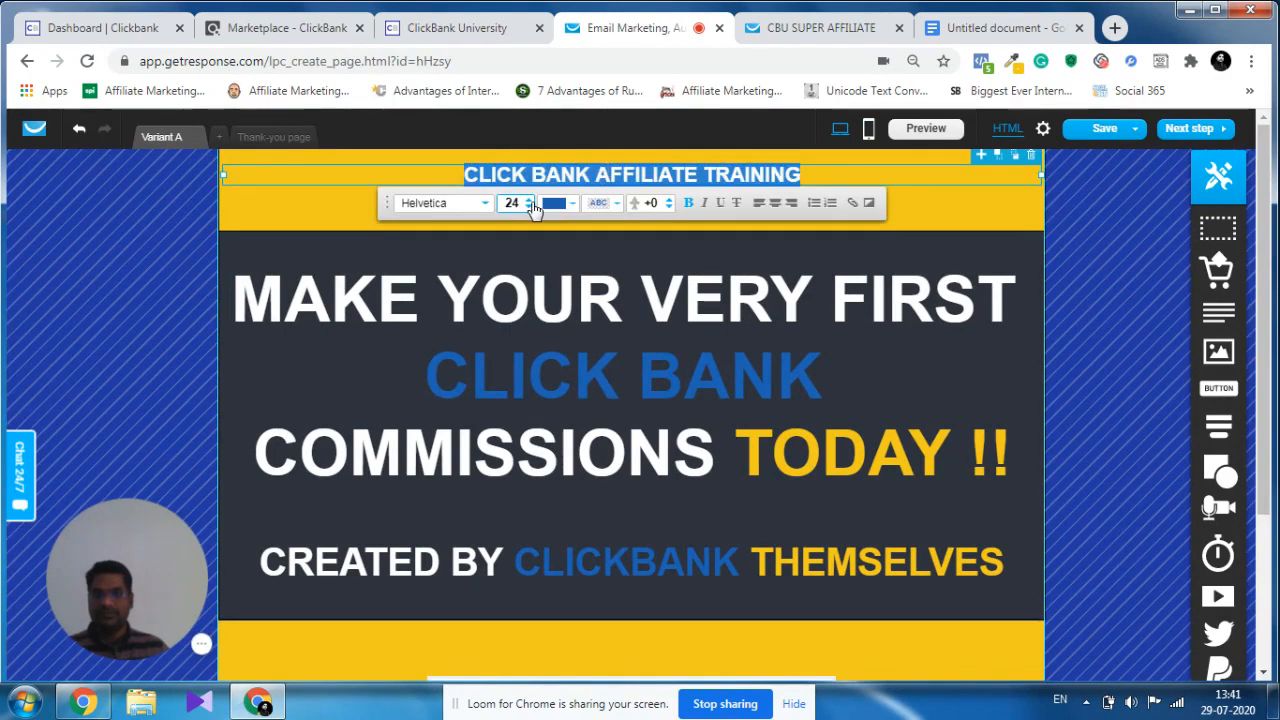
drag(530, 203, 528, 207)
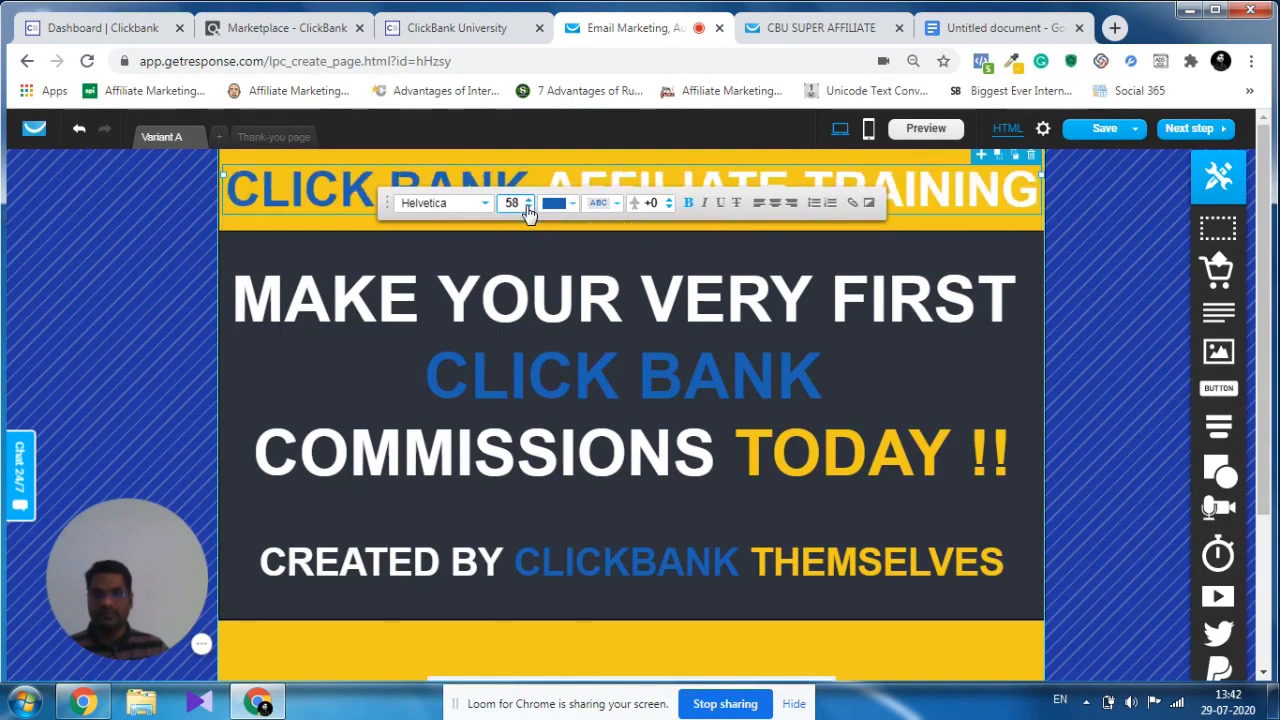
click(1057, 266)
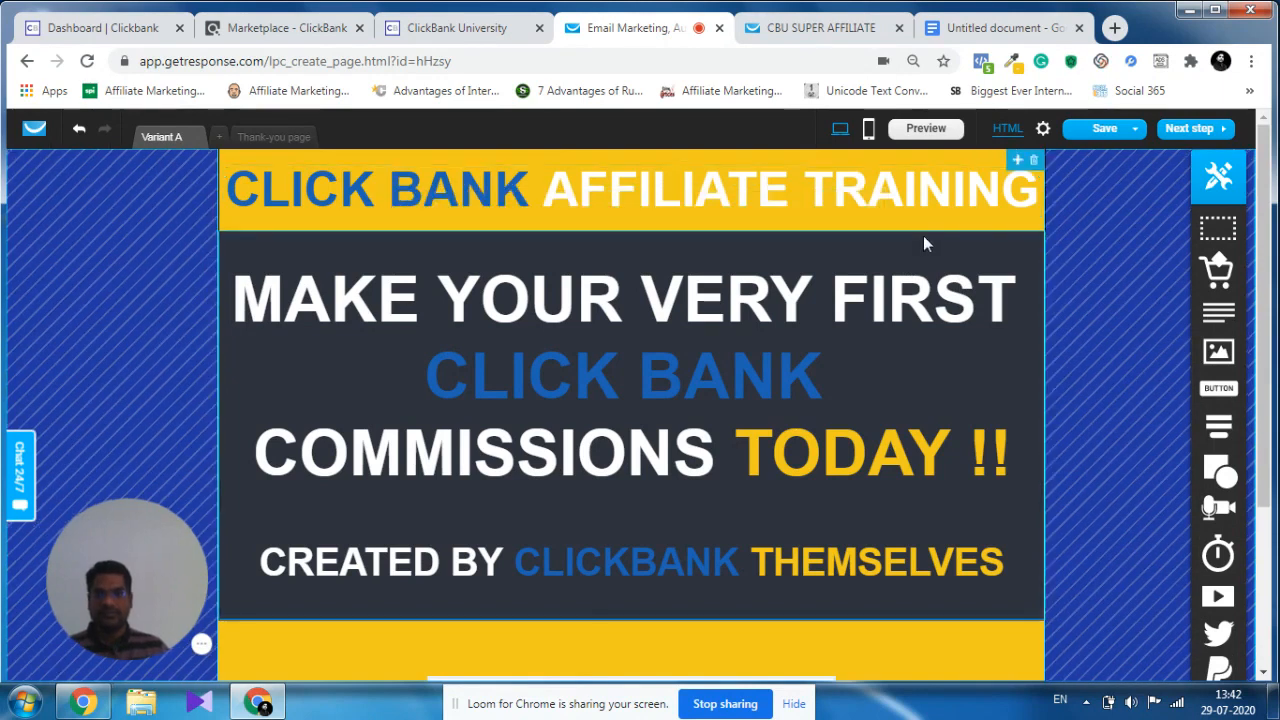
drag(637, 188, 637, 188)
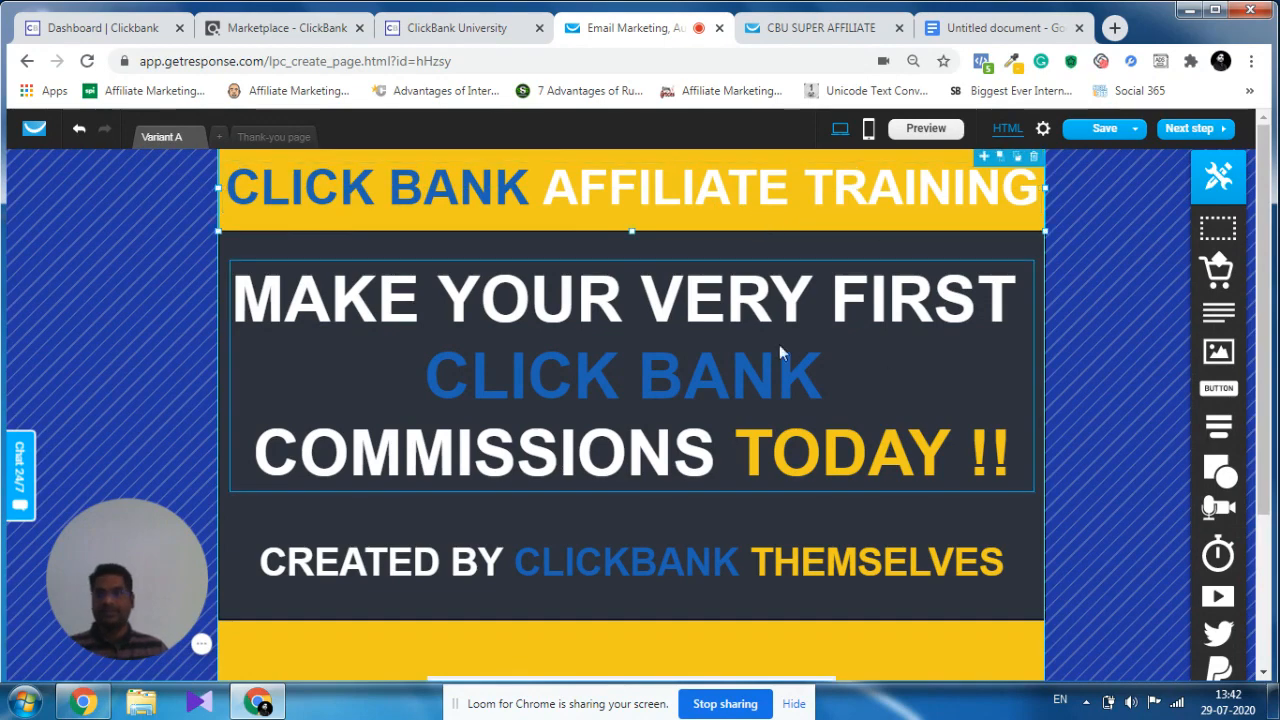
Look over the desktop page down to the GET ACCESS button and switch back to the mobile layout.
scroll(883, 288, down, 2)
scroll(886, 288, down, 1)
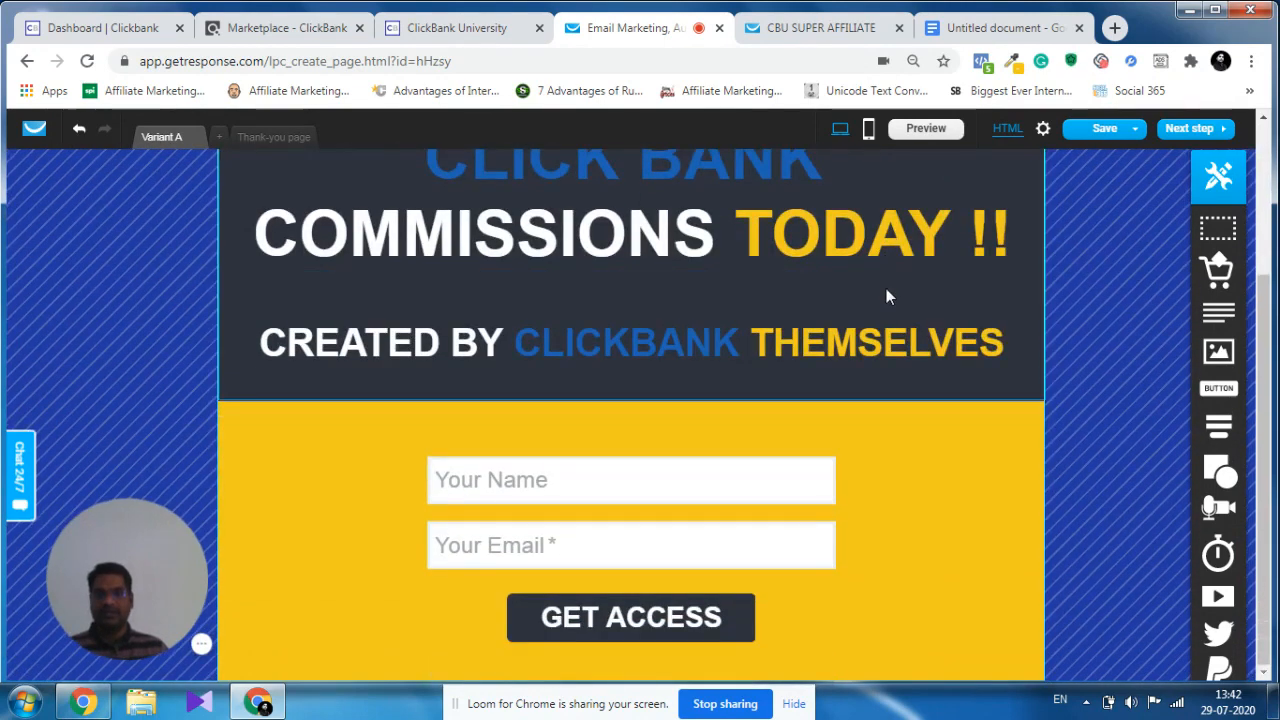
scroll(912, 496, up, 3)
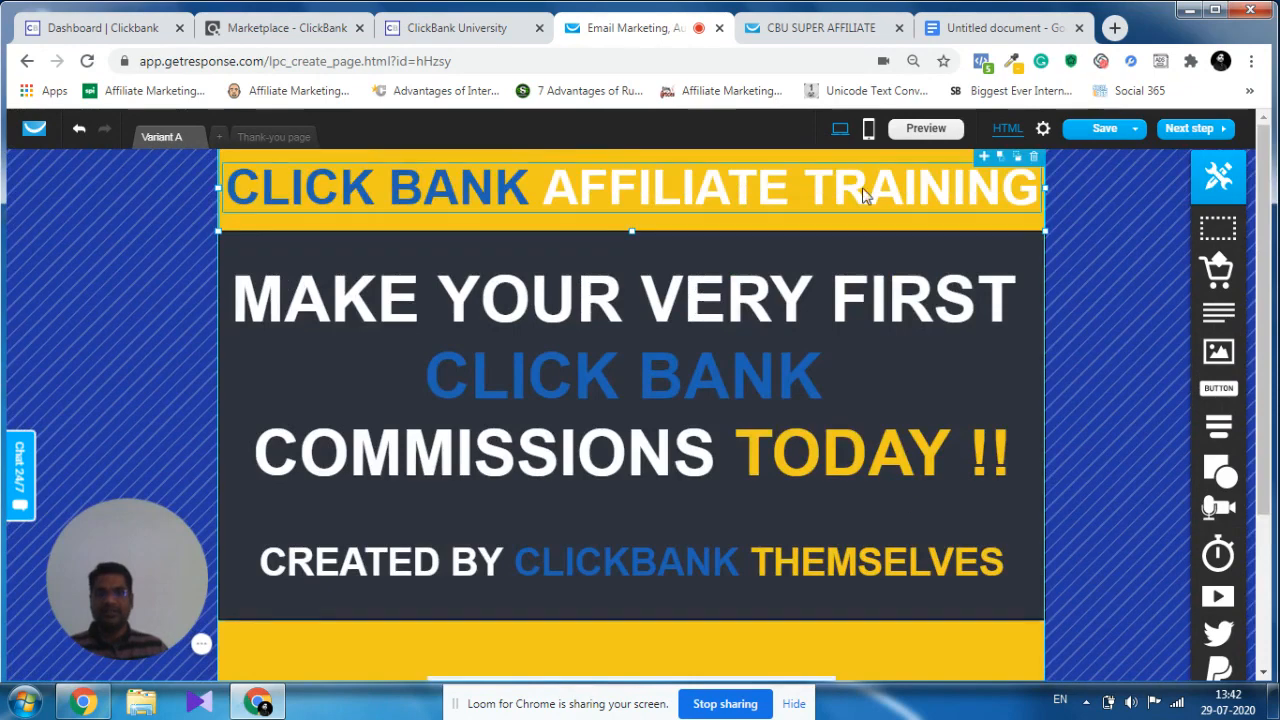
click(869, 130)
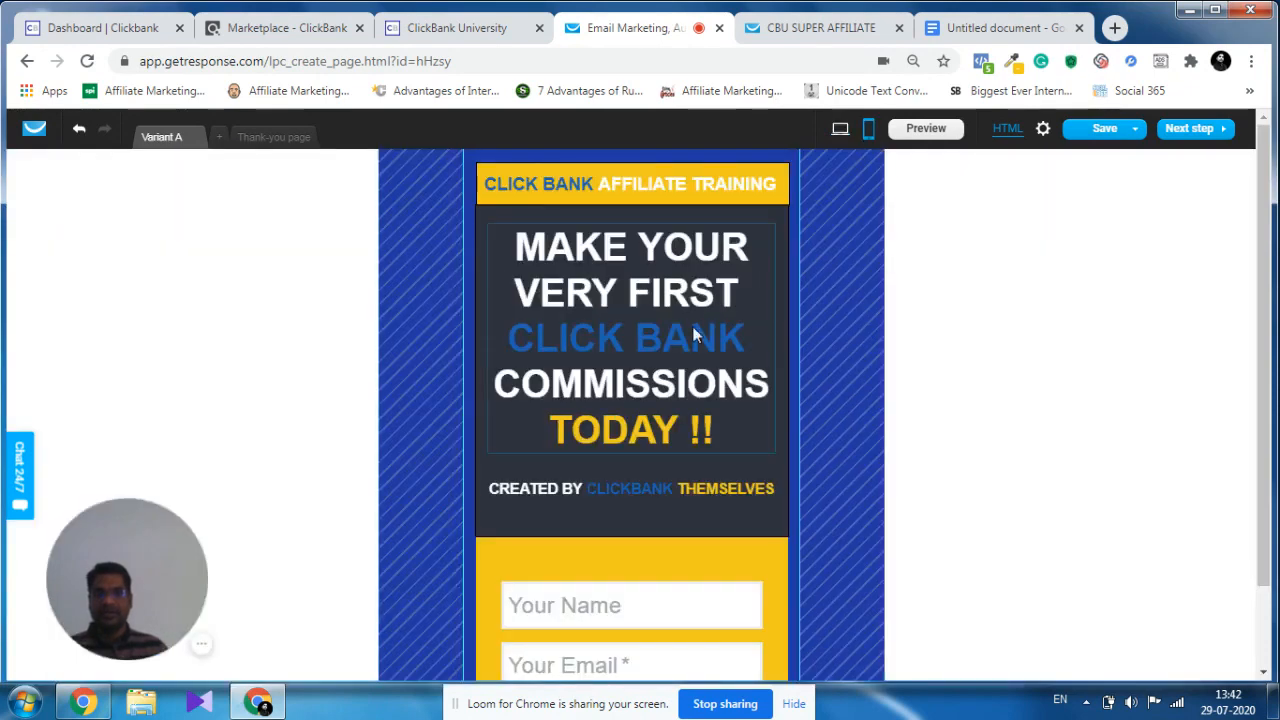
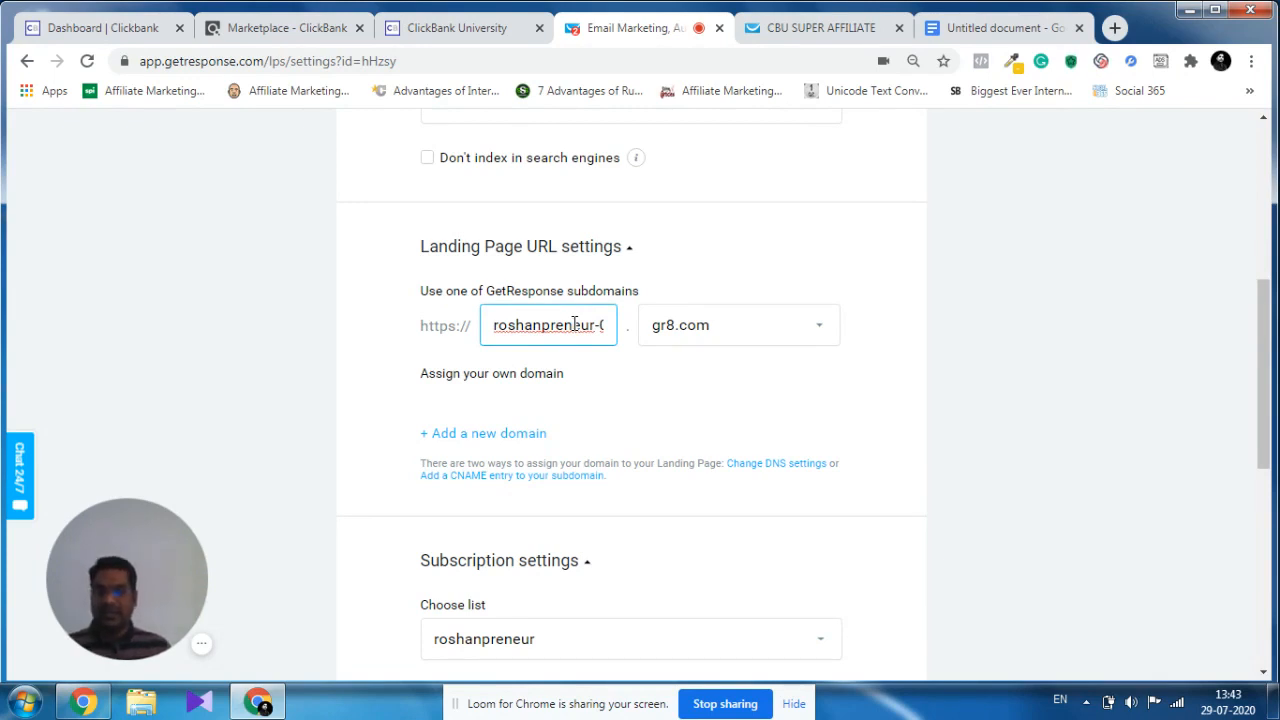
Copy the page title "ClickBank Affiliate Training" and paste it over the existing GetResponse subdomain of the landing page.
triple_click(575, 324)
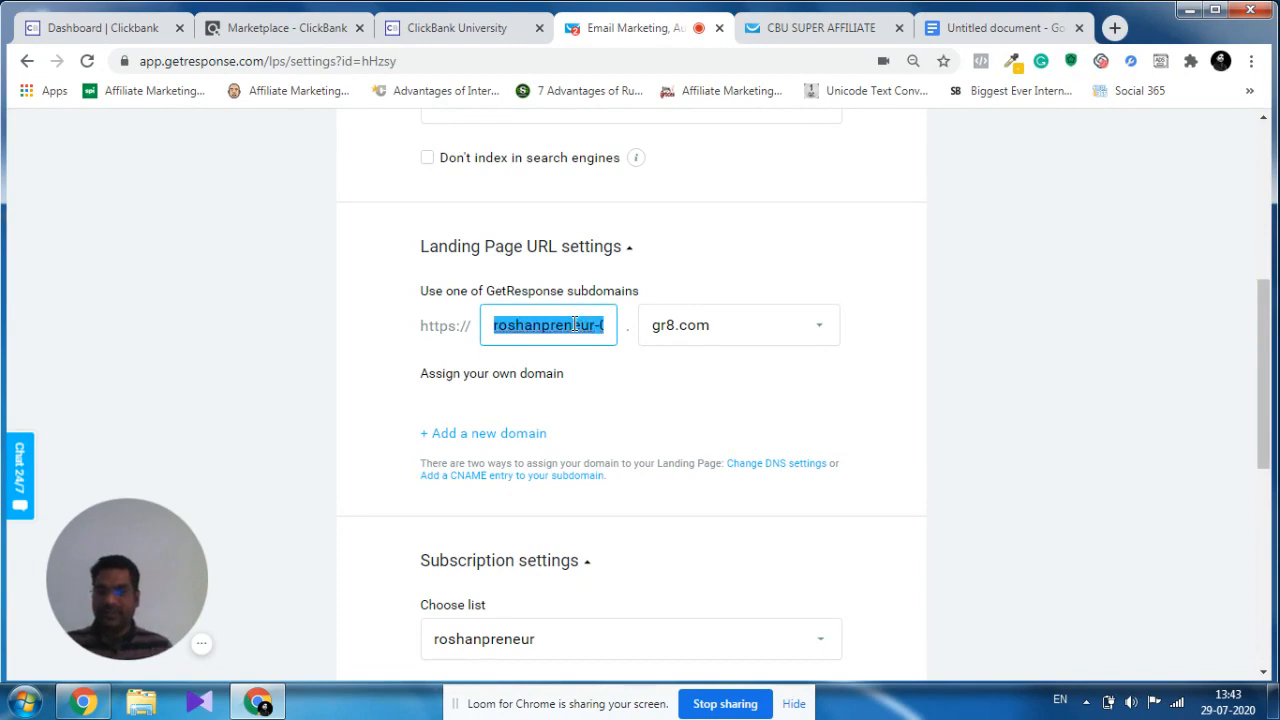
scroll(575, 324, up, 3)
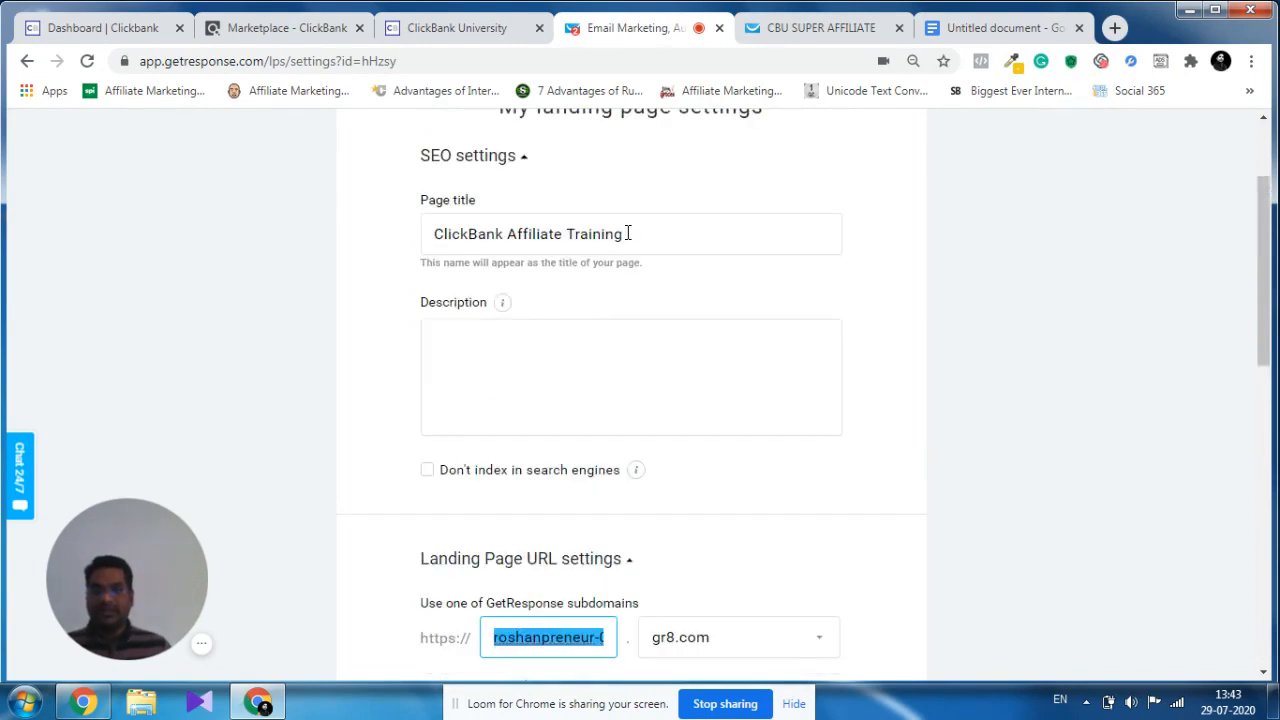
drag(626, 234, 424, 236)
key(ctrl+c)
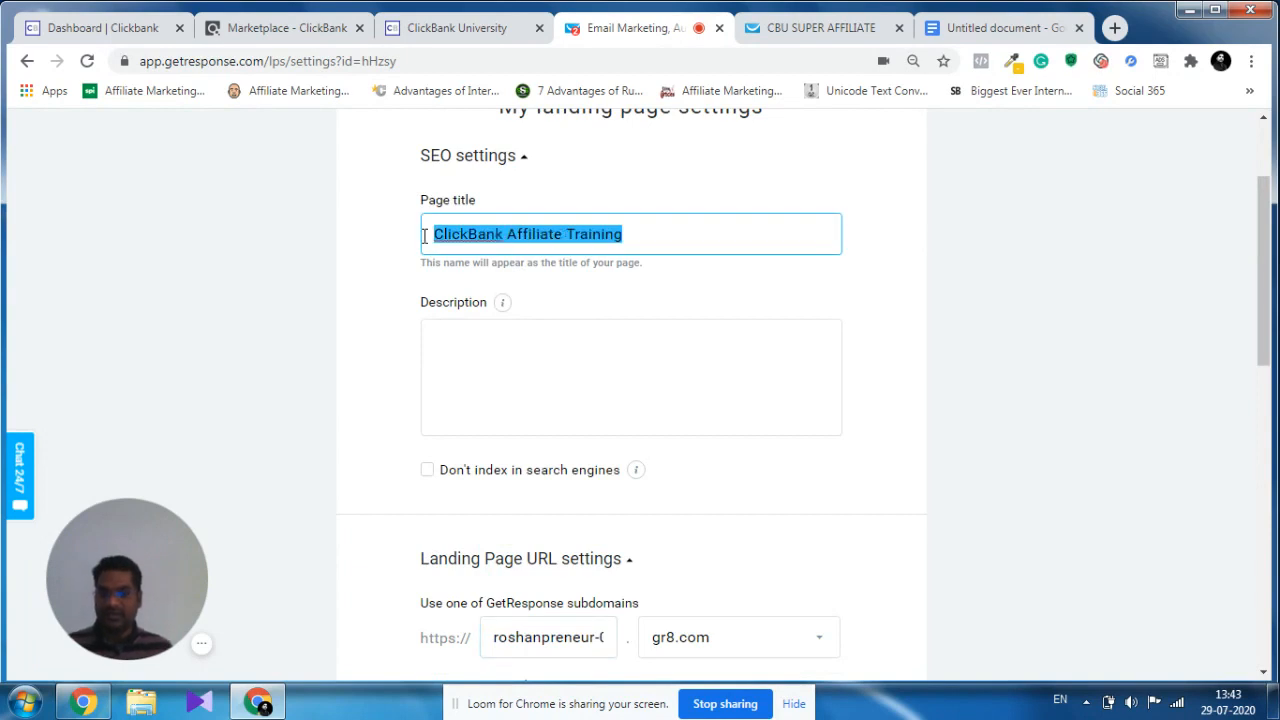
scroll(478, 340, down, 3)
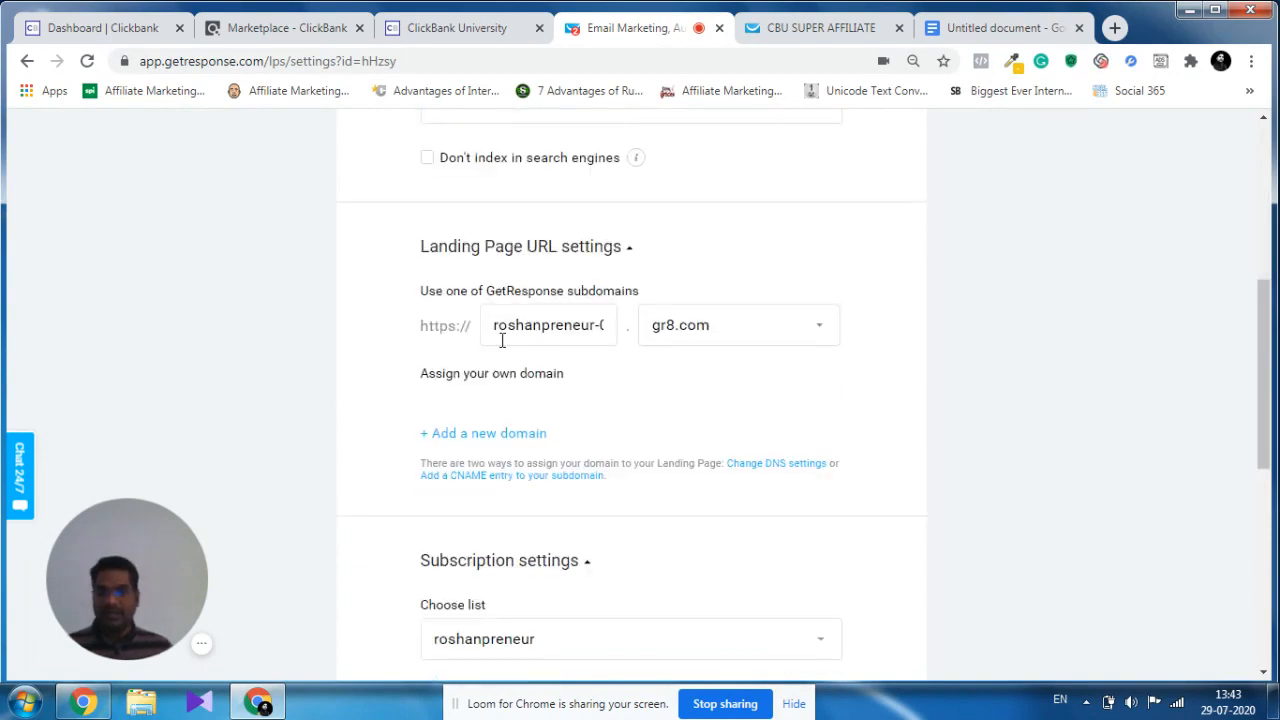
double_click(531, 326)
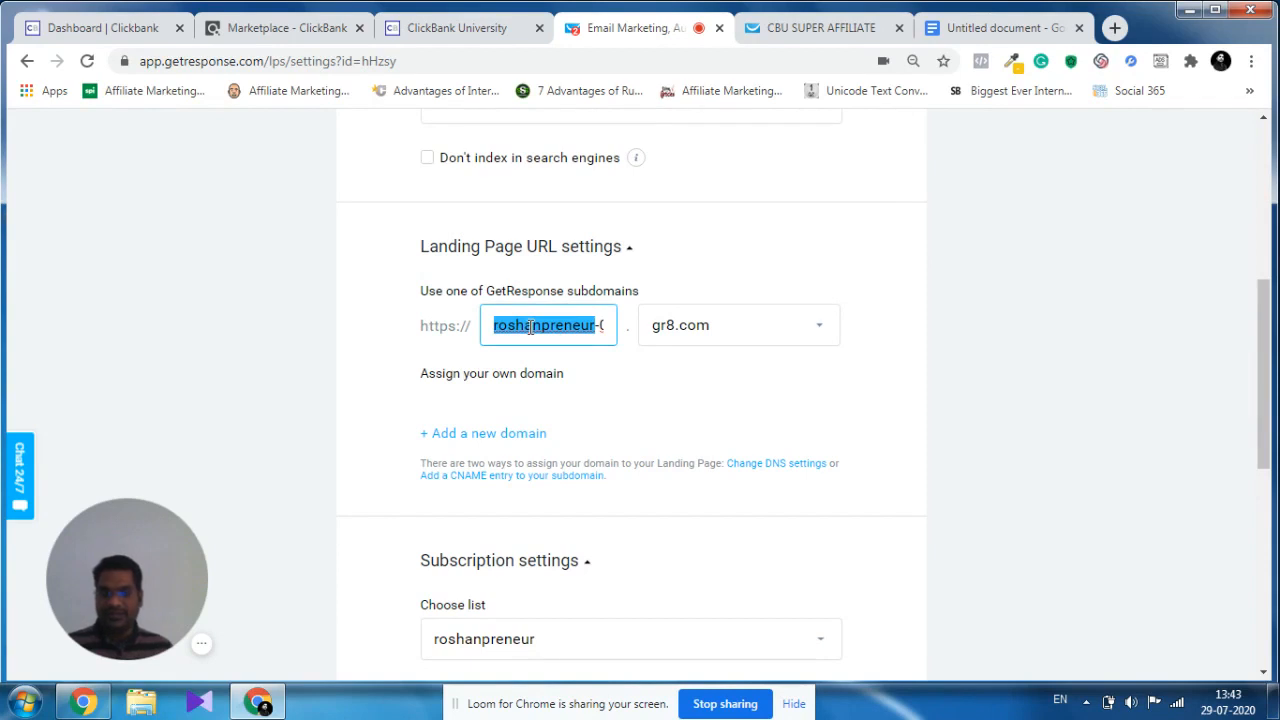
key(ctrl+a)
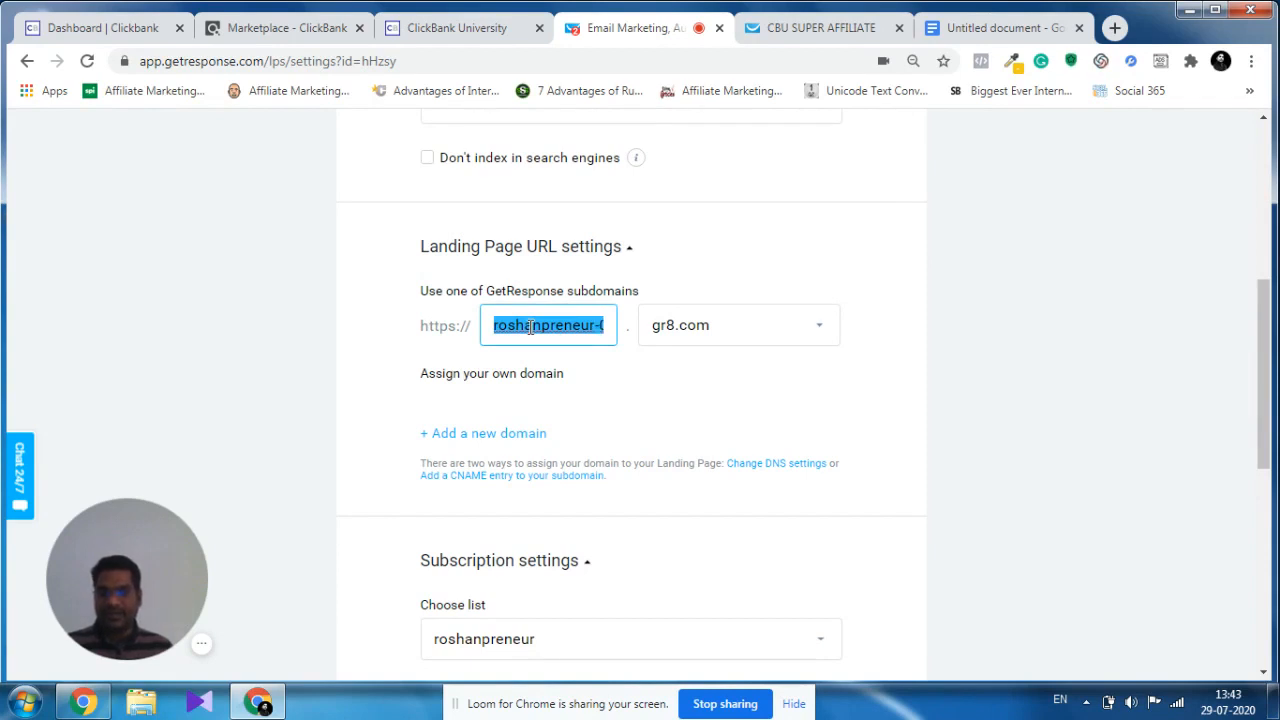
key(ctrl+v)
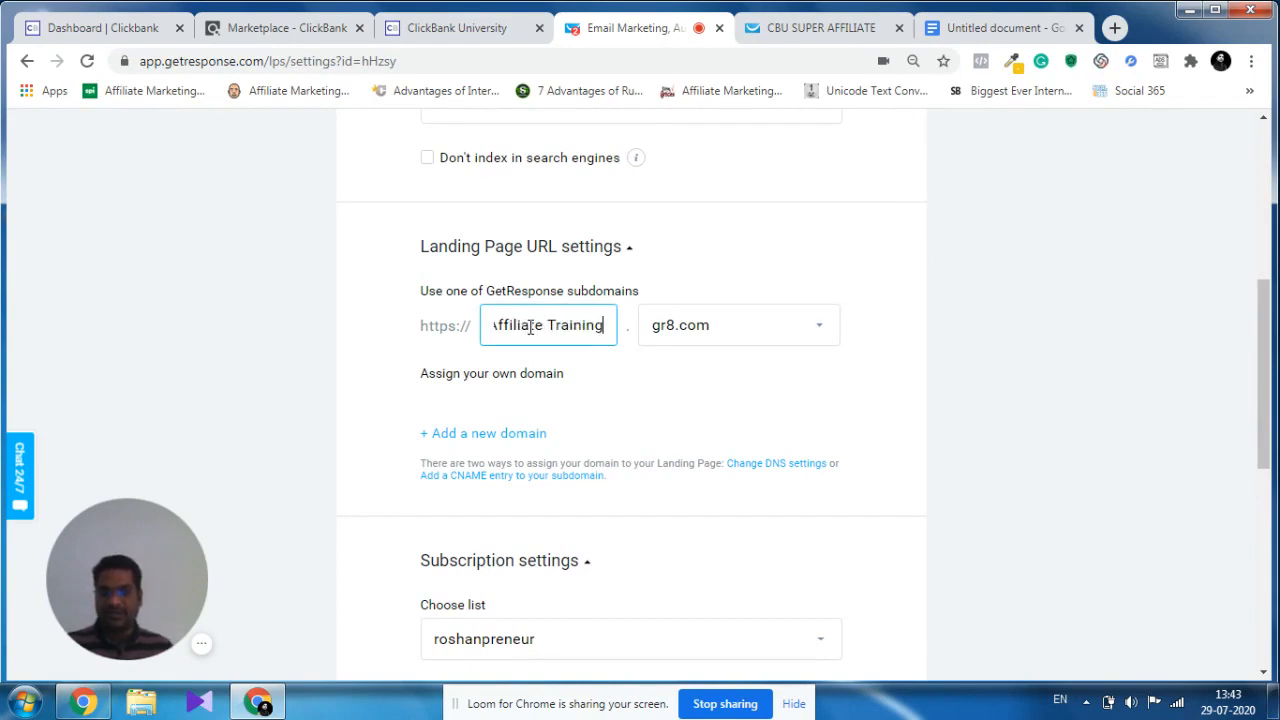
Remove the spaces from the landing page's subdomain, making it "ClickBankAffiliateTraining" on gr8.com.
key(Left)
key(Left)
key(Left)
key(Left)
key(Left)
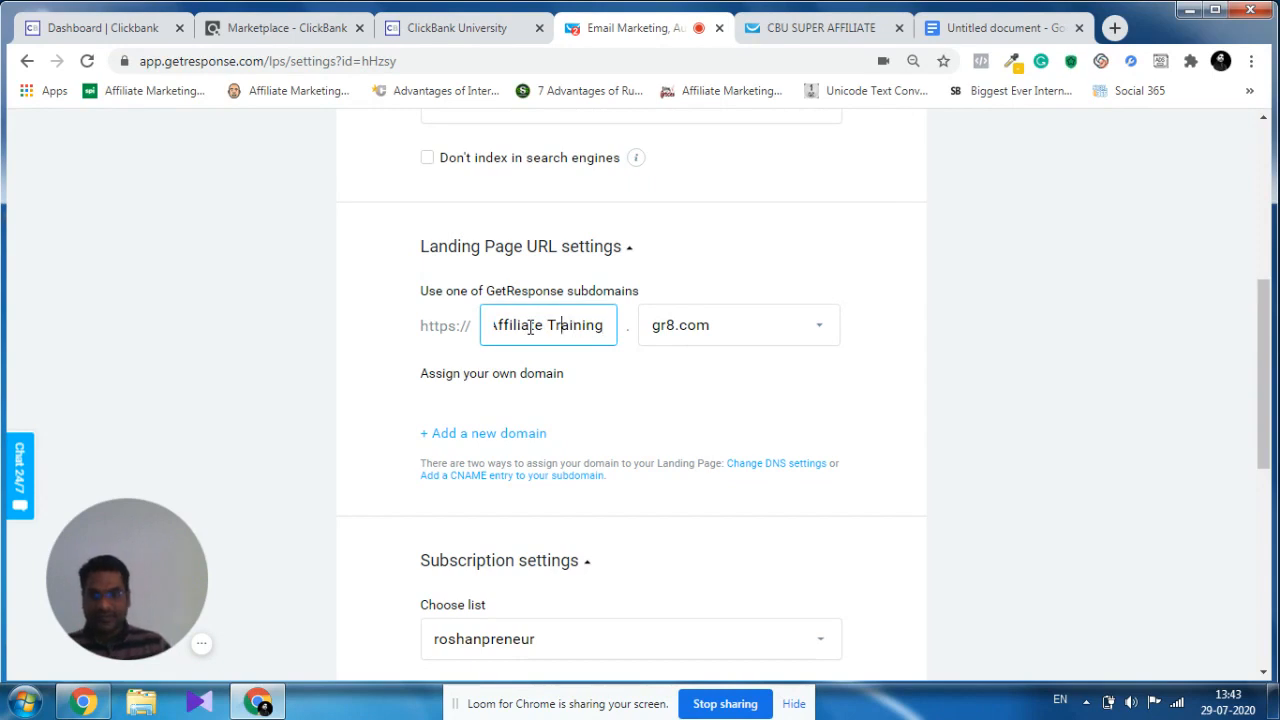
key(BackSpace)
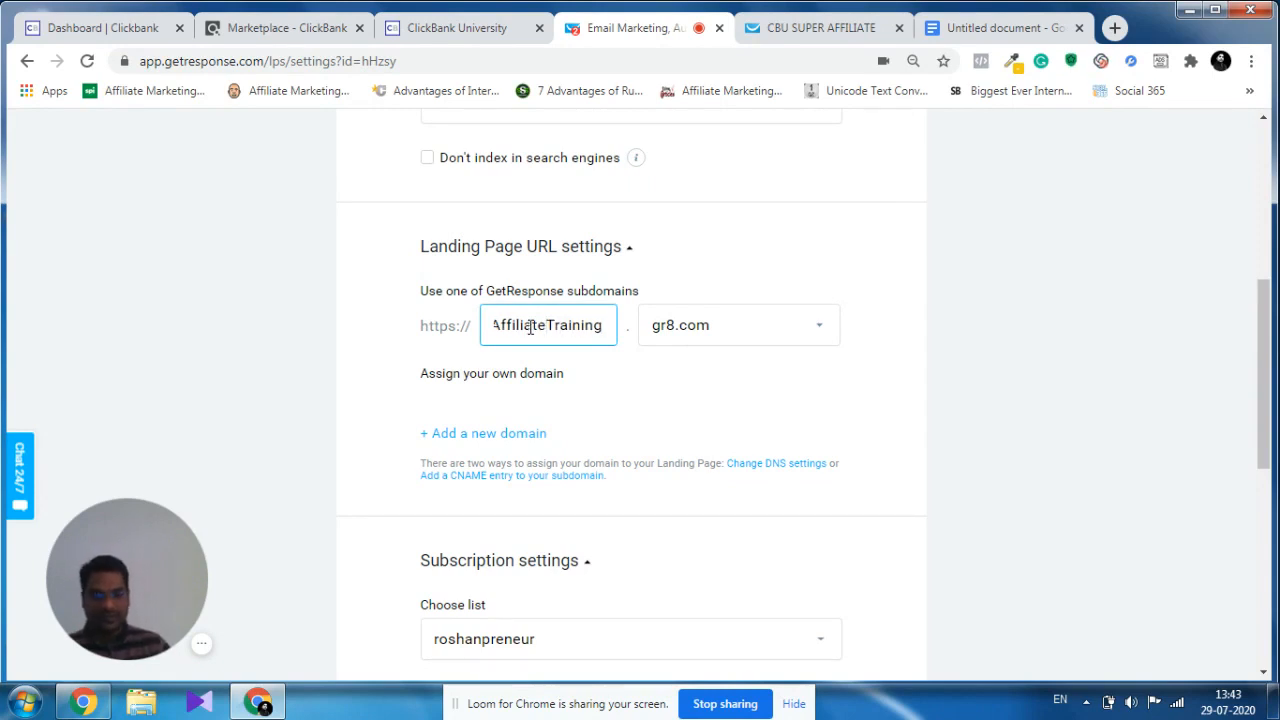
key(Left)
key(Left)
key(Left)
key(Left)
key(Left)
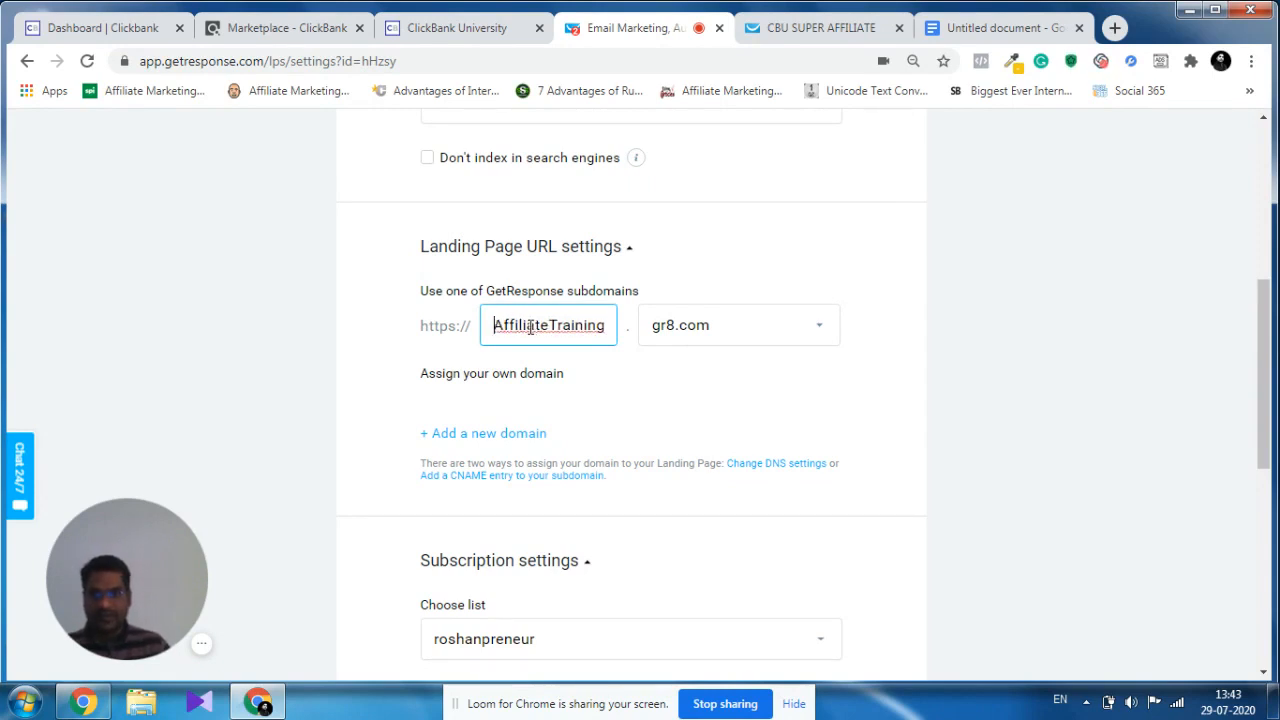
text(ClickBankAffilia)
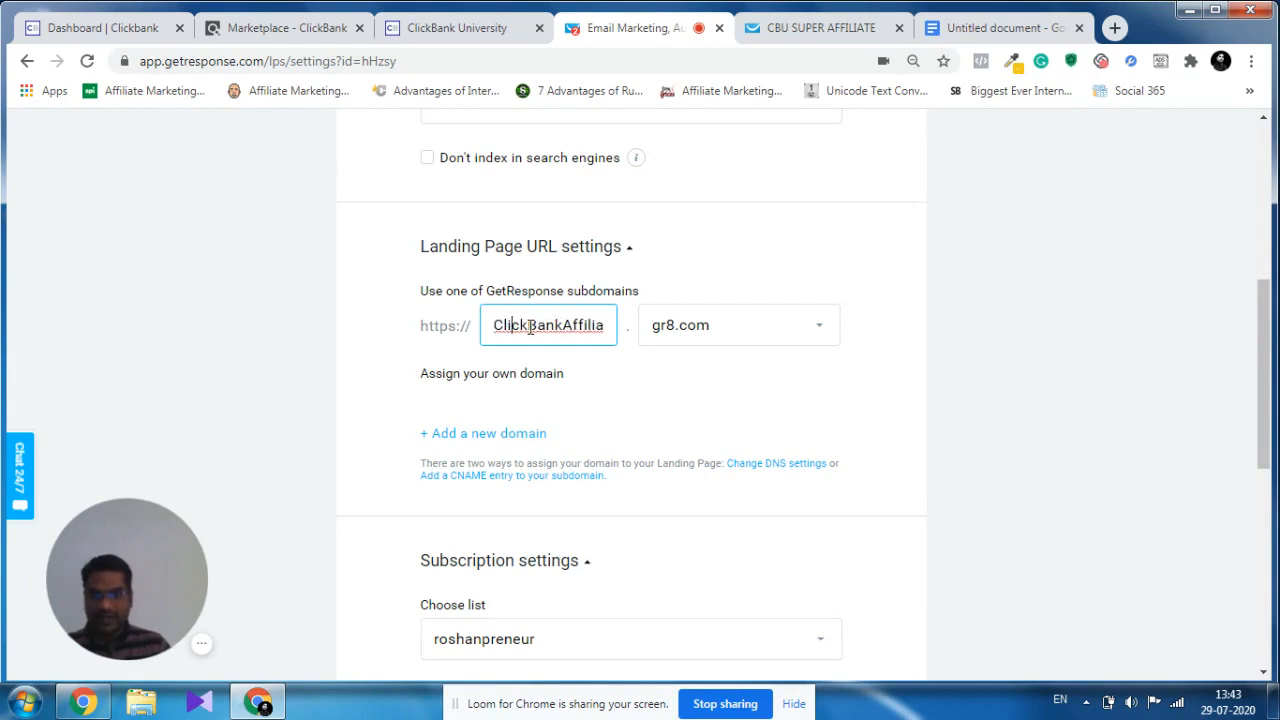
key(Right)
key(Right)
key(Right)
key(Right)
key(Right)
key(Right)
key(Right)
key(Right)
key(Right)
key(Right)
key(Right)
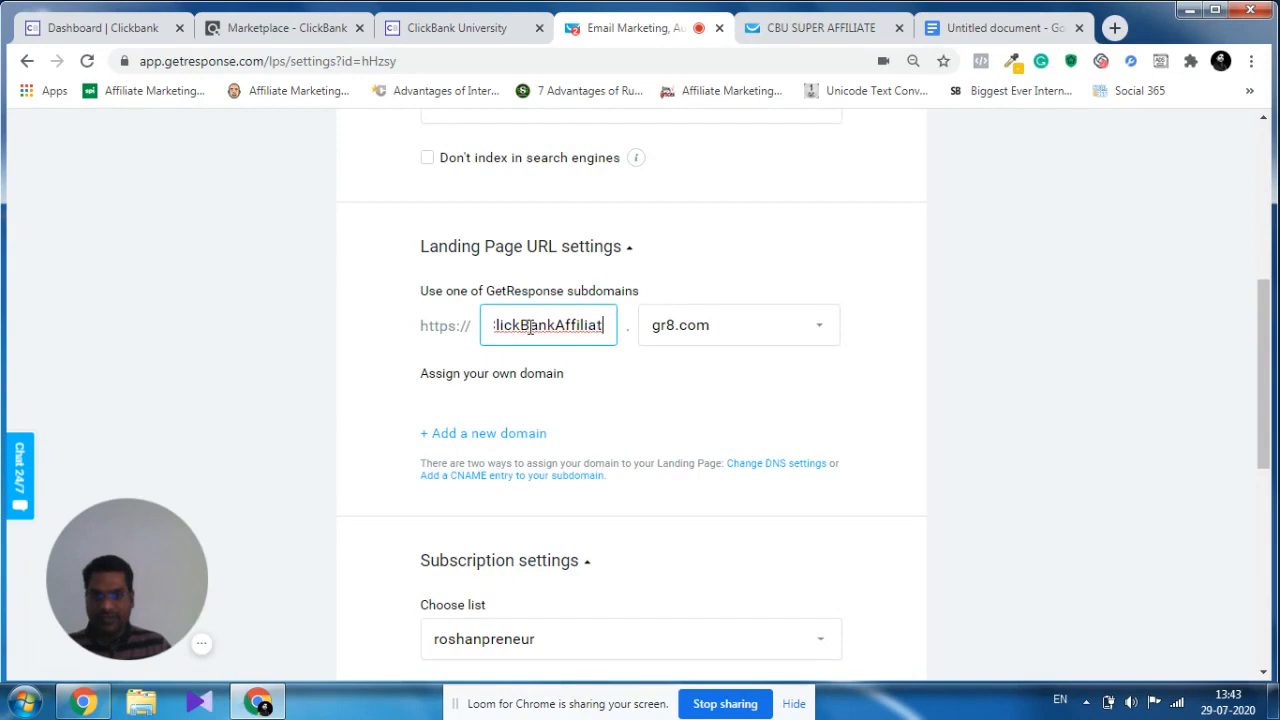
key(Right)
key(Right)
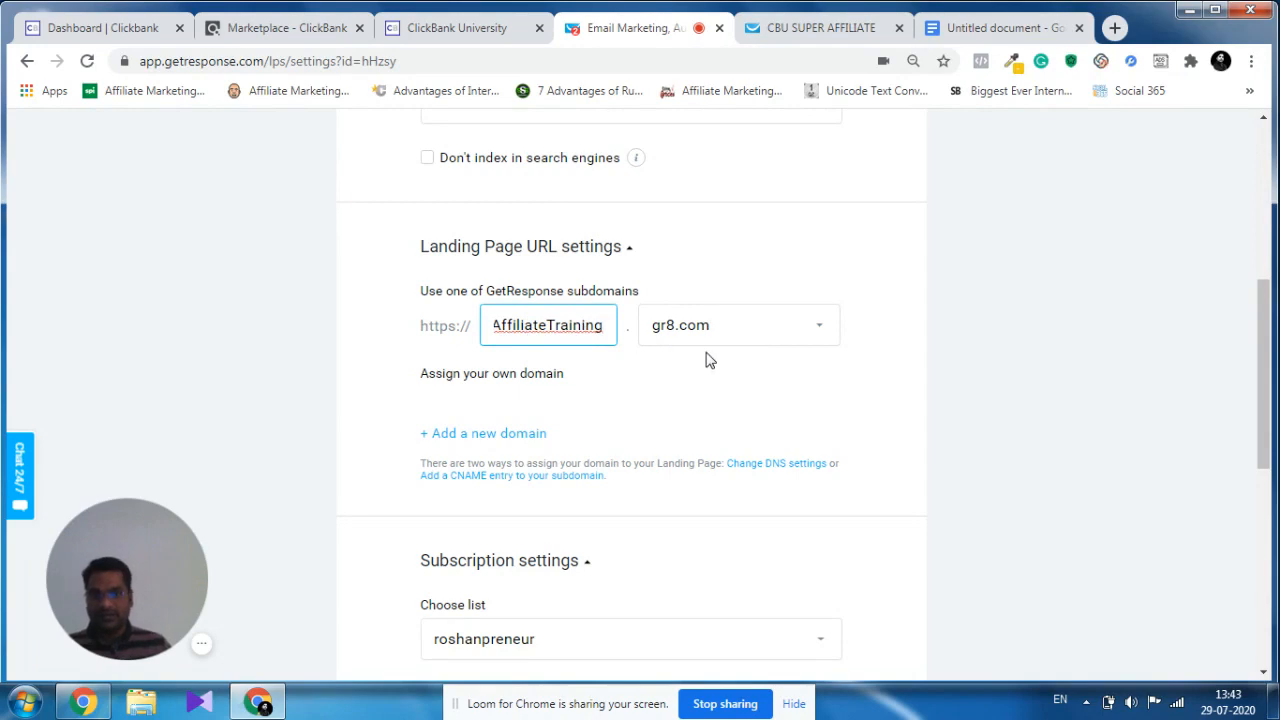
Choose click_bank_affiliate_training as the list in the landing page's subscription settings.
scroll(780, 349, down, 3)
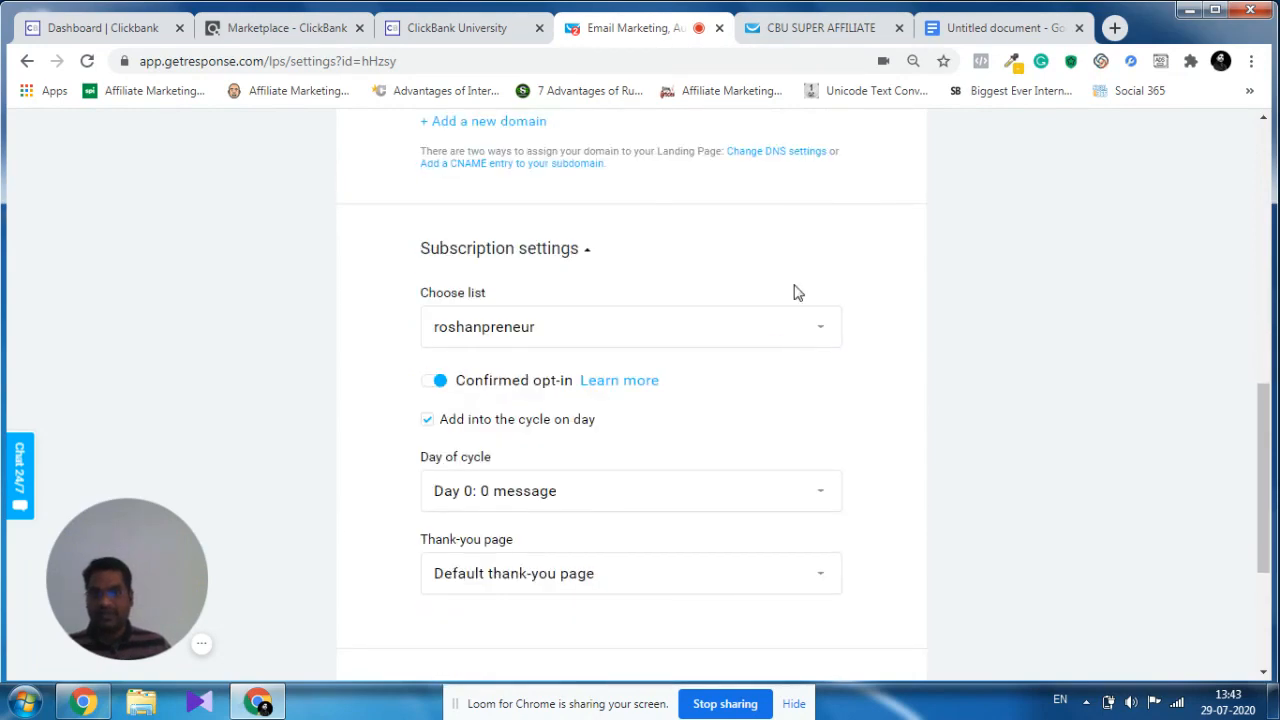
scroll(793, 292, up, 8)
scroll(723, 294, down, 2)
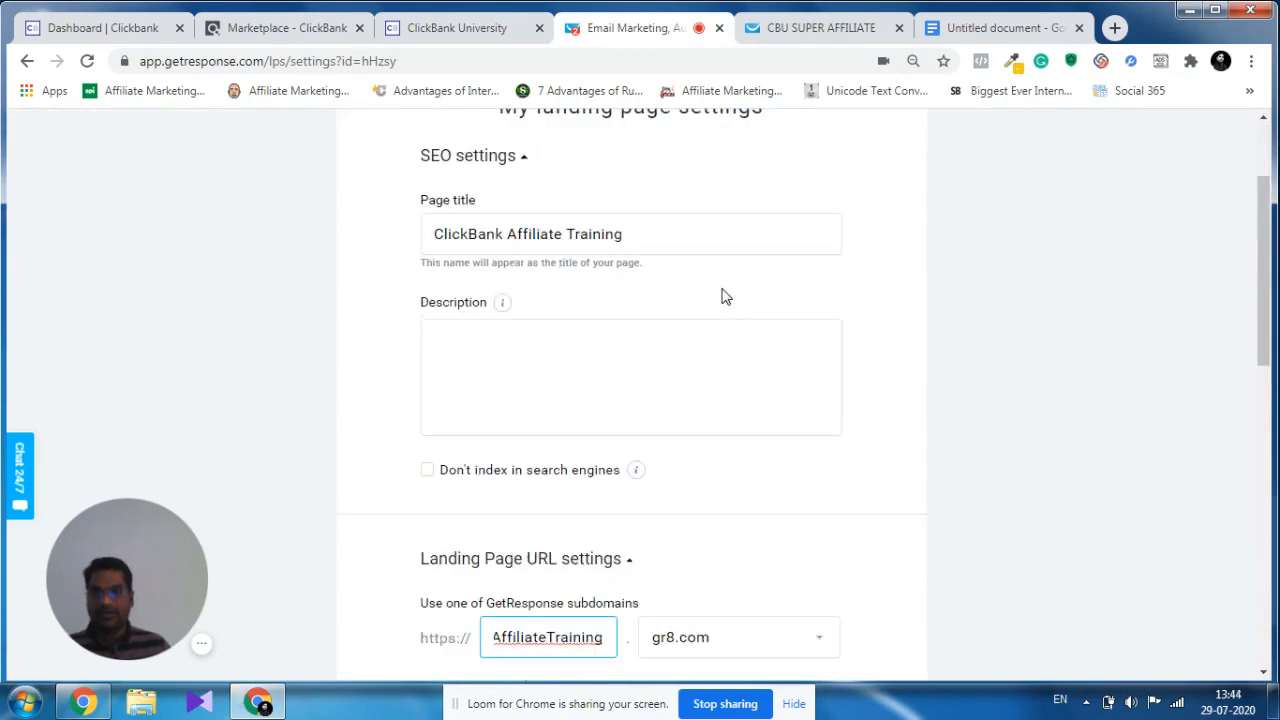
scroll(725, 296, down, 3)
scroll(725, 298, down, 2)
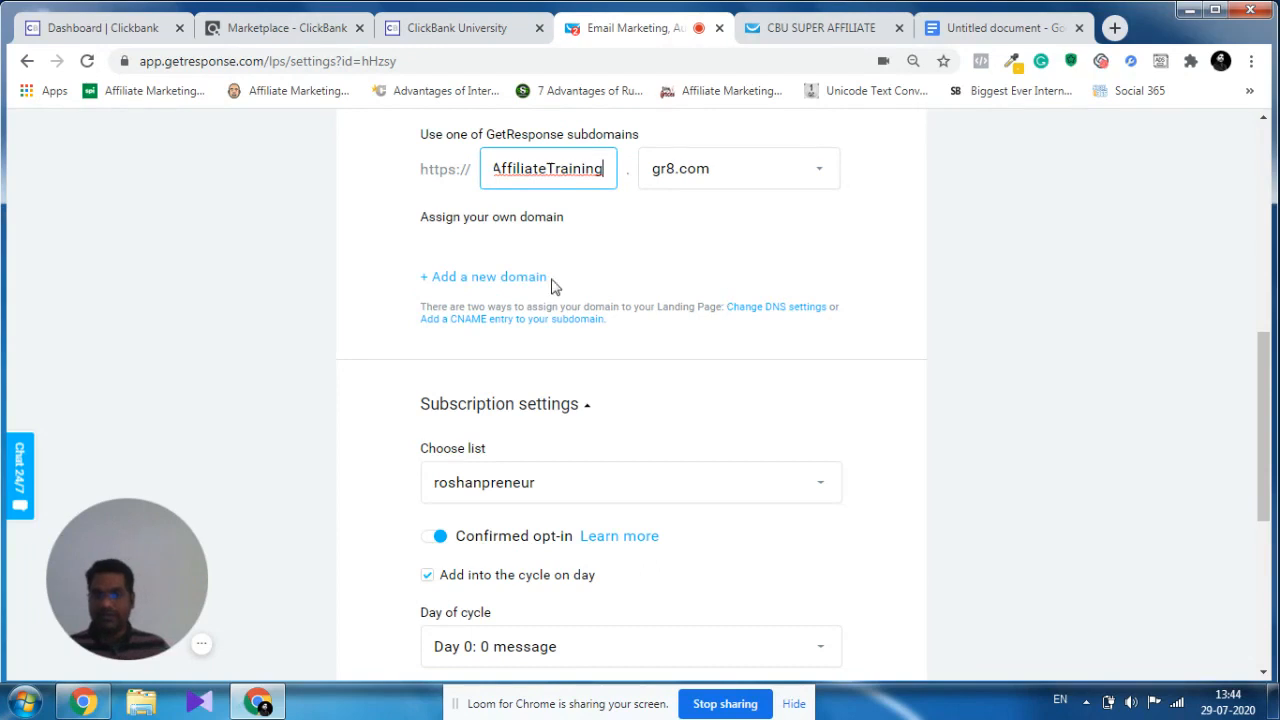
scroll(622, 303, down, 1)
scroll(620, 303, down, 1)
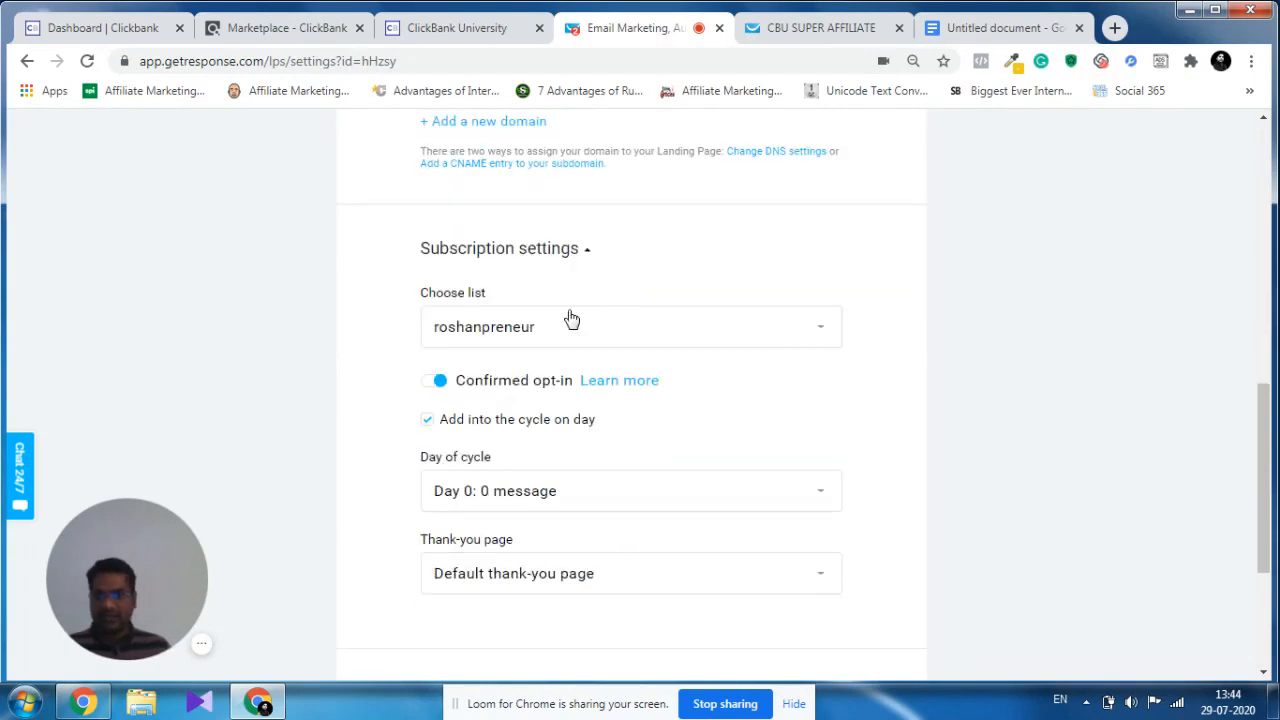
click(586, 334)
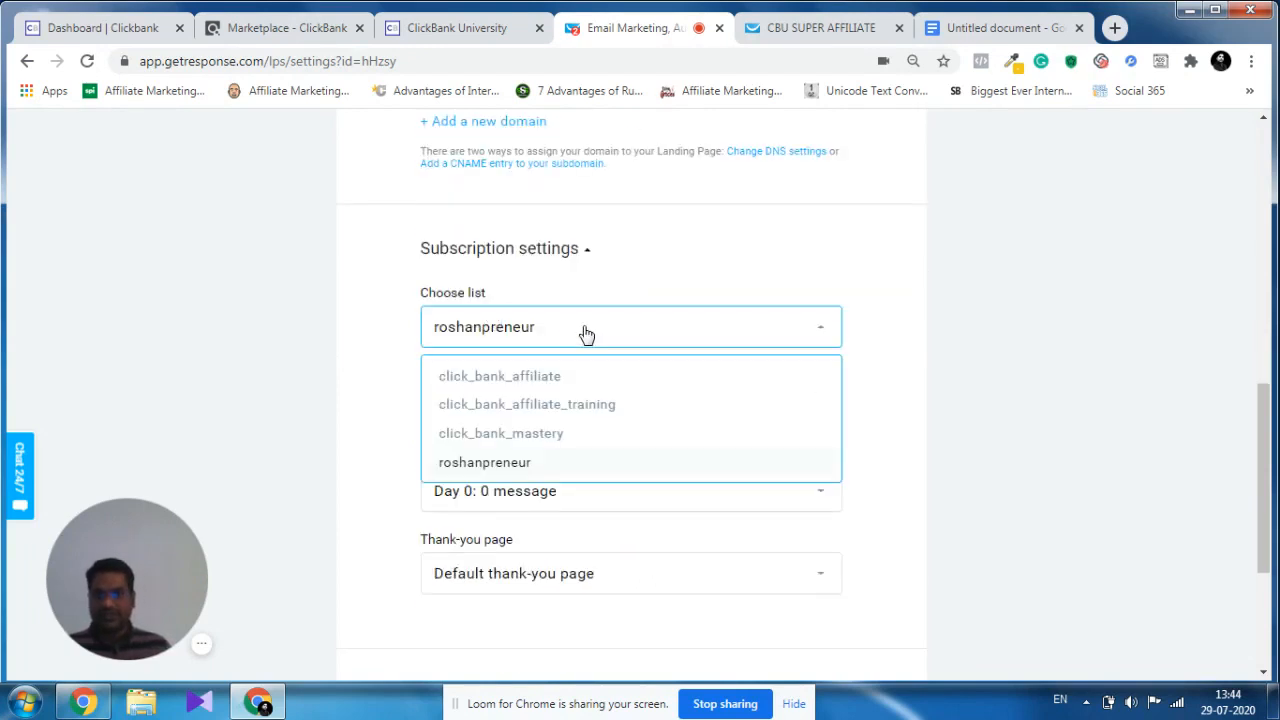
click(545, 410)
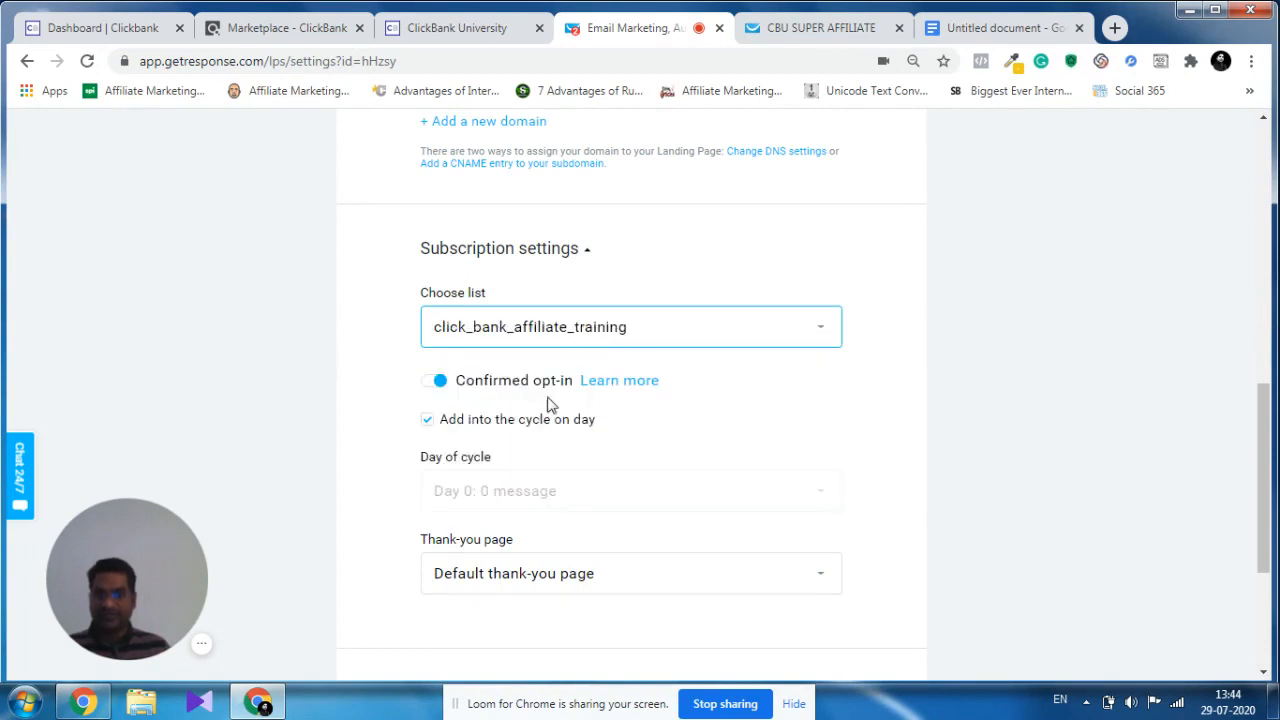
Turn off confirmed opt-in and set the day of cycle to "Day 1: 1 message".
scroll(762, 382, down, 1)
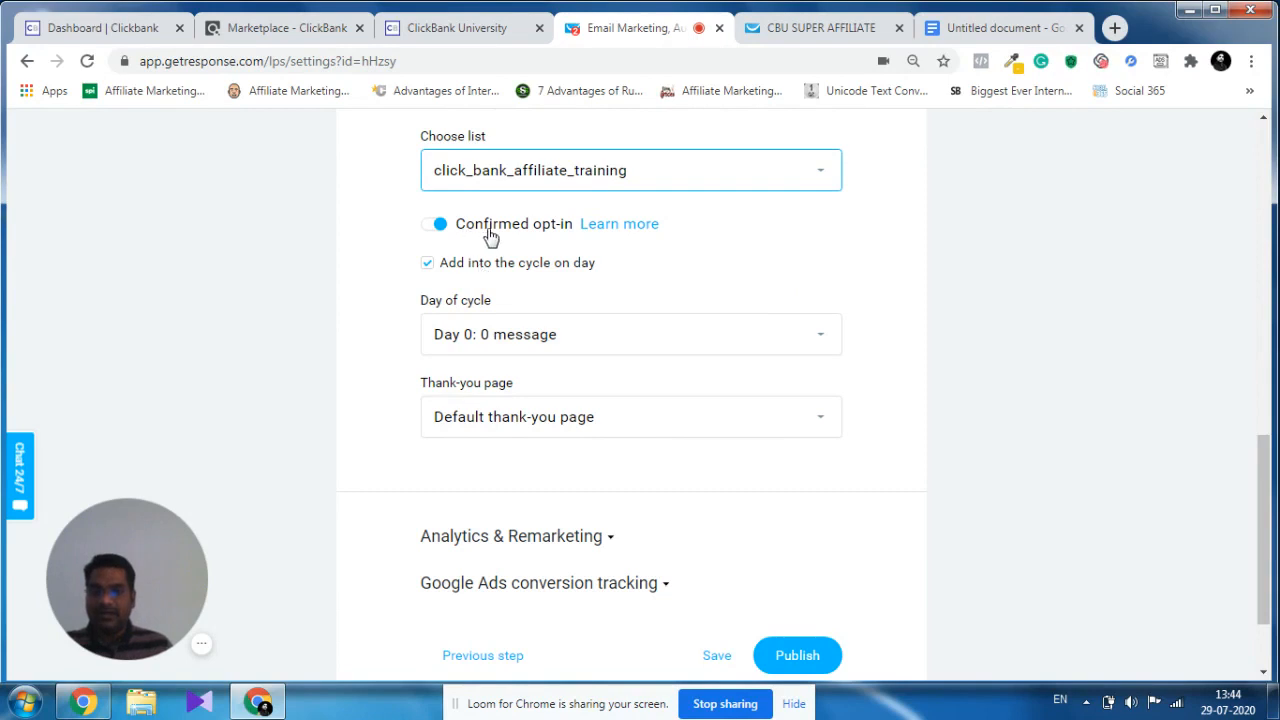
click(433, 232)
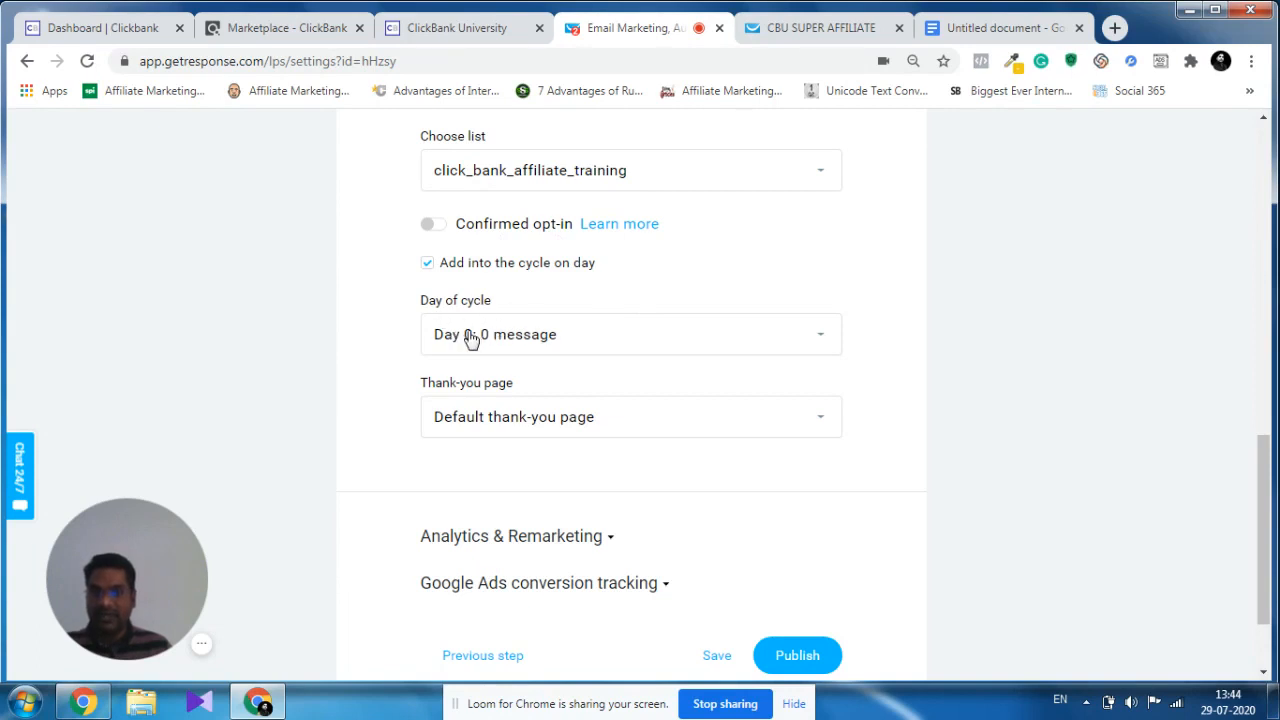
click(782, 344)
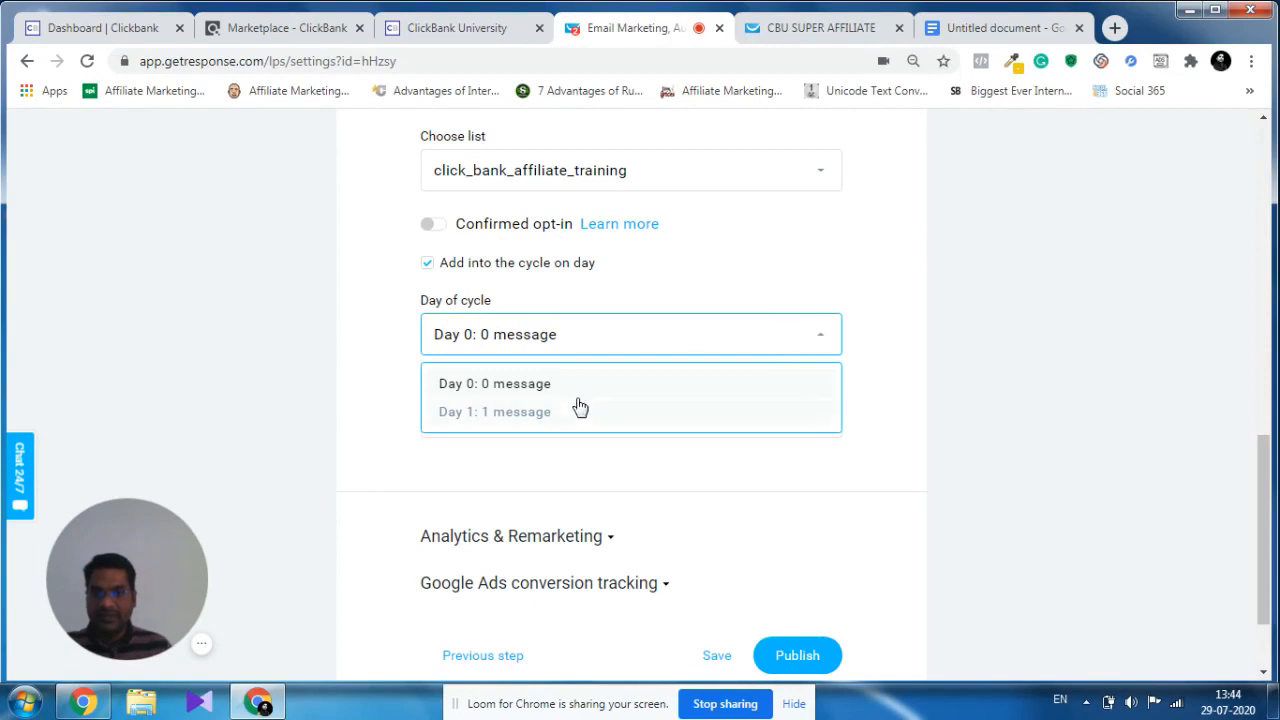
click(496, 413)
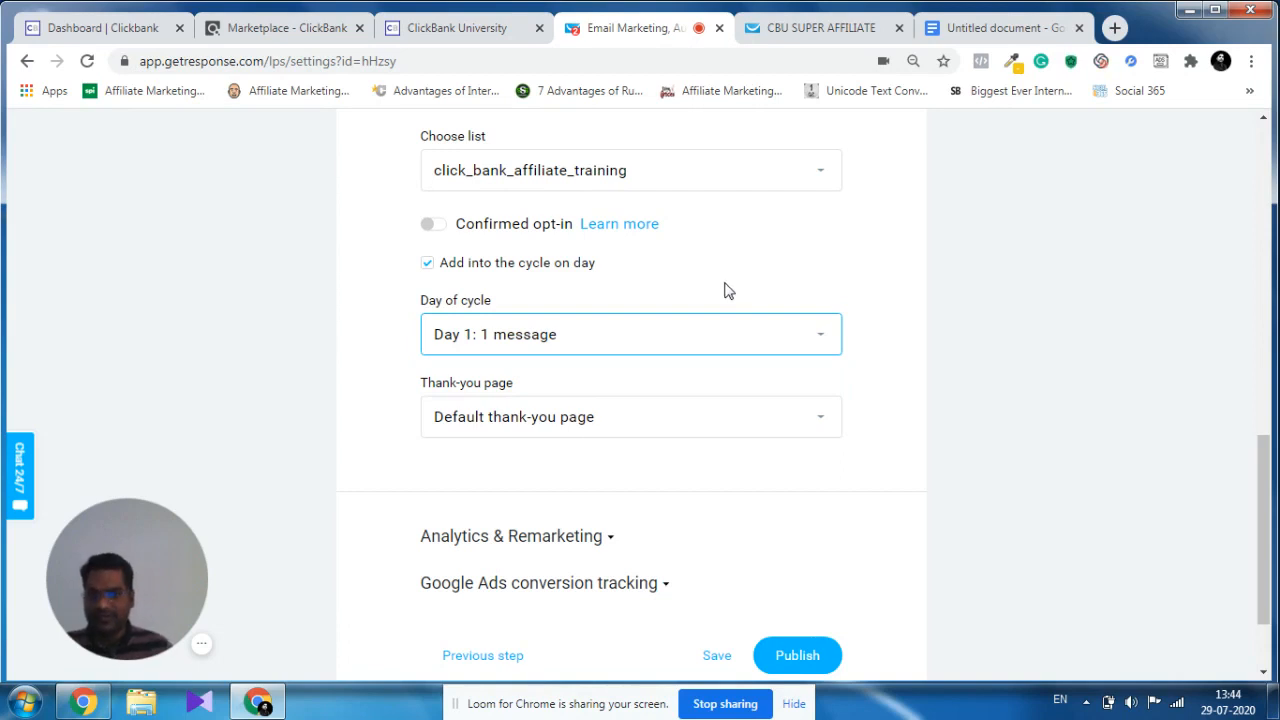
Set the landing page's thank-you page to "Custom thank-you page".
scroll(760, 294, down, 2)
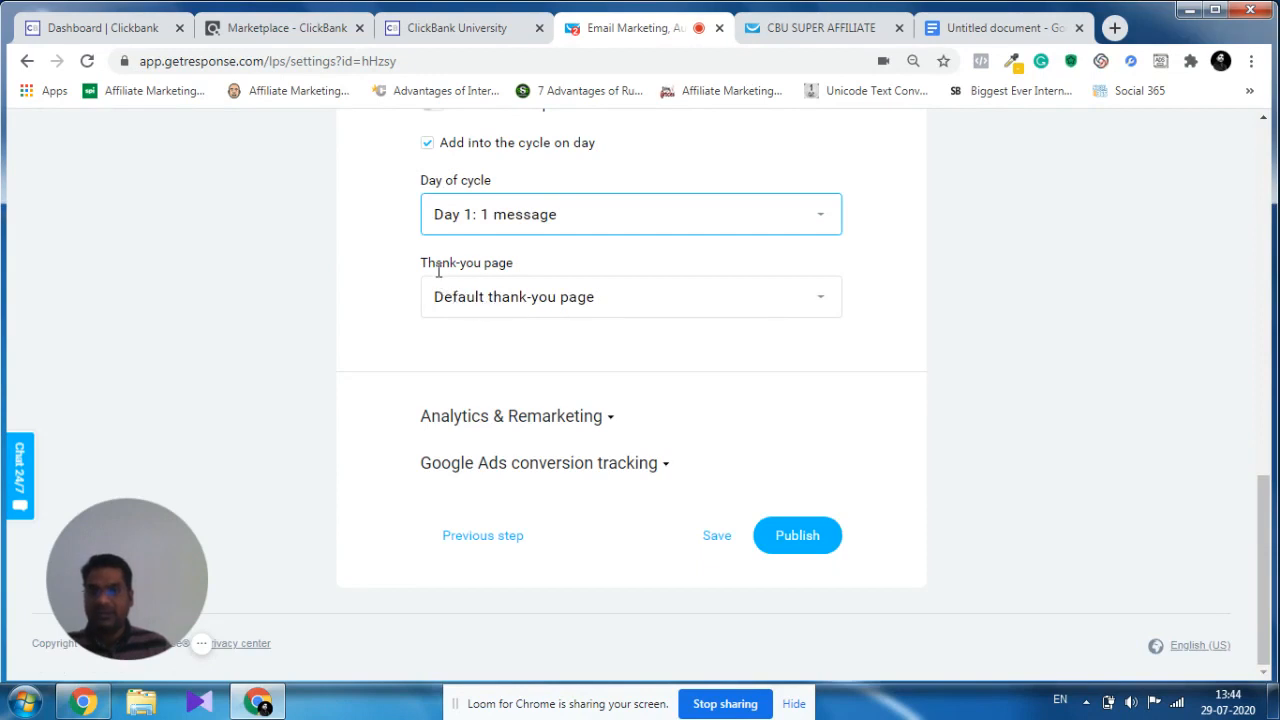
click(573, 296)
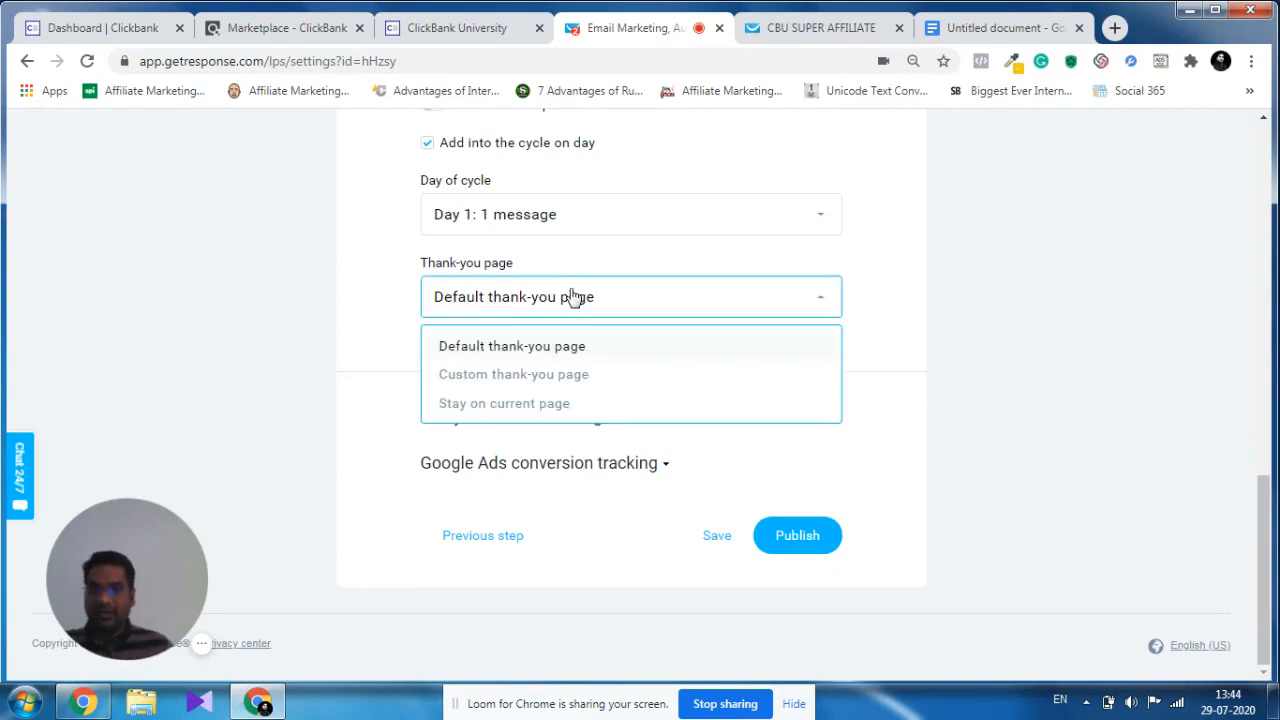
click(530, 385)
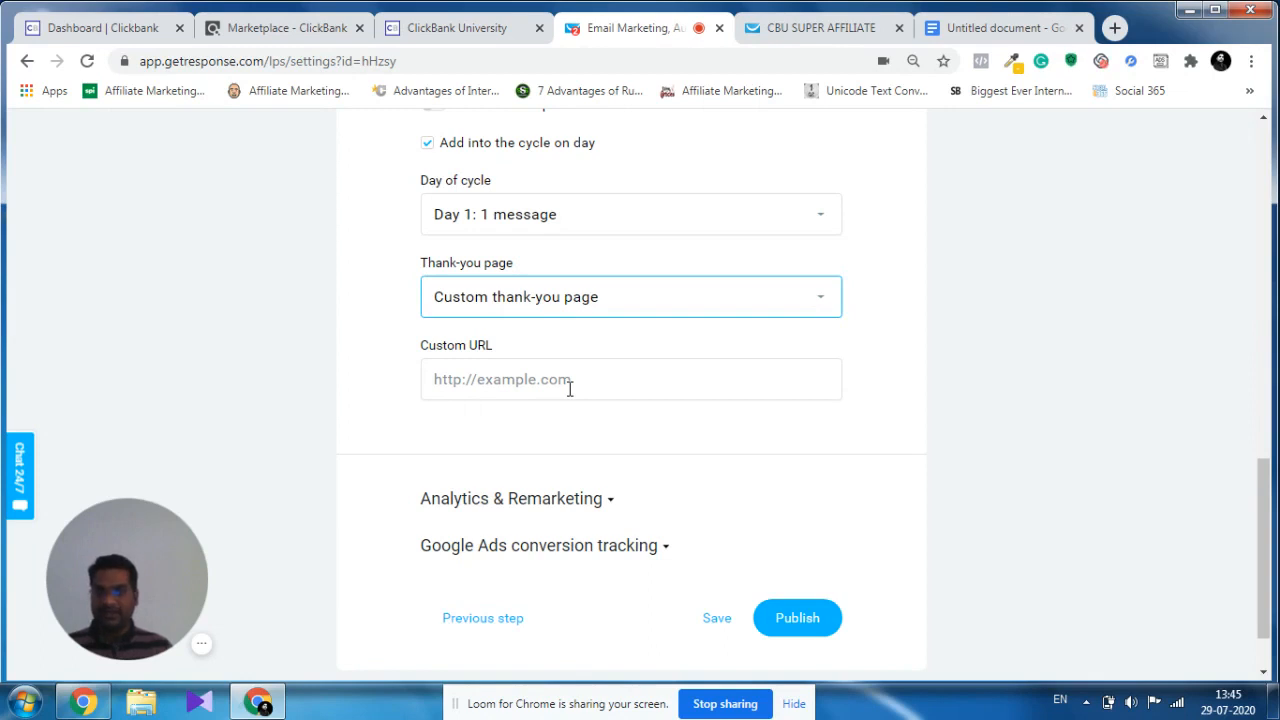
Copy the promotion link from the ClickBank University affiliate tools page and return to the GetResponse landing page settings.
click(479, 30)
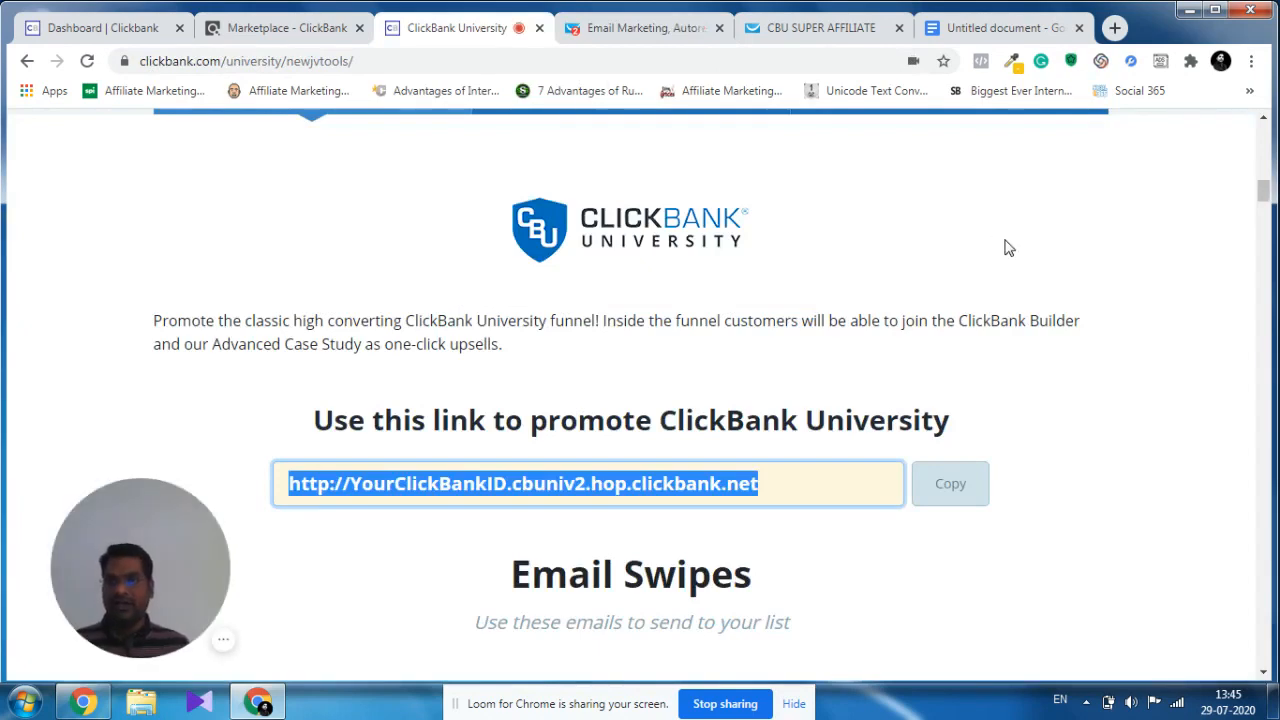
scroll(1006, 246, down, 4)
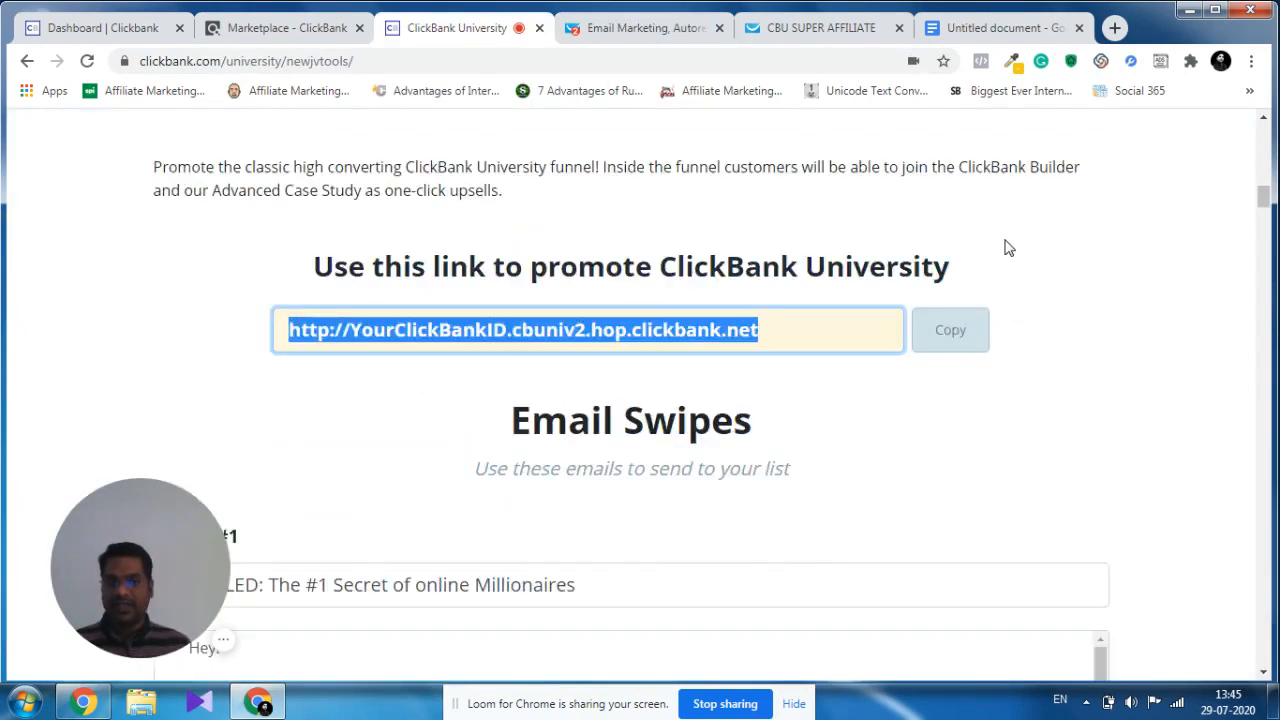
scroll(1000, 260, up, 2)
click(959, 321)
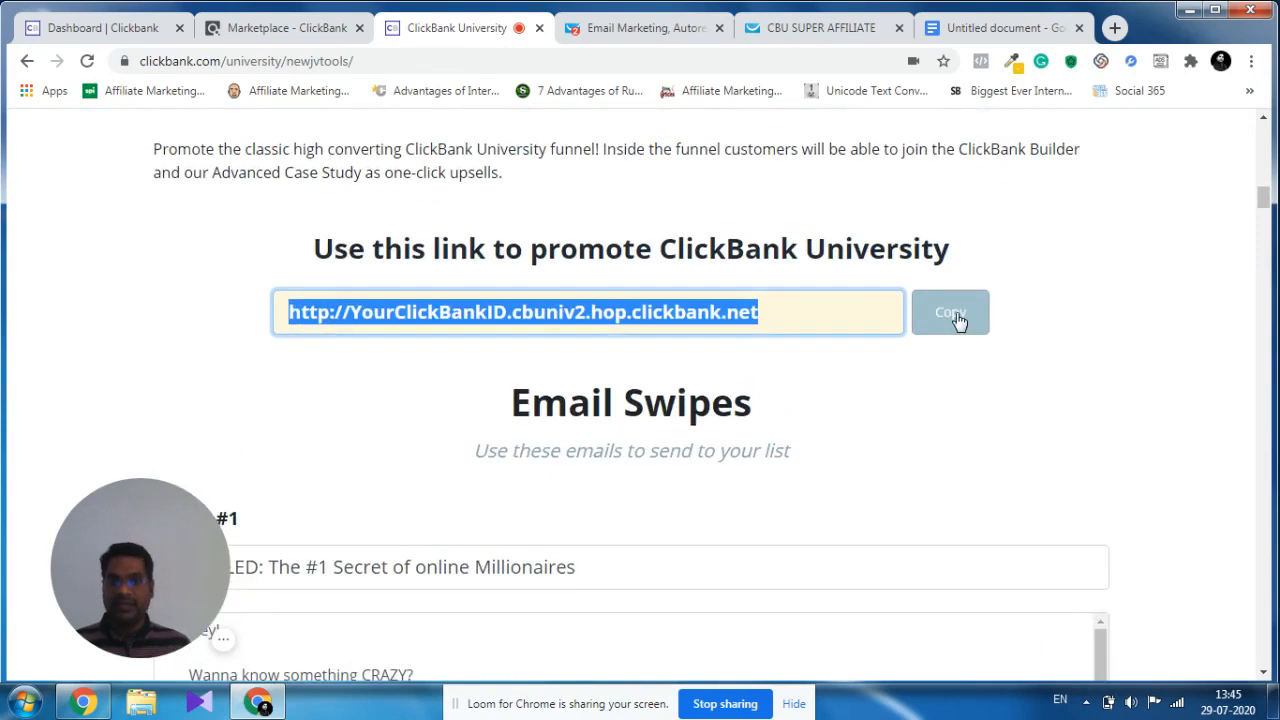
click(663, 30)
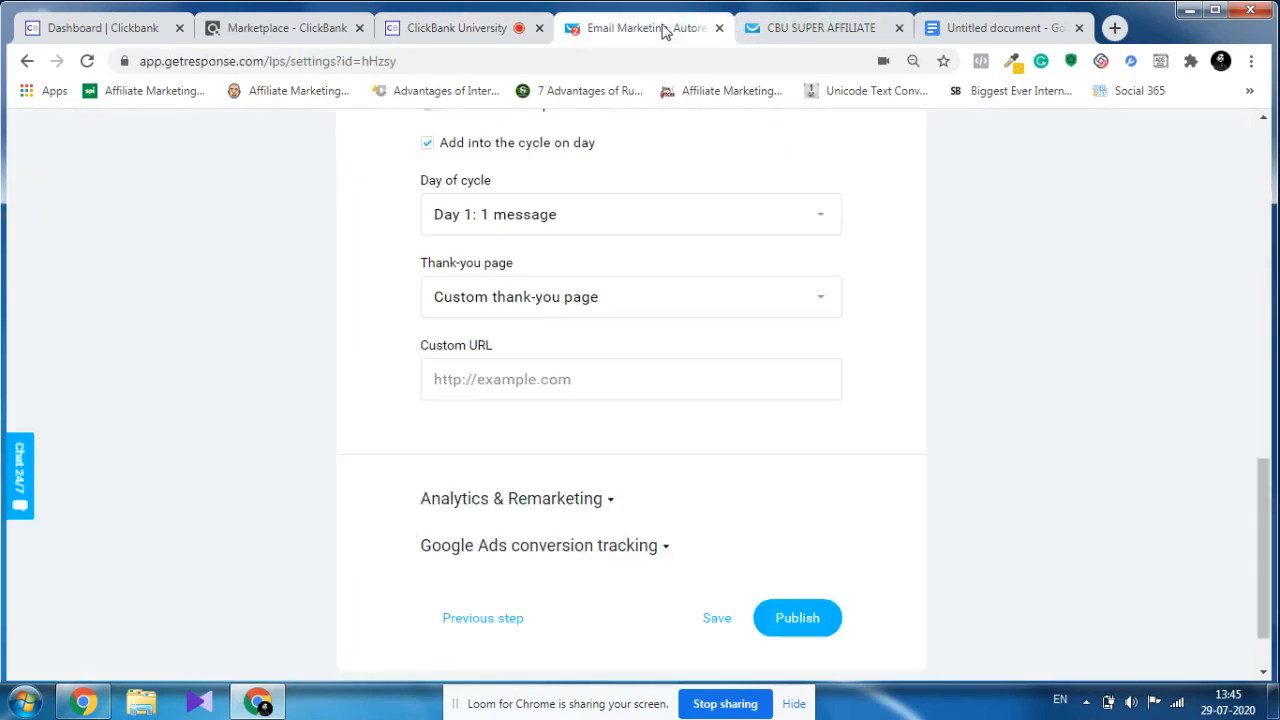
Fill the thank-you page's custom URL with the saved cbuniv2.hop.clickbank.net affiliate link containing the ClickBank account ID.
click(523, 379)
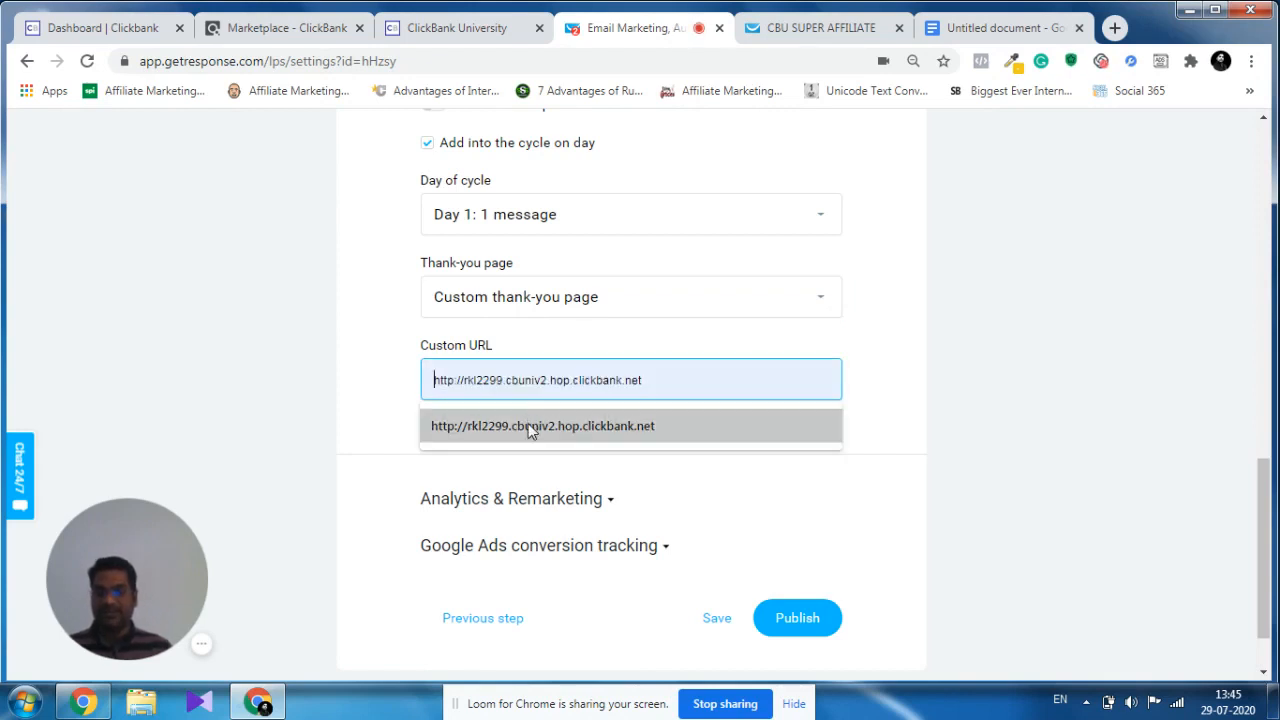
click(528, 423)
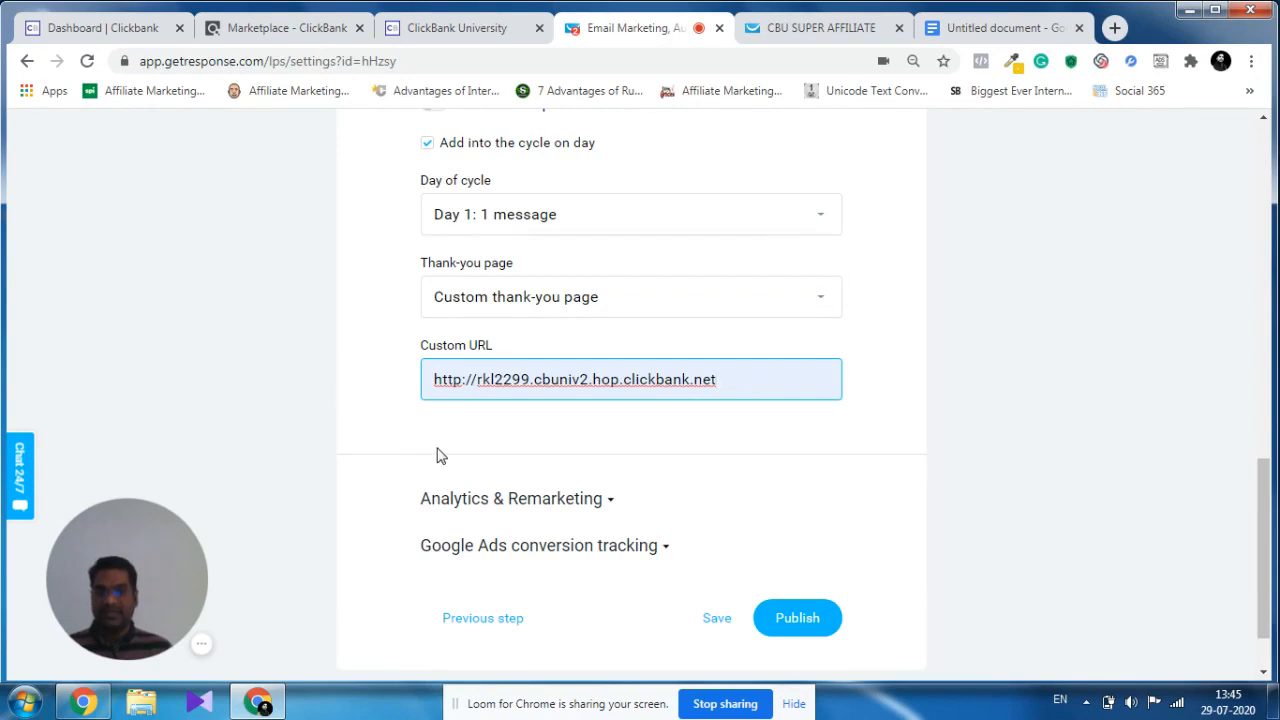
drag(529, 379, 476, 379)
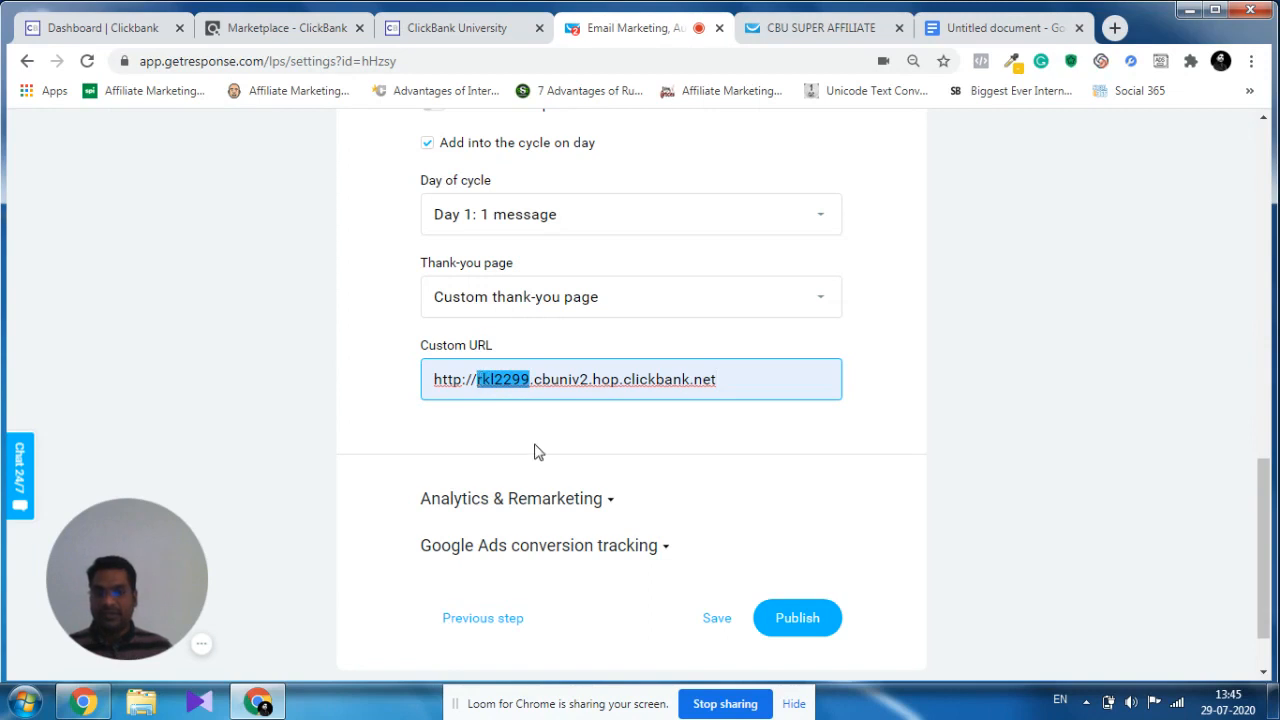
click(588, 428)
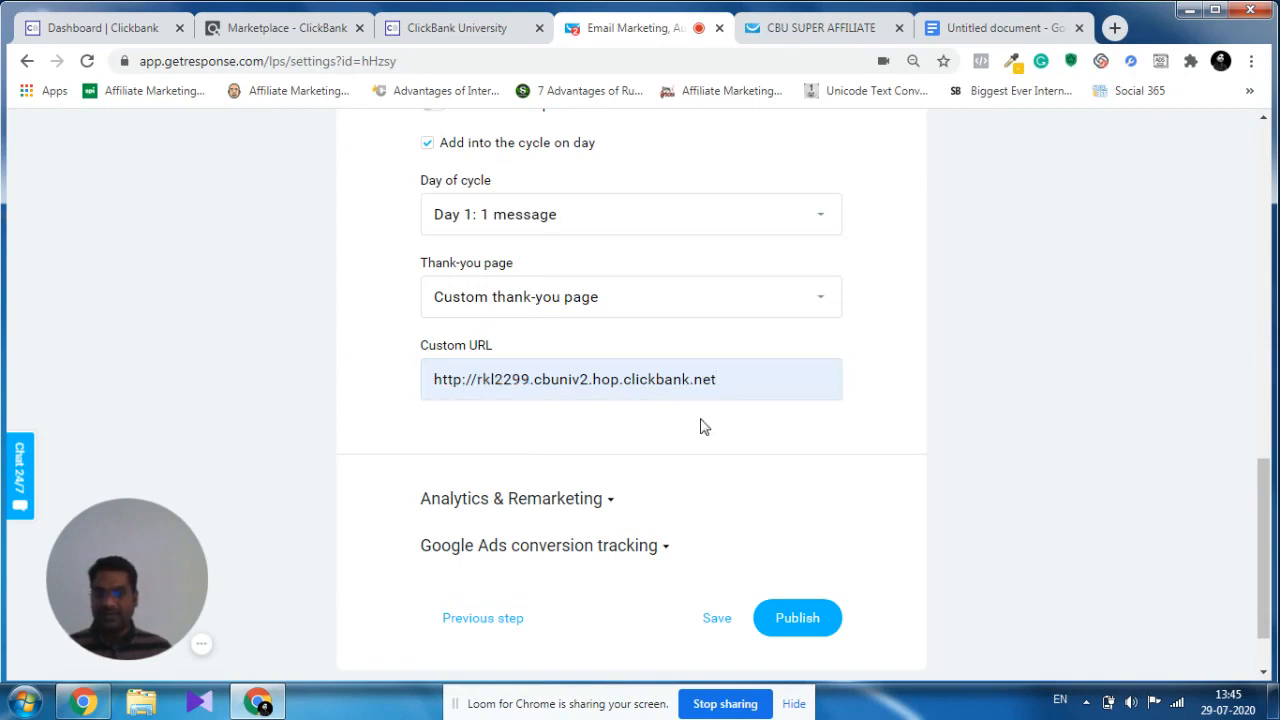
scroll(774, 433, down, 1)
scroll(770, 431, up, 15)
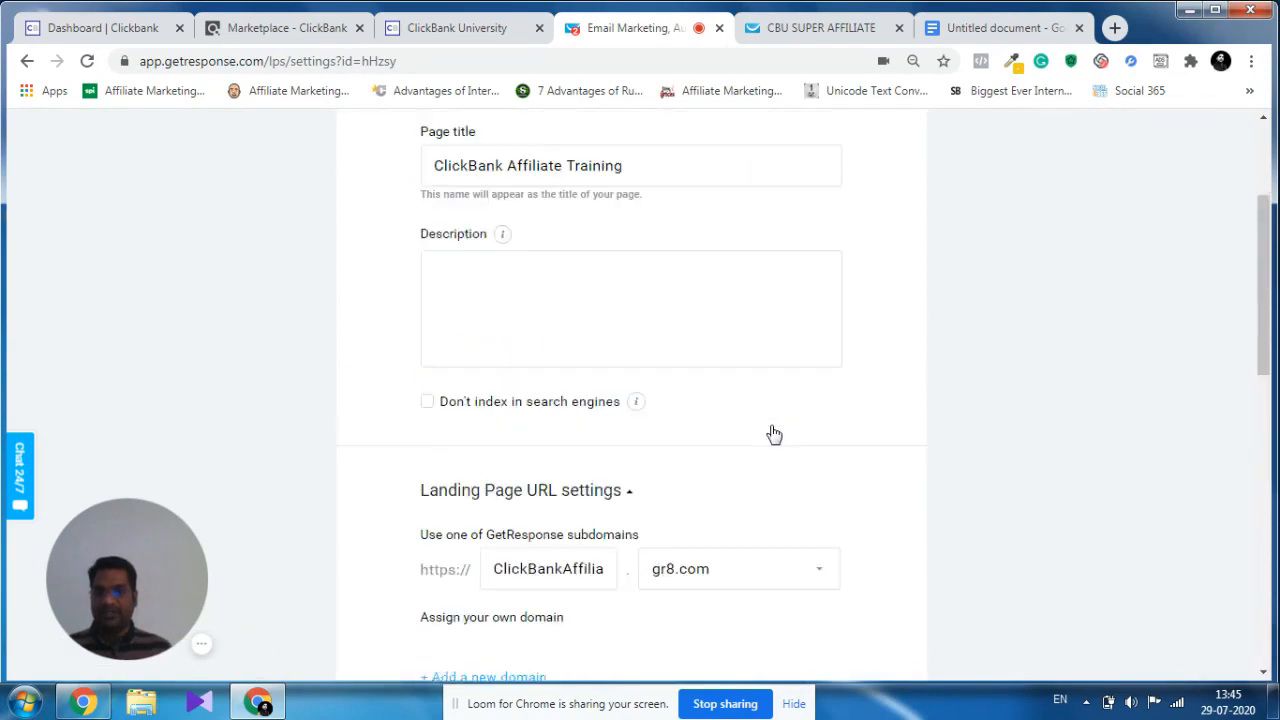
Check the landing page's SEO, subdomain and subscription settings, including the full subdomain name, and publish the page.
scroll(660, 311, down, 5)
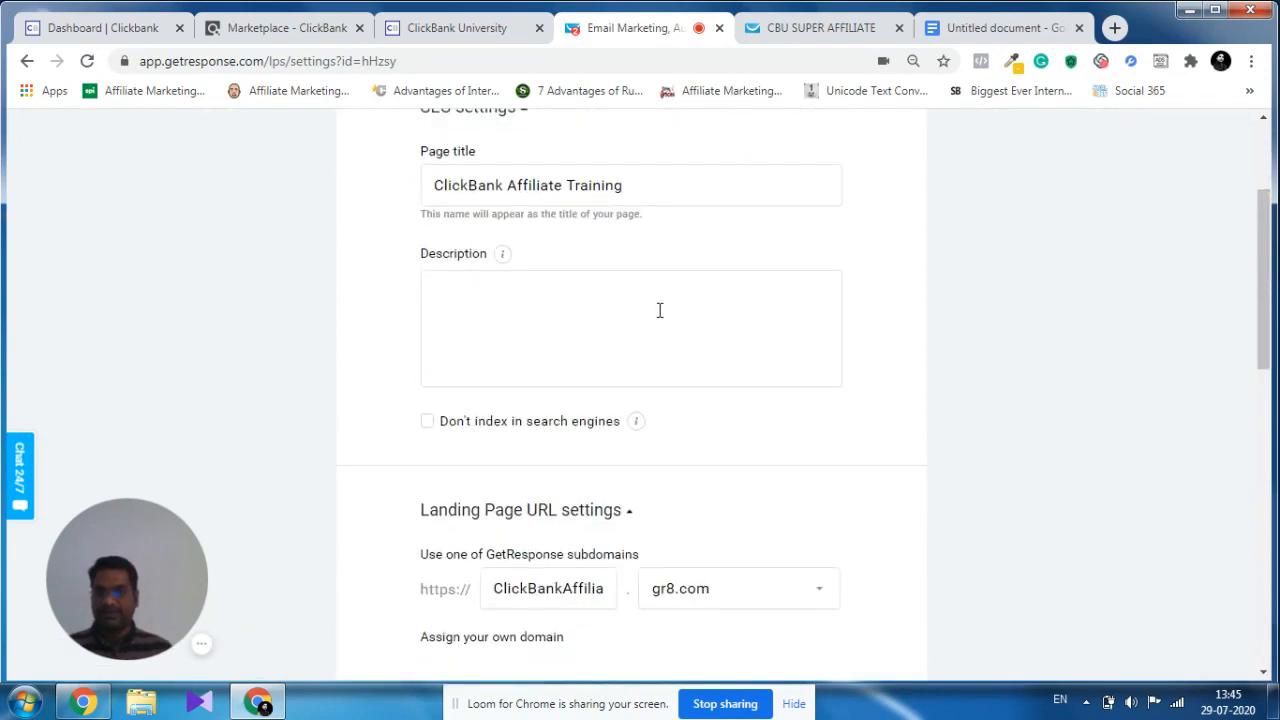
scroll(786, 337, down, 2)
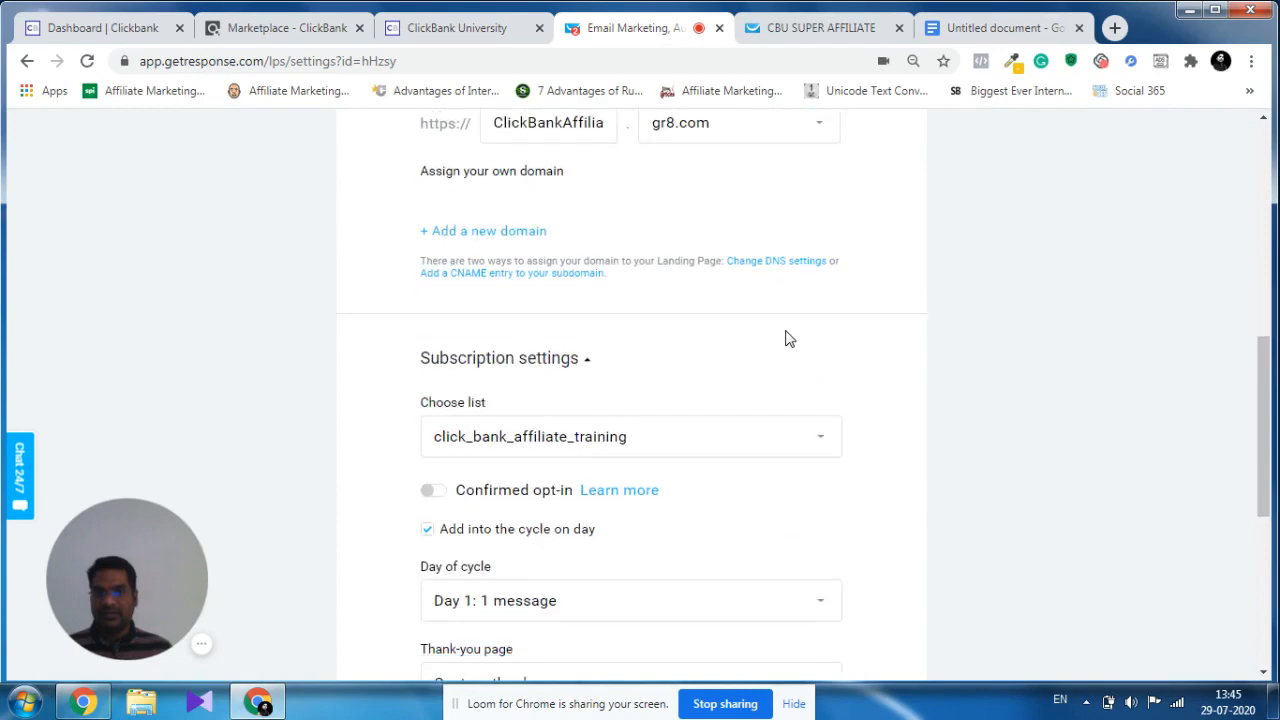
scroll(770, 337, up, 3)
click(524, 433)
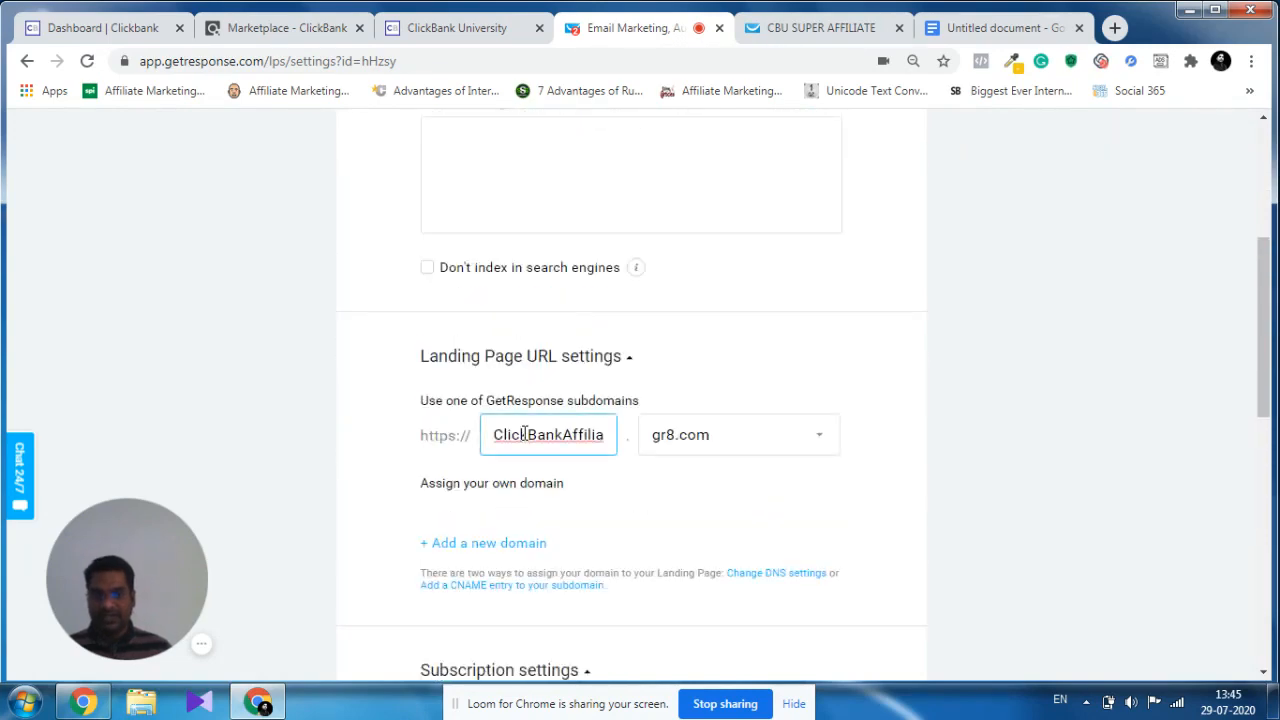
key(End)
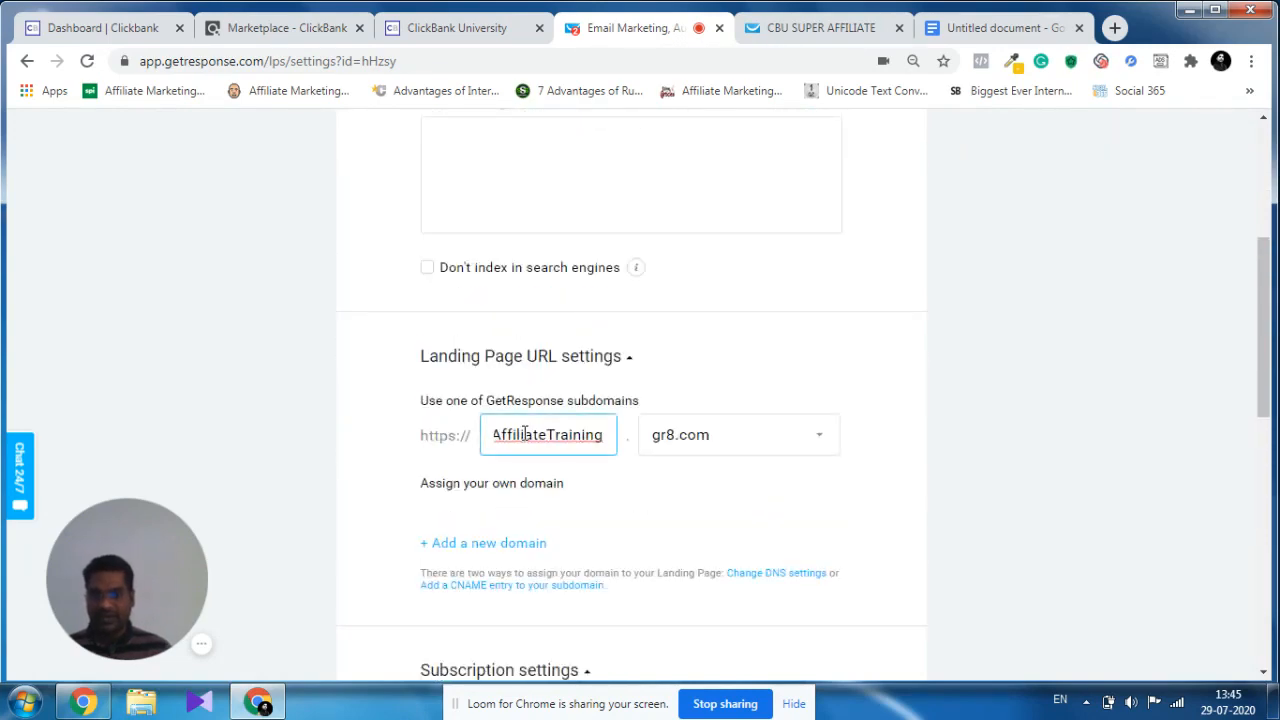
scroll(700, 440, down, 3)
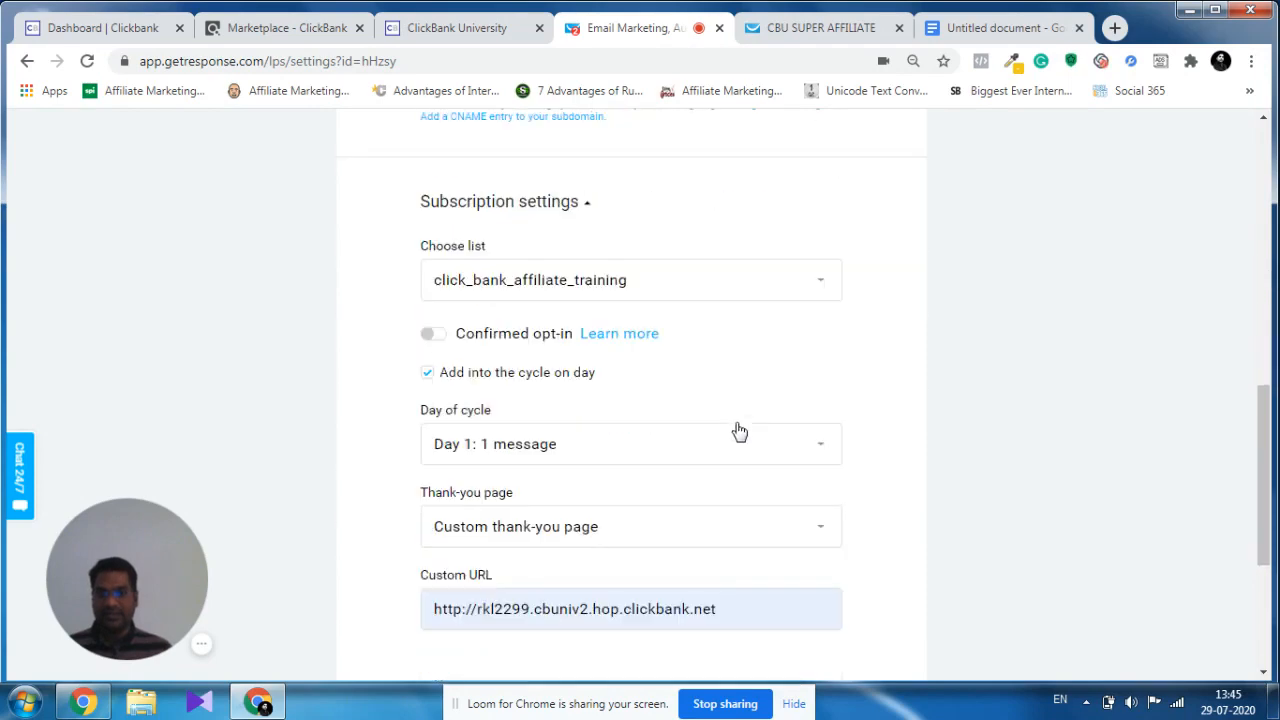
scroll(752, 422, down, 3)
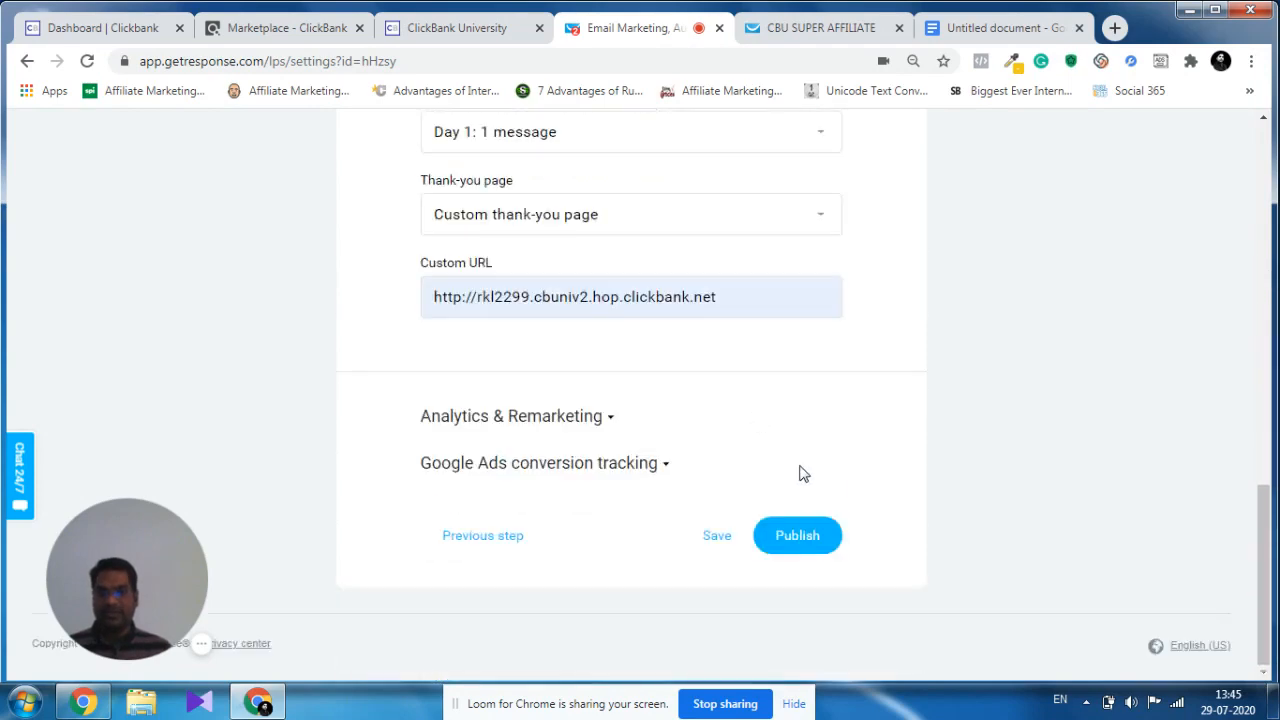
click(804, 538)
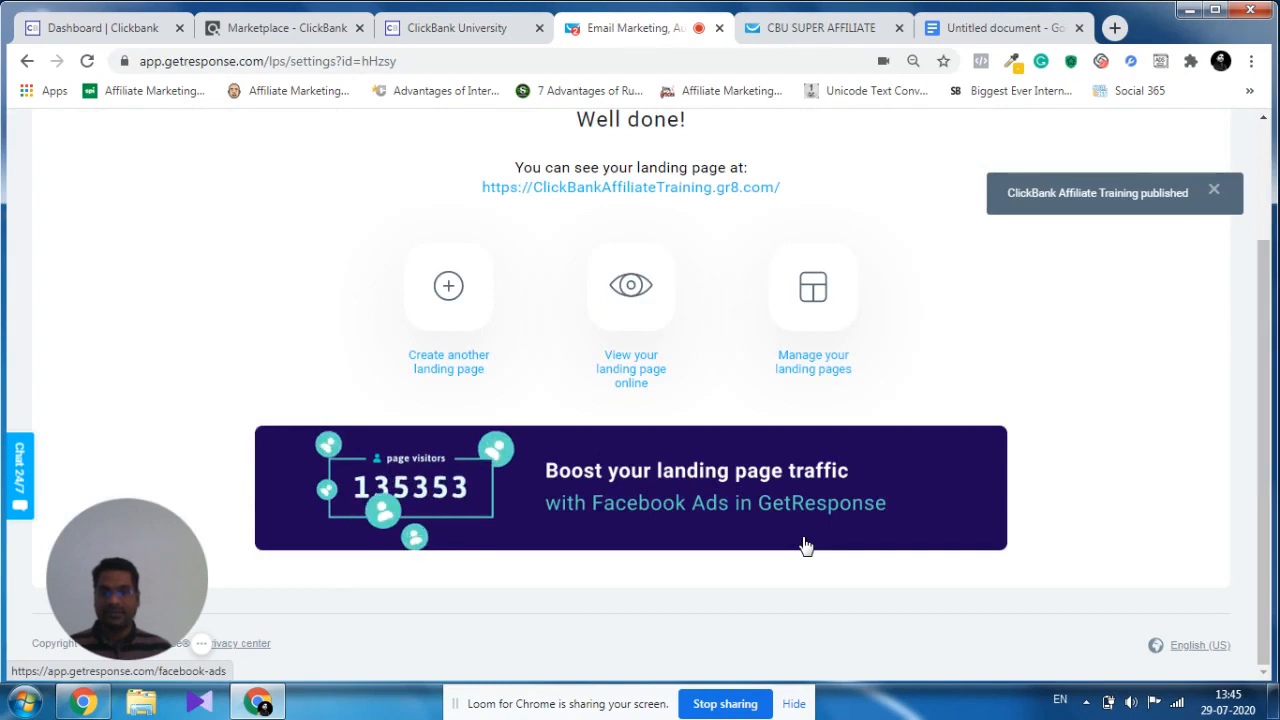
Open the published landing page in a new tab to examine its headline and sign-up form, and return to GetResponse.
right_click(688, 197)
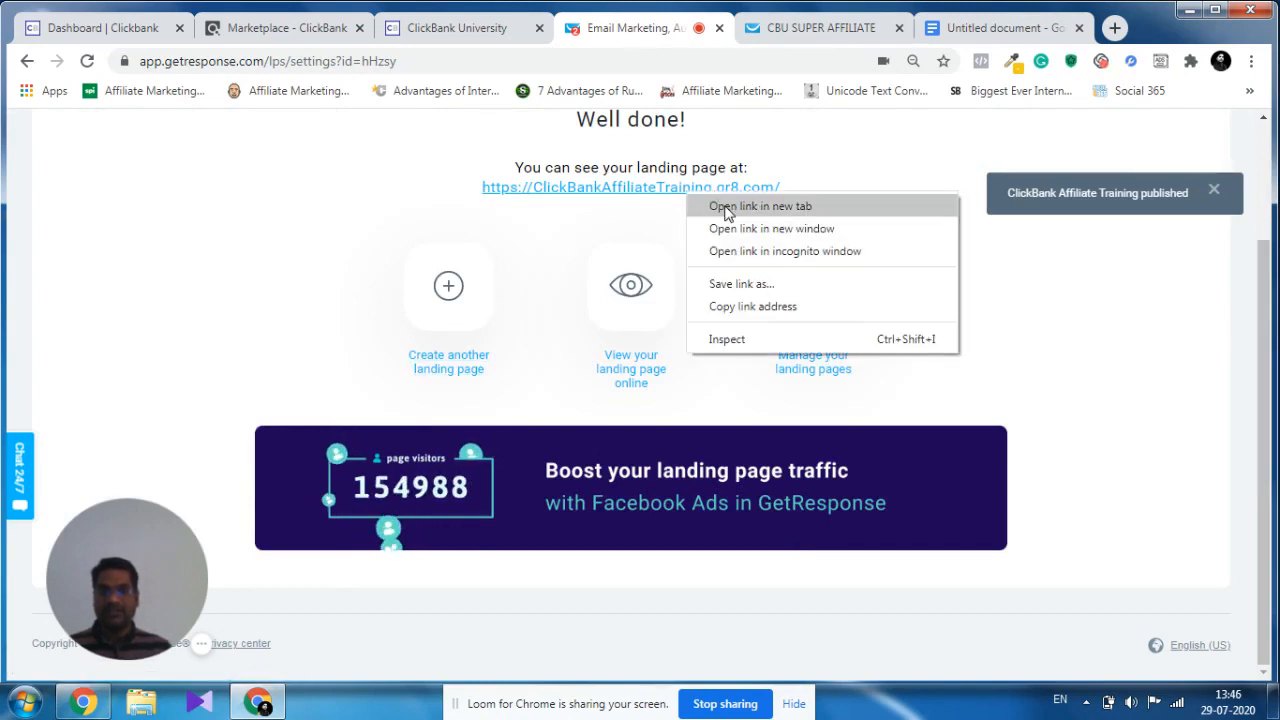
click(724, 207)
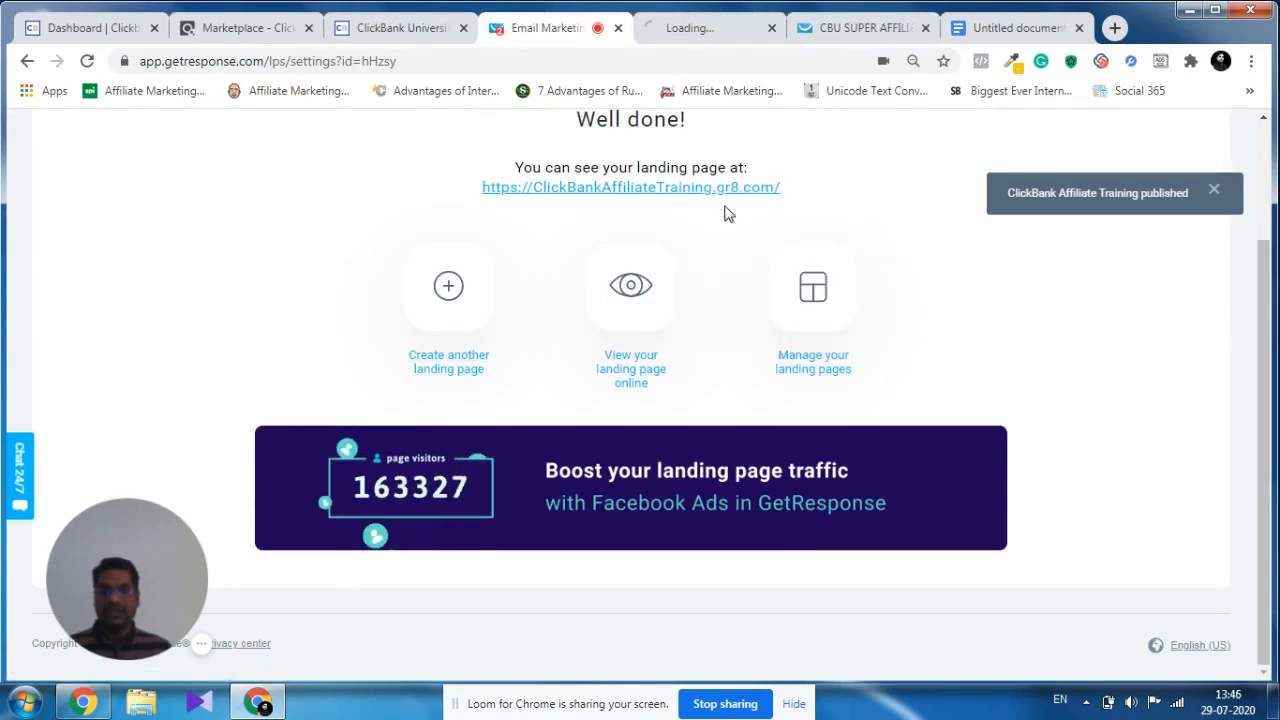
click(704, 30)
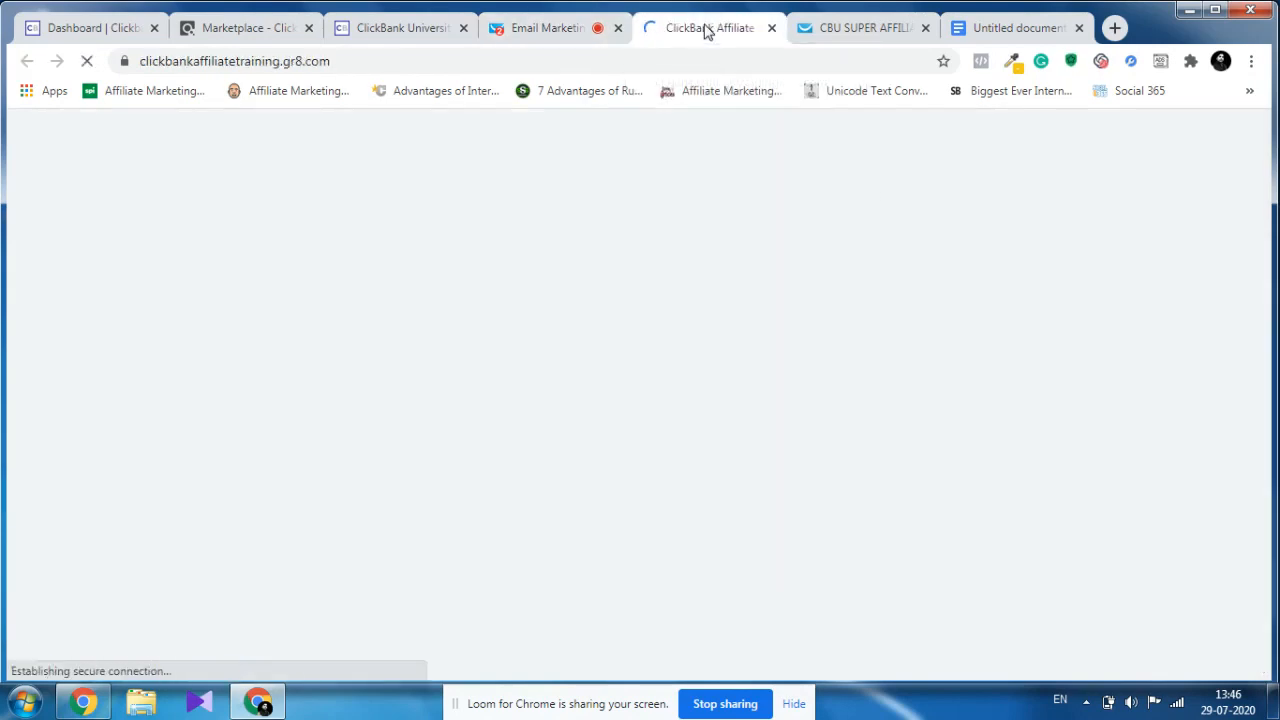
scroll(857, 281, down, 3)
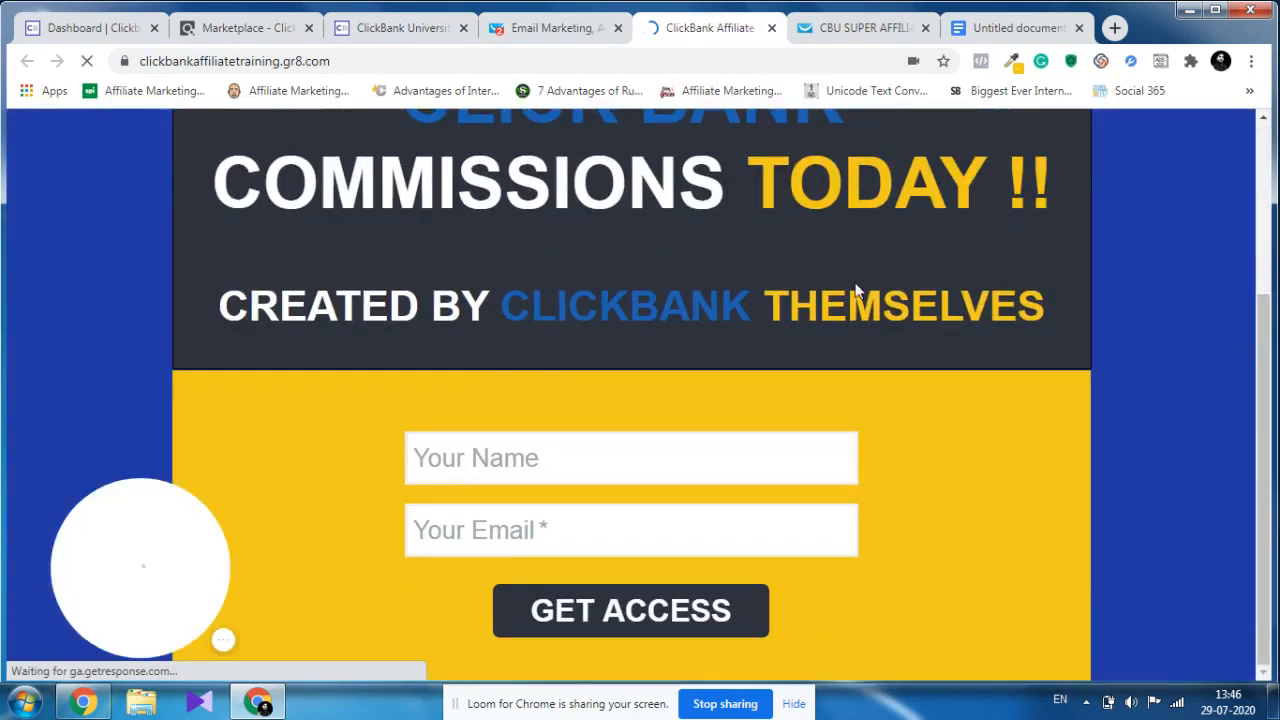
scroll(857, 284, up, 3)
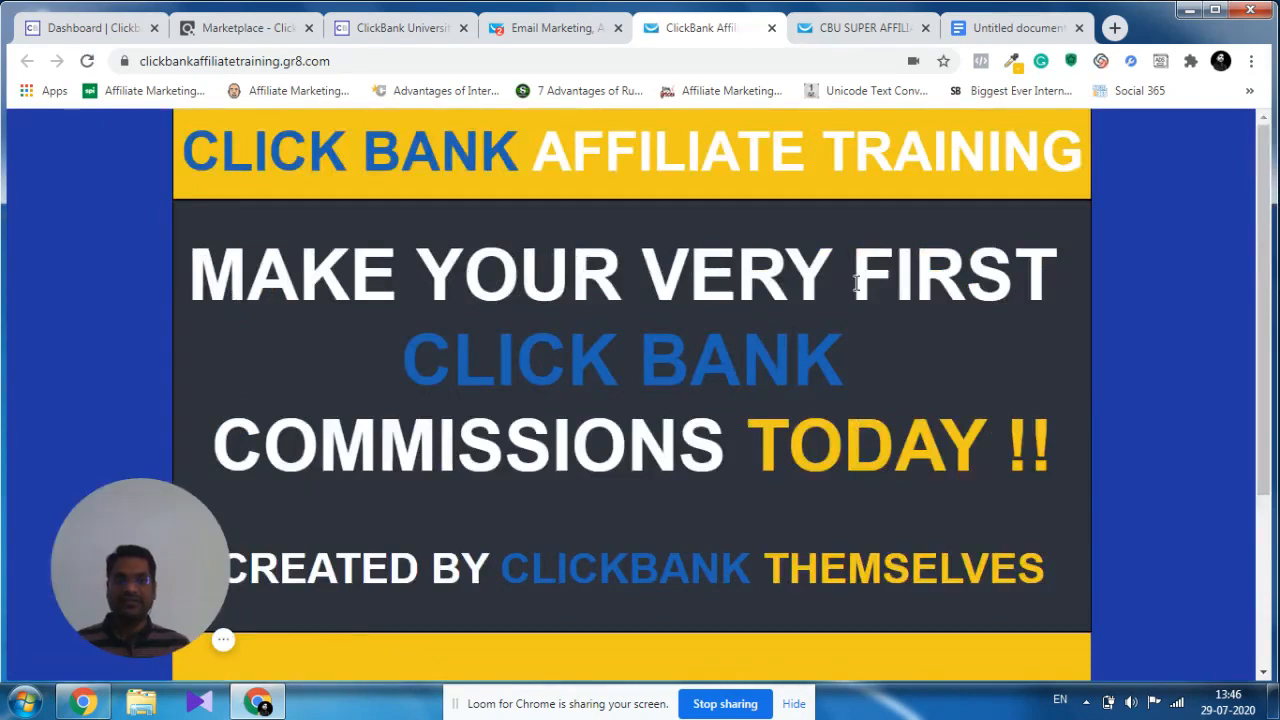
scroll(632, 285, down, 3)
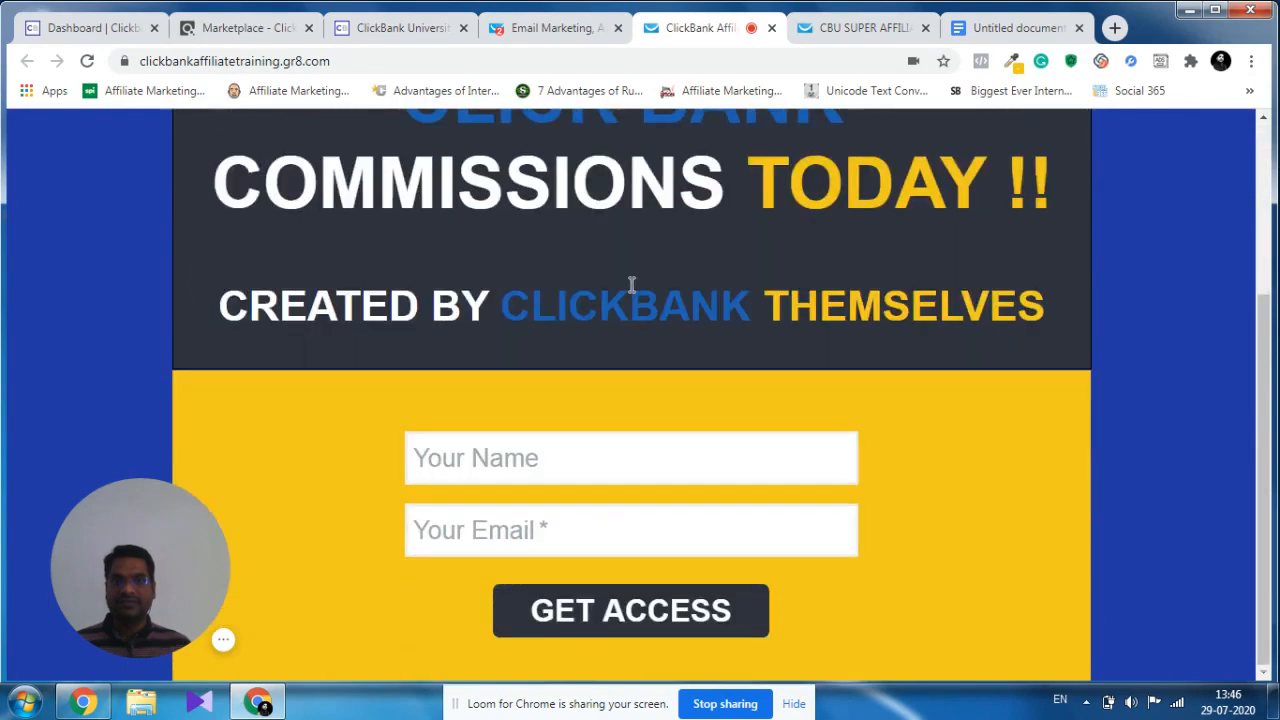
scroll(632, 285, up, 3)
scroll(632, 285, down, 3)
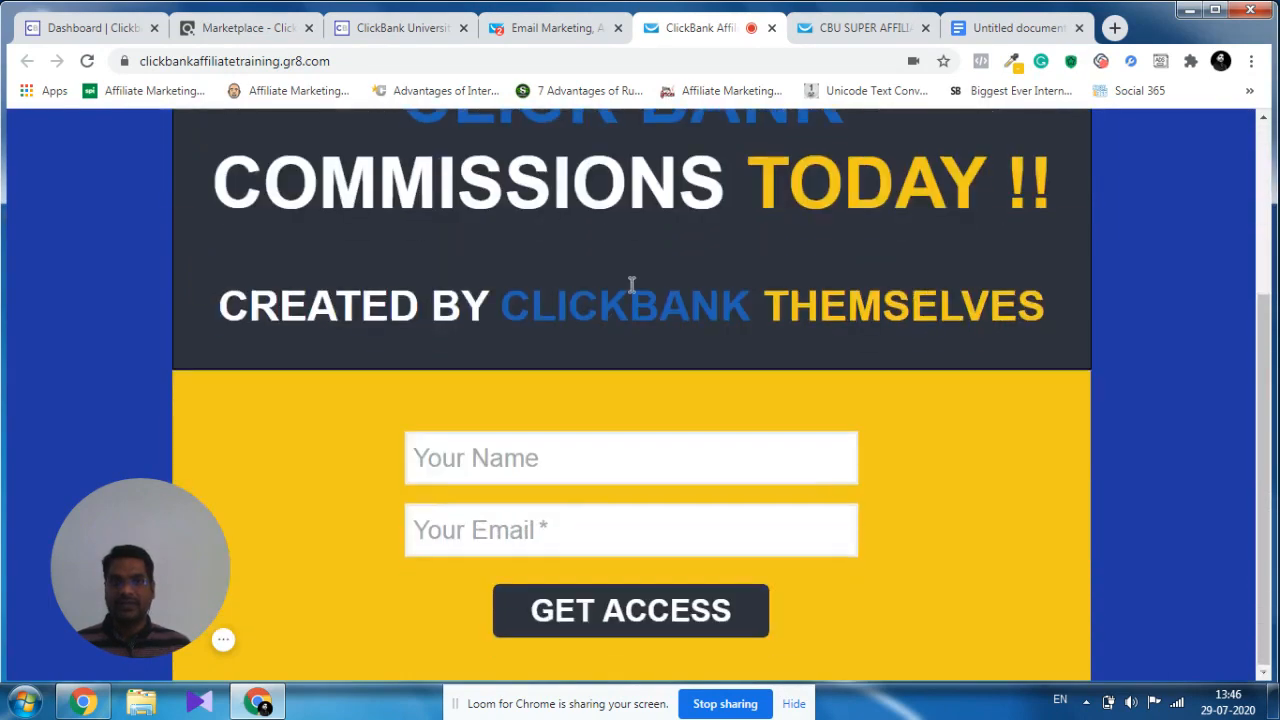
scroll(632, 285, up, 3)
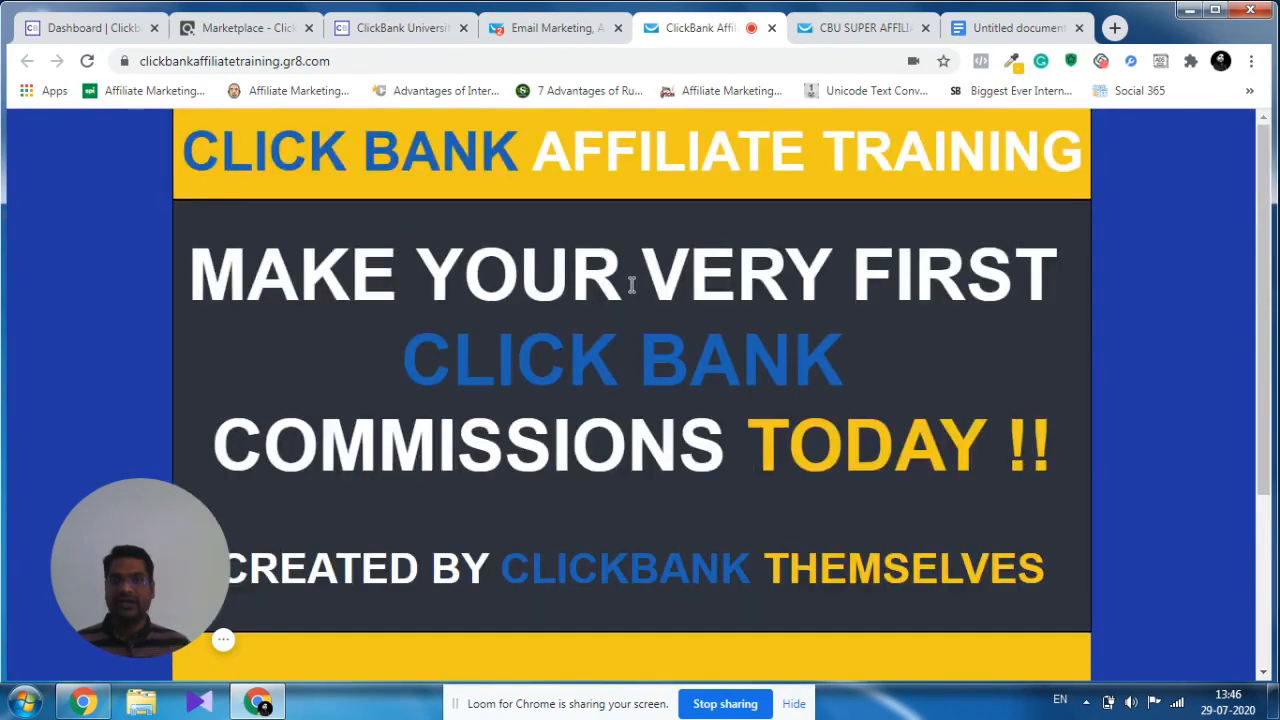
scroll(632, 285, down, 3)
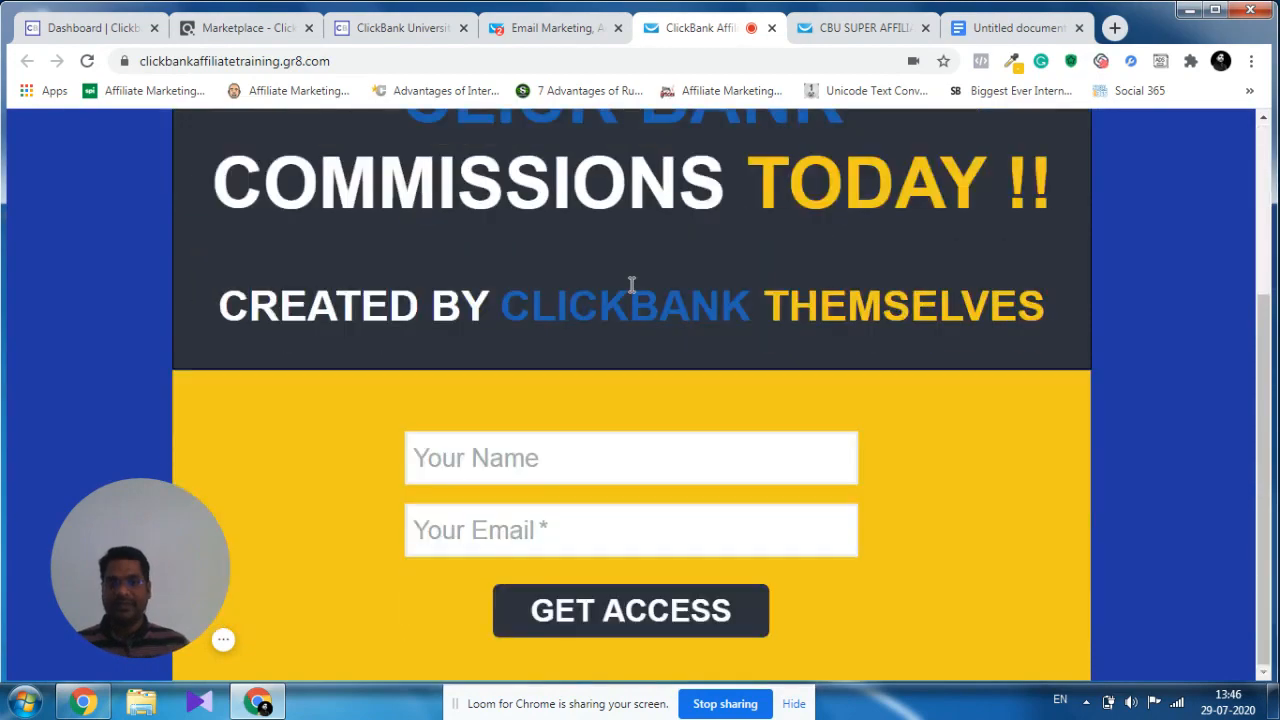
scroll(632, 285, up, 3)
click(568, 27)
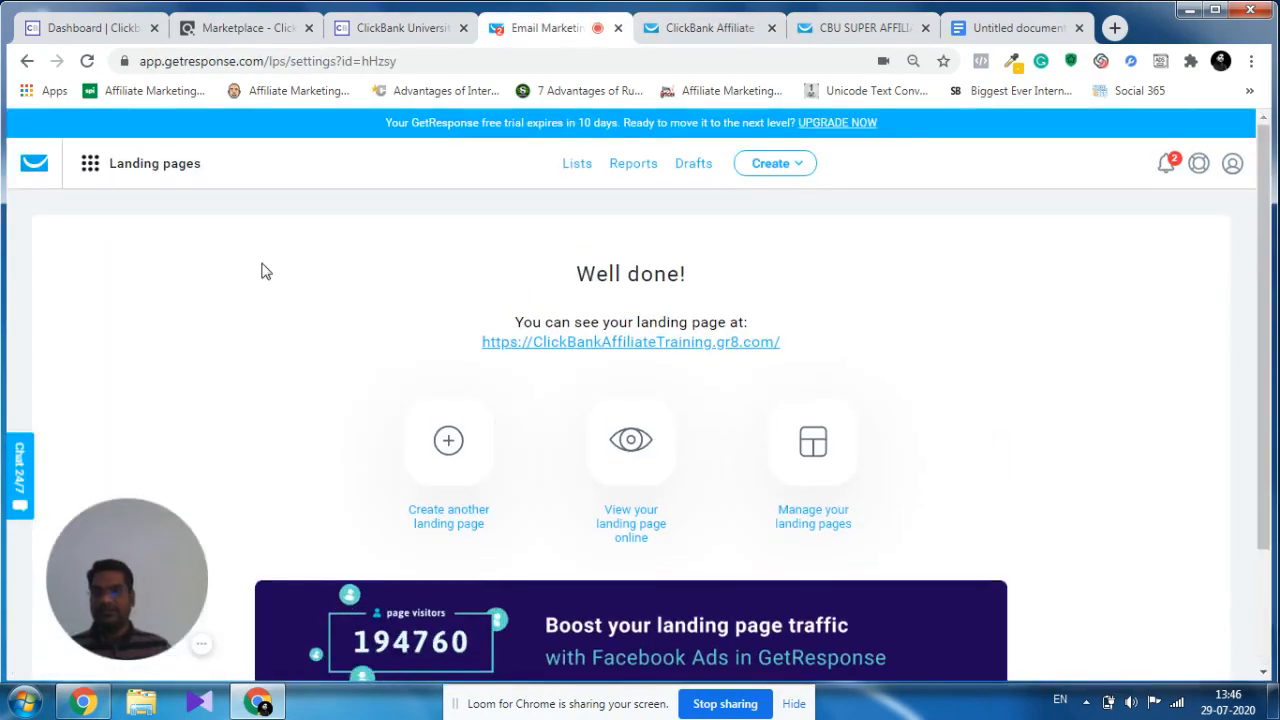
scroll(869, 326, down, 3)
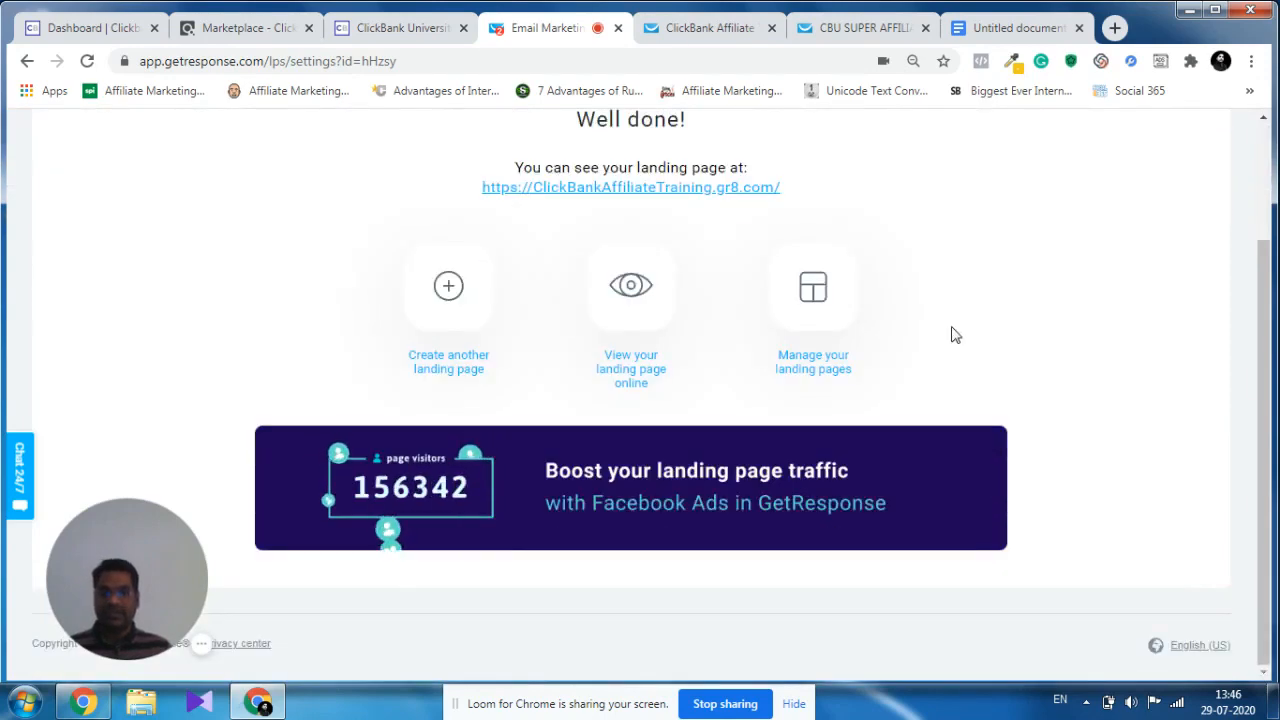
scroll(954, 331, up, 3)
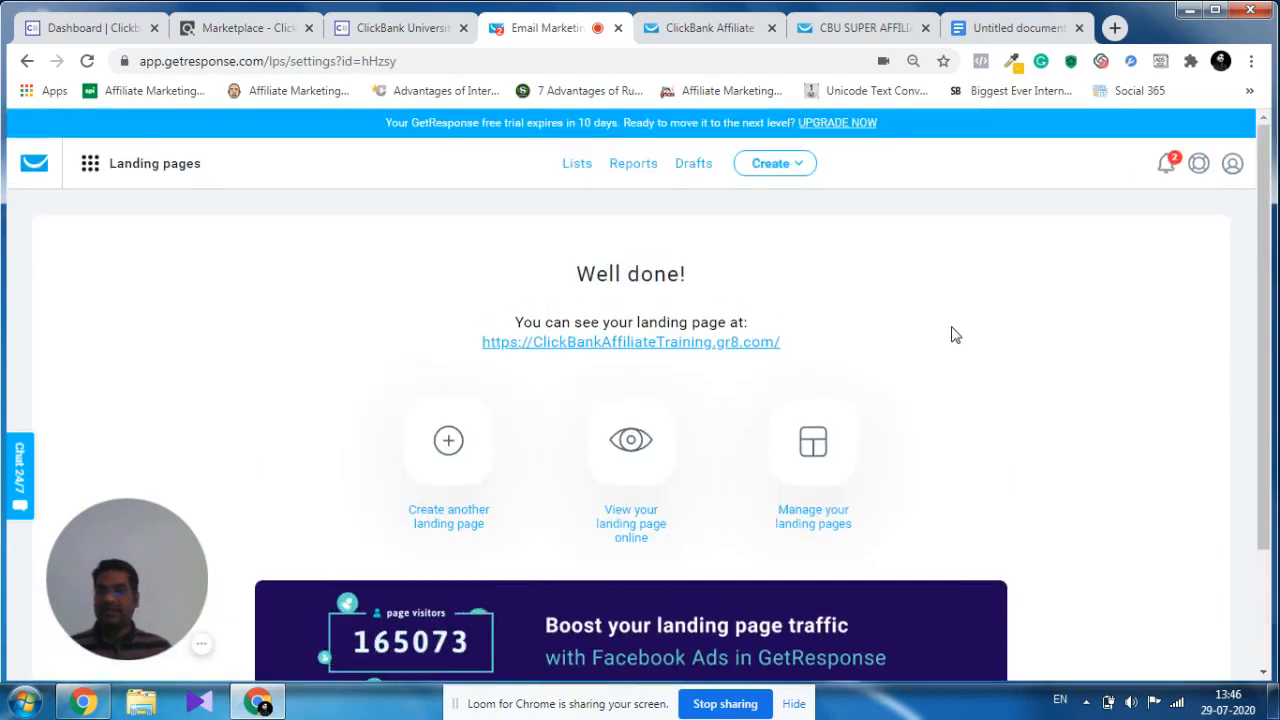
Switch to the Google Docs outline to review the campaign steps, highlighting the "STEP 1" label, and return to GetResponse.
click(967, 30)
scroll(676, 385, up, 2)
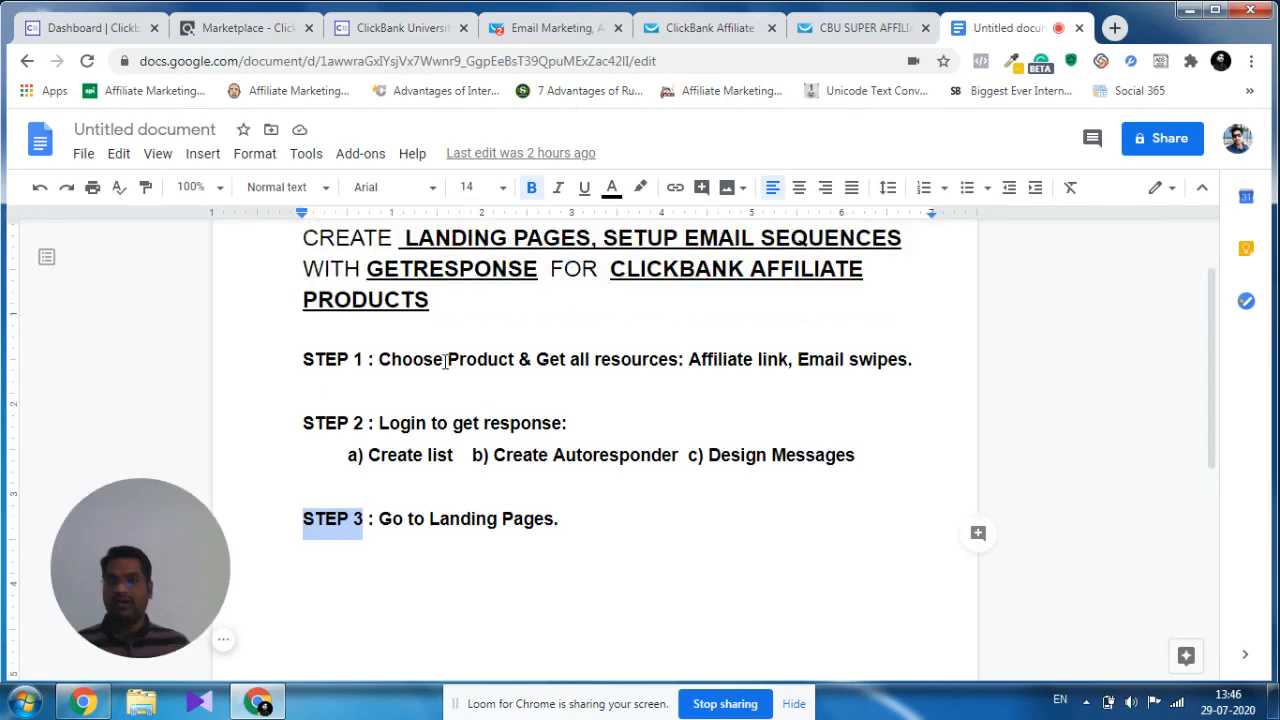
scroll(307, 311, down, 2)
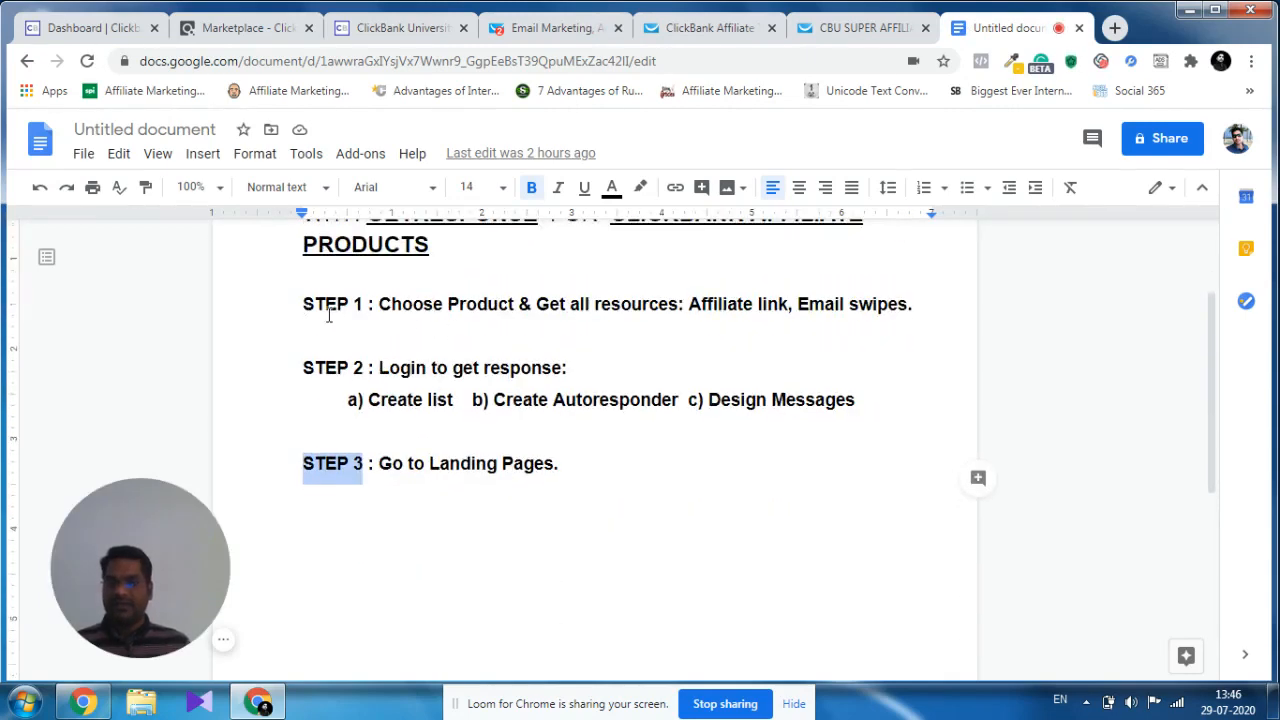
drag(303, 304, 364, 305)
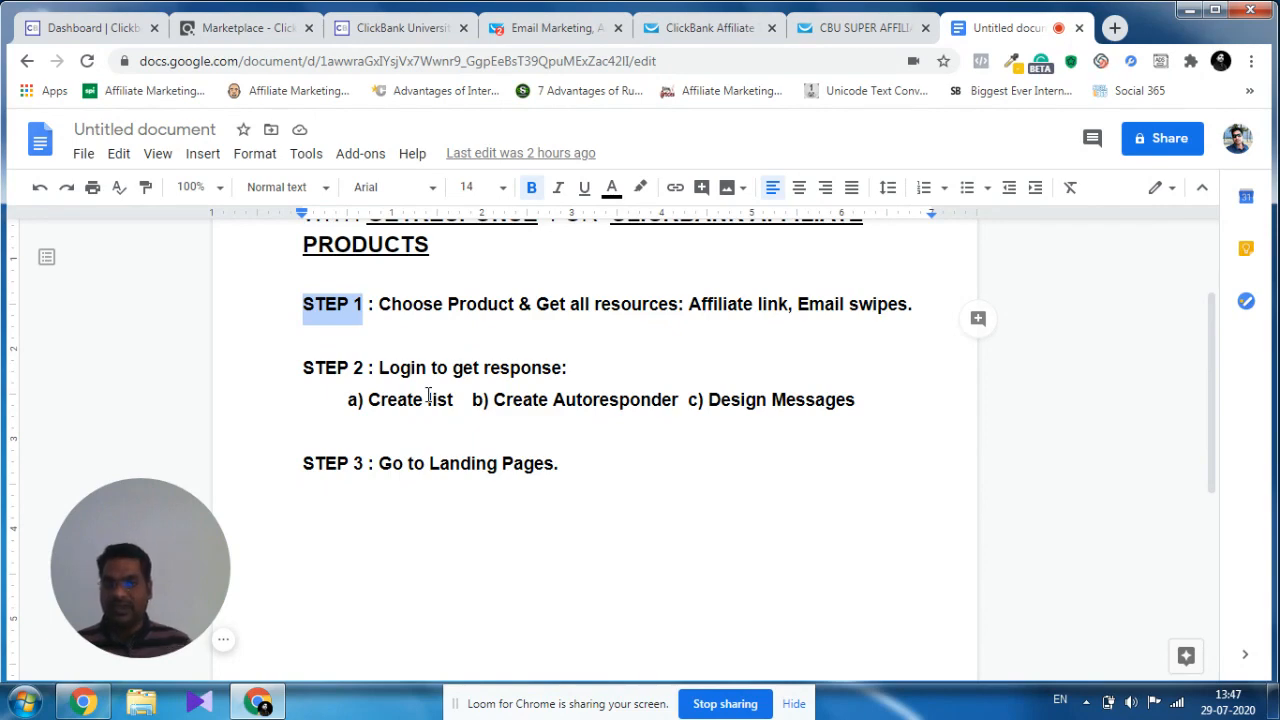
scroll(531, 443, up, 2)
scroll(575, 430, down, 3)
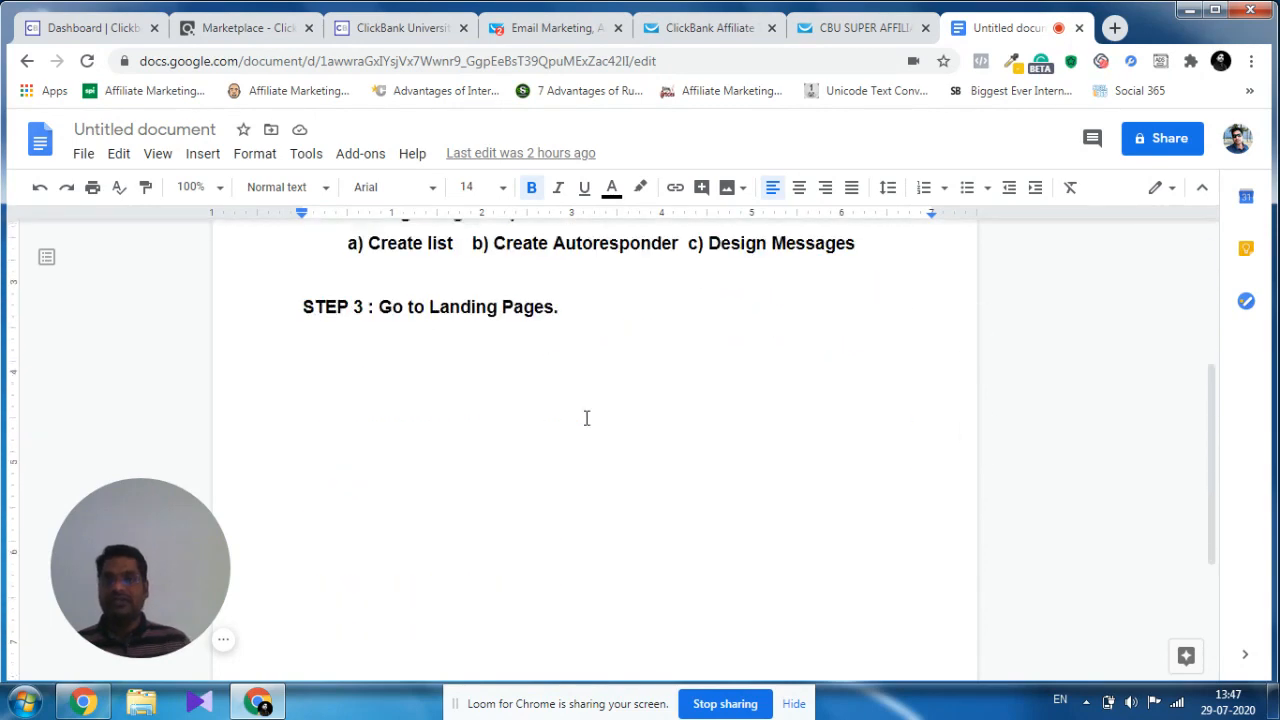
click(556, 30)
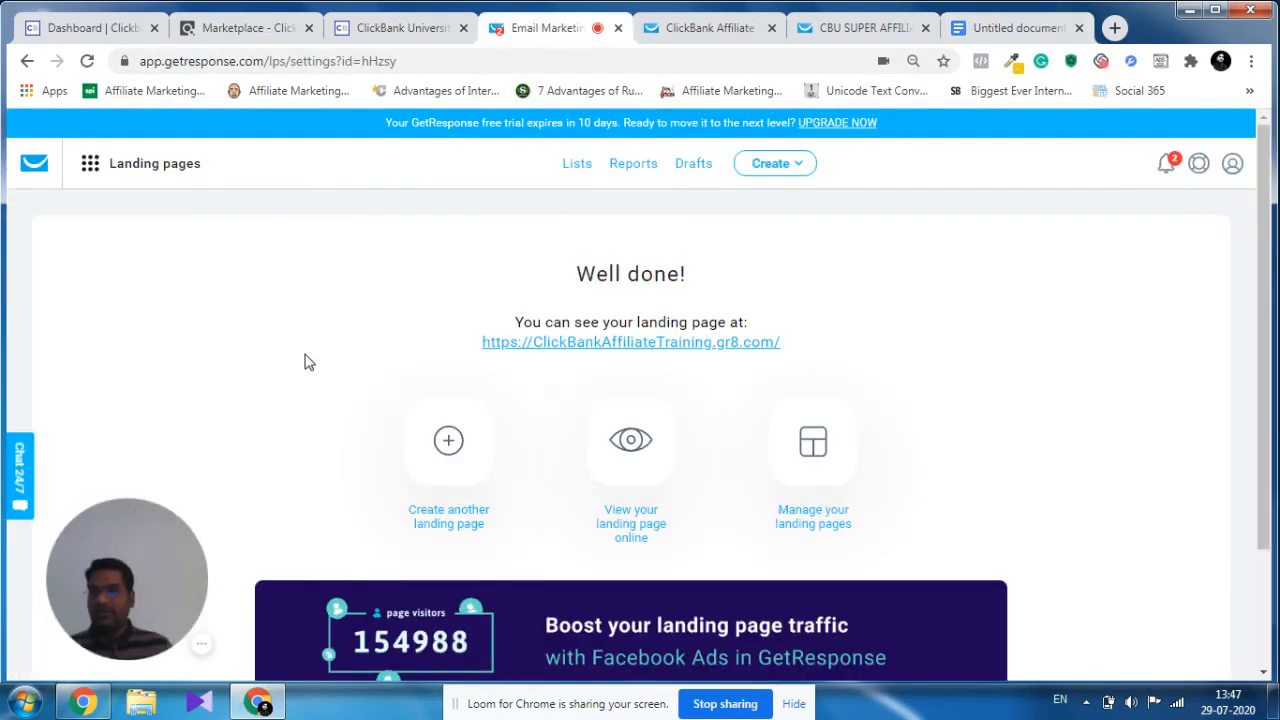